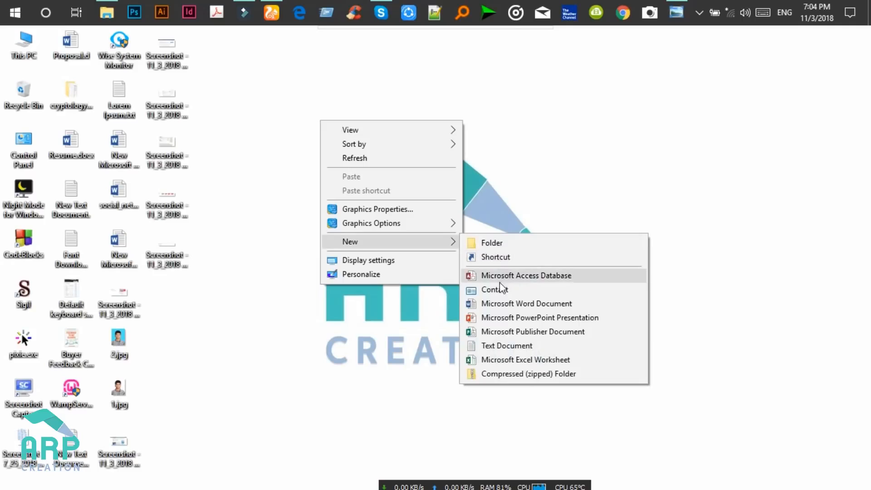
Create a new Word document on the desktop, keep its default name, and open it.
left_click(531, 304)
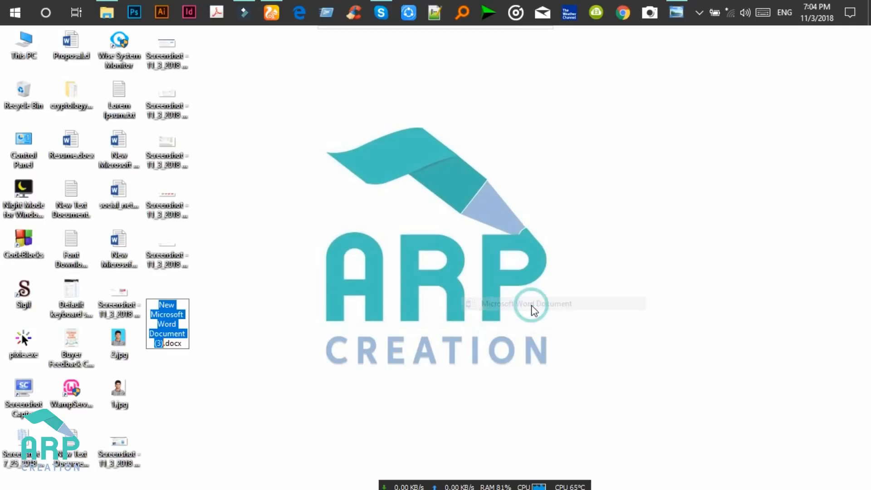
key("Return")
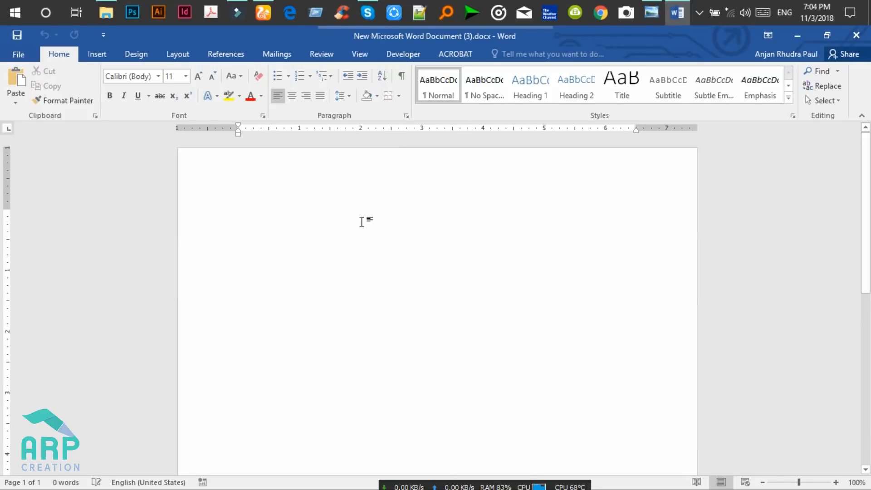
Draw a rectangle down from the page's top-left corner.
left_click(97, 54)
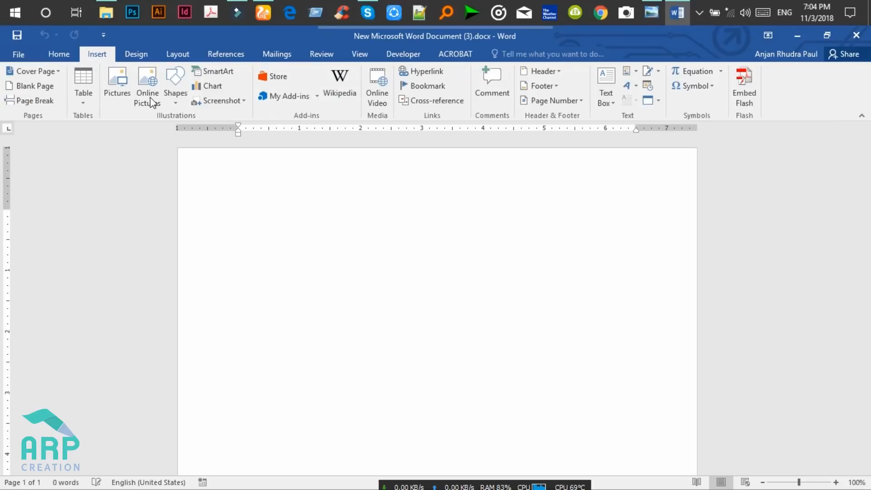
left_click(179, 104)
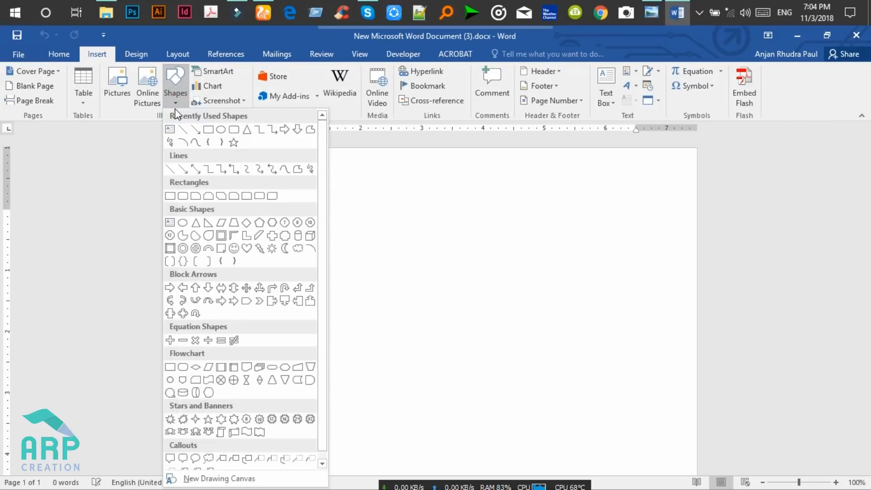
left_click(208, 130)
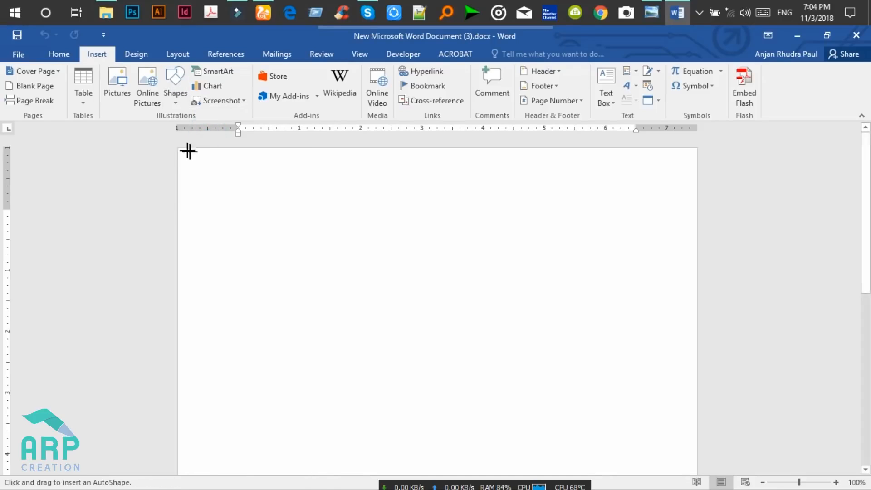
mouse_move(177, 148)
left_mouse_down()
mouse_move(278, 317)
mouse_move(301, 393)
mouse_move(291, 486)
mouse_move(301, 485)
left_mouse_up()
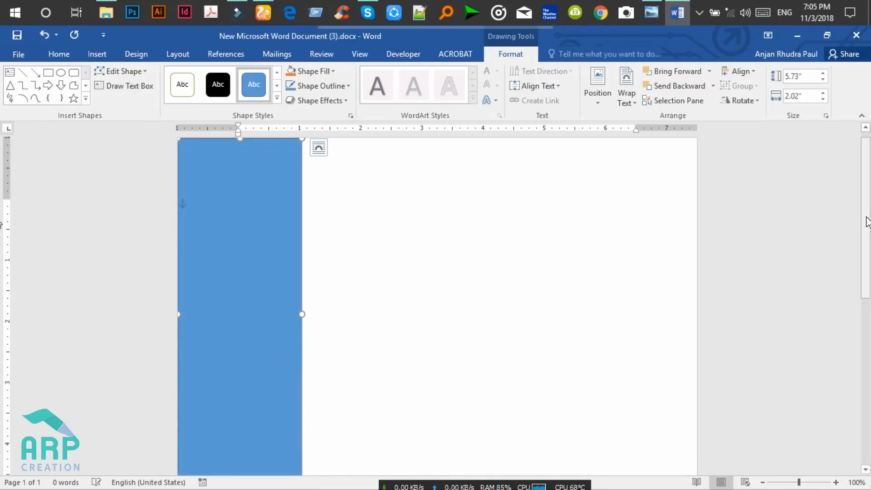
left_click_drag(864, 289, 863, 329)
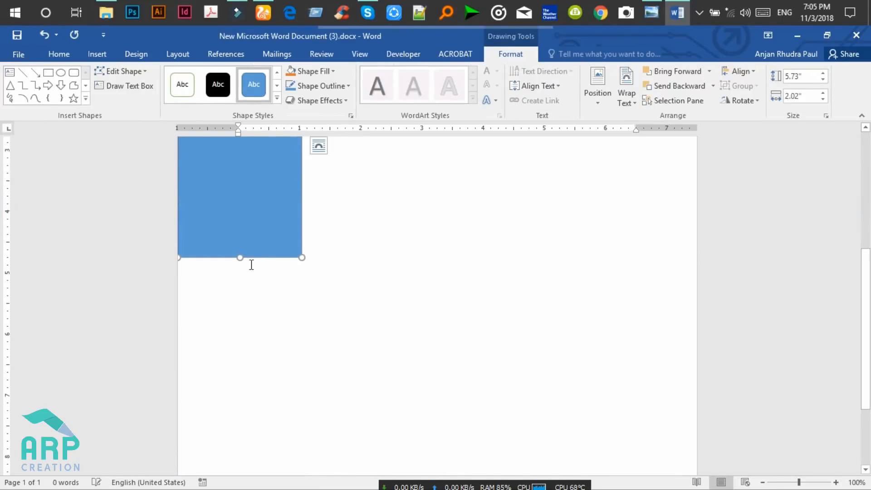
Stretch the rectangle down to the page bottom, 11.01" tall.
left_click(793, 482)
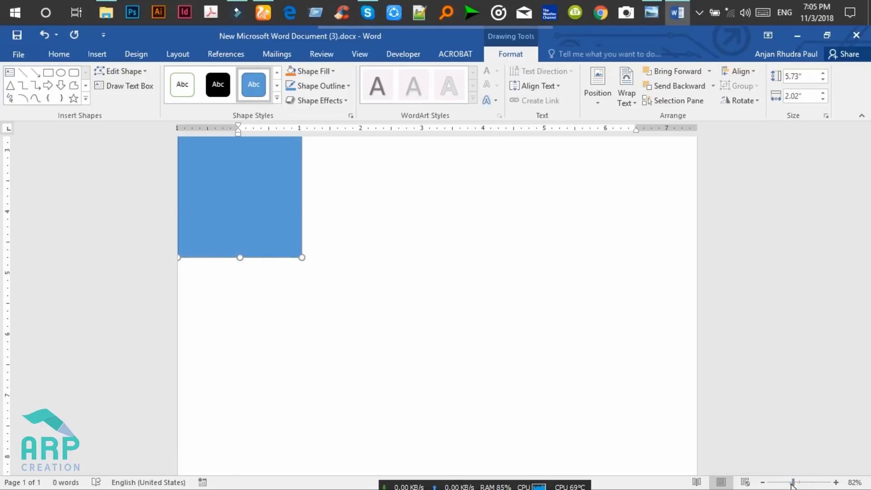
left_click_drag(792, 483, 791, 483)
scroll(282, 373, "up", 5)
left_click_drag(285, 418, 285, 488)
left_click_drag(865, 253, 865, 403)
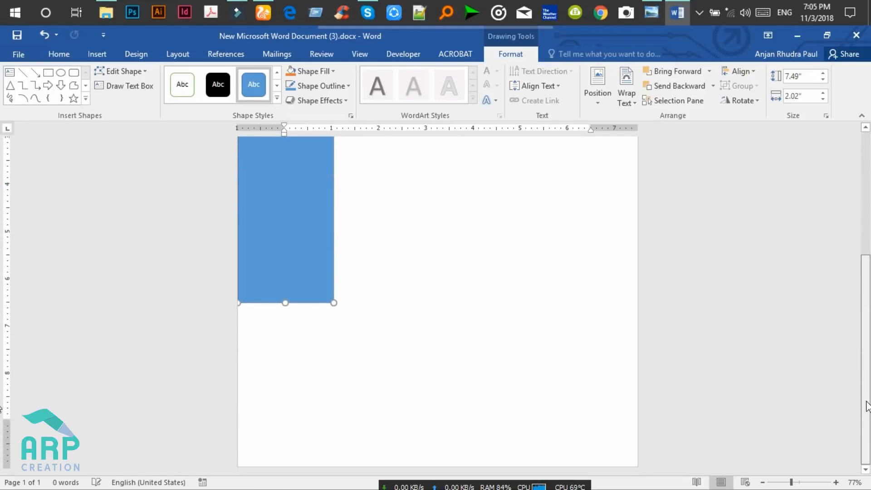
left_click_drag(286, 304, 290, 466)
scroll(2, 308, "up", 5)
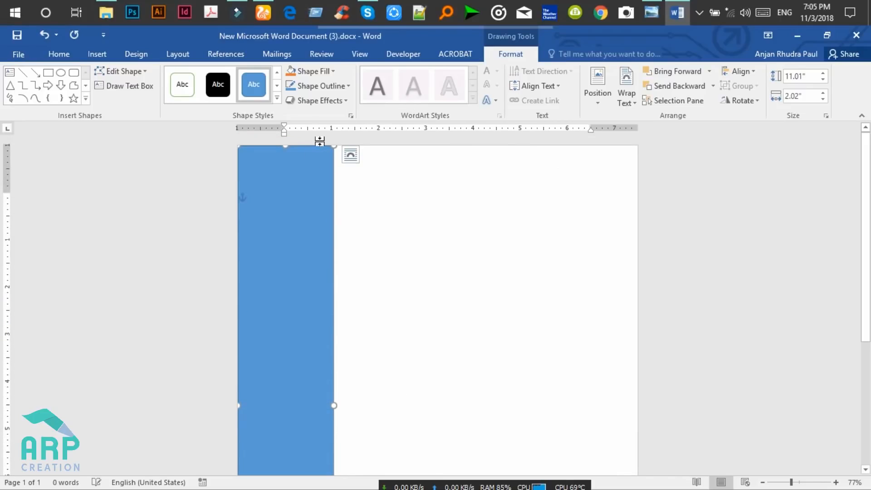
left_click(332, 72)
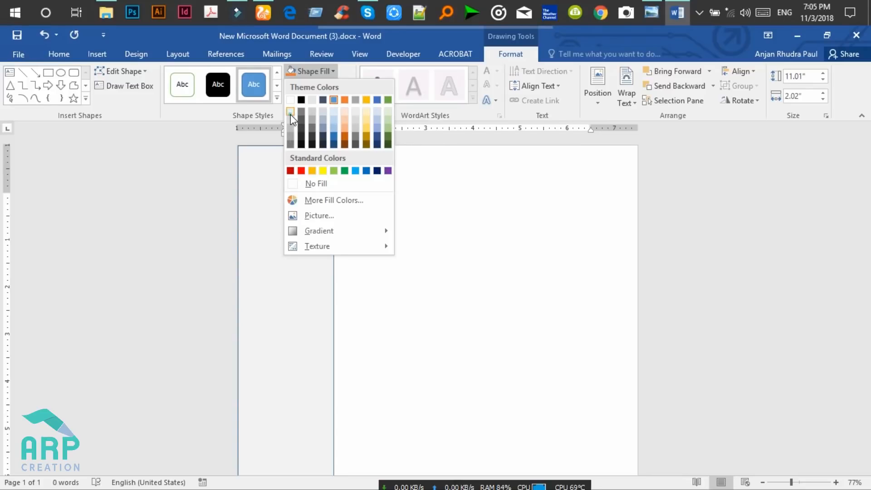
Fill the sidebar rectangle White, Darker 5% and set it to No Outline.
left_click(291, 114)
left_click(344, 86)
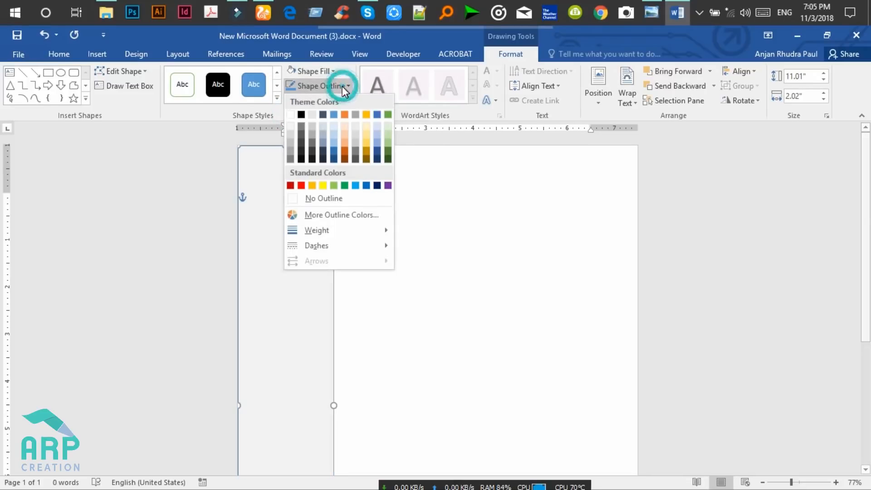
left_click(324, 198)
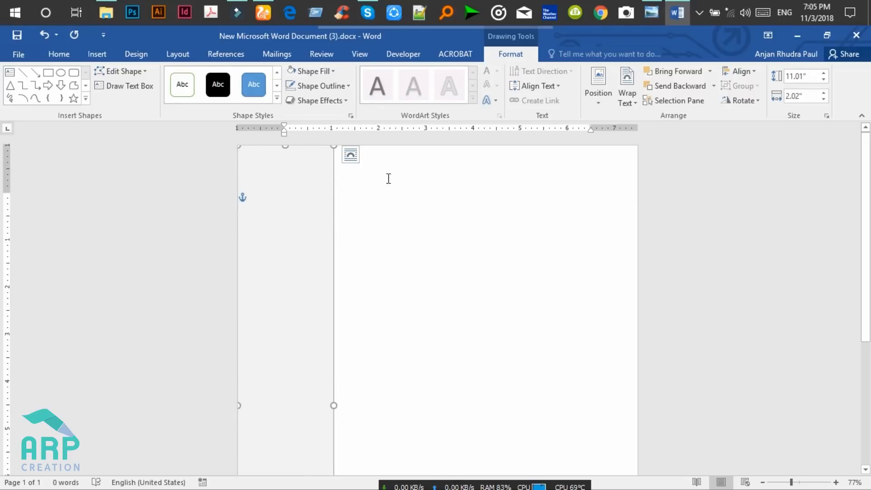
left_click(359, 217)
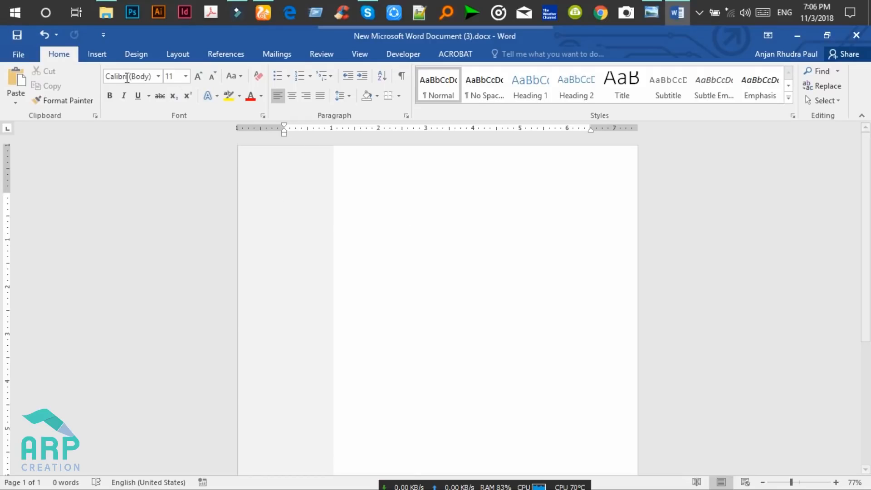
left_click(97, 54)
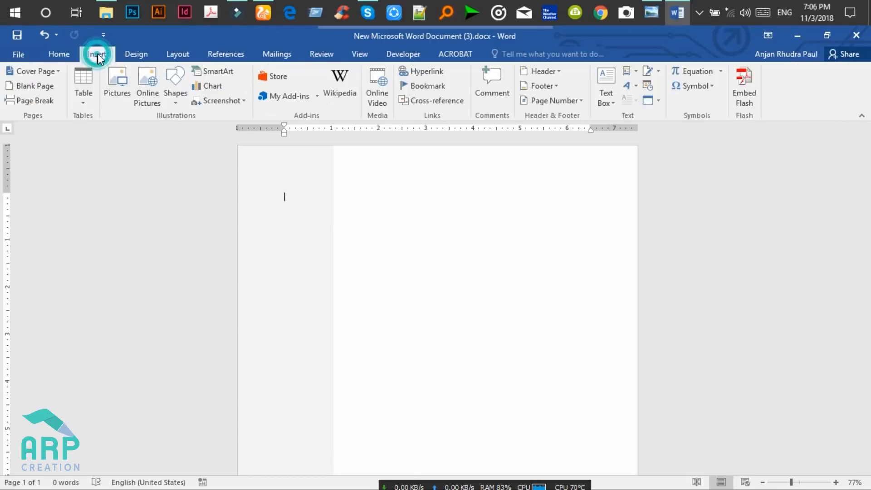
left_click(176, 99)
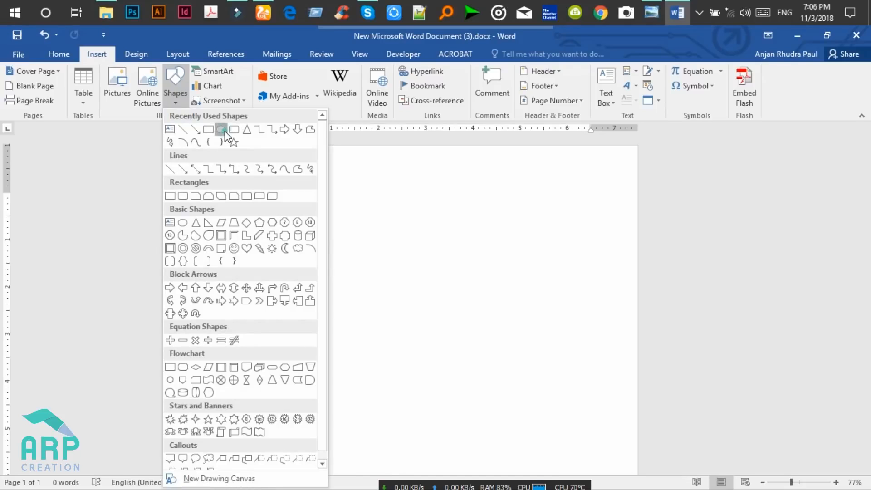
Draw a circle and place it at the top of the sidebar.
left_click(225, 131)
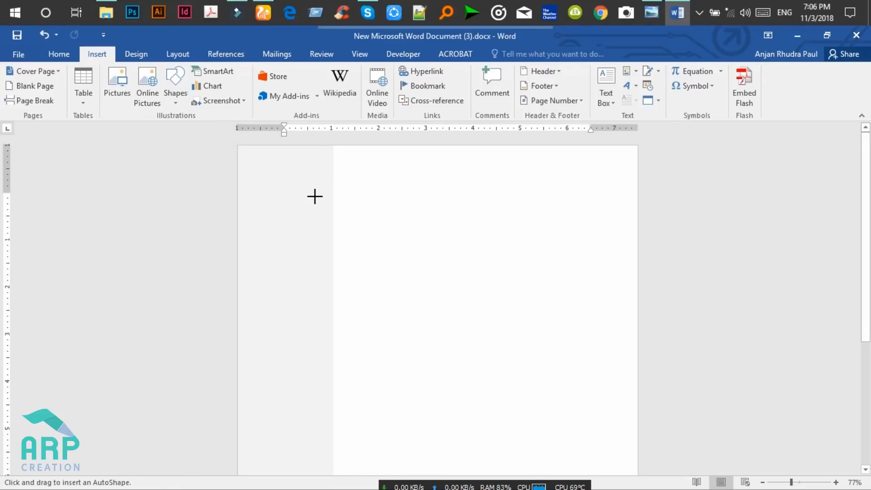
left_click_drag(307, 183, 397, 287)
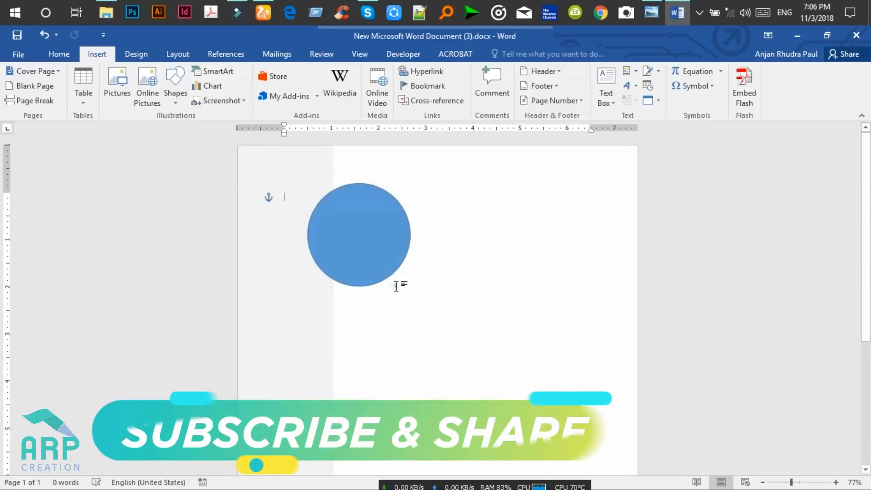
left_click(385, 225)
left_click_drag(385, 225, 334, 214)
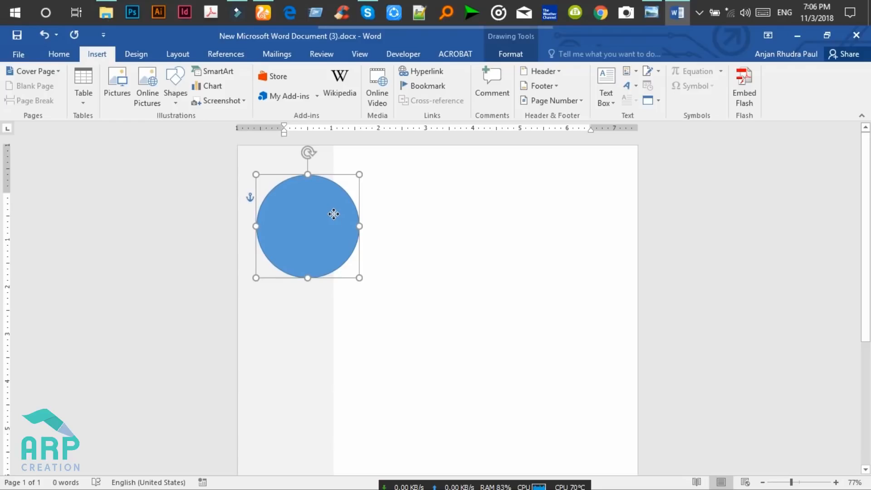
left_click_drag(333, 214, 334, 214)
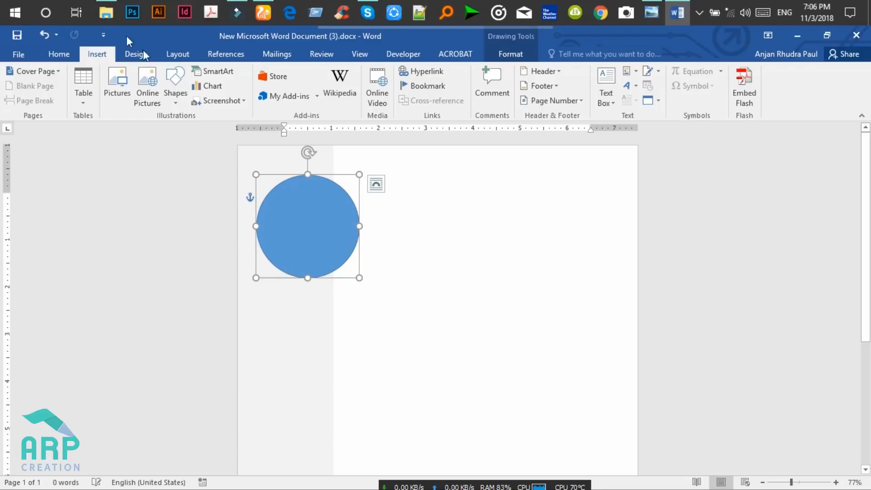
Give the circle a white fill and a light grey outline.
double_click(315, 202)
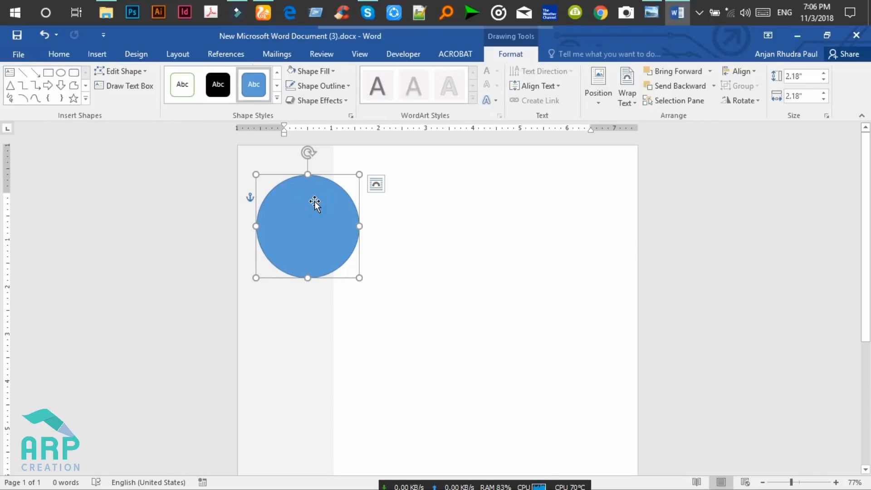
left_click(334, 72)
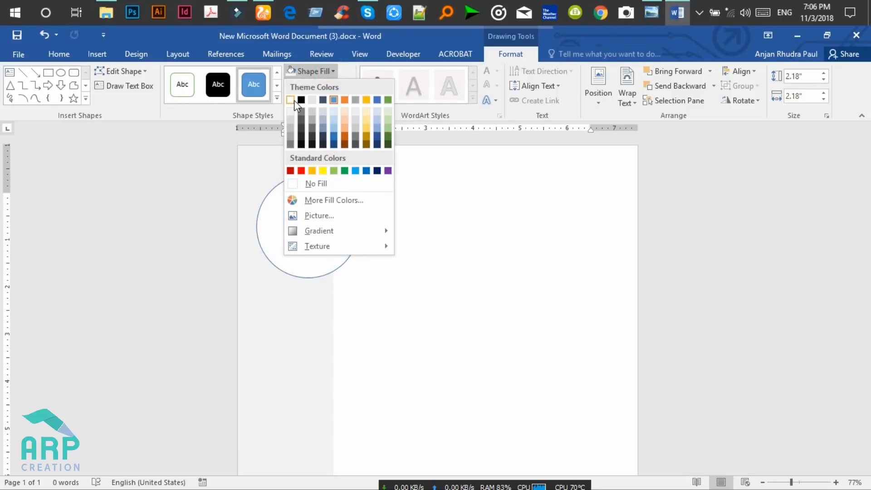
left_click(292, 101)
left_click(333, 88)
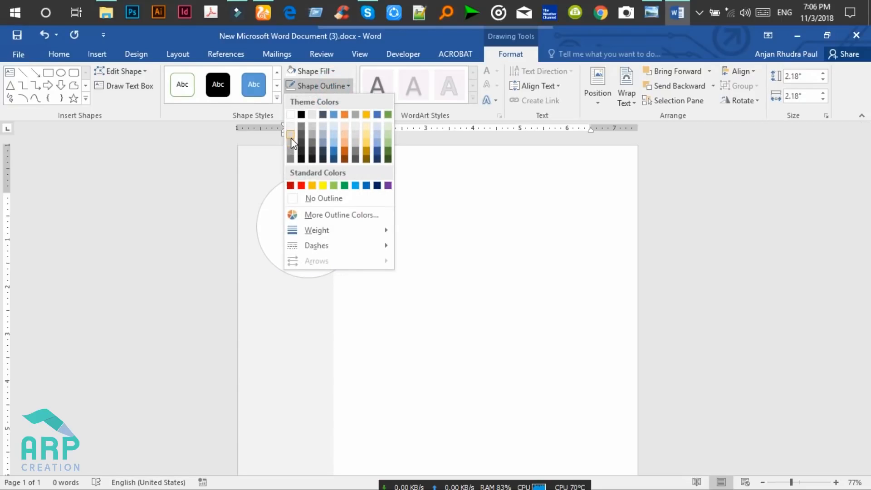
left_click(291, 136)
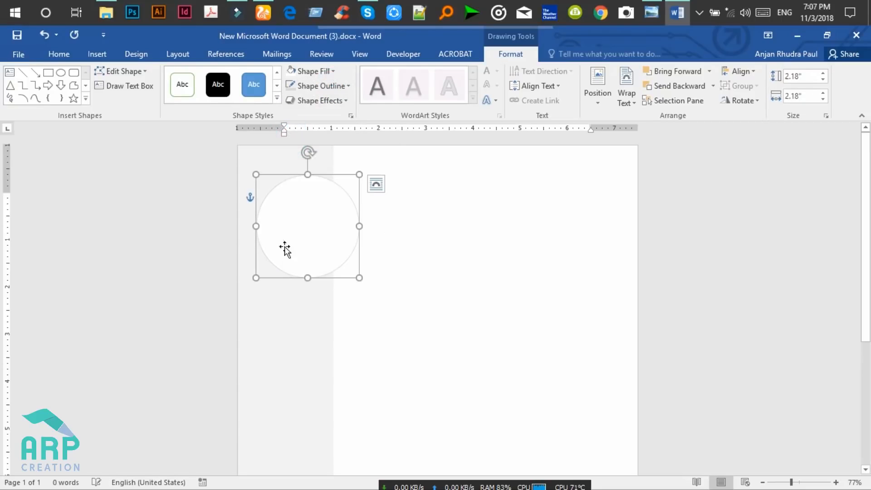
Widen the sidebar rectangle to the right and nudge the circle slightly right.
left_click(317, 331)
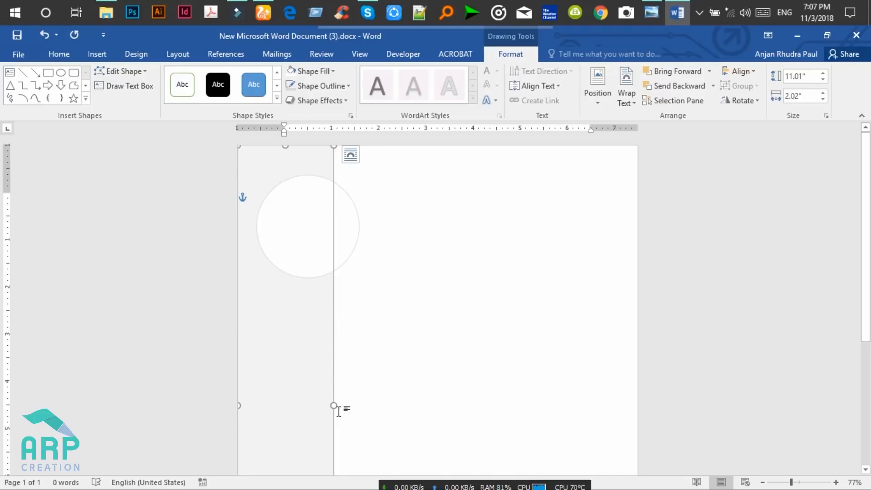
left_click_drag(333, 404, 379, 398)
left_click(447, 288)
left_click_drag(325, 213, 328, 214)
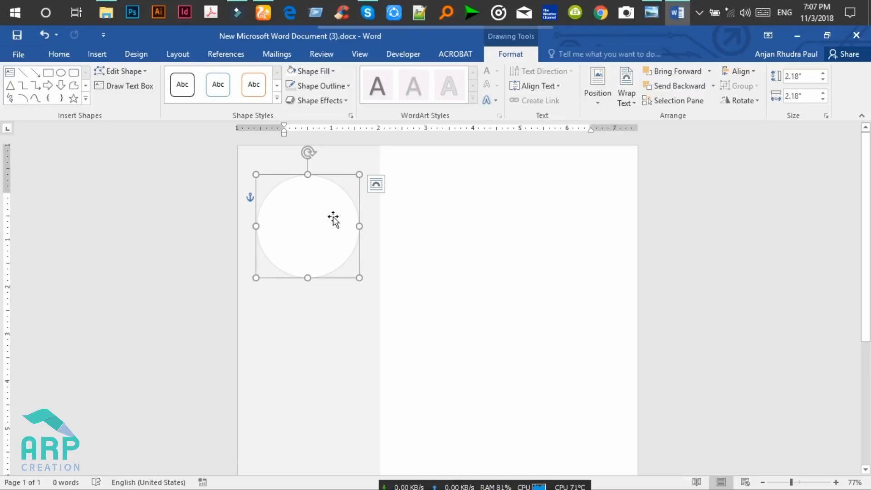
Switch the circle's fill to Picture or texture fill in Format Shape.
right_click(334, 219)
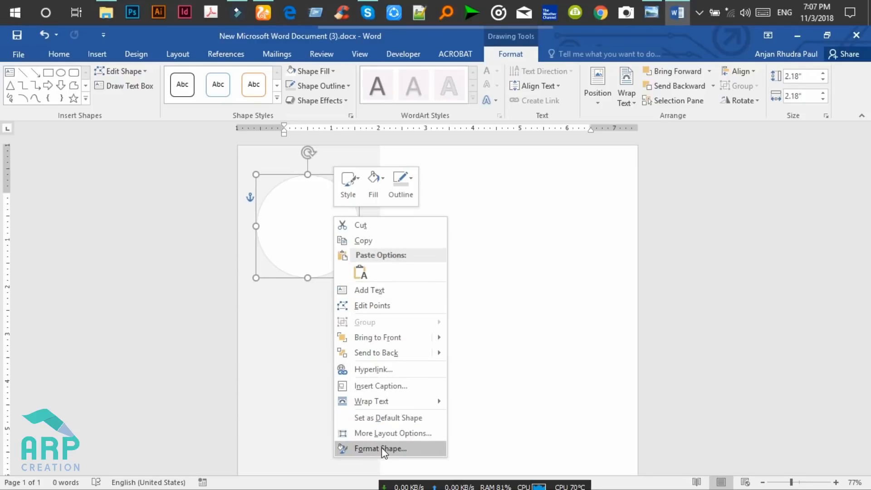
left_click(393, 449)
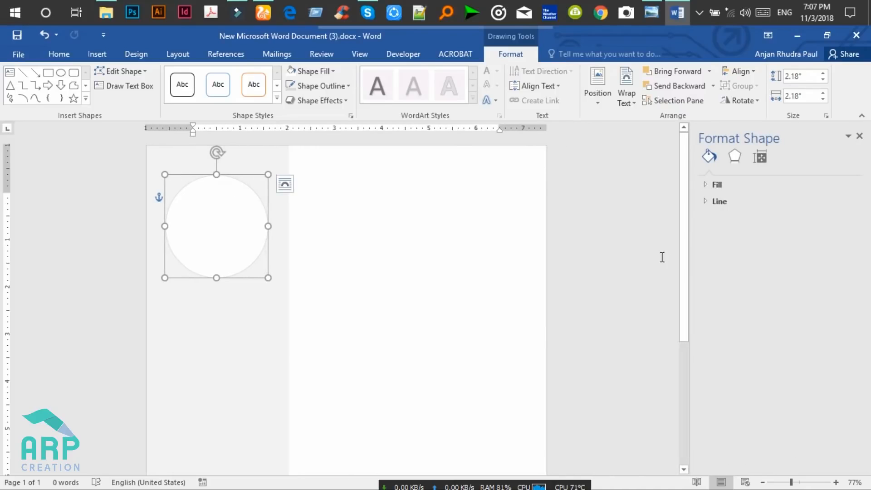
left_click(707, 183)
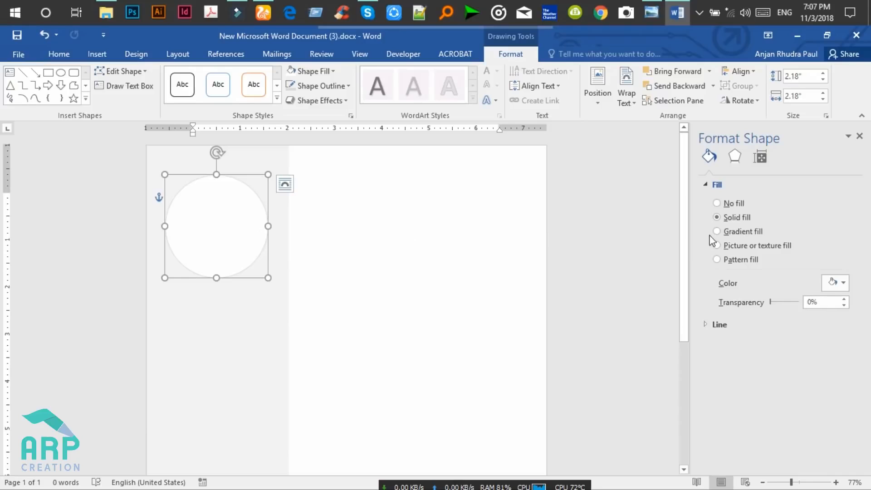
left_click(719, 250)
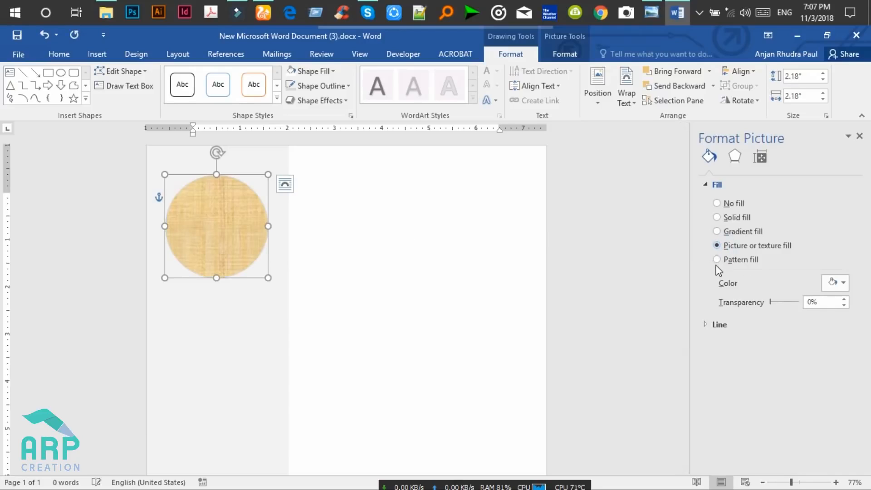
left_click_drag(857, 270, 859, 333)
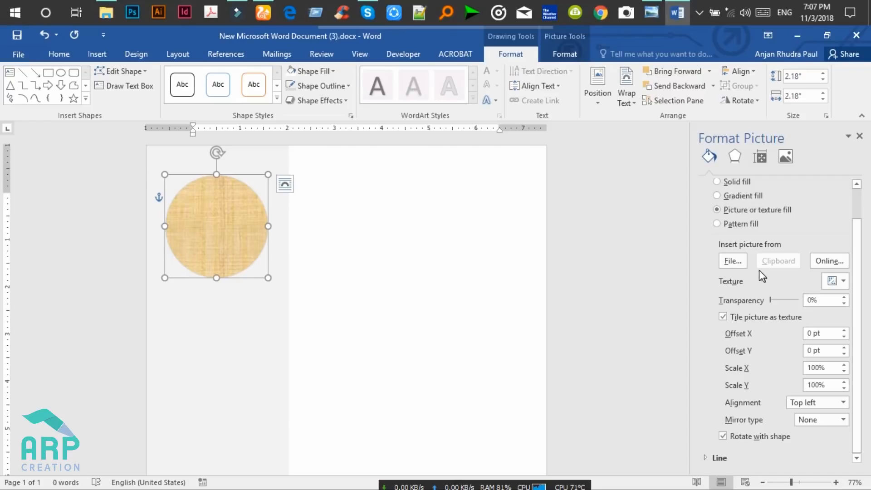
Fill the circle with attractive-background-beautiful-756453.jpg from E:\FREE and close the pane.
left_click(732, 266)
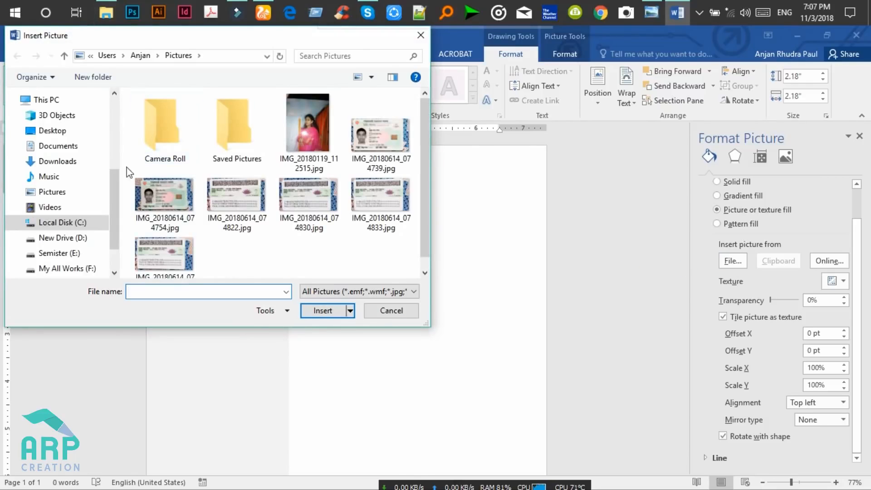
left_click(67, 254)
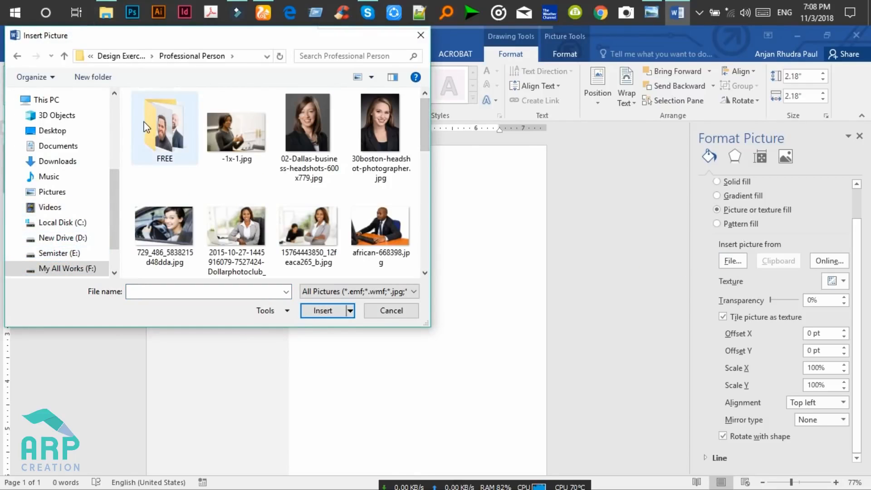
double_click(145, 122)
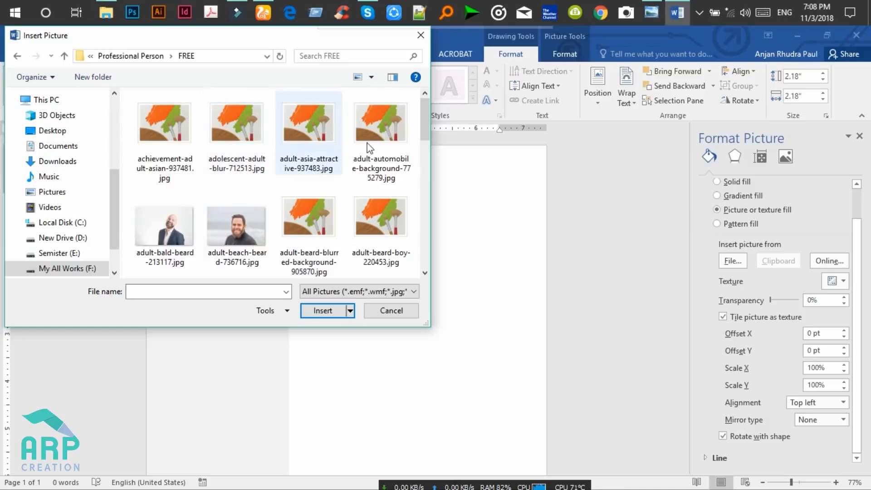
left_click_drag(424, 119, 421, 164)
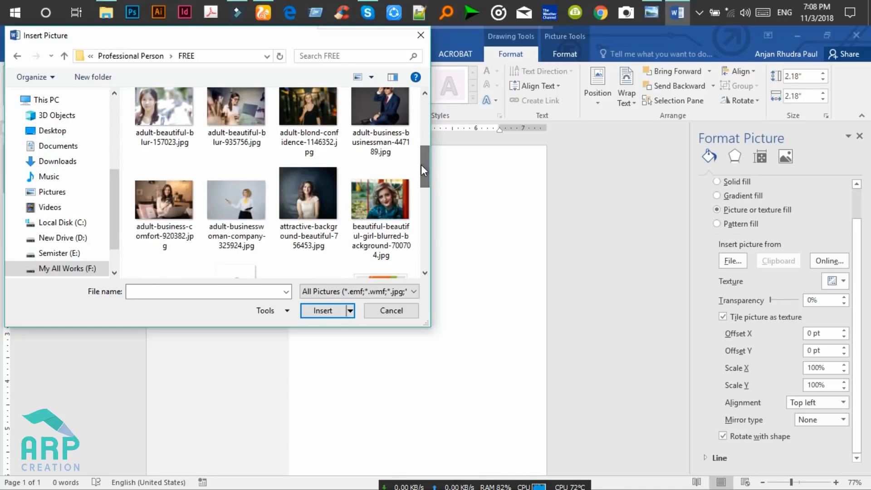
left_click(303, 208)
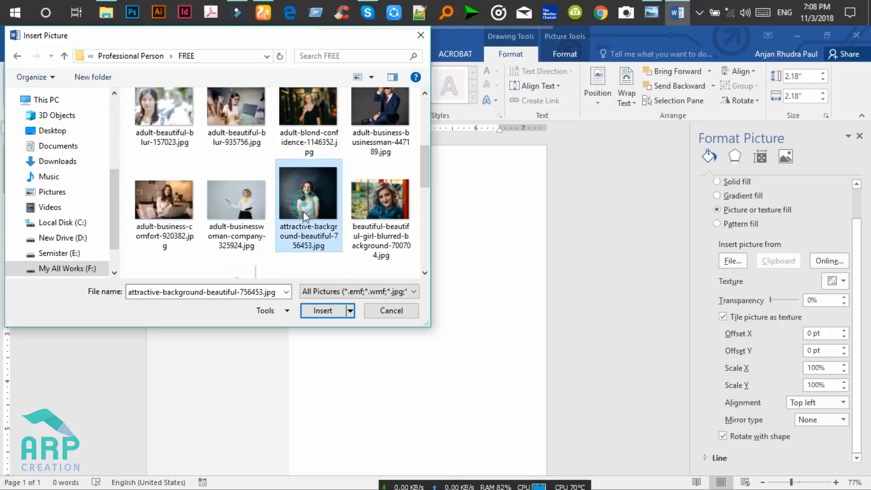
left_click(322, 312)
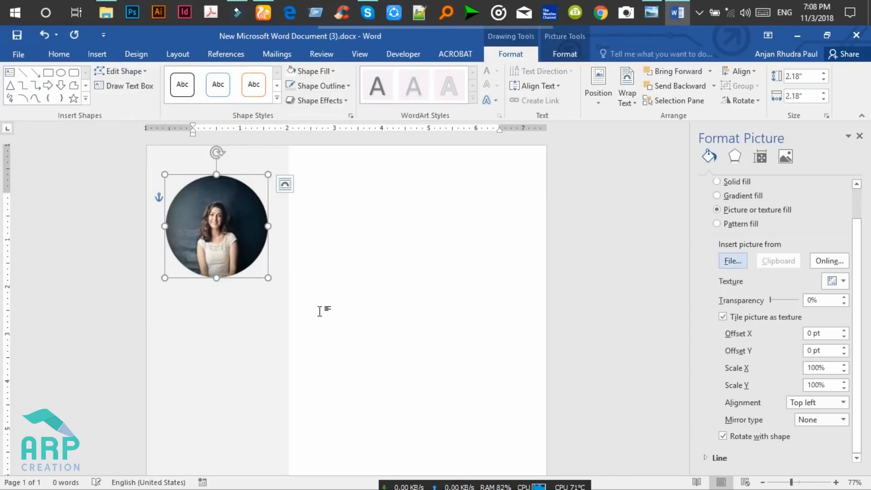
left_click(246, 303)
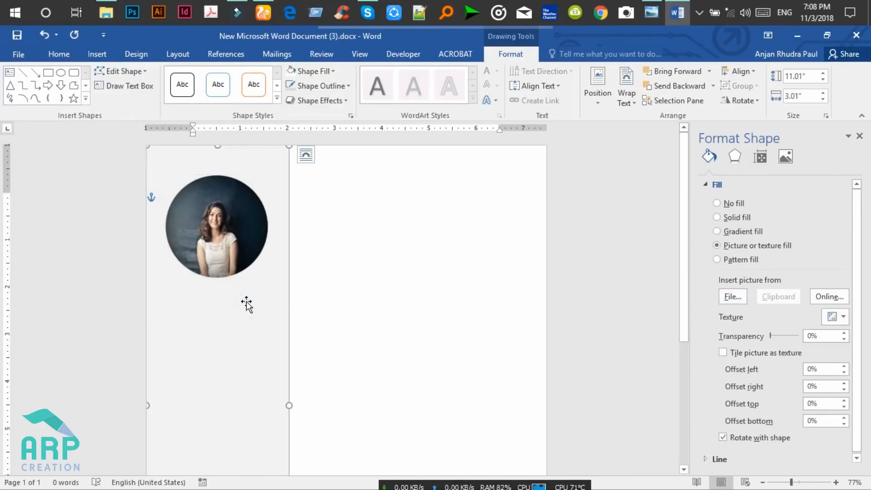
left_click(858, 136)
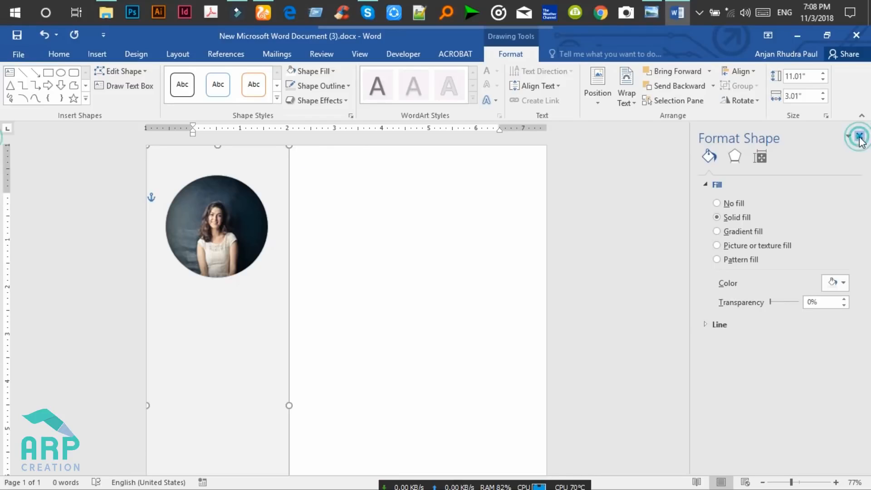
left_click(393, 225)
Deselect the background panel and switch to the Insert tab.
left_click(408, 224)
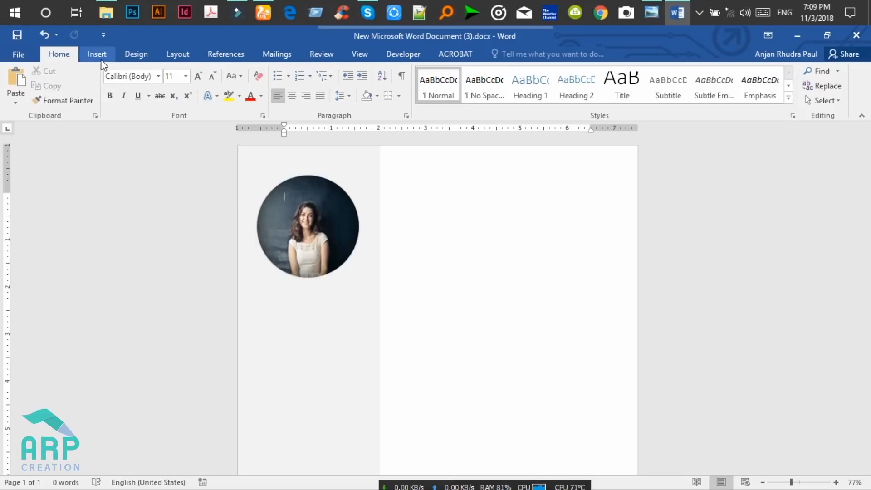
left_click(101, 61)
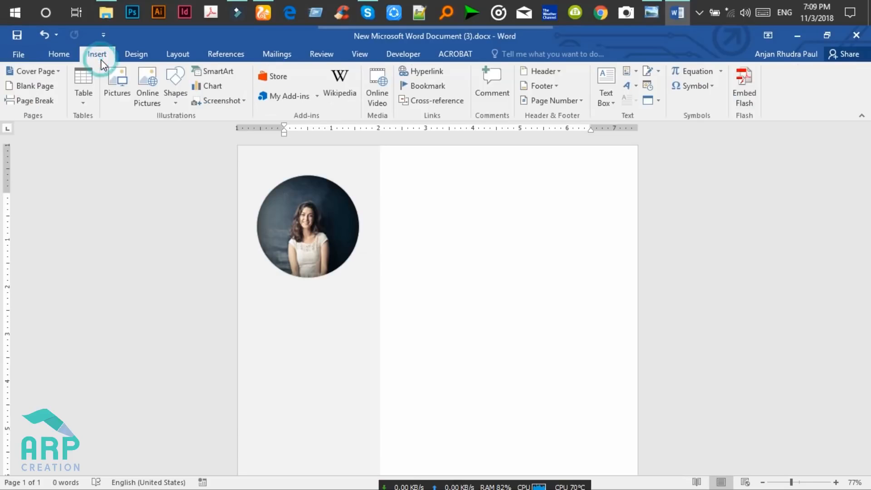
Draw a rounded rectangle just below the portrait photo.
left_click(180, 104)
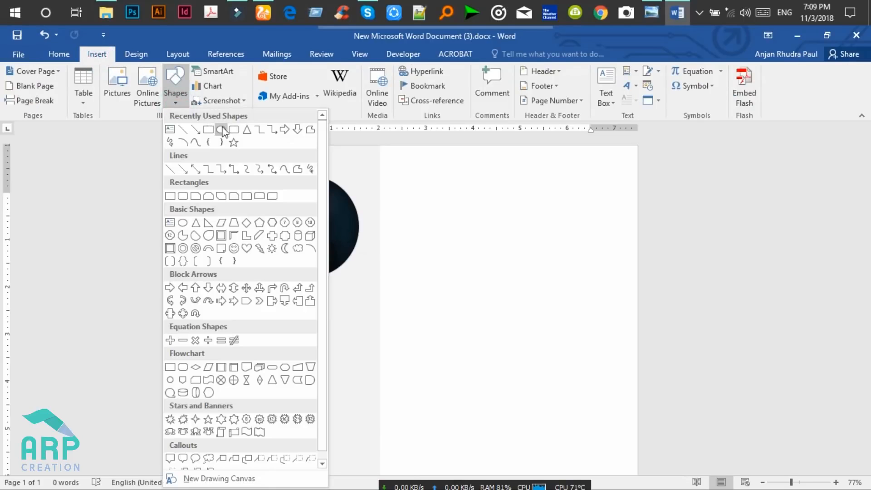
left_click(235, 131)
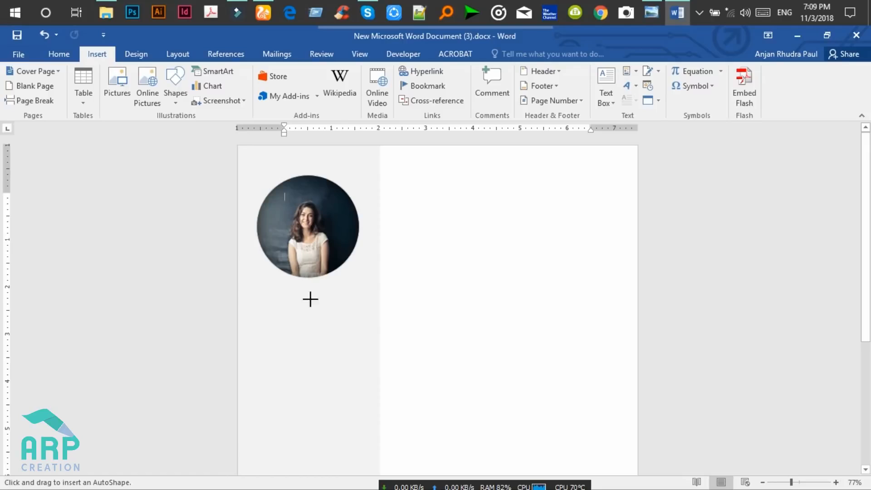
left_click_drag(265, 296, 364, 321)
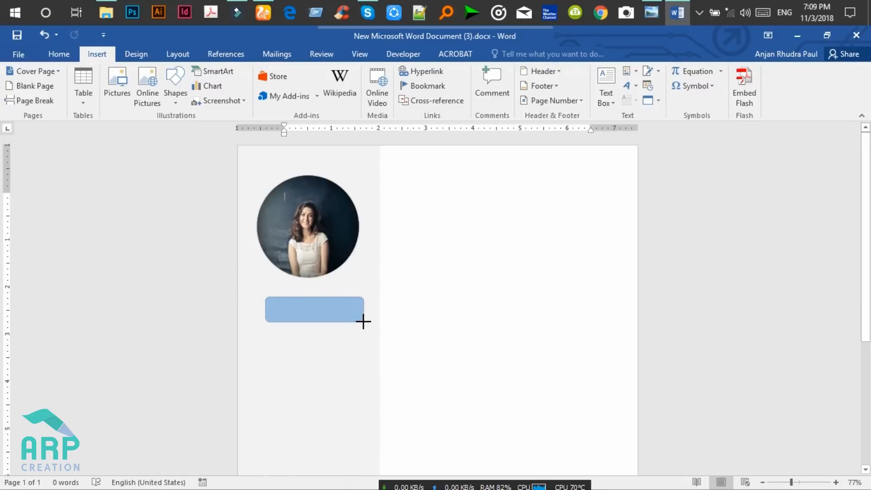
left_click_drag(363, 322, 363, 322)
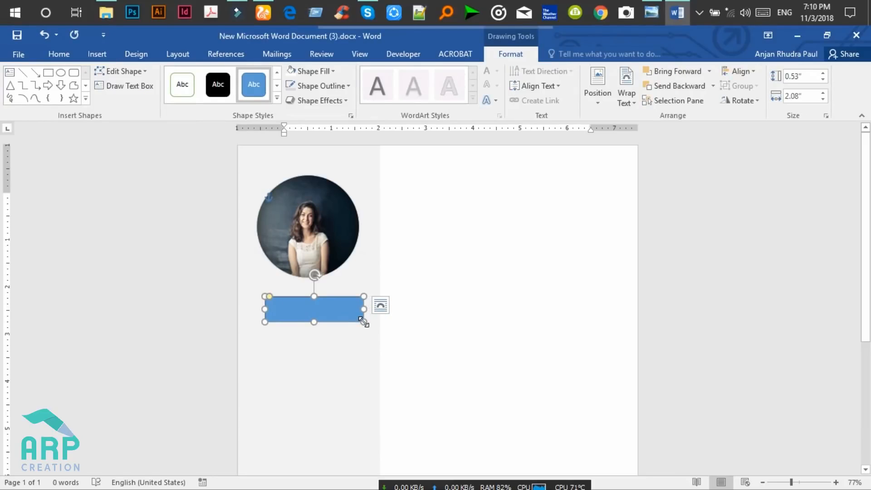
Set the rounded rectangle to No Fill with a grey outline.
left_click(333, 71)
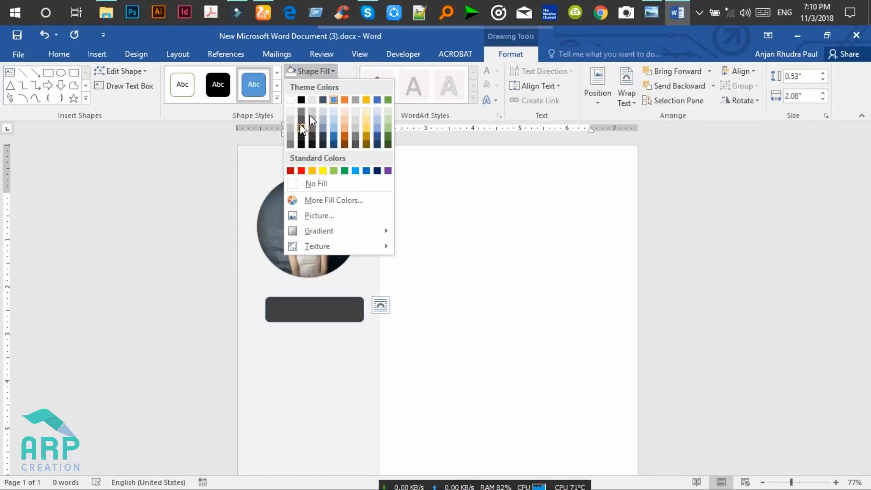
left_click(661, 2)
left_click(677, 12)
left_click(328, 73)
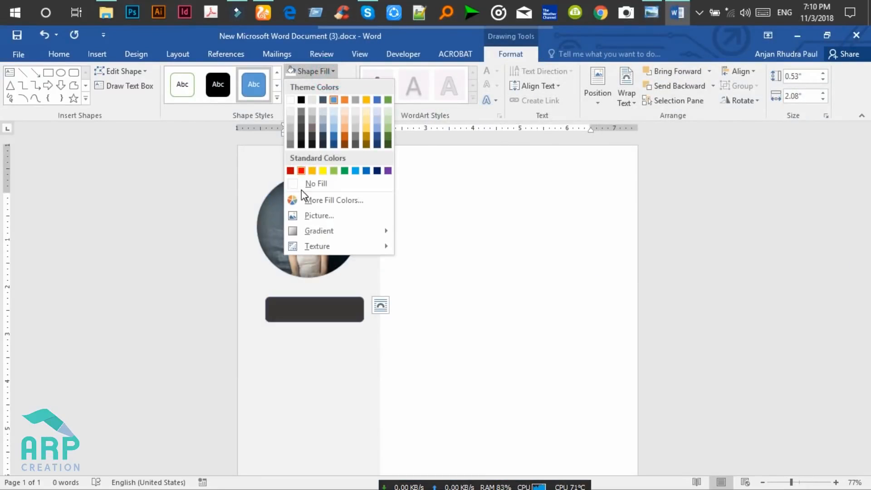
left_click(306, 187)
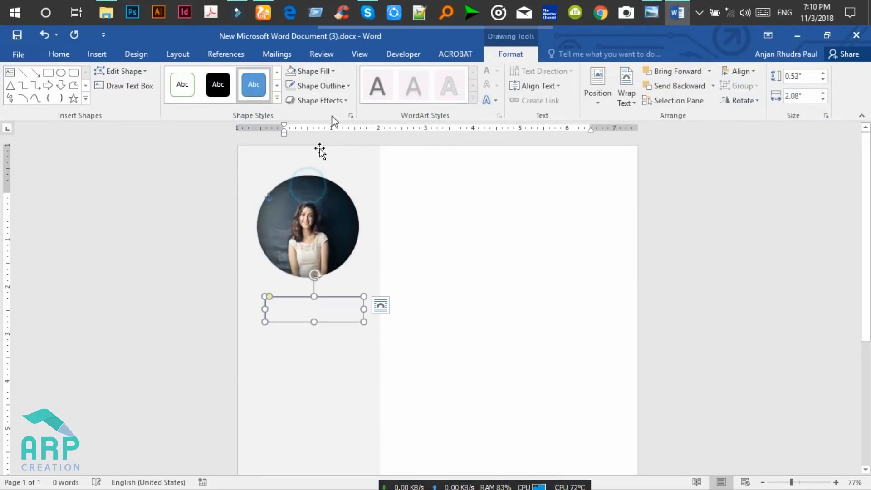
left_click(337, 84)
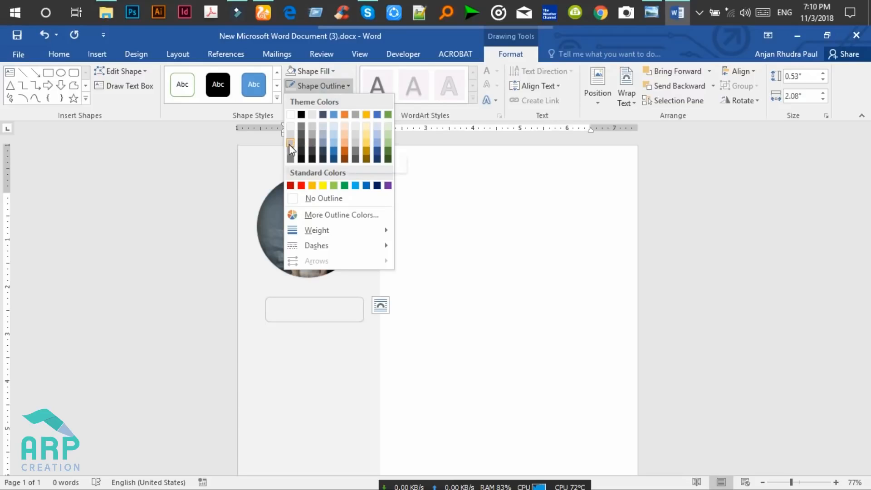
left_click(289, 149)
left_click(323, 300)
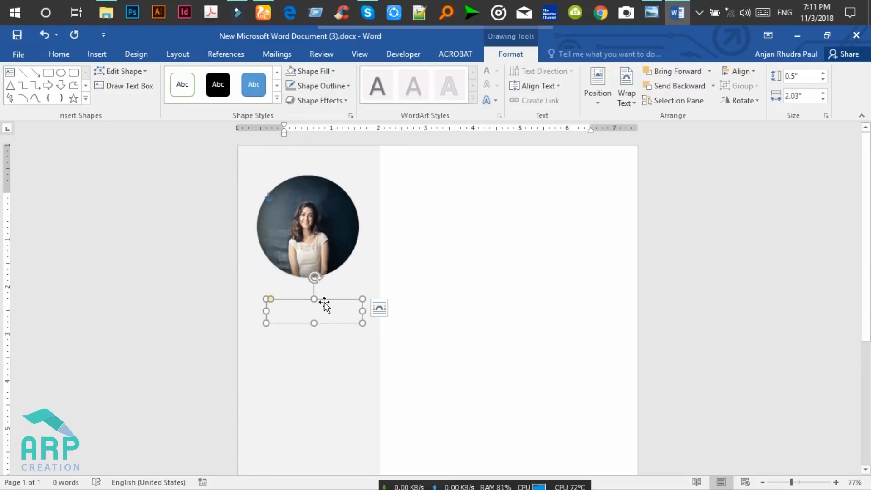
Add text to the rectangle and give it a dark font colour.
right_click(324, 303)
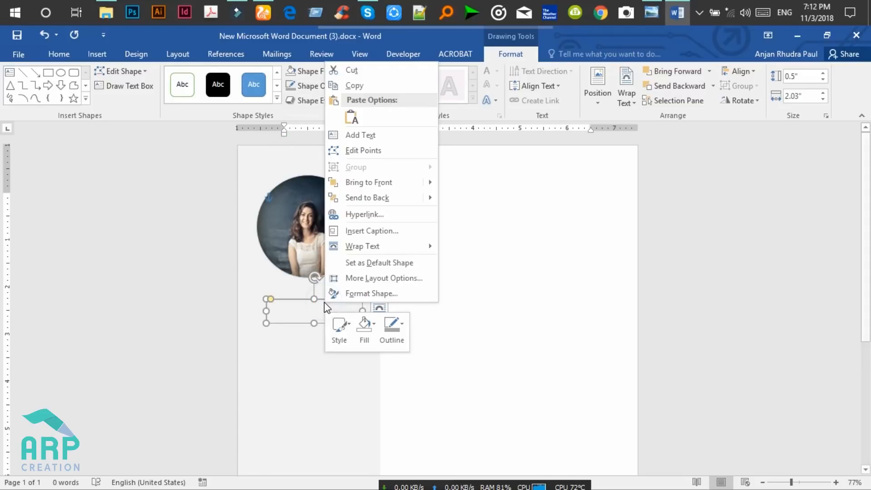
left_click(372, 134)
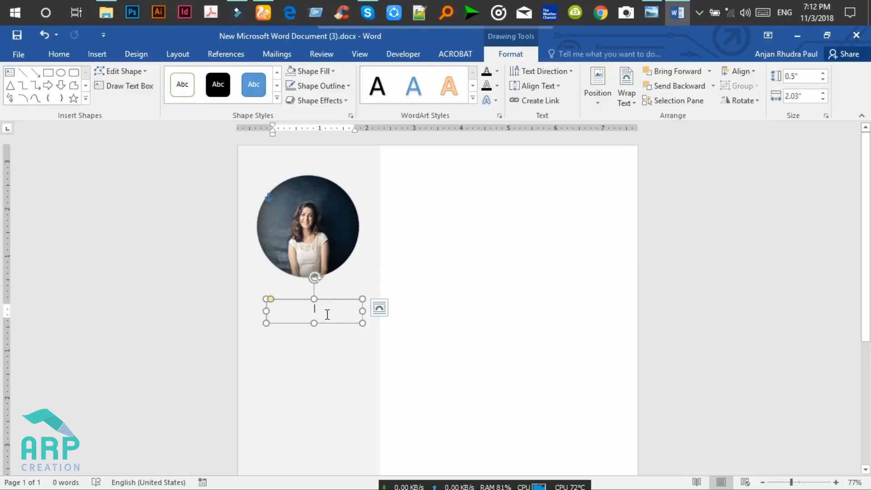
type("Abo")
key("ctrl+a")
left_click(62, 54)
left_click(251, 96)
Make the name text 20 pt and bold.
left_click(300, 308)
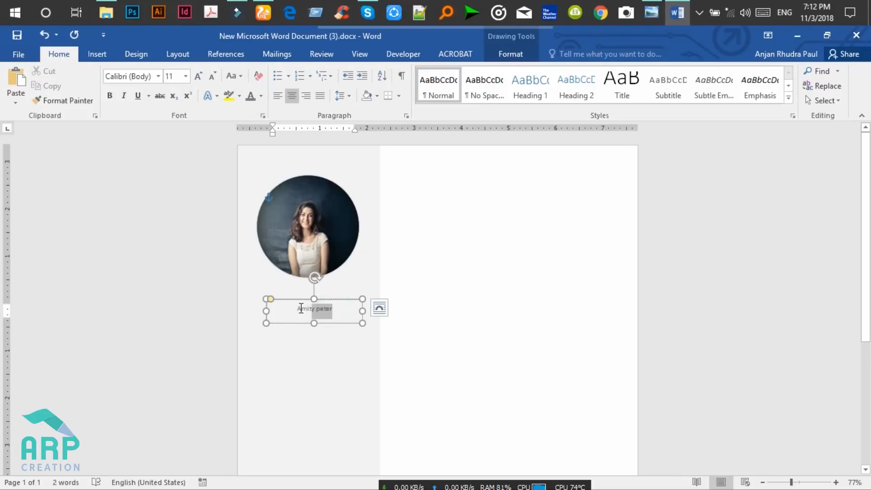
left_click_drag(299, 309, 322, 321)
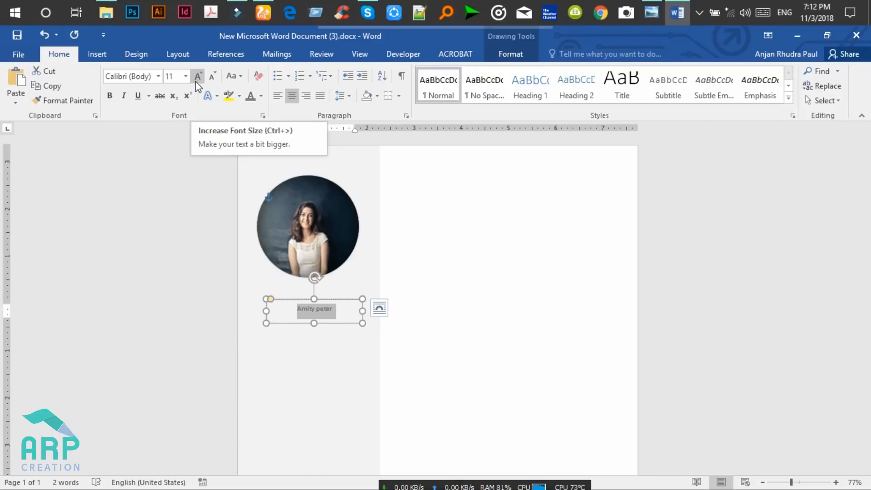
left_click(176, 75)
type("2")
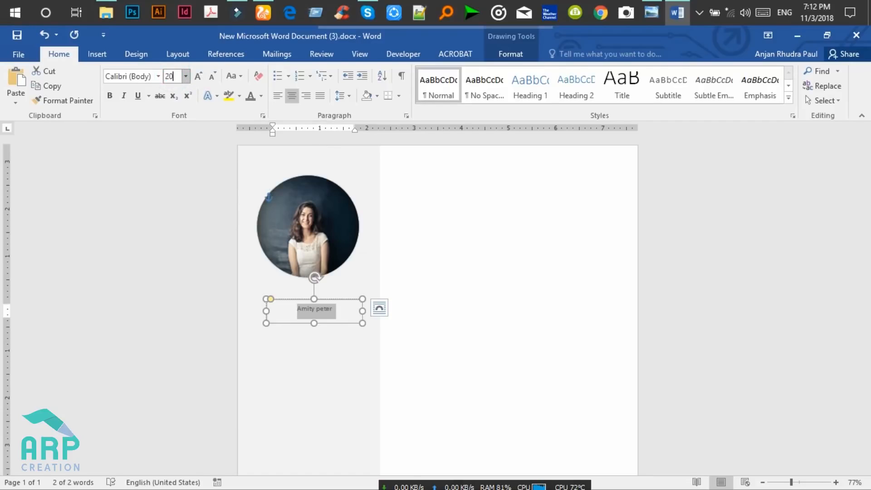
type("0")
key("Return")
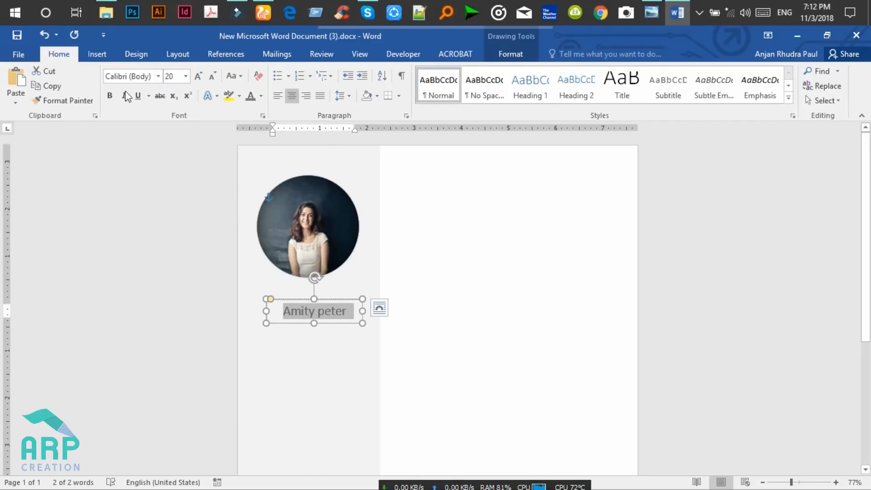
left_click(111, 96)
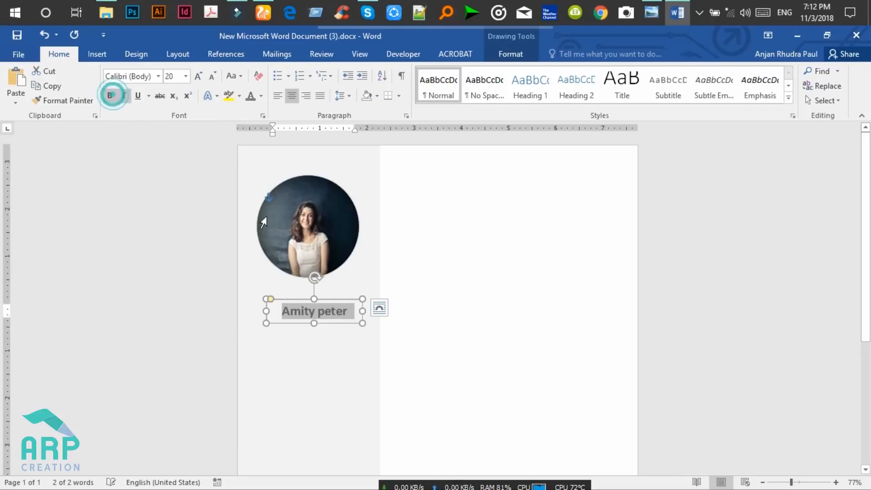
left_click(343, 311)
Retype the first name and surname in capital letters.
key("BackSpace")
key("BackSpace")
key("BackSpace")
key("BackSpace")
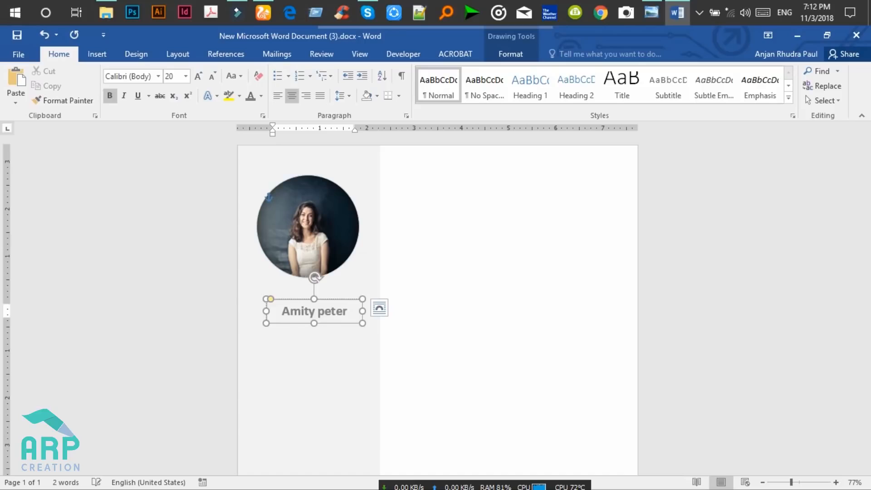
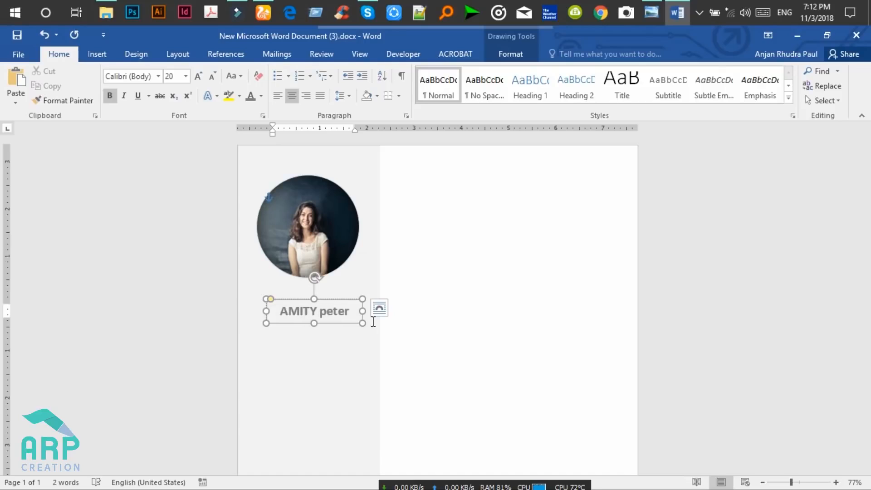
left_click(350, 312)
key("BackSpace")
key("BackSpace")
key("BackSpace")
key("BackSpace")
key("BackSpace")
Nudge the name box into position with the arrow keys.
left_click(347, 329)
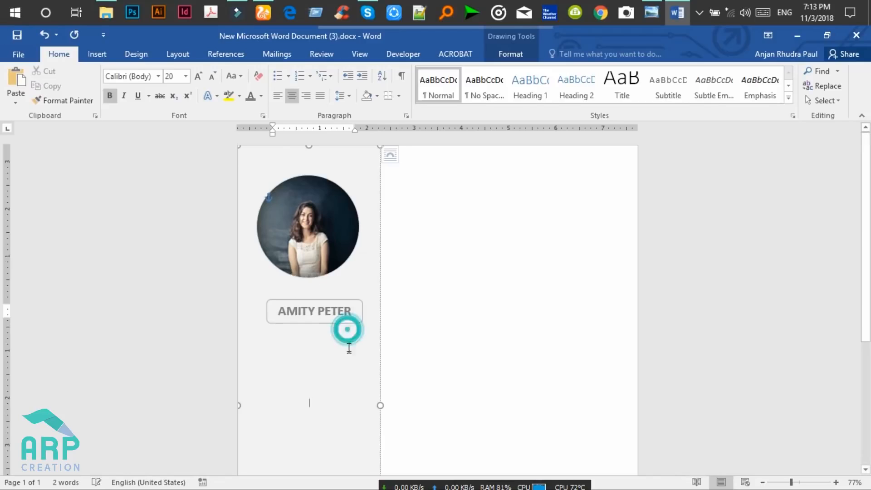
left_click(331, 300)
key("Up")
key("Up")
key("Up")
key("Up")
key("Up")
key("Up")
key("Up")
key("Up")
key("Up")
key("Up")
key("Up")
key("Up")
key("Up")
key("Up")
key("Up")
key("Up")
key("Up")
key("Up")
key("Up")
key("Up")
key("Left")
key("Left")
key("Left")
key("Down")
key("Down")
key("Down")
key("Down")
key("Down")
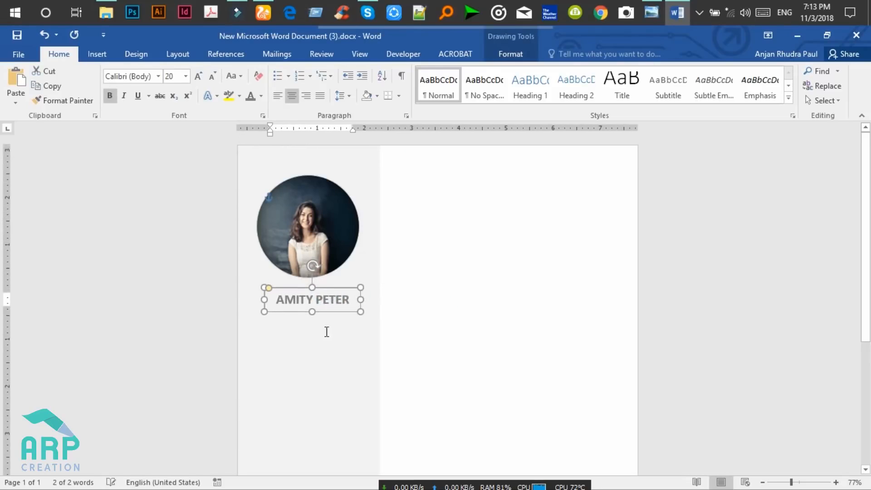
left_click(326, 331)
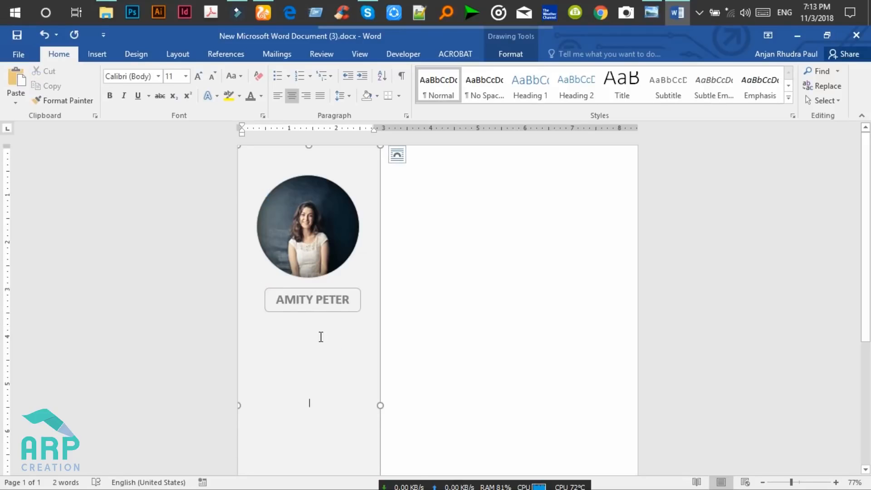
left_click(415, 333)
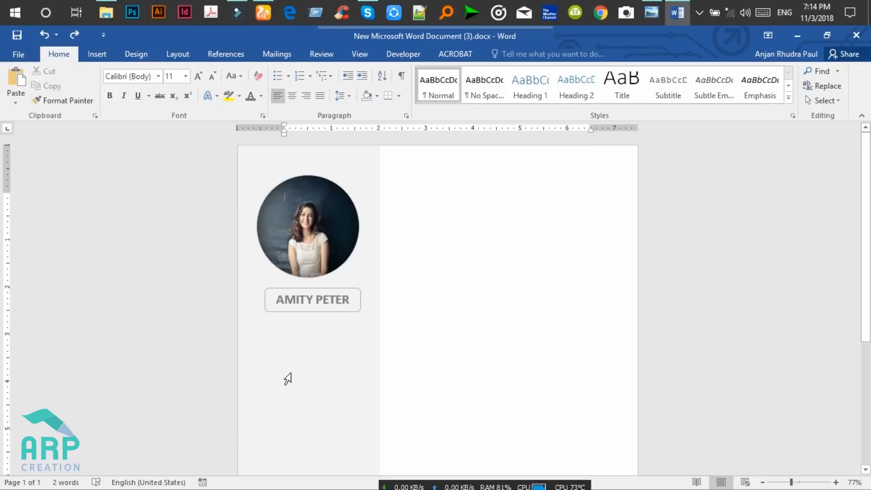
Add text to the grey sidebar panel, starting with the letter P.
left_click(380, 325)
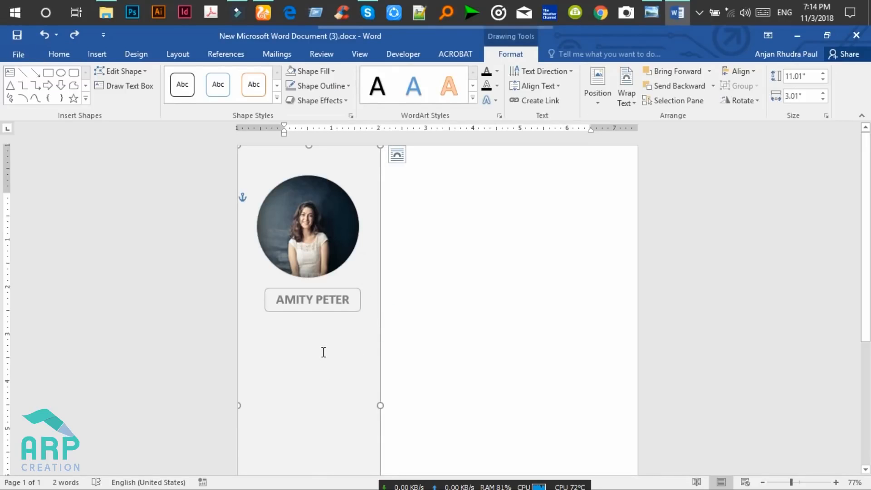
right_click(351, 337)
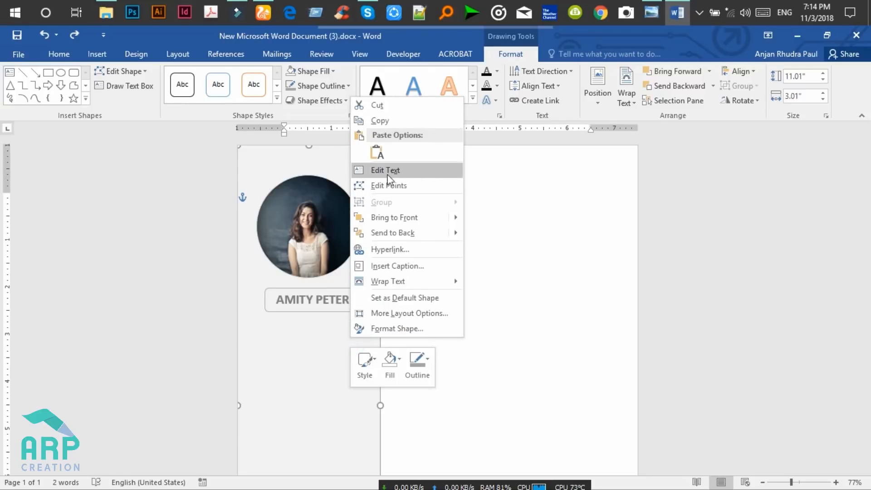
left_click(388, 173)
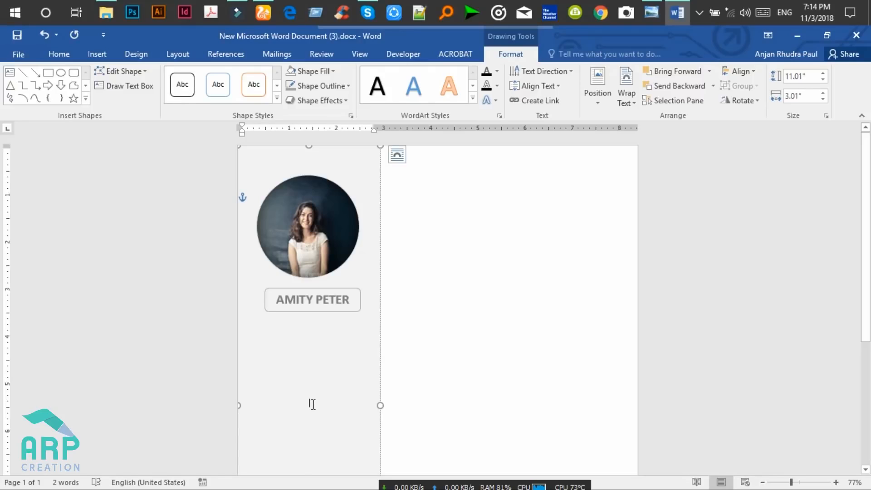
type("P")
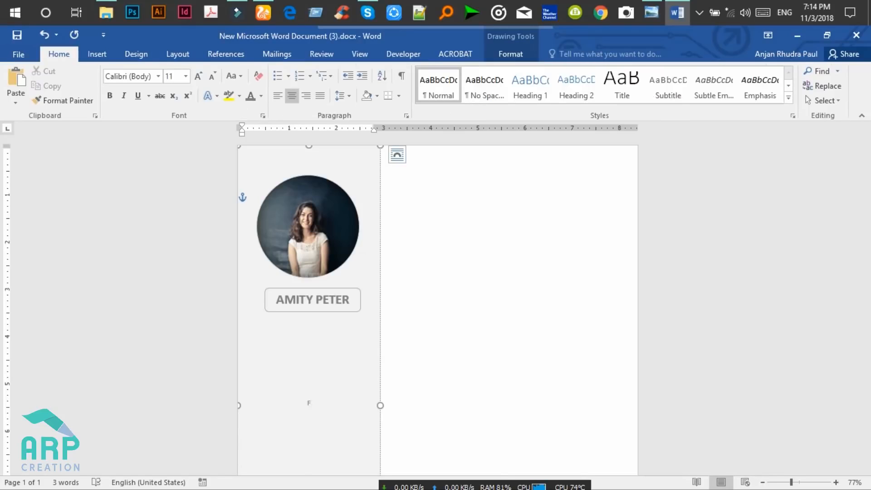
right_click(379, 325)
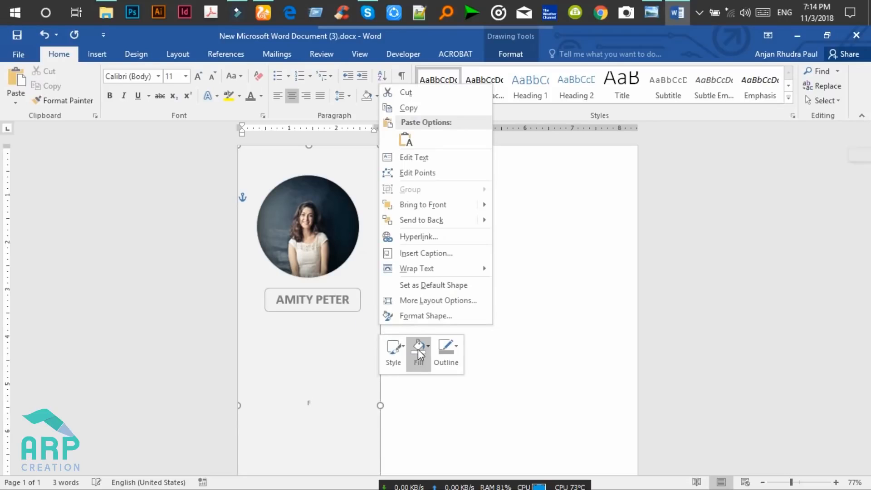
Set the panel's text to Top vertical alignment with 0.5" left and right margins.
left_click(415, 316)
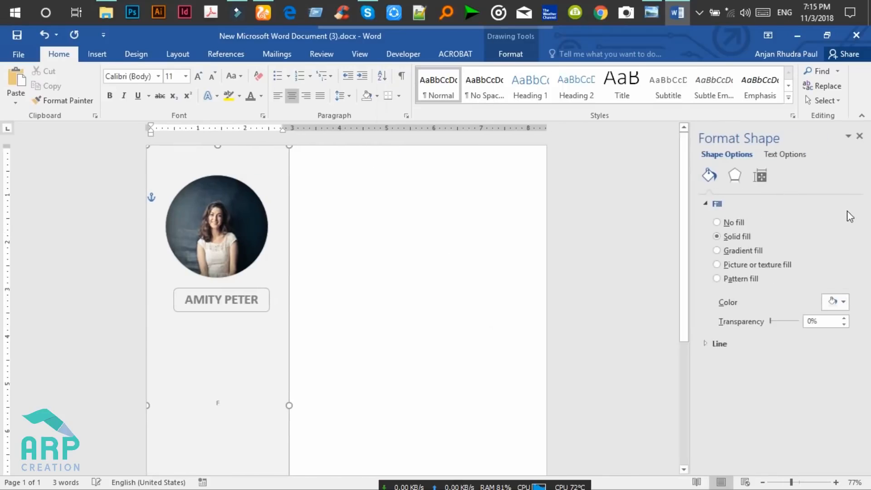
left_click(789, 154)
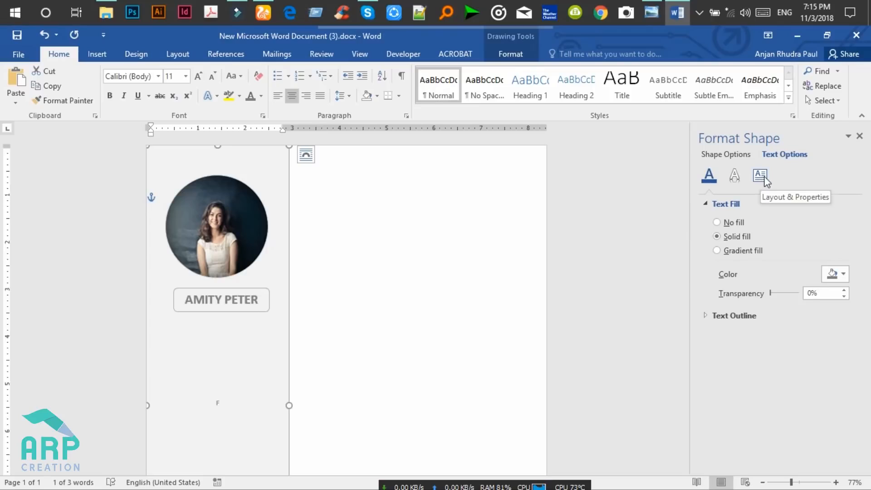
left_click(765, 179)
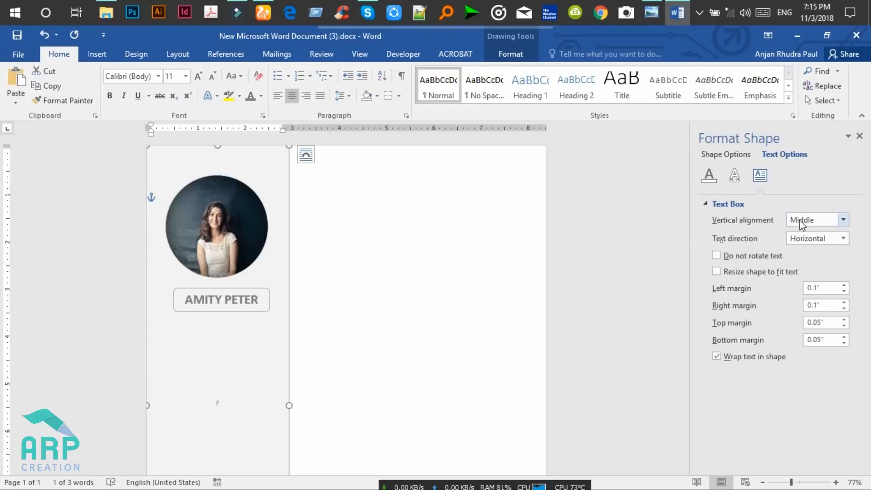
left_click(806, 221)
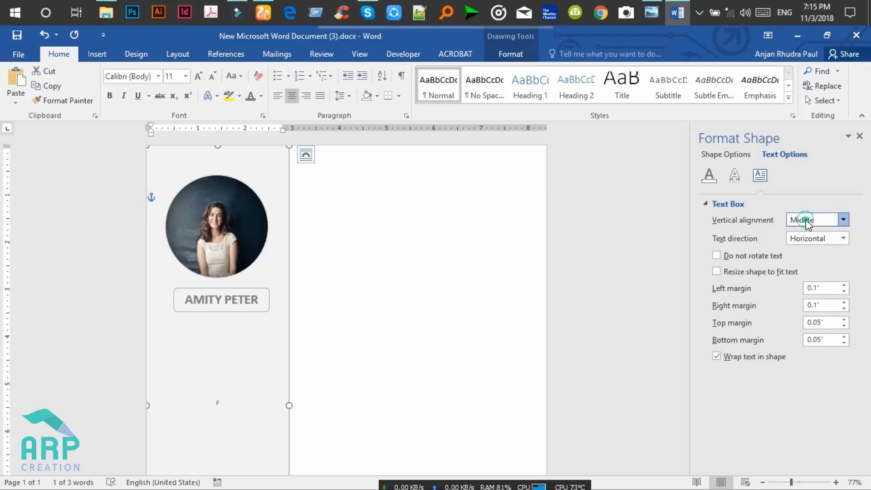
left_click(814, 245)
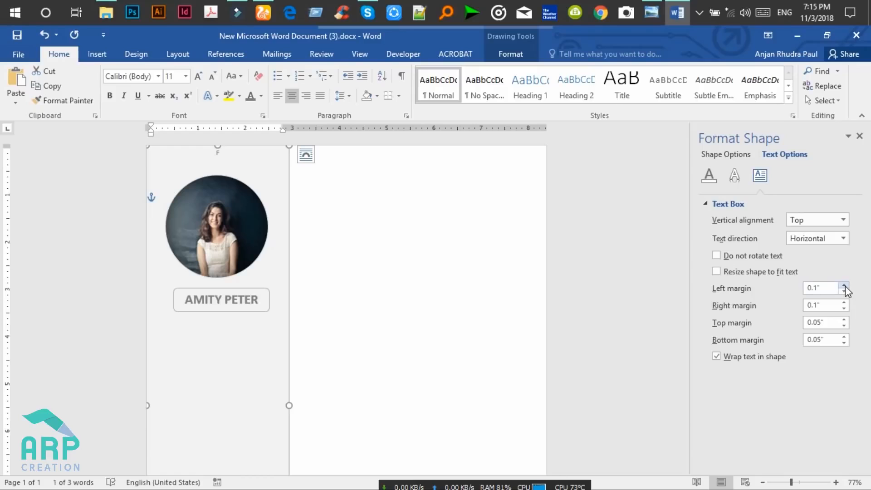
left_click(844, 286)
left_click(844, 286)
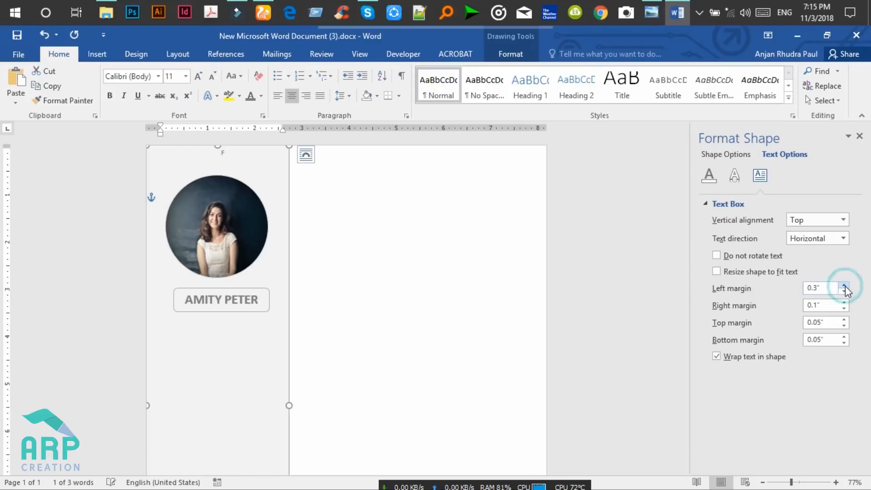
left_click(844, 285)
left_click(844, 286)
left_click(844, 303)
left_click(843, 302)
left_click(843, 303)
left_click(844, 303)
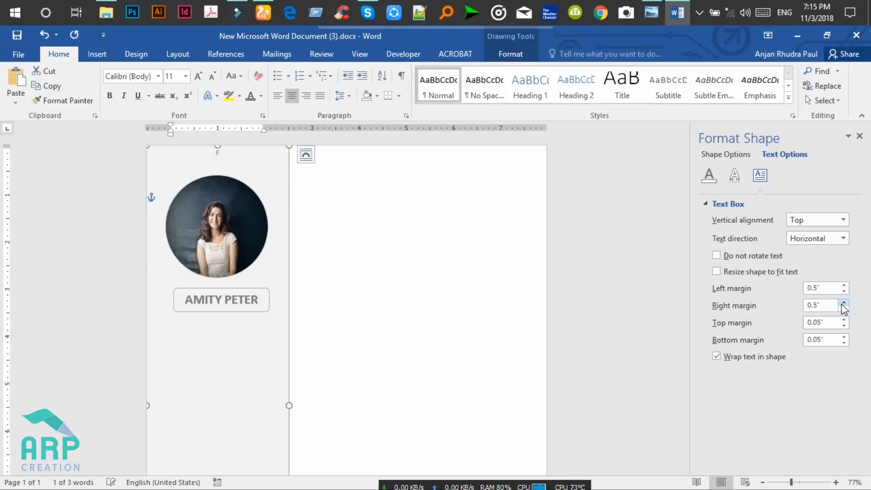
Type GRAPHIC DESIGNER under the name and select the panel text.
left_click(221, 155)
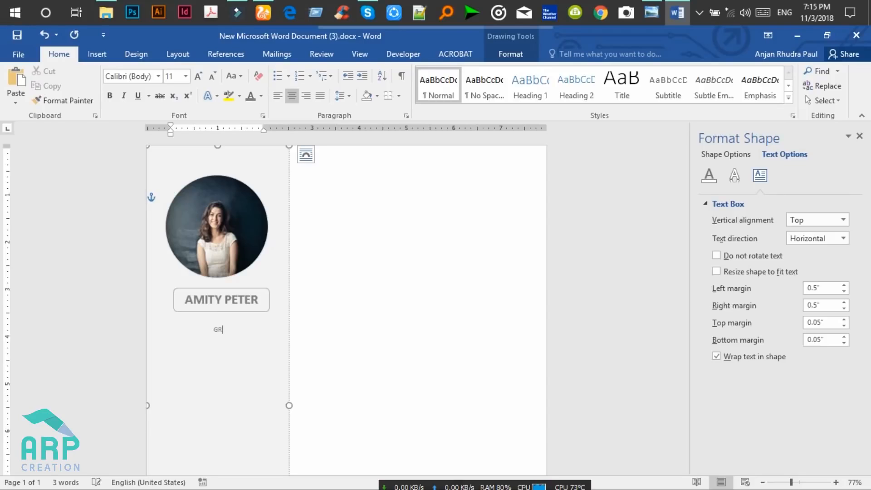
type("PHIC DESIGNER")
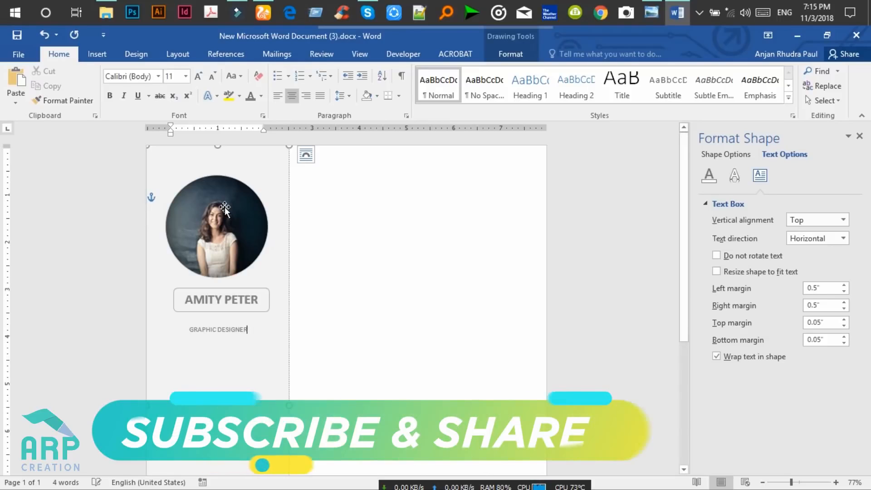
key("ctrl+a")
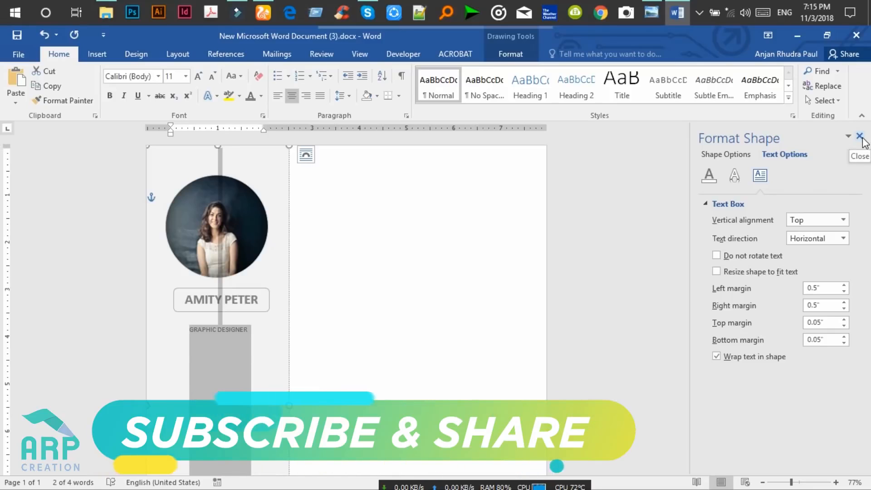
Close the Format Shape pane and select the GRAPHIC DESIGNER paragraph in the sidebar.
left_click(859, 136)
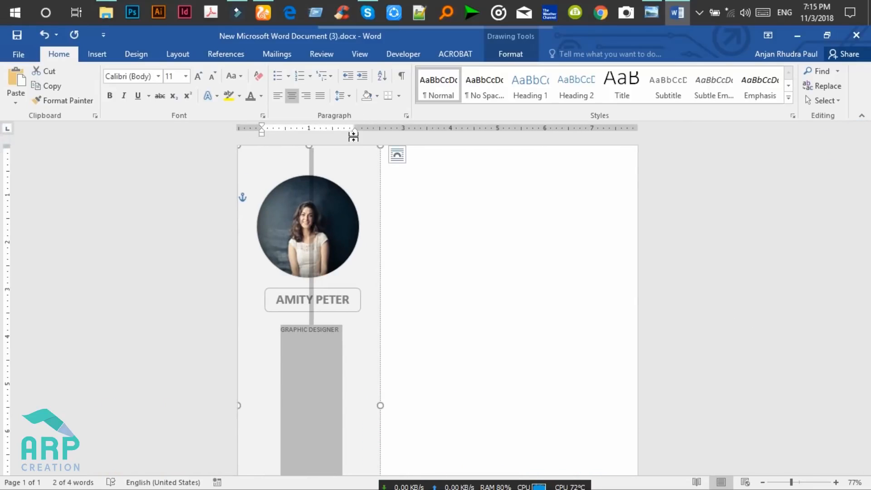
left_click(306, 333)
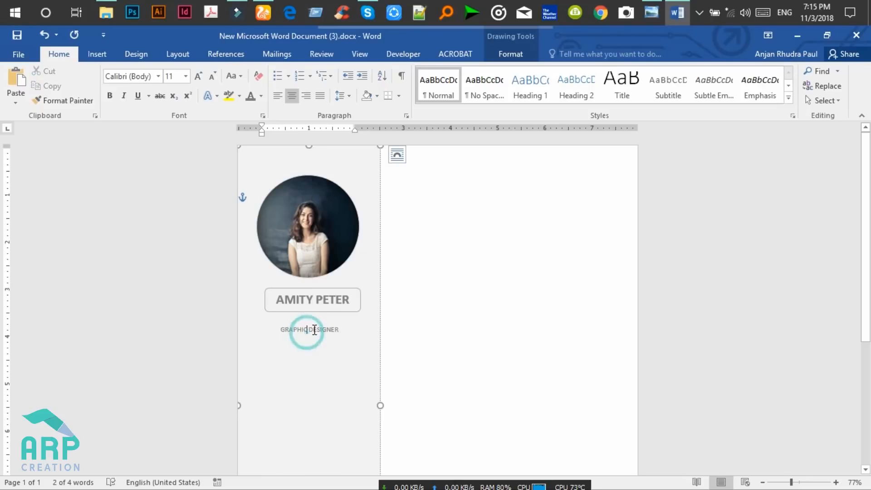
left_click(350, 332)
key("ctrl")
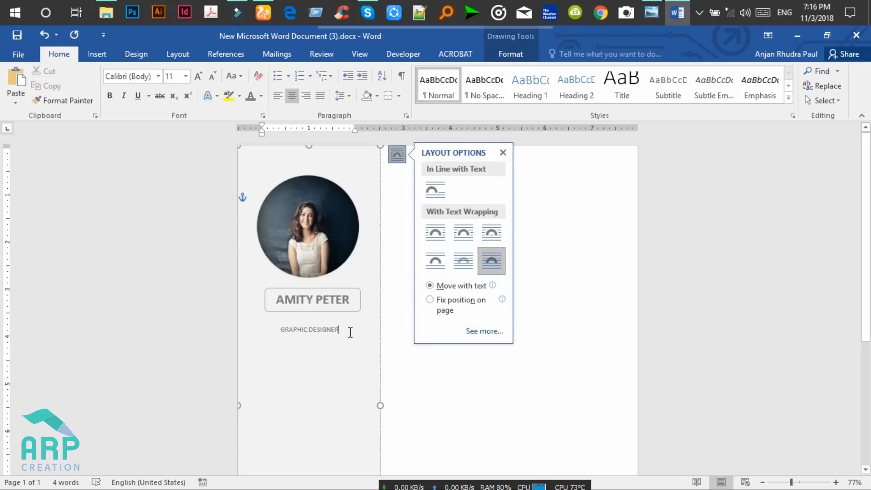
left_click(503, 153)
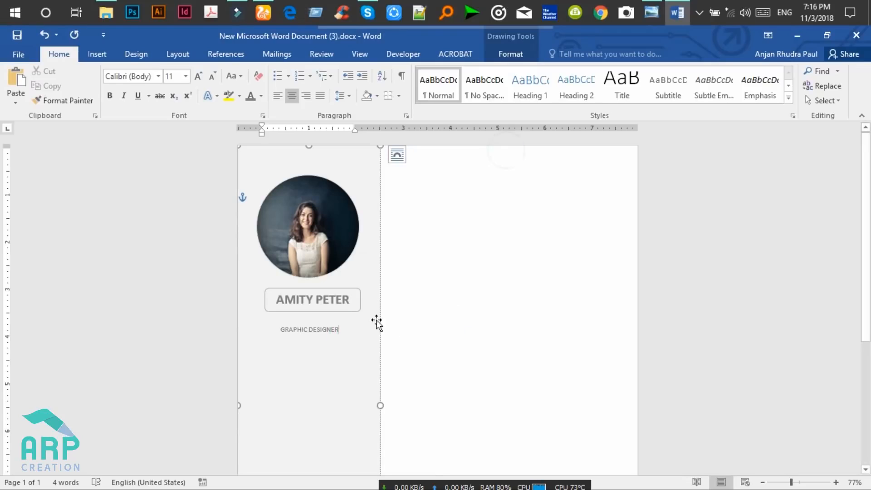
triple_click(358, 328)
key("ctrl+c")
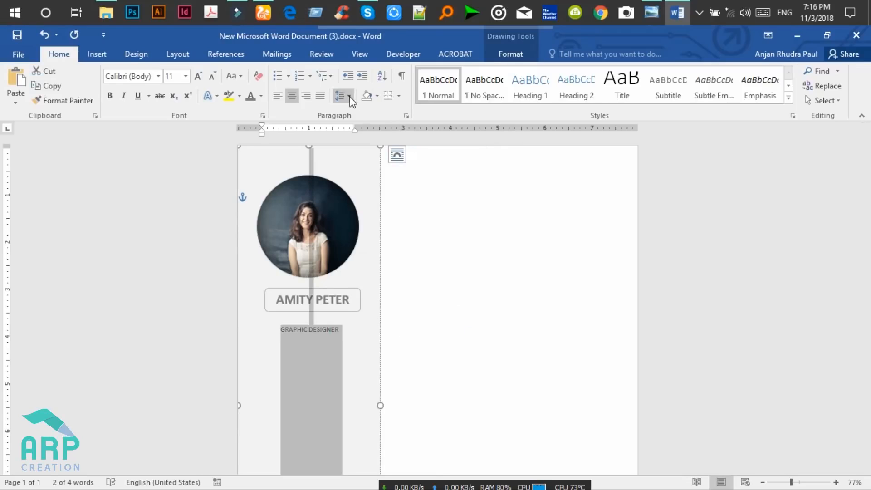
left_click(349, 96)
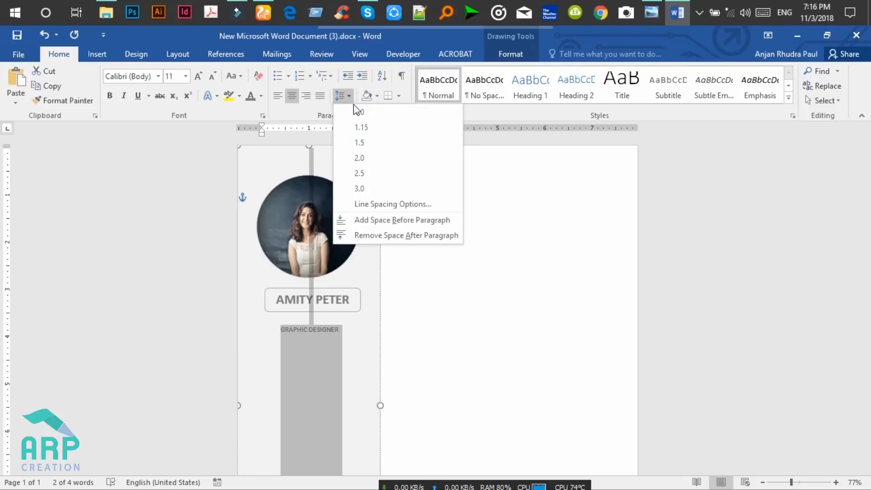
left_click(397, 236)
left_click(369, 288)
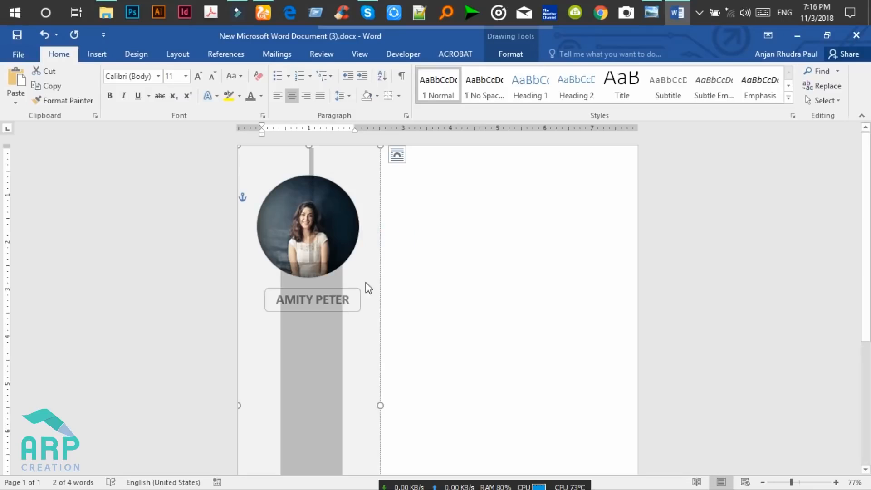
left_click(306, 329)
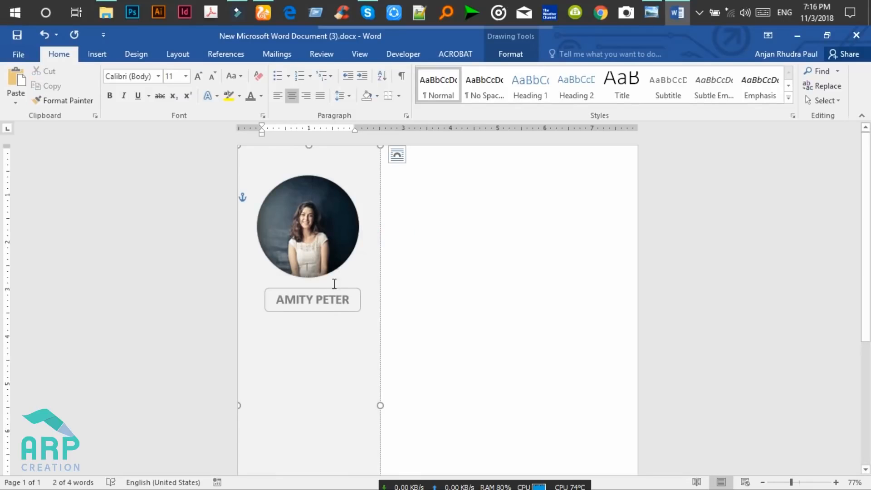
left_click(334, 162)
key("ctrl+v")
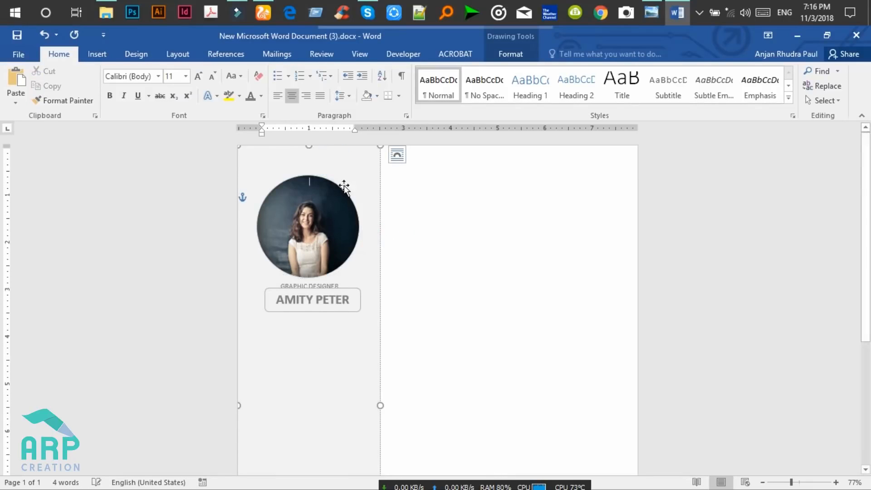
left_click(333, 323)
Enlarge the GRAPHIC DESIGNER text from 11 to 12 pt with Grow Font.
left_click(352, 311)
left_click(346, 326)
left_click_drag(346, 326, 279, 321)
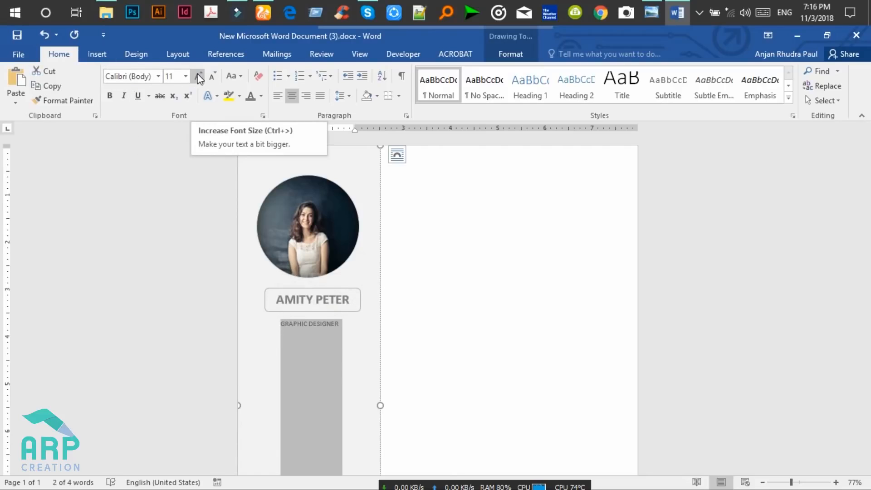
left_click(198, 76)
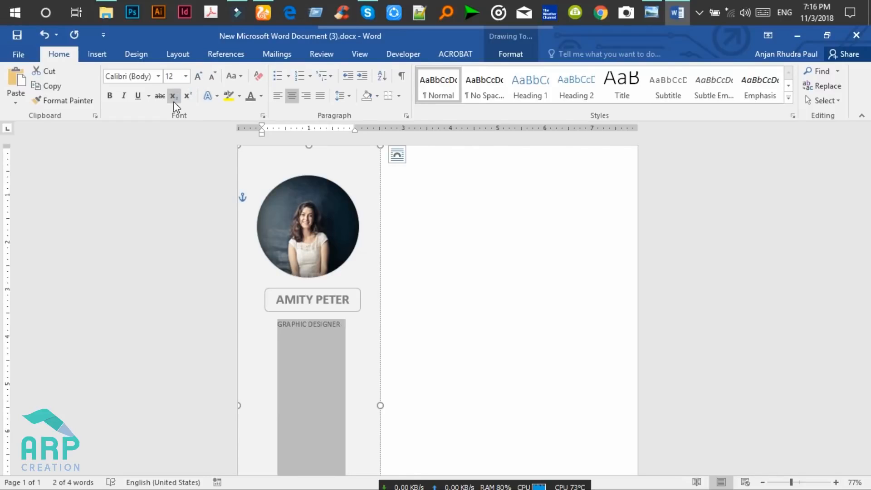
left_click(342, 329)
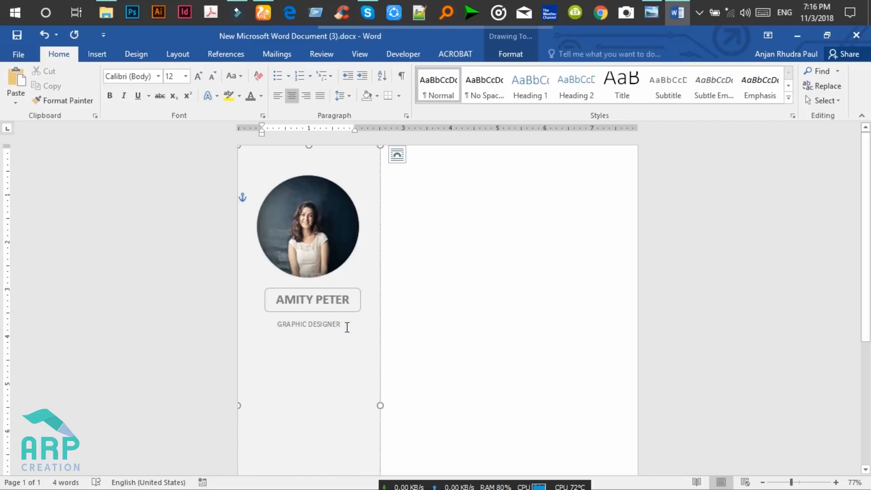
key("ctrl+z")
left_click(346, 327)
left_click_drag(341, 326, 281, 329)
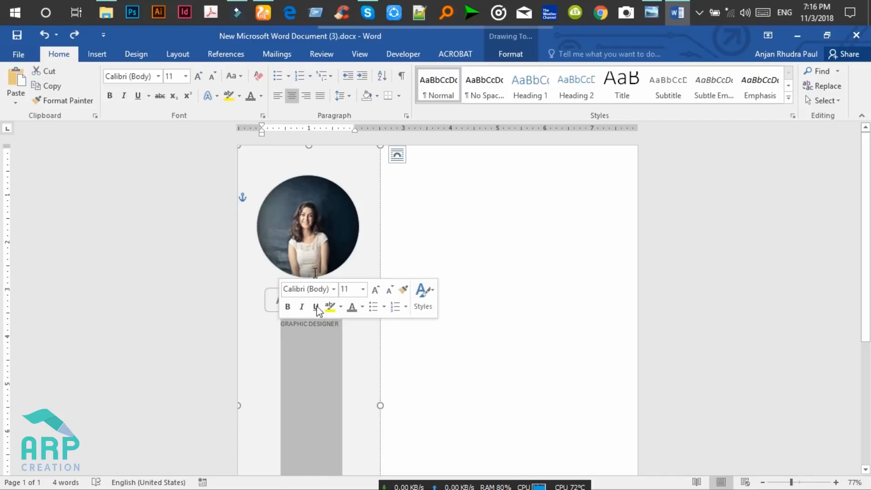
left_click(198, 76)
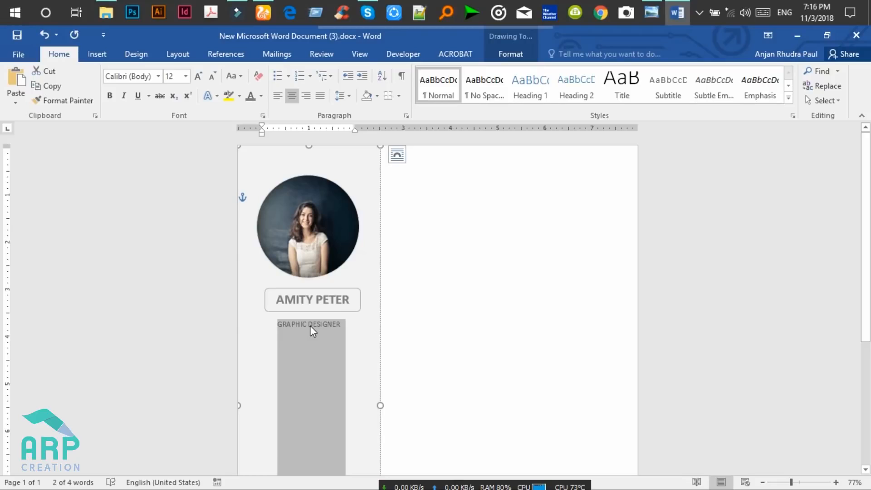
left_click(263, 117)
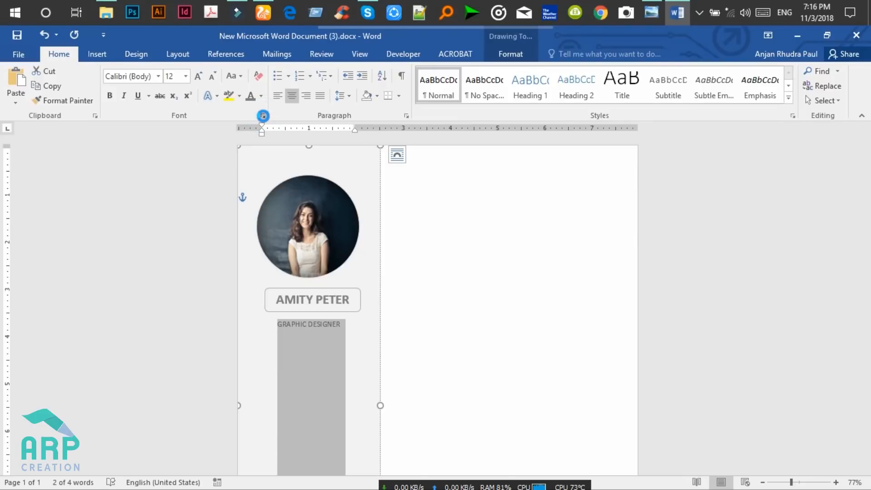
Set GRAPHIC DESIGNER's character spacing to Expanded by 2 pt in the Font dialog.
left_click(263, 116)
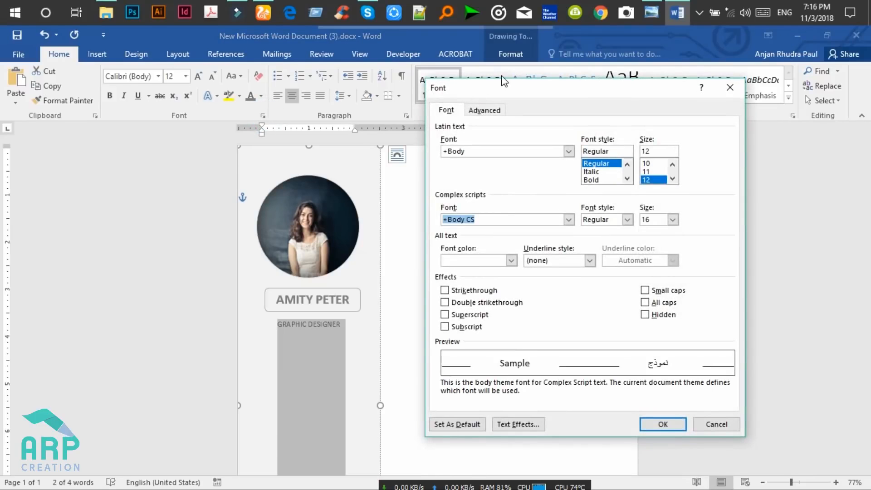
left_click_drag(513, 91, 548, 92)
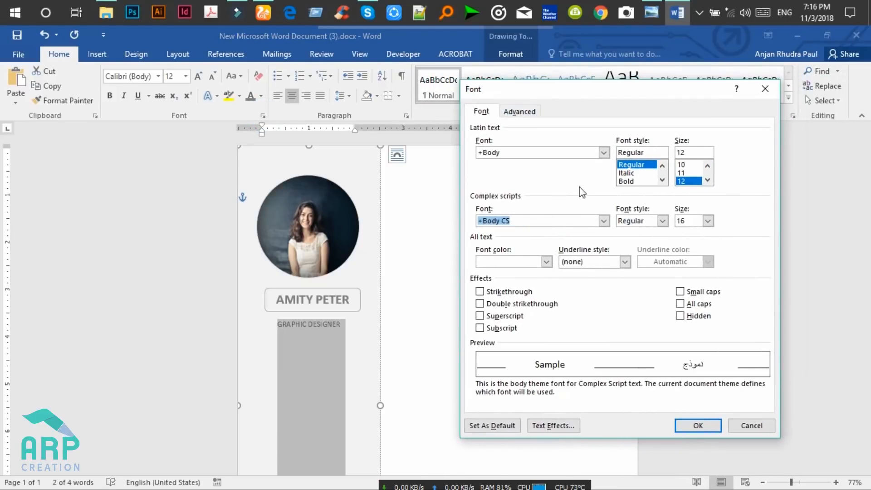
left_click(518, 117)
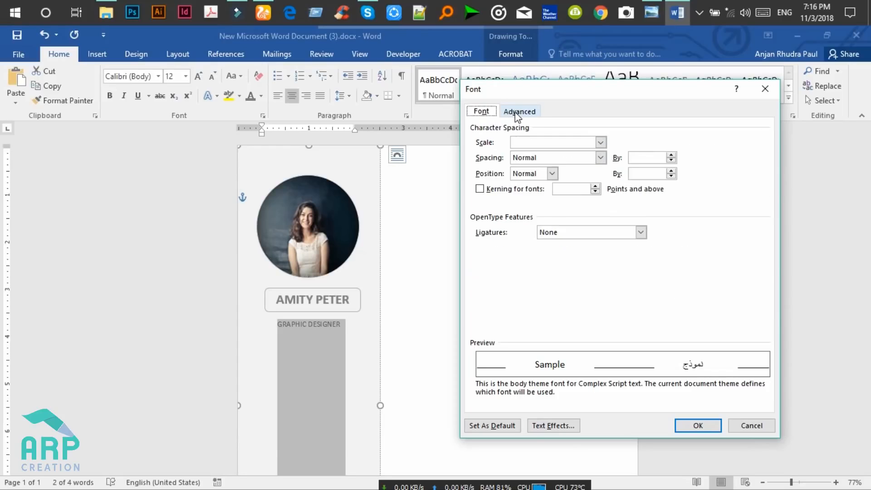
left_click(566, 162)
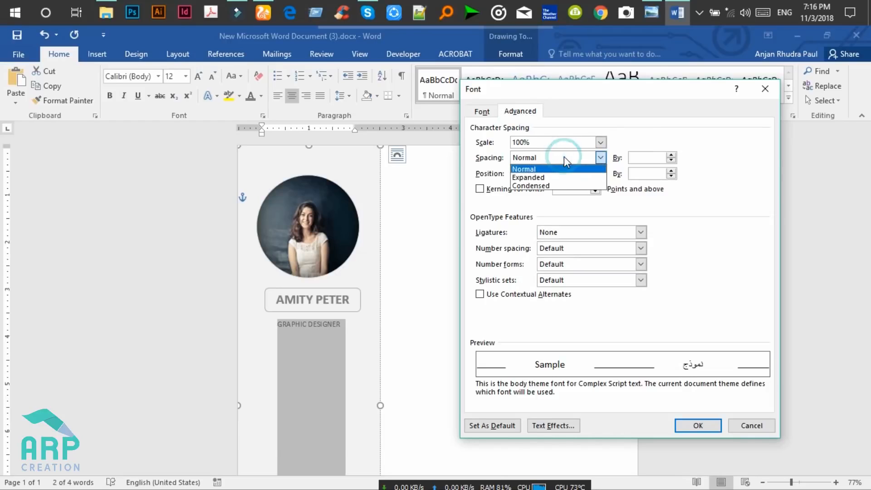
left_click(546, 176)
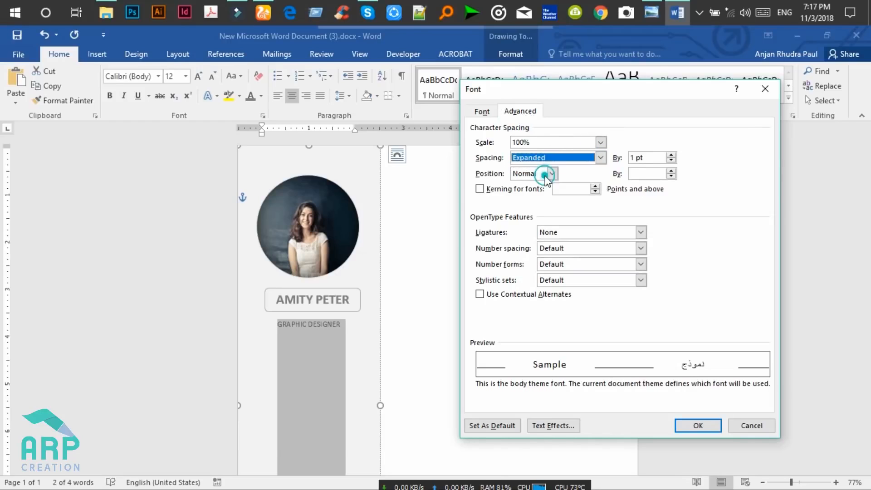
left_click(672, 155)
left_click(671, 155)
left_click(672, 155)
left_click(672, 155)
left_click(671, 155)
left_click(671, 155)
left_click(671, 155)
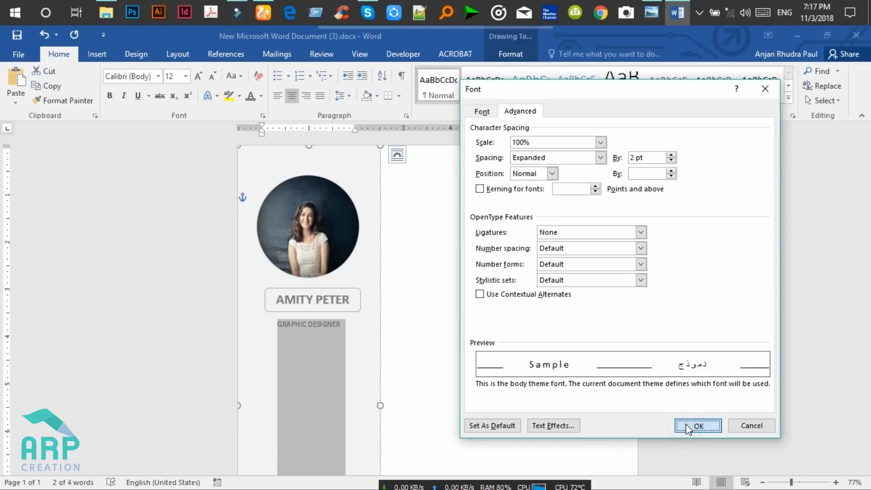
left_click(694, 426)
left_click(303, 336)
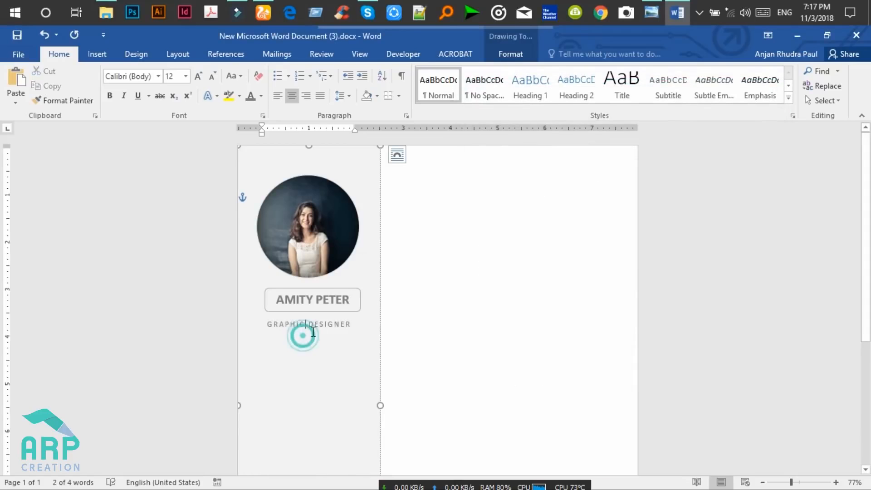
scroll(303, 336, "up", 1)
left_click(652, 14)
left_click_drag(358, 311, 352, 252)
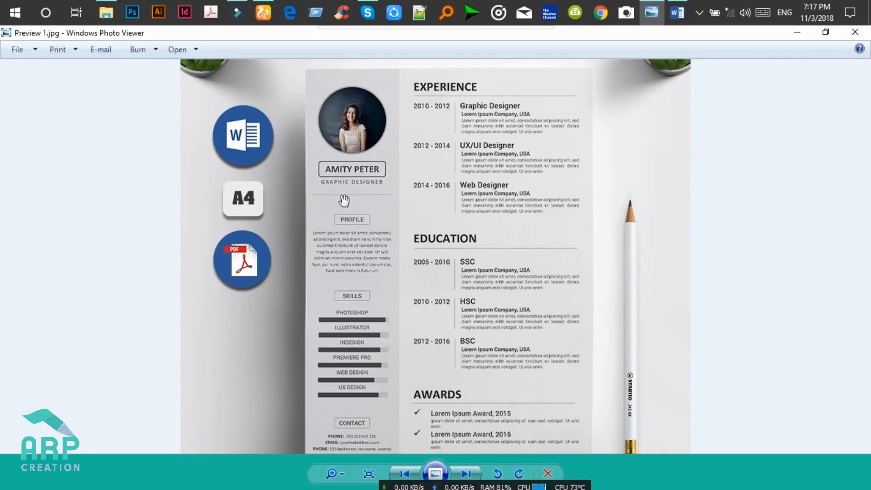
left_click(791, 42)
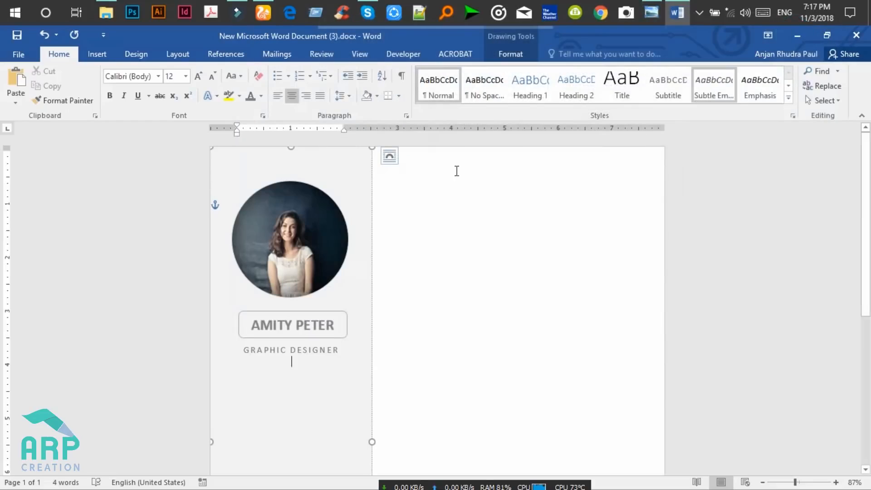
Draw a horizontal line below GRAPHIC DESIGNER and colour its outline light grey.
left_click(108, 53)
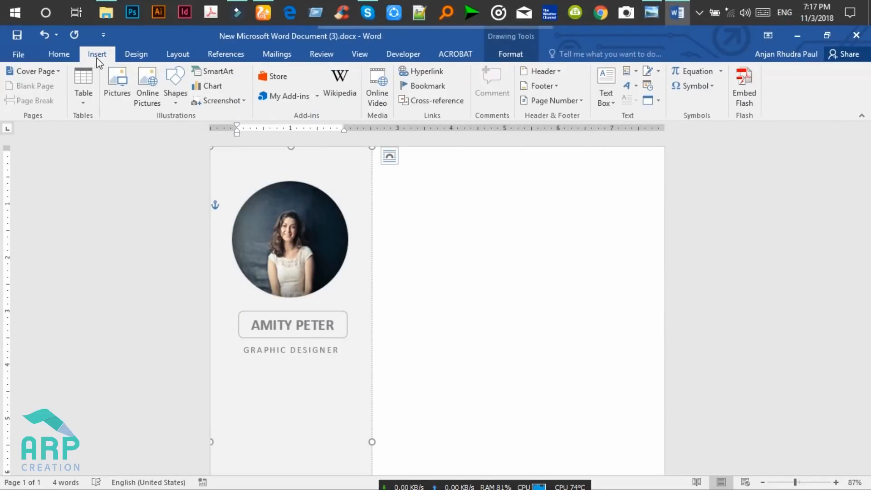
left_click(175, 91)
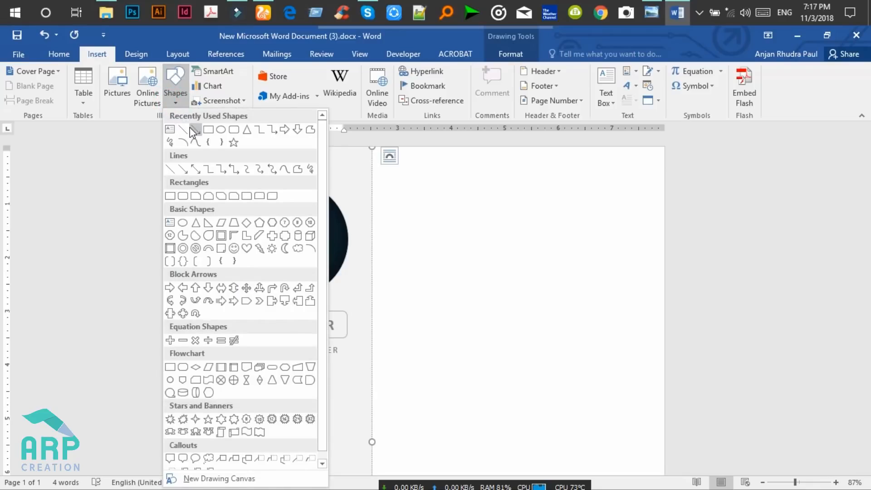
left_click(187, 130)
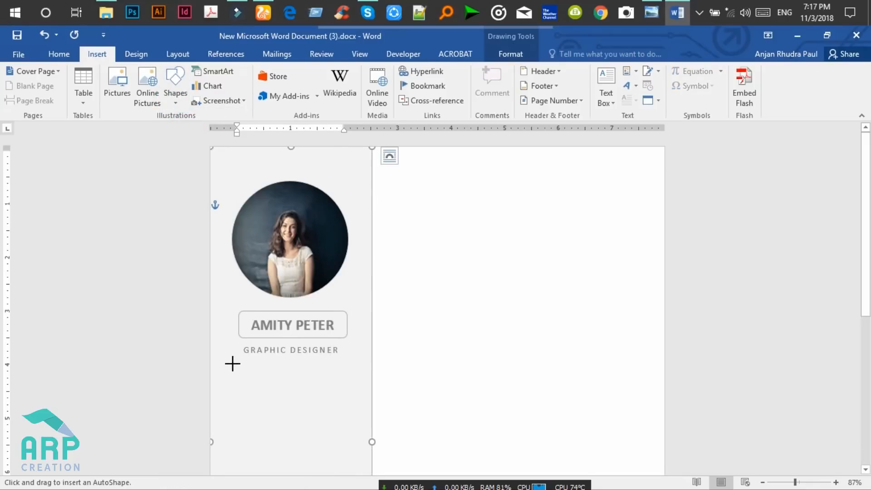
left_click_drag(233, 364, 353, 363)
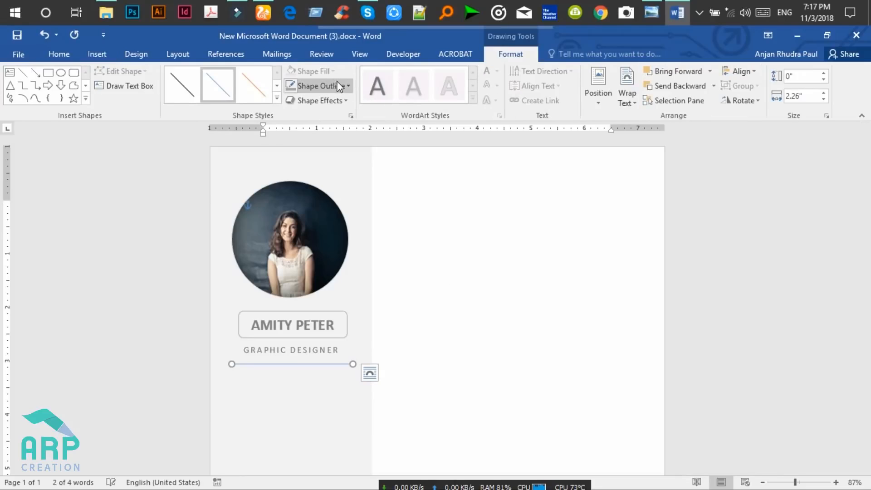
left_click(341, 86)
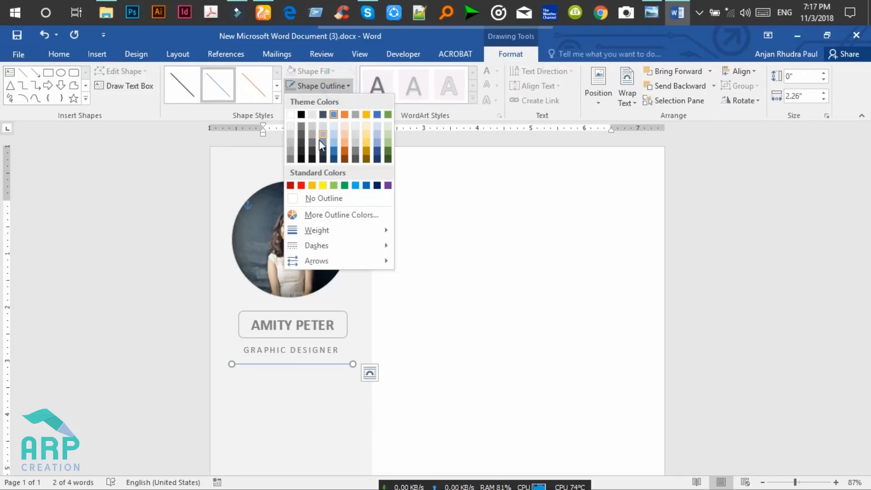
left_click(290, 152)
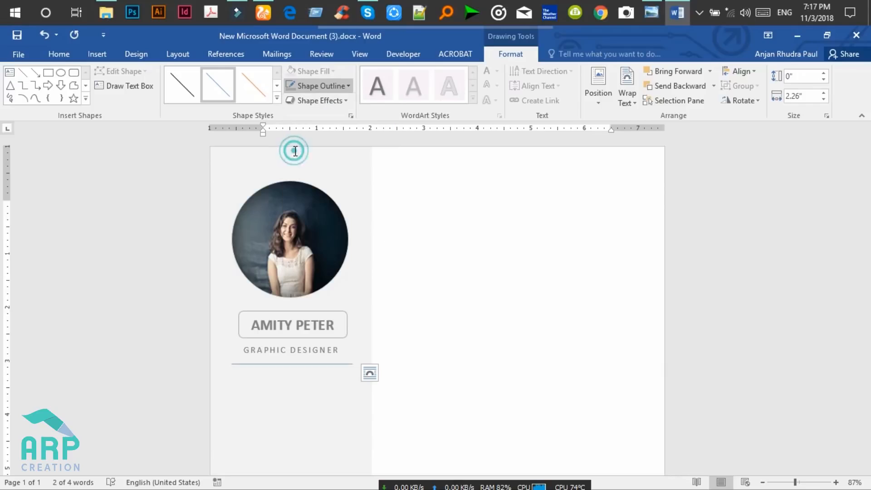
Remove the blank line before GRAPHIC DESIGNER so it sits closer to the name box.
left_click(315, 315)
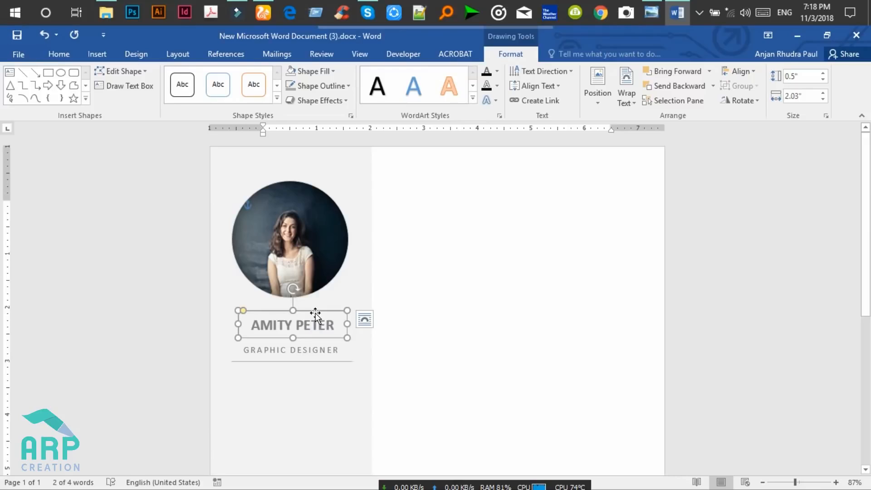
left_click(320, 237)
left_click(244, 349)
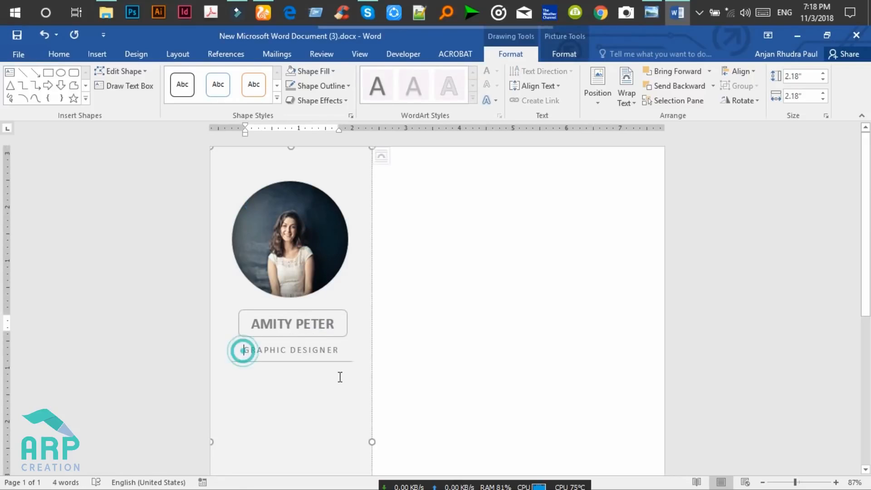
key("BackSpace")
key("BackSpace")
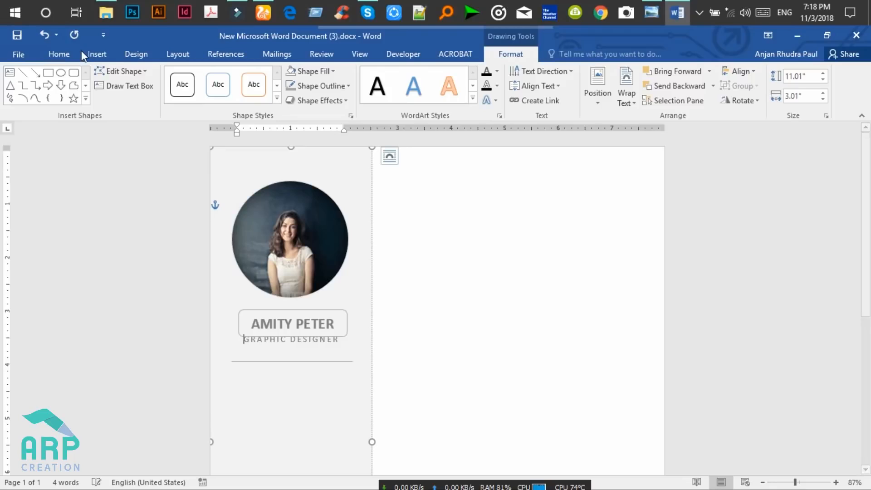
Centre the GRAPHIC DESIGNER text in the sidebar.
left_click(69, 54)
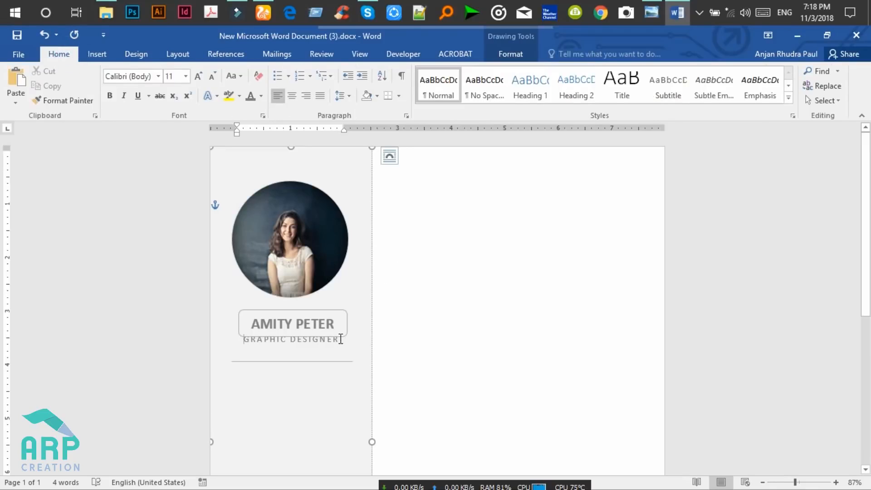
left_click_drag(339, 341, 242, 339)
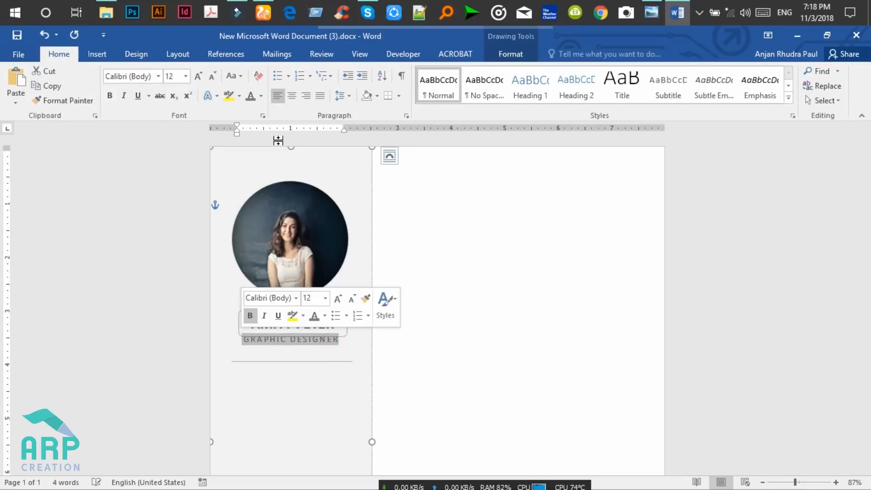
left_click(292, 97)
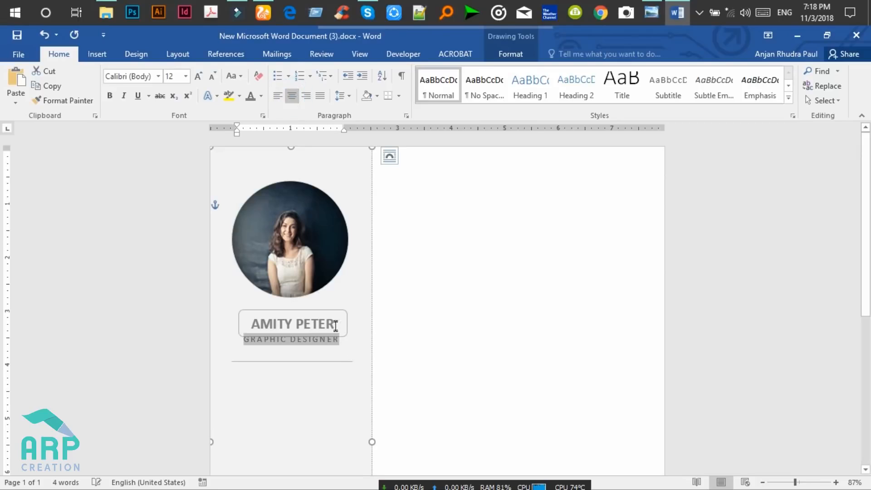
left_click(321, 313)
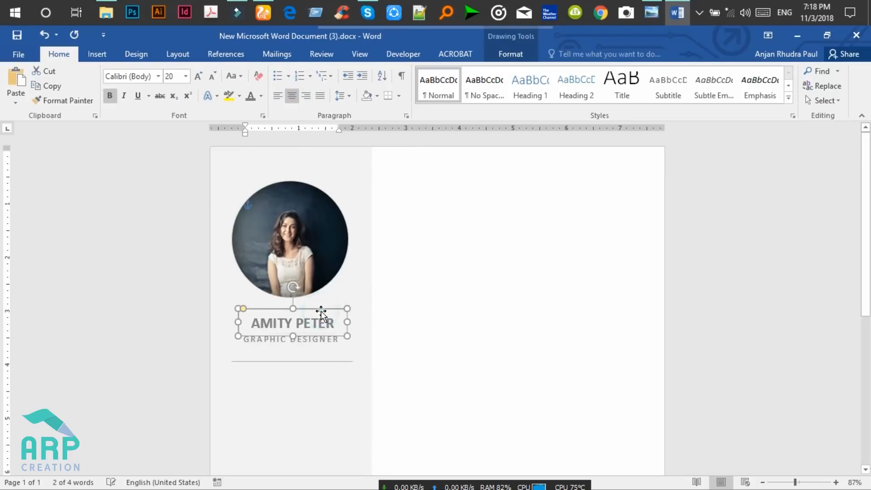
key("Up")
key("Left")
key("Up")
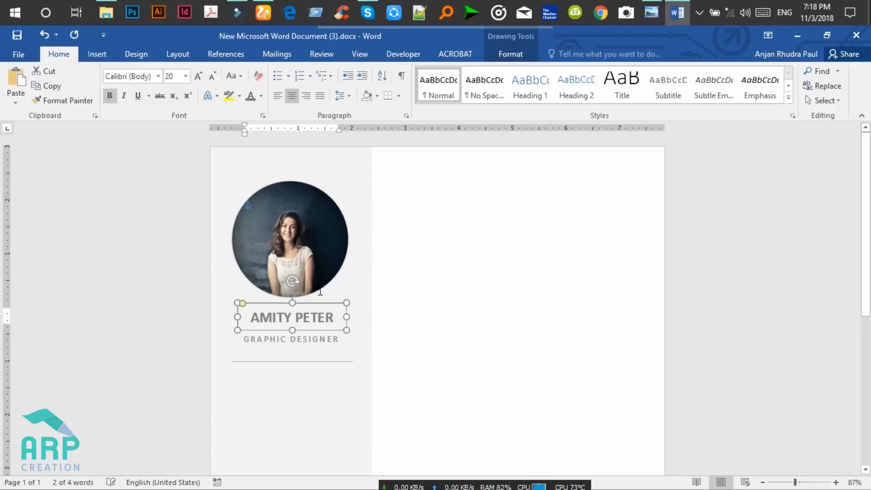
left_click(303, 205)
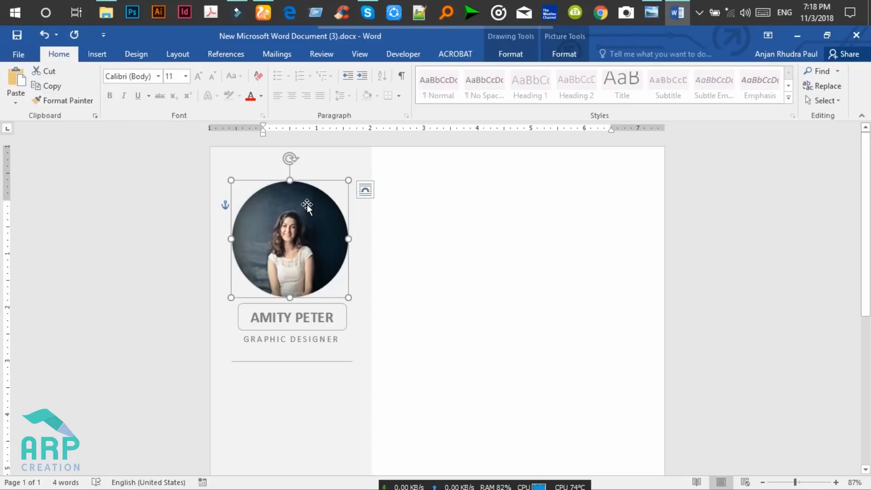
Give the circular photo's outline a 2¼ pt weight.
double_click(307, 205)
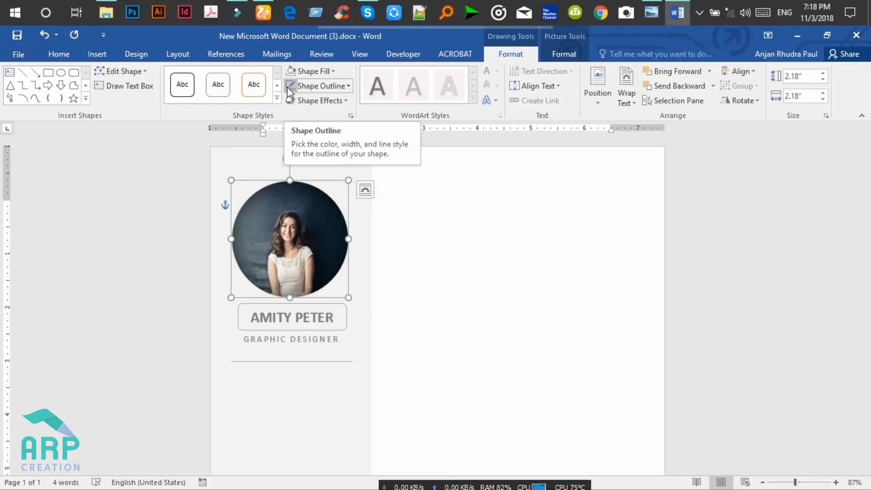
left_click(346, 86)
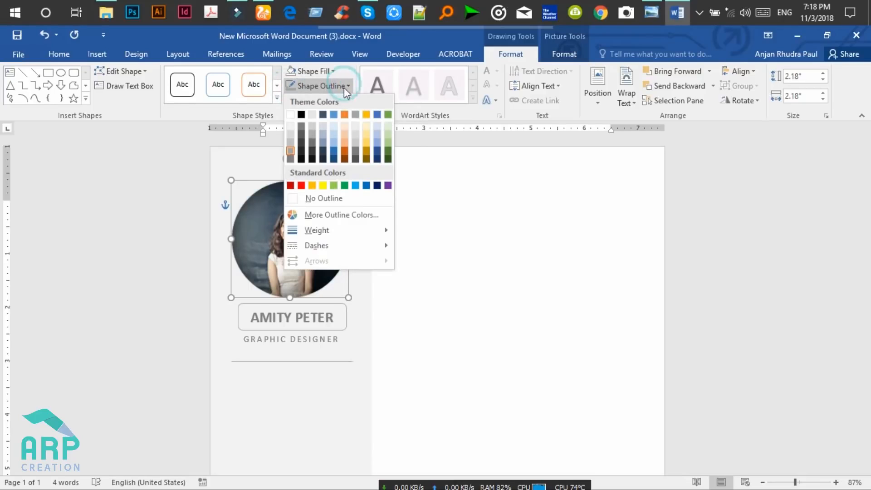
mouse_move(356, 229)
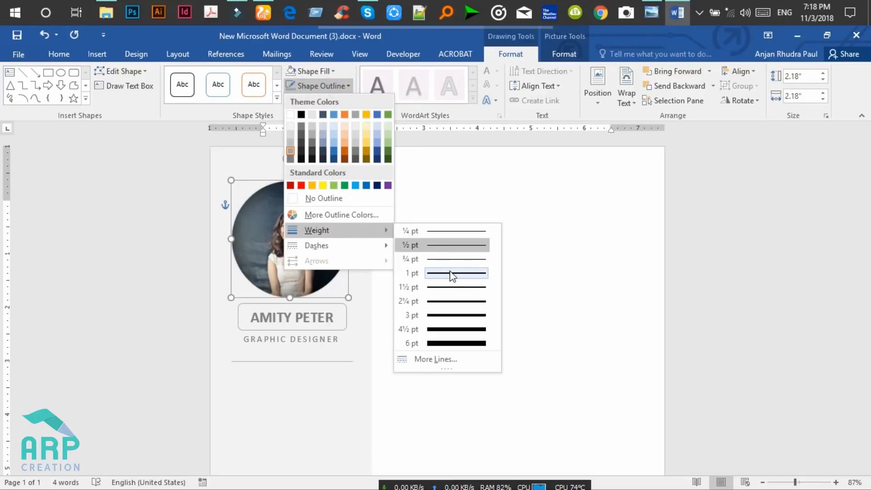
left_click(446, 305)
left_click(292, 387)
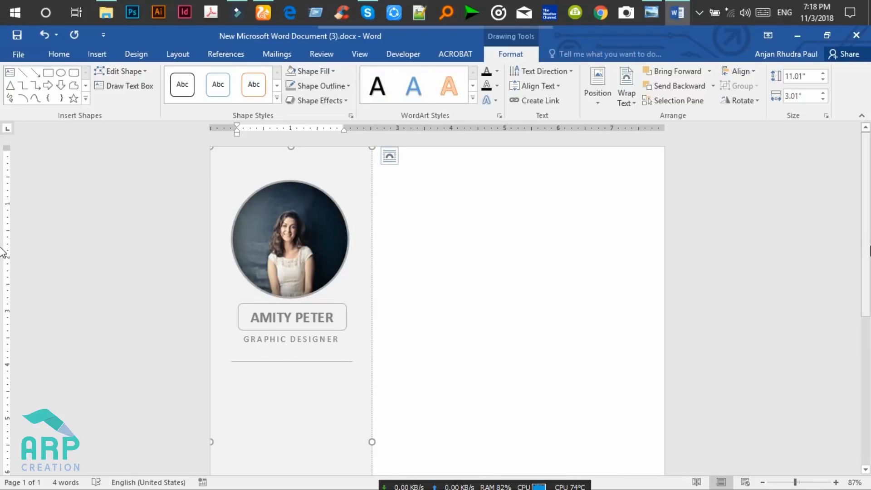
Nudge the grey line up to sit just beneath GRAPHIC DESIGNER.
scroll(4, 249, "down", 1)
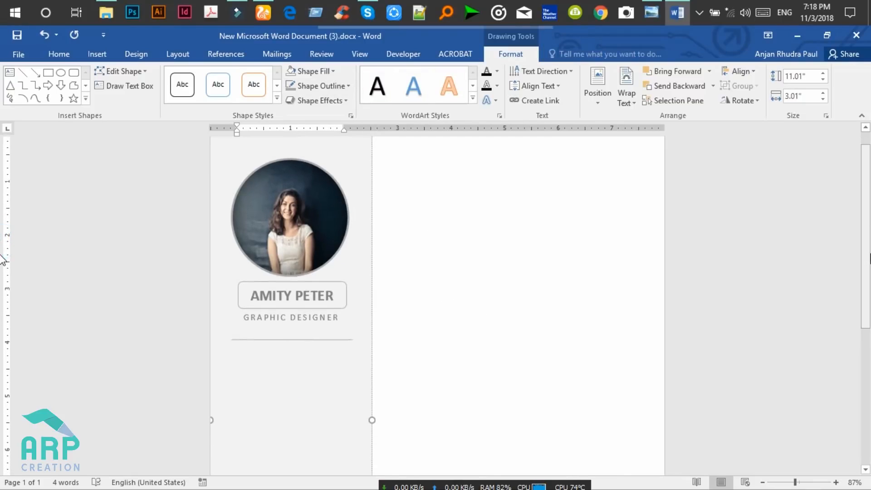
left_click(302, 339)
key("Up")
key("Up")
key("Up")
key("Up")
key("ctrl+Down")
key("ctrl+Down")
key("ctrl+Down")
key("ctrl+Down")
key("ctrl+Down")
key("ctrl+Down")
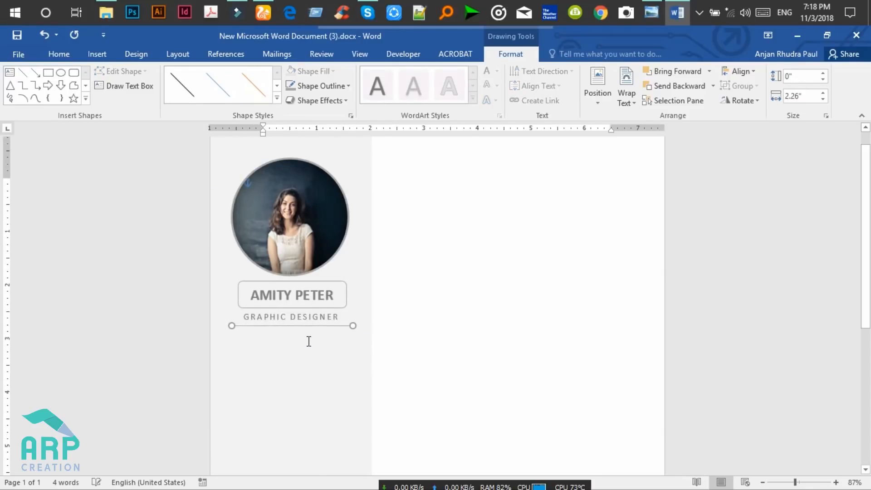
left_click(308, 342)
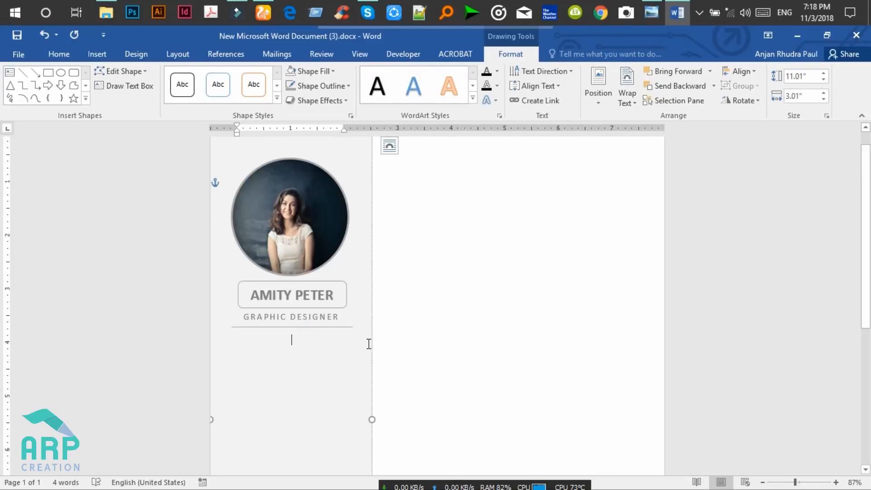
left_click(651, 13)
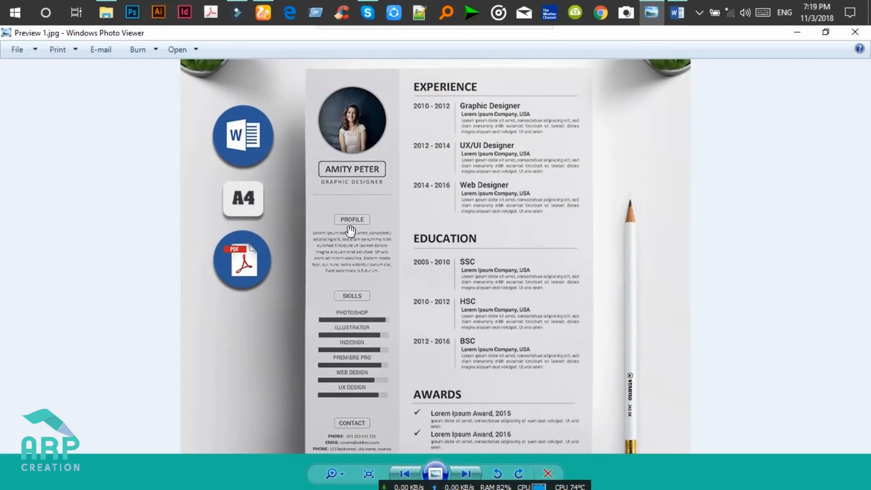
left_click(796, 33)
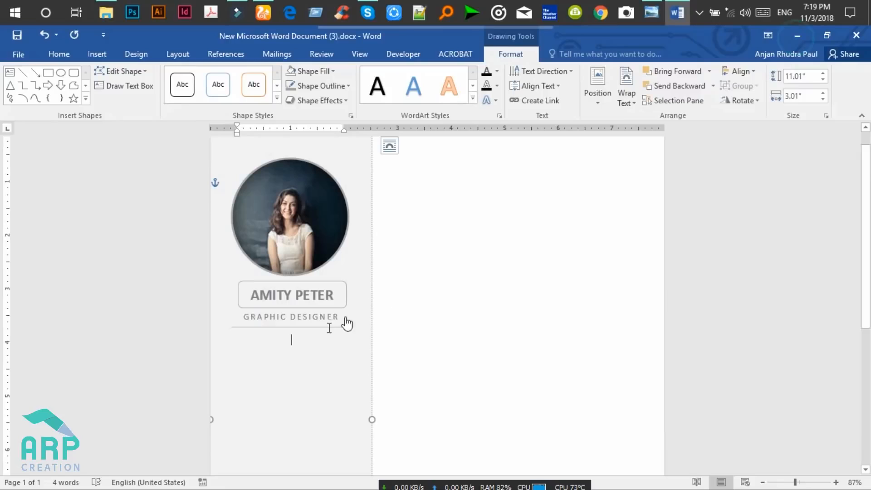
left_click(315, 327)
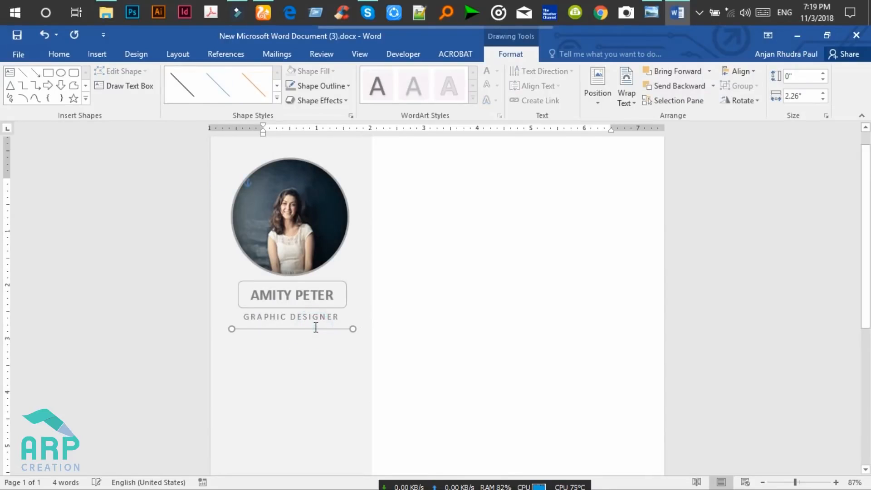
left_click(343, 291)
left_click(333, 282)
left_click_drag(866, 250, 865, 280)
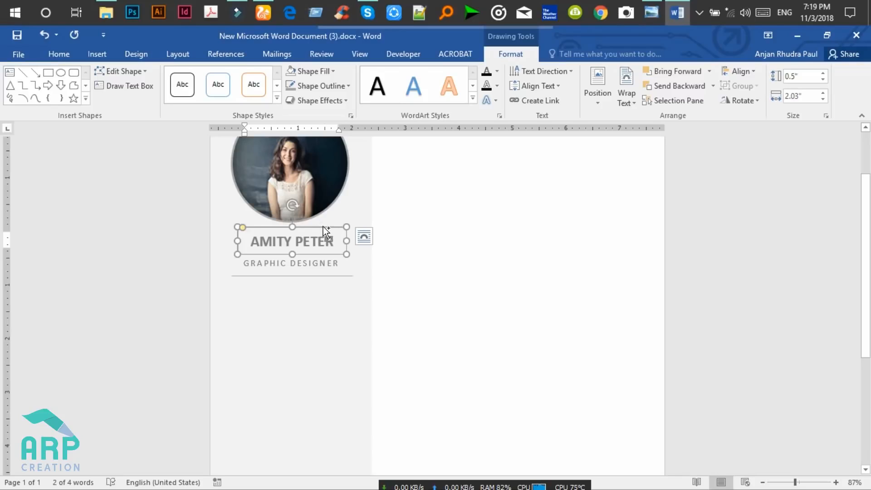
left_click_drag(323, 227, 324, 301)
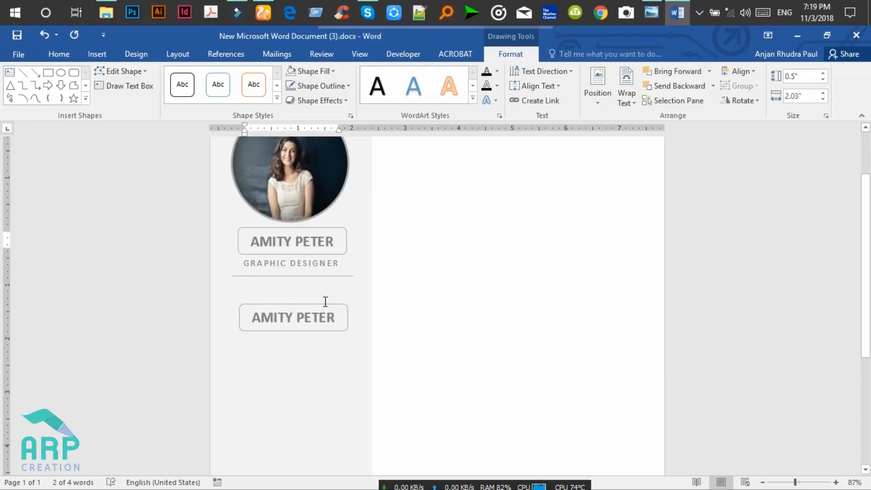
Replace the copied box's text with PROFILE and narrow the box to about 1.32" wide.
left_click(330, 314)
left_click(330, 317)
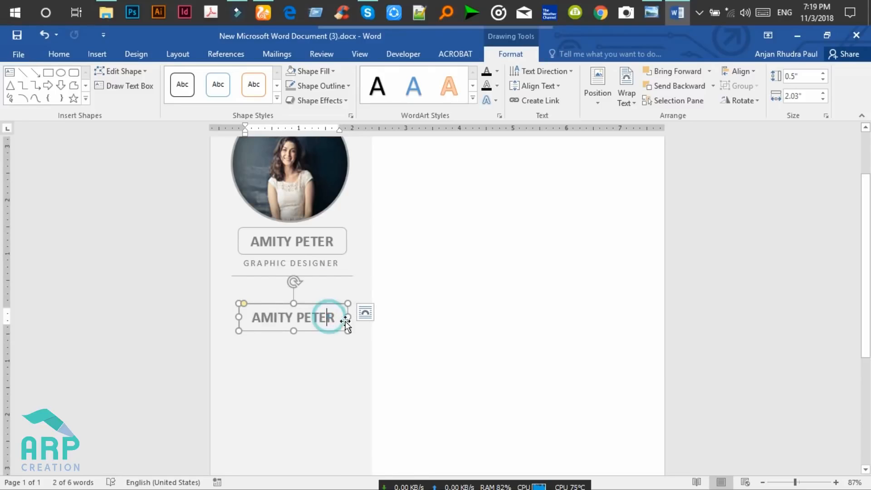
key("ctrl+a")
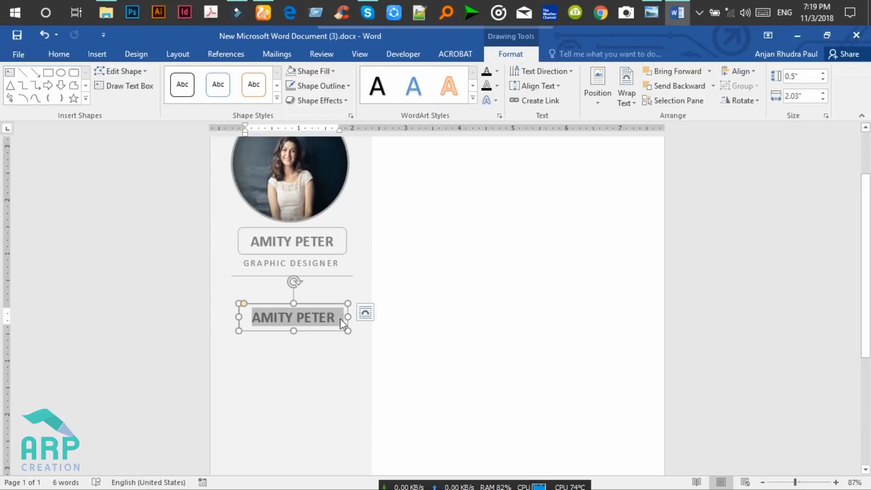
key("Delete")
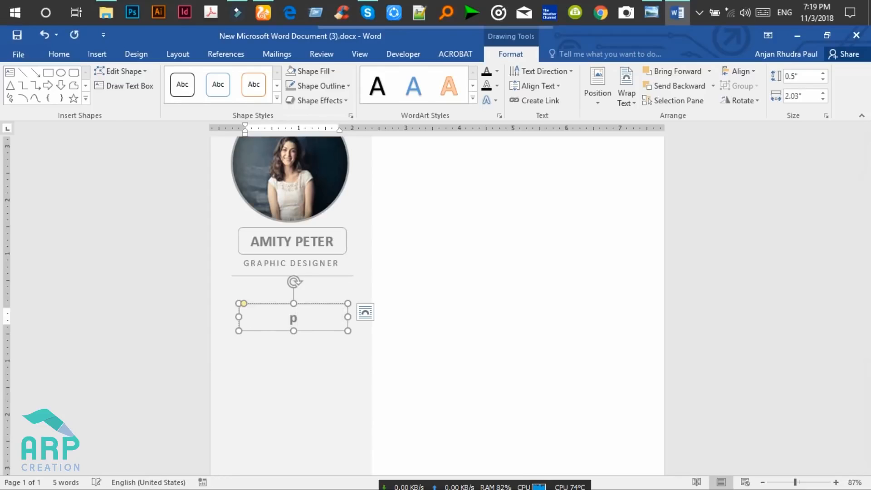
type("PROFILE")
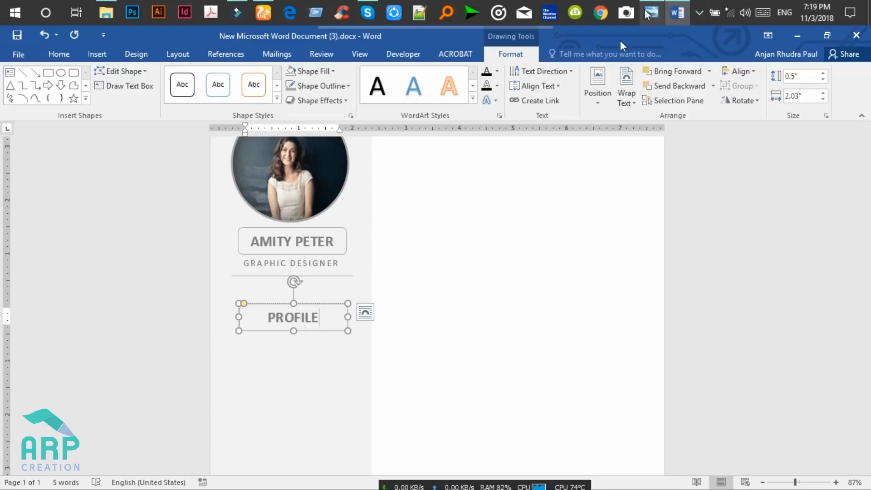
left_click_drag(239, 318, 261, 321)
left_click_drag(347, 316, 300, 332)
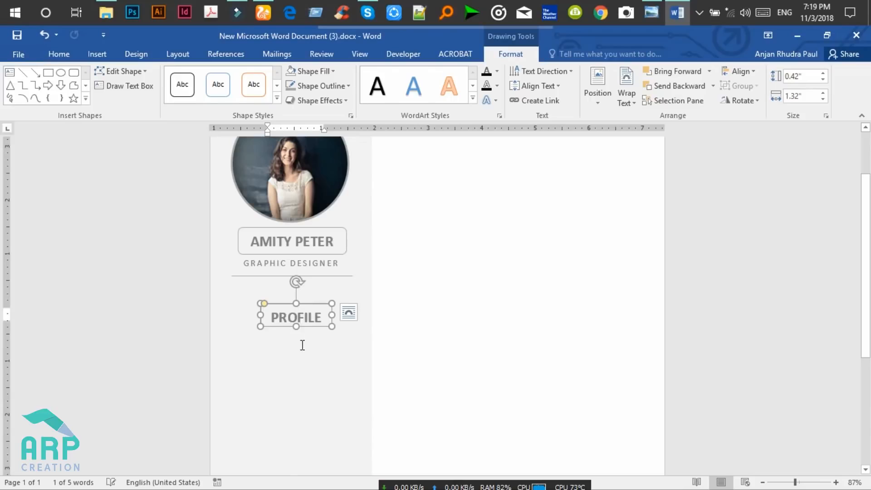
Set the PROFILE text box's top inner margin to 0" in Format Shape.
left_click(297, 345)
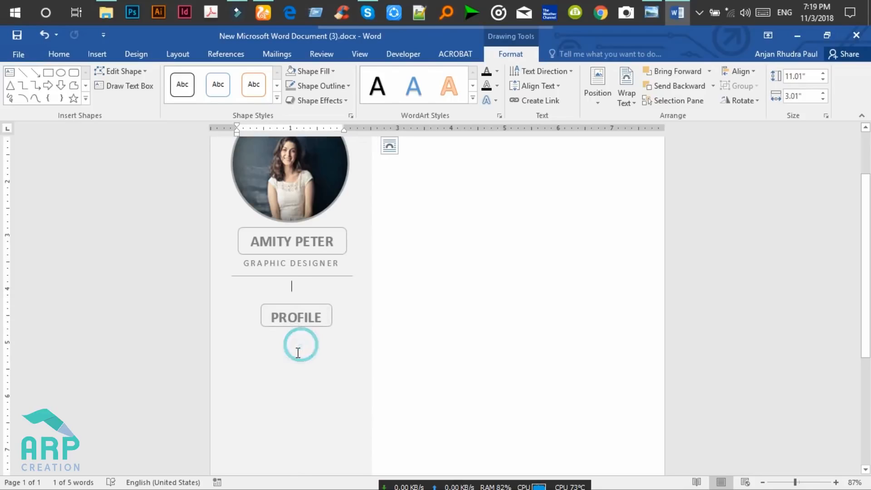
left_click(308, 327)
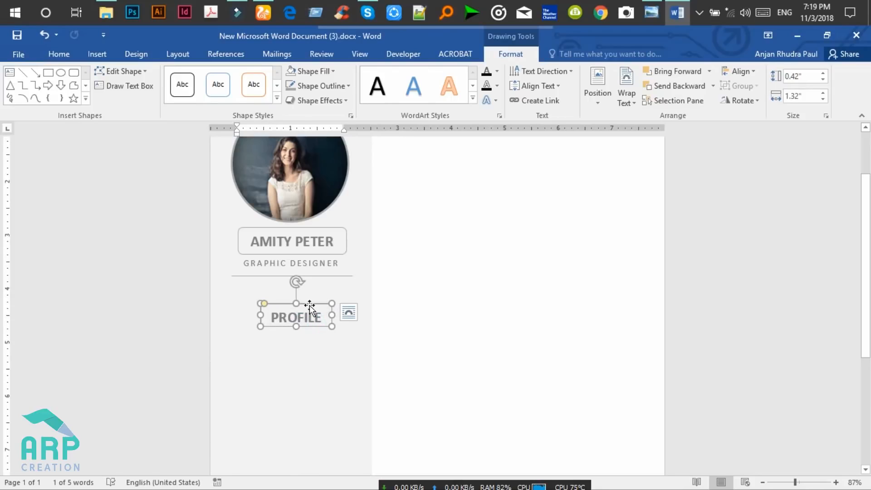
left_click(310, 305)
right_click(310, 303)
left_click(342, 290)
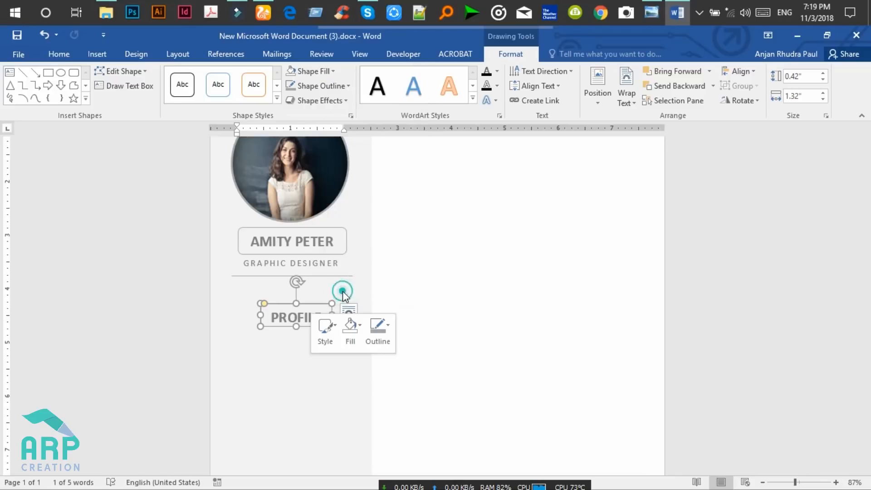
left_click(791, 155)
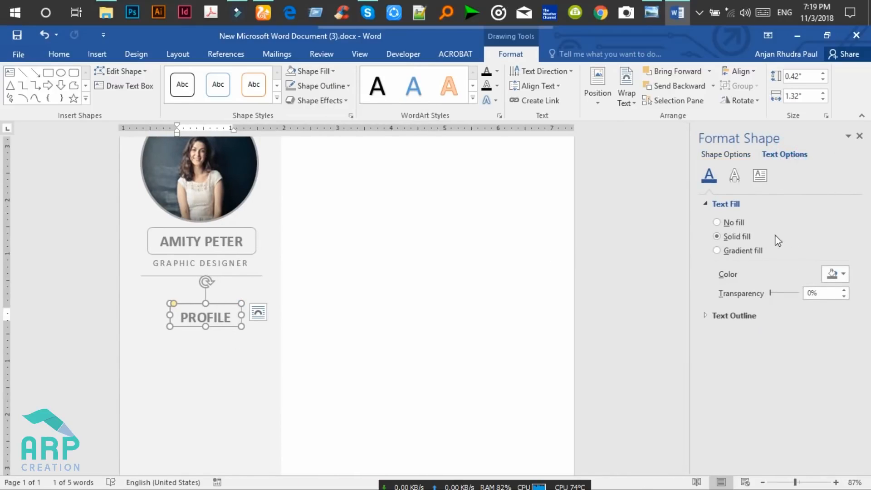
left_click(759, 175)
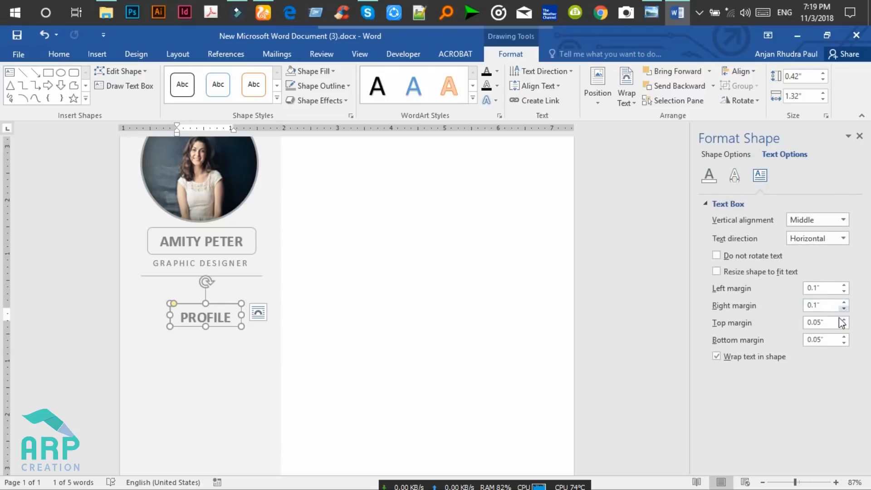
left_click(842, 326)
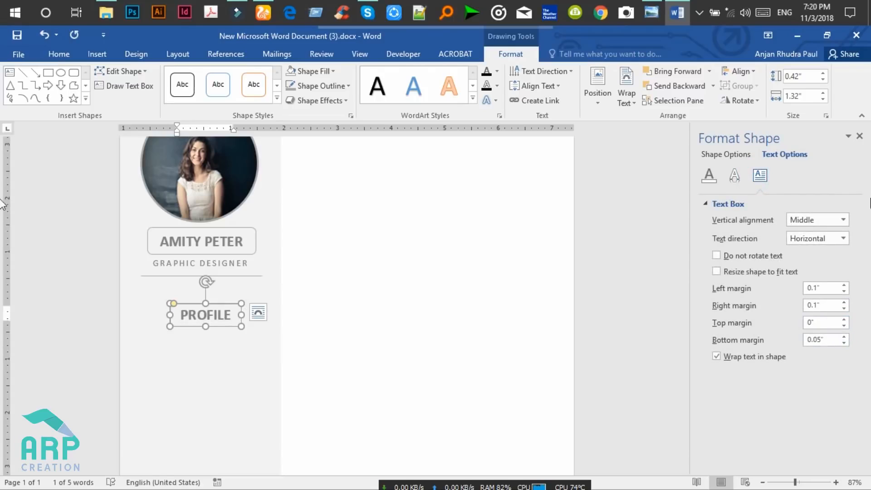
left_click(859, 136)
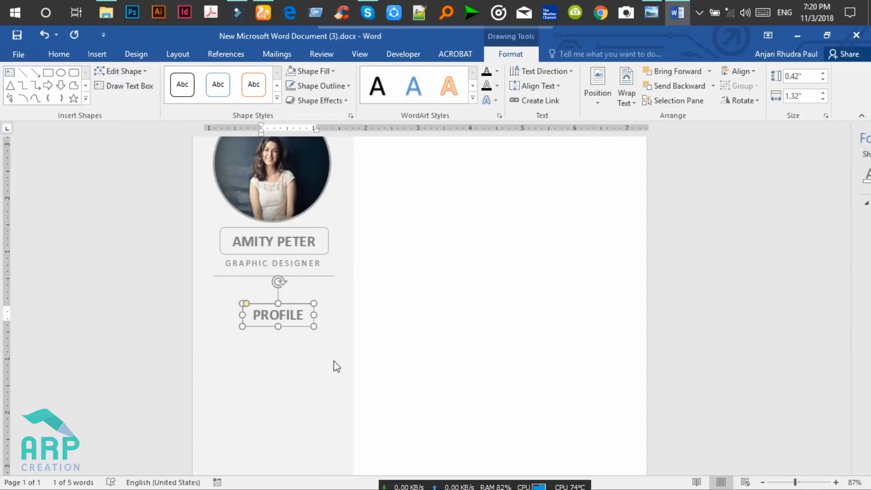
Deselect the box and minimize Word to show the desktop.
left_click(330, 363)
scroll(301, 318, "up", 1)
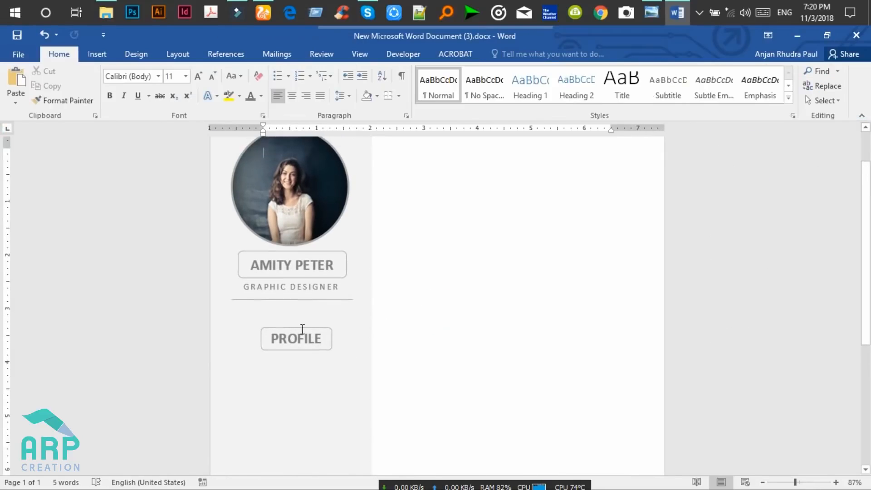
left_click(300, 379)
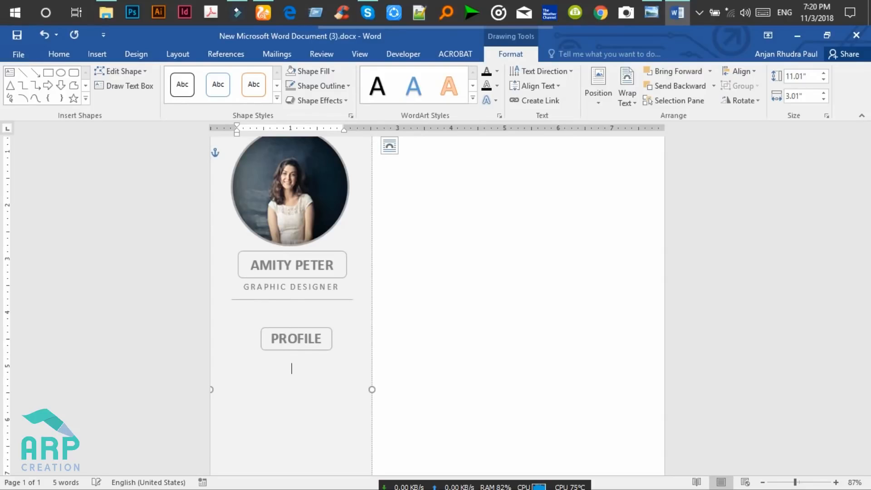
left_click(797, 36)
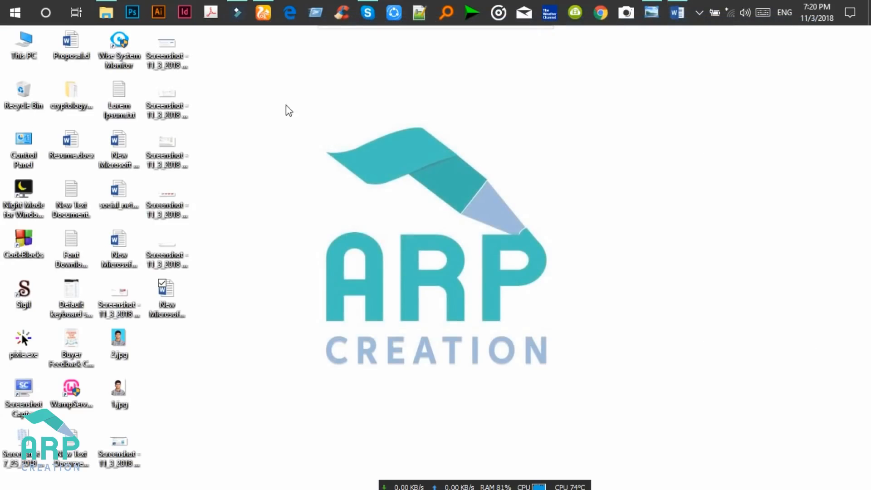
Open Lorem Ipsum.txt in Notepad, copy its first sentence, and return to Word.
double_click(117, 100)
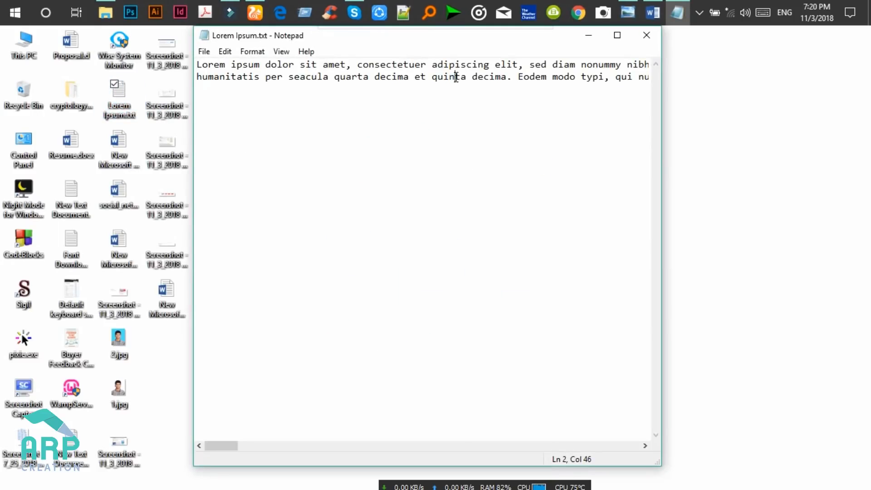
left_click(617, 35)
left_click_drag(831, 60, 5, 59)
key("ctrl+c")
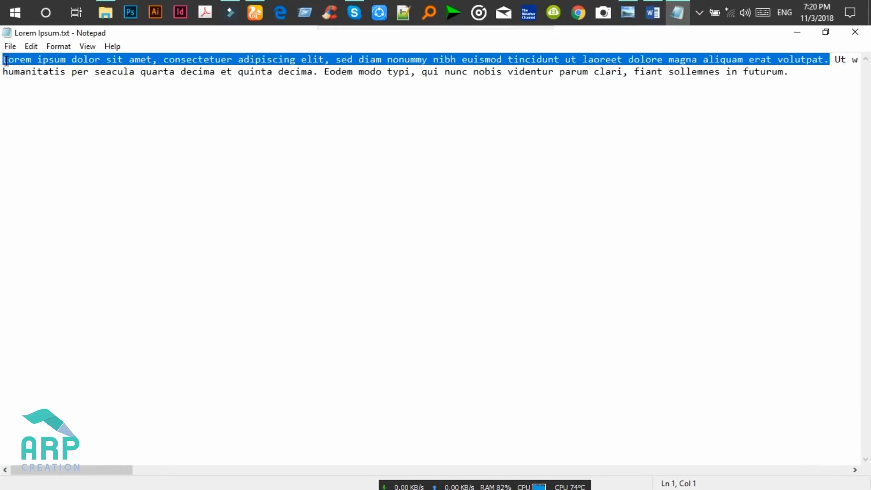
left_click(649, 8)
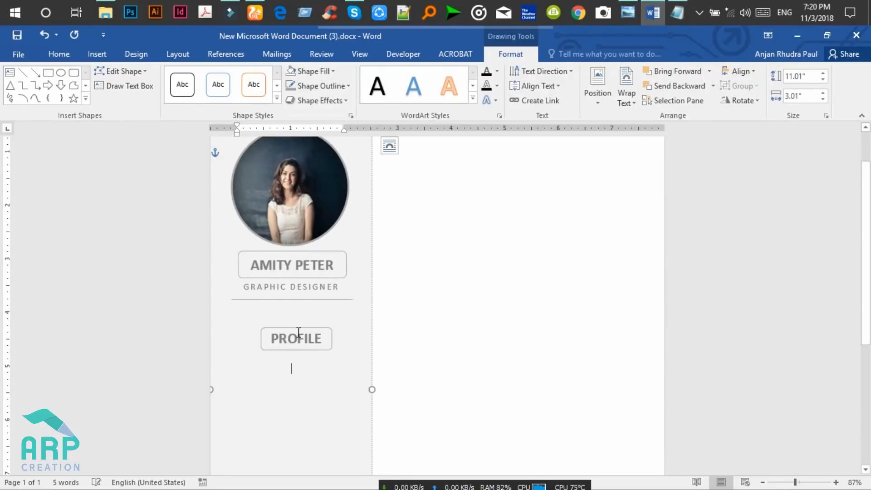
Paste the Lorem ipsum paragraph under PROFILE and select it.
key("ctrl+v")
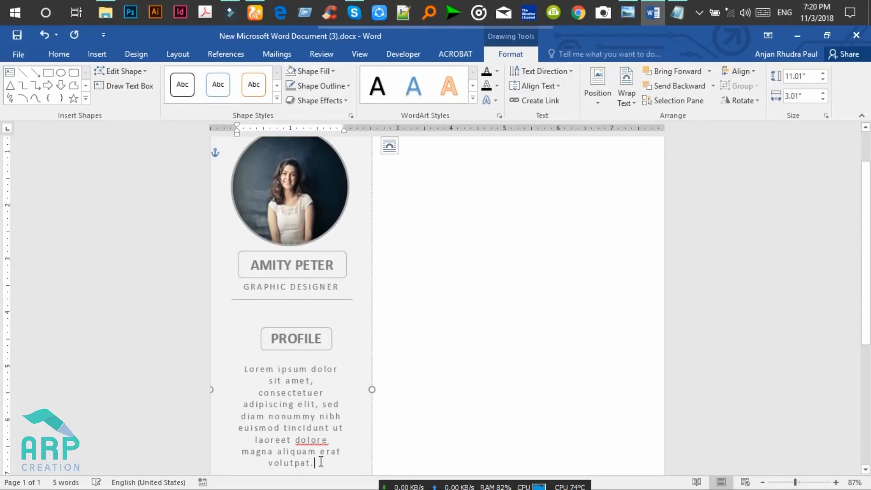
left_click_drag(316, 465, 236, 369)
left_click(312, 462)
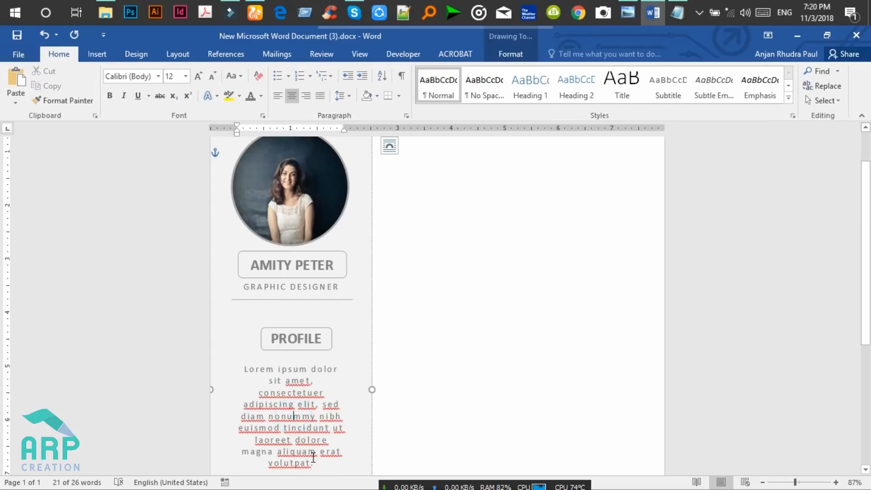
left_click_drag(313, 462, 242, 369)
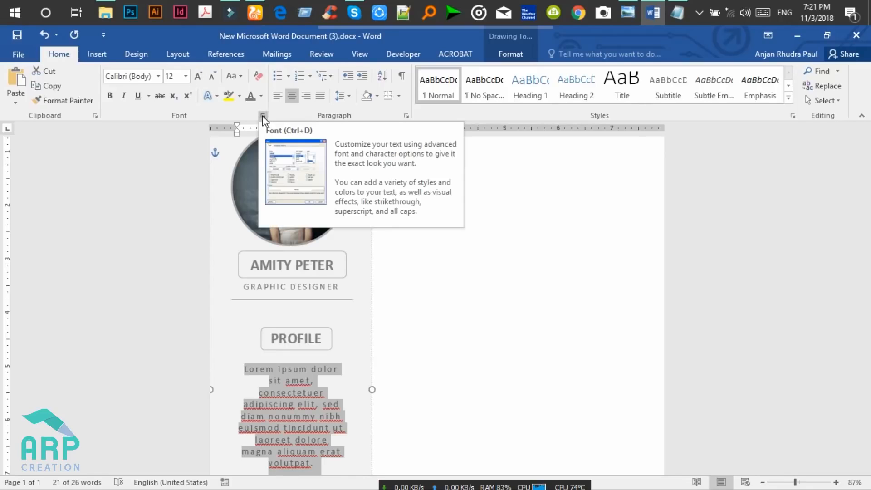
Reset the profile paragraph's character spacing to Normal in the Font dialog.
left_click(262, 115)
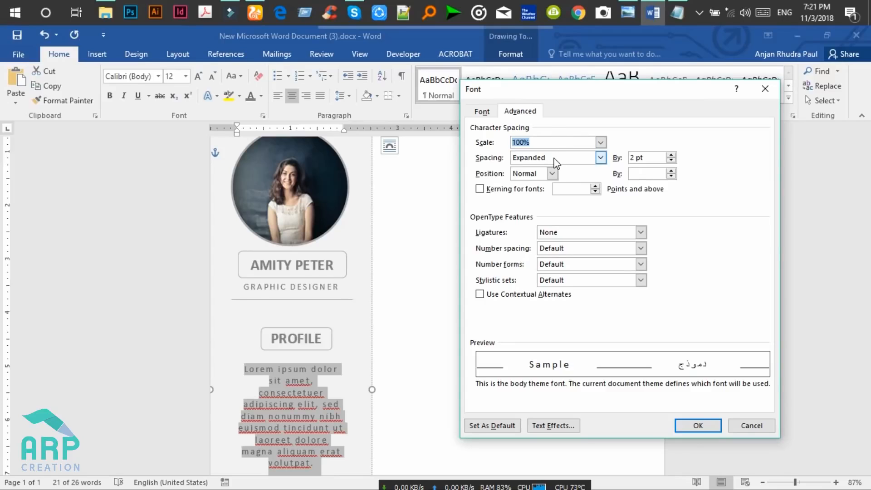
left_click(556, 158)
left_click(550, 171)
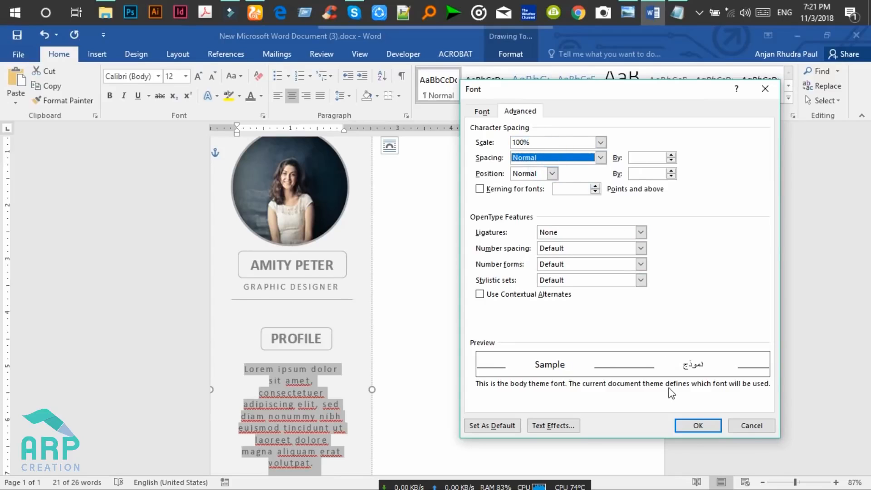
left_click(698, 426)
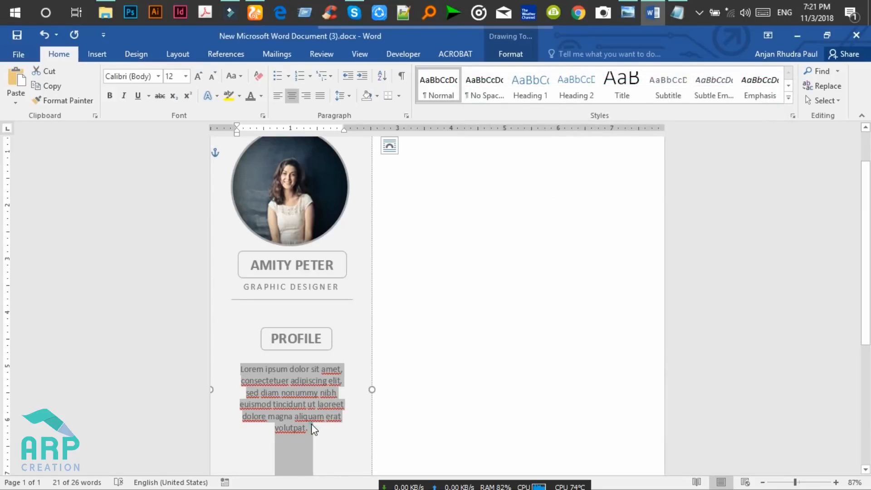
left_click(313, 429)
left_click_drag(315, 437, 240, 371)
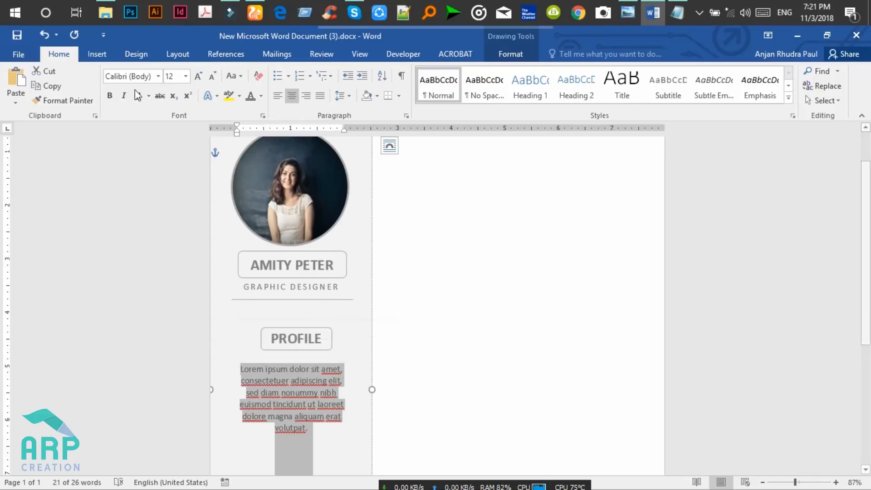
Try Roboto on the profile paragraph, compare with the reference design, then undo it.
left_click(144, 77)
type("Ro")
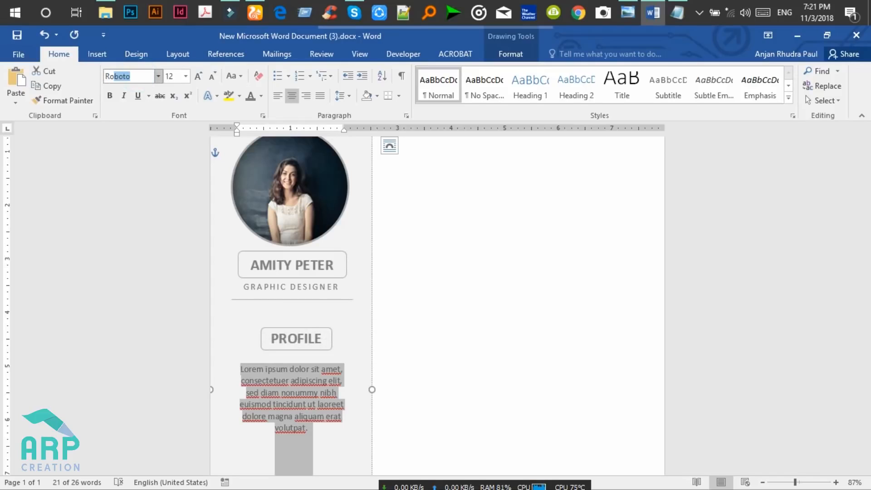
type("boto Me")
key("Return")
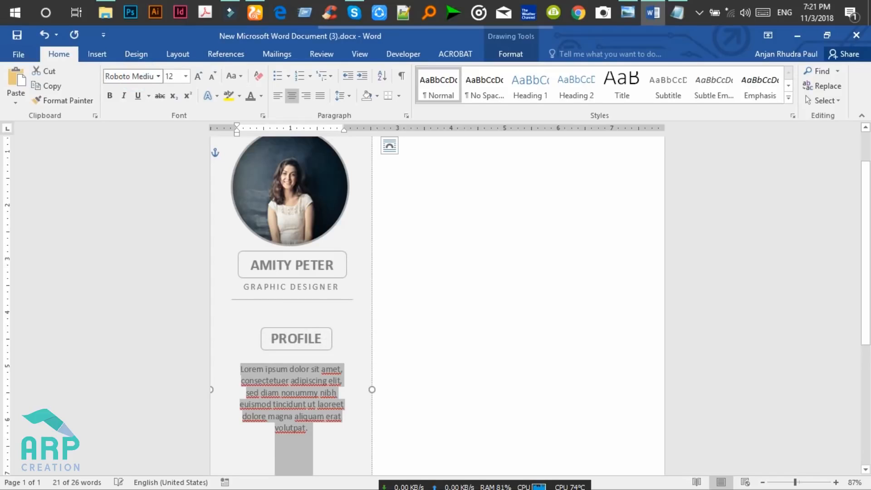
left_click(635, 7)
left_click(636, 6)
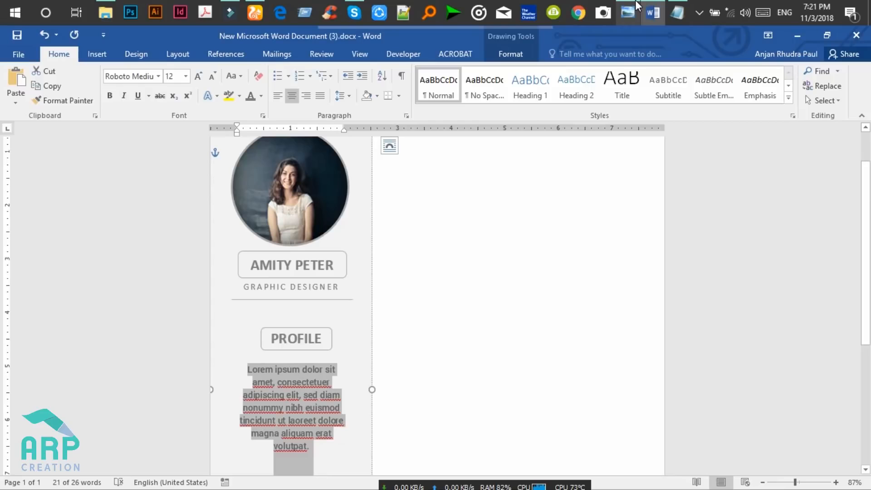
left_click(637, 6)
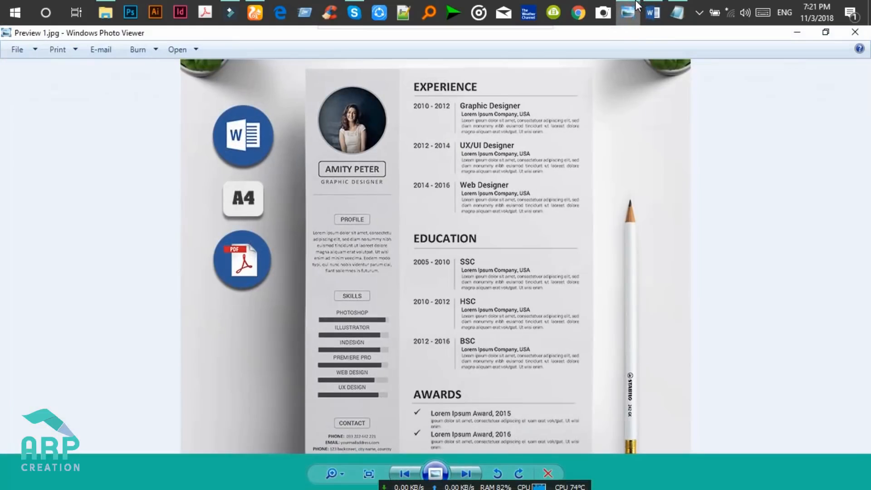
left_click(637, 6)
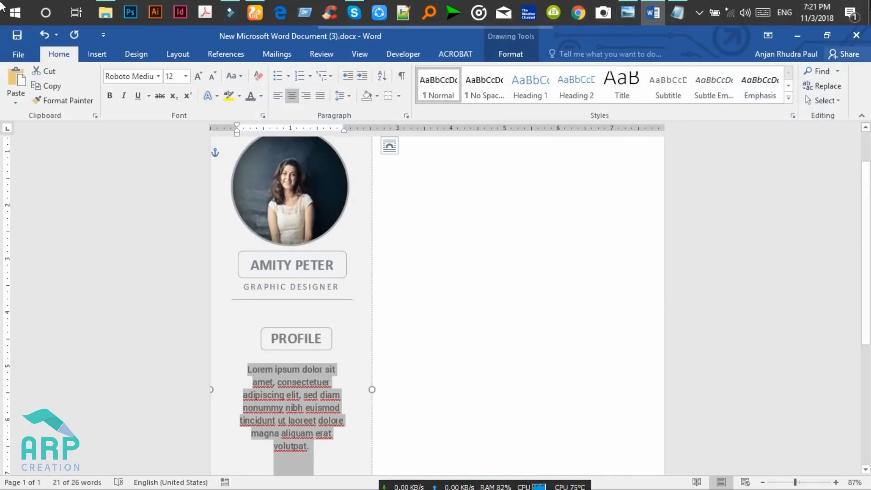
key("ctrl+z")
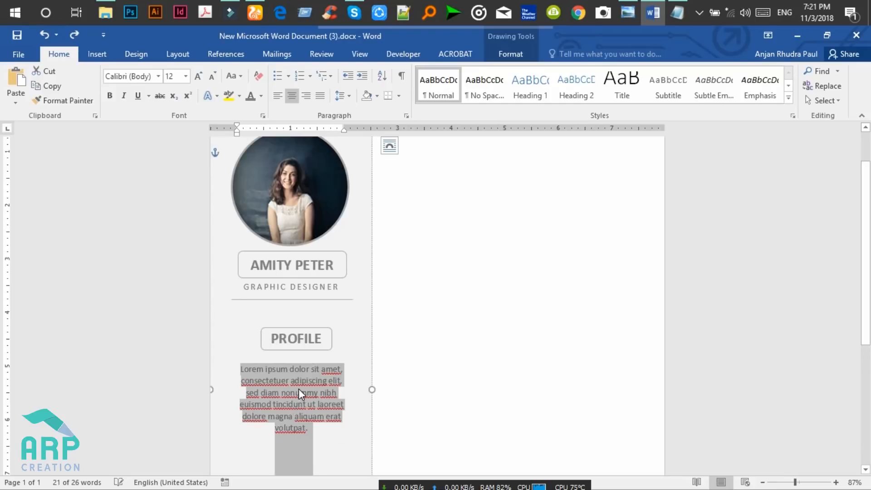
Set the whole profile paragraph to 10 pt.
left_click(297, 391)
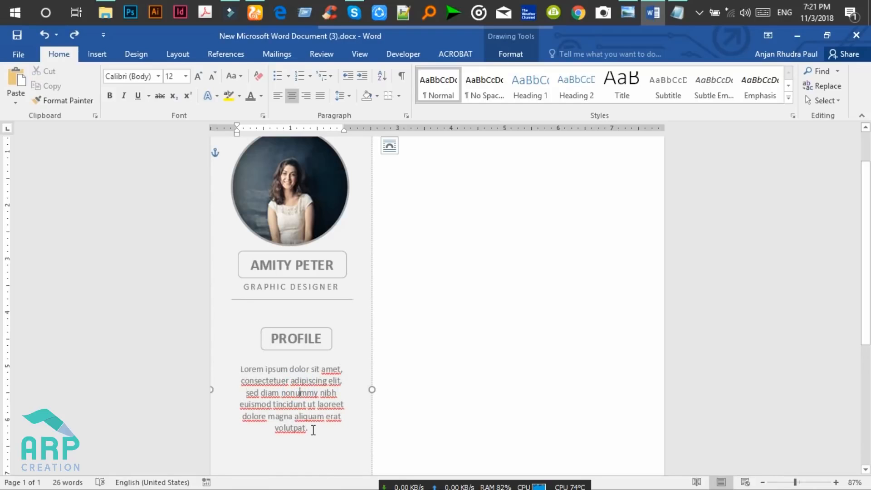
left_click_drag(313, 430, 239, 368)
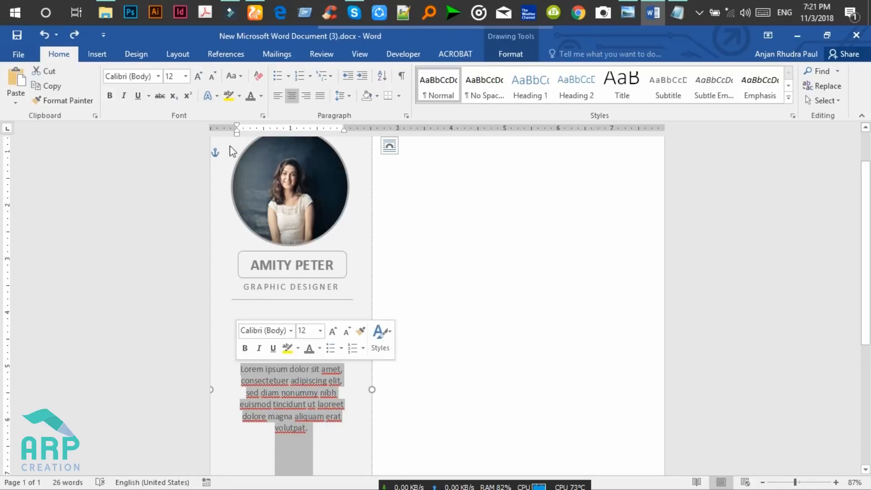
left_click(172, 76)
type("1")
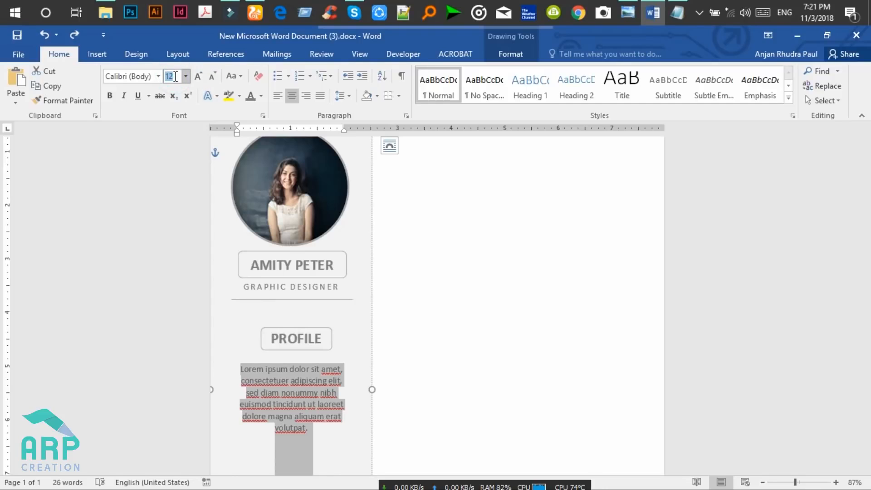
type("0")
key("Return")
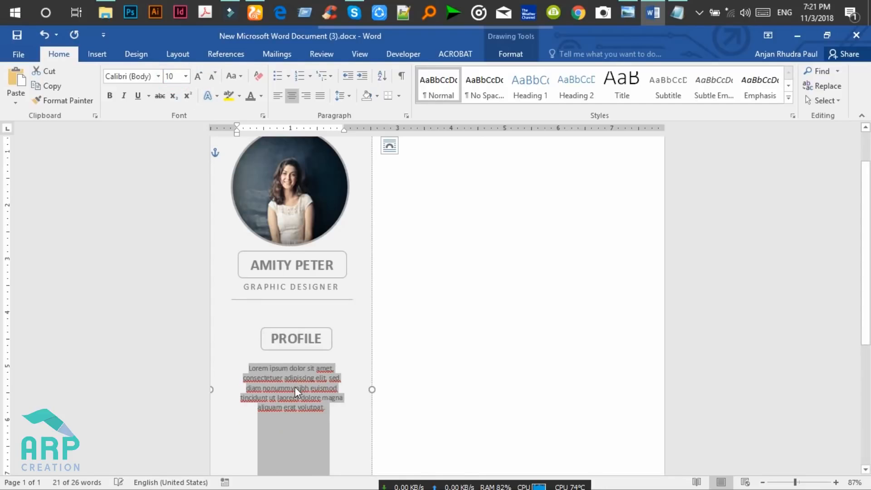
left_click(312, 416)
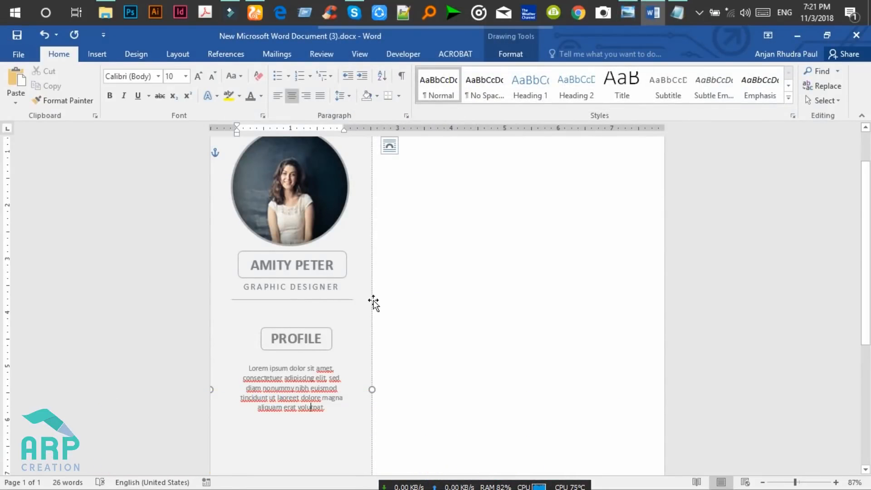
Set the profile text box's left and right inner margins to 0.1".
left_click(373, 301)
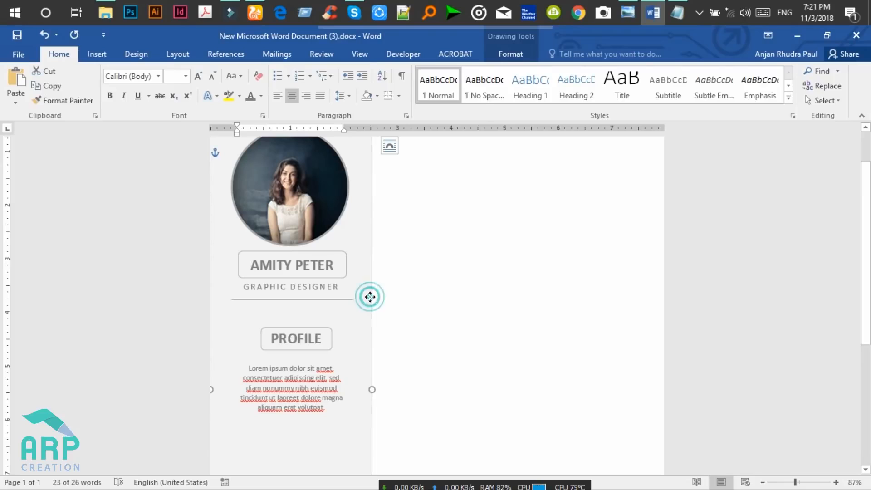
right_click(373, 300)
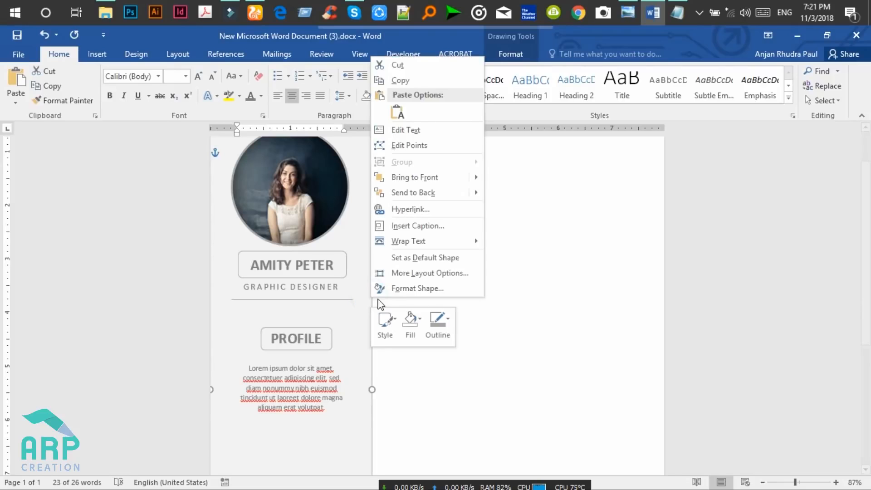
left_click(417, 288)
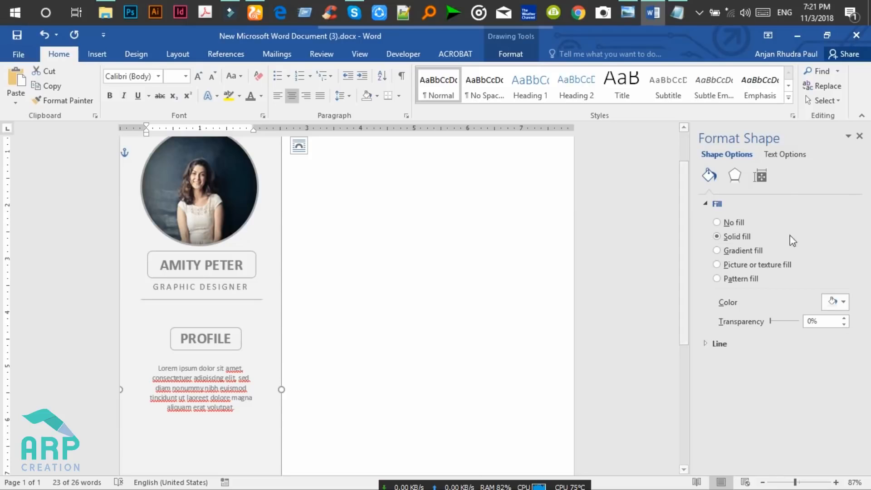
left_click(783, 155)
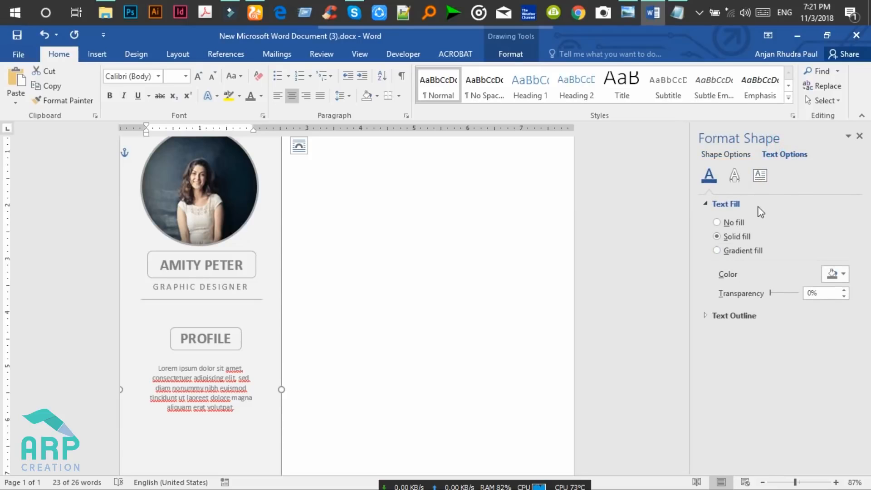
left_click(763, 177)
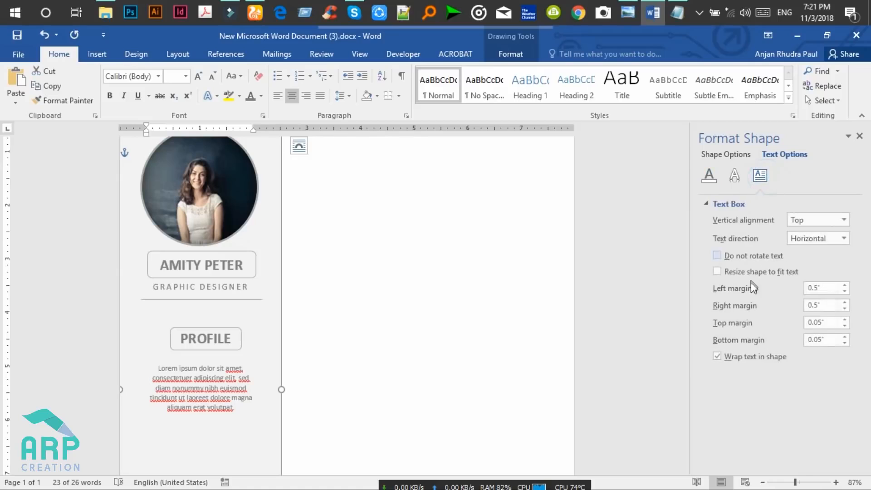
left_click(844, 291)
left_click(844, 292)
left_click(844, 291)
left_click(844, 291)
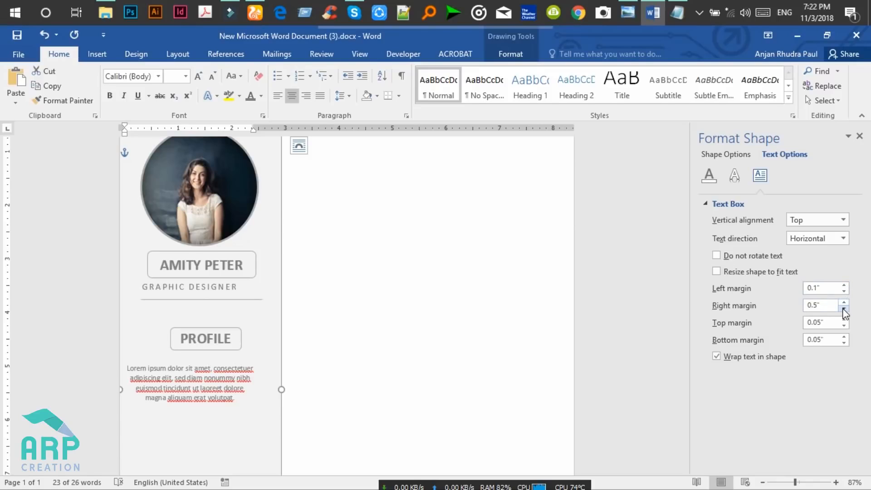
left_click(844, 309)
left_click(843, 309)
left_click(844, 309)
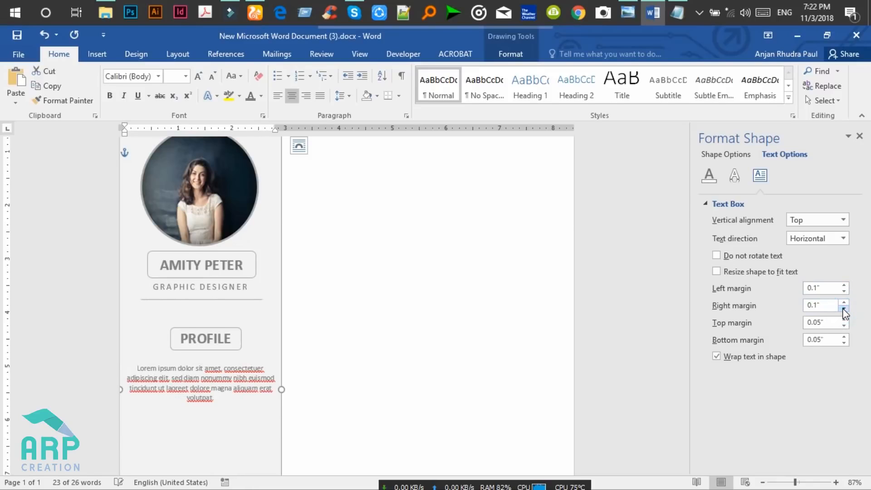
left_click(860, 137)
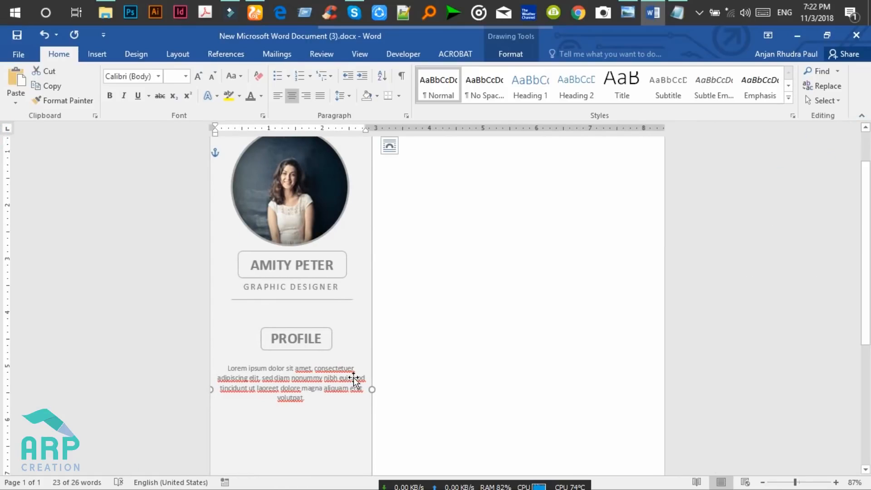
Break the profile text onto a new line before 'aliquam' and compare with the reference.
left_click(353, 378)
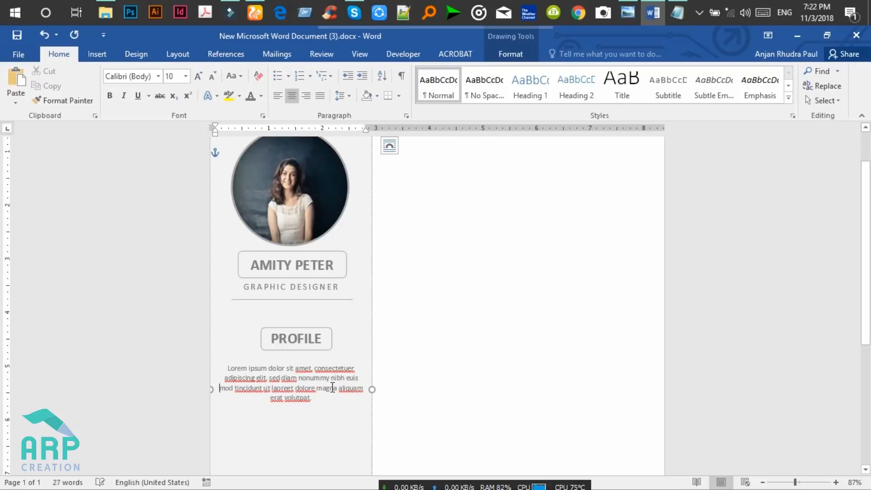
left_click(338, 388)
key("Return")
left_click(417, 359)
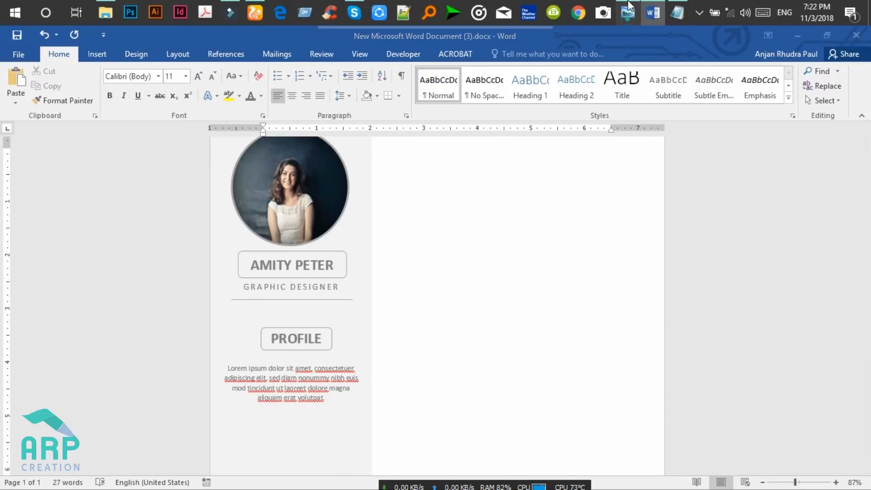
left_click(633, 7)
left_click(633, 7)
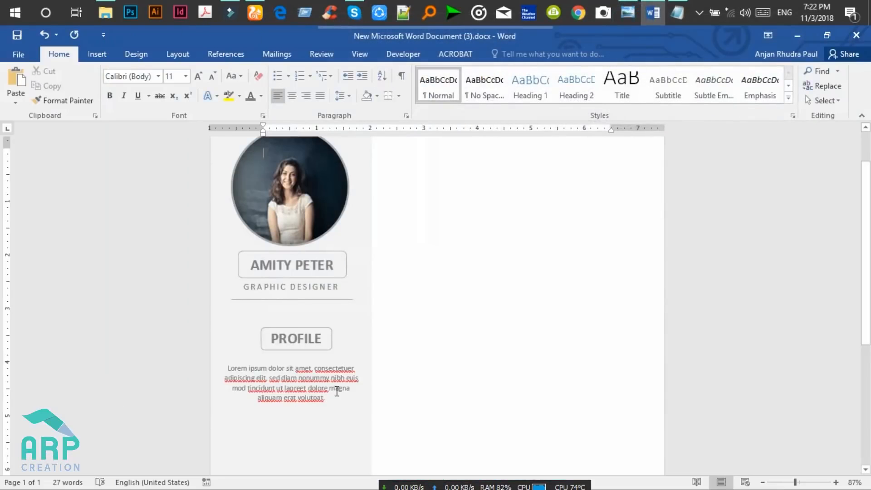
Copy the paragraph's last lines and paste them after 'volutpat.' at the end.
mouse_move(325, 402)
left_mouse_down()
mouse_move(260, 387)
mouse_move(233, 396)
left_mouse_up()
key("ctrl+c")
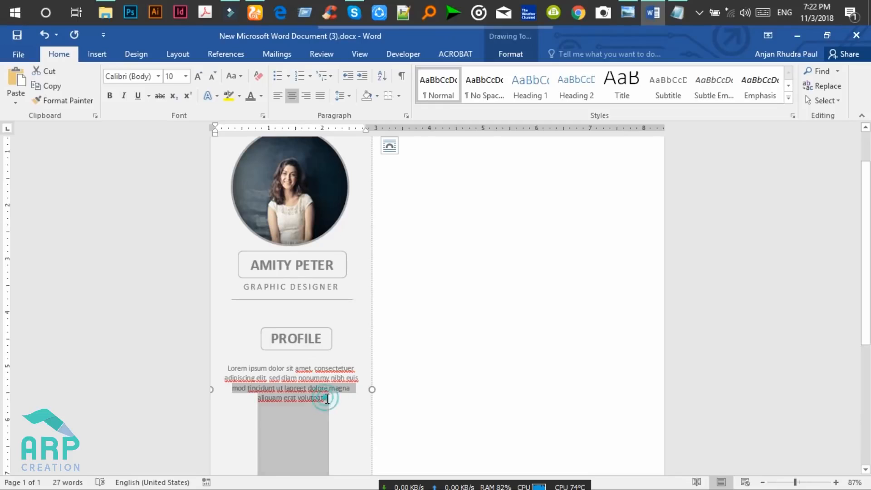
left_click(330, 400)
key("ctrl+v")
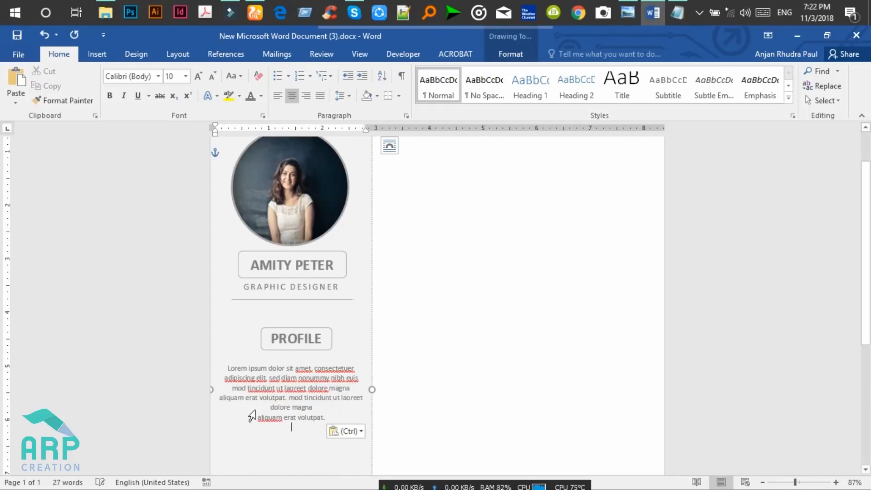
Rebreak the lines so 'laoreet' and 'erat volutpat.' start new lines, checking the preview.
left_click(260, 418)
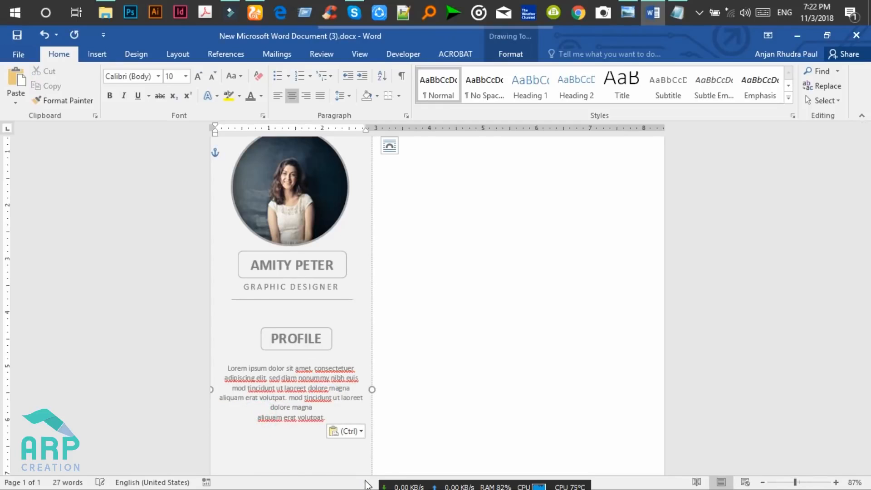
key("BackSpace")
key("BackSpace")
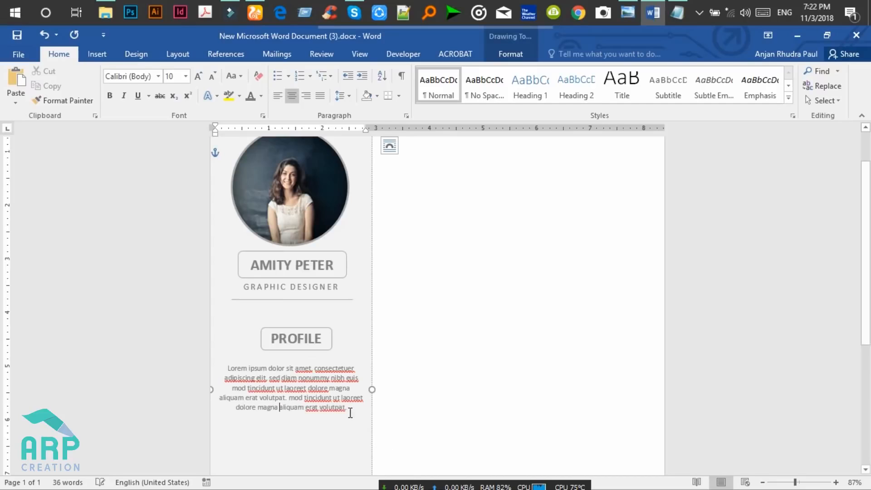
left_click(341, 397)
key("Return")
left_click(316, 408)
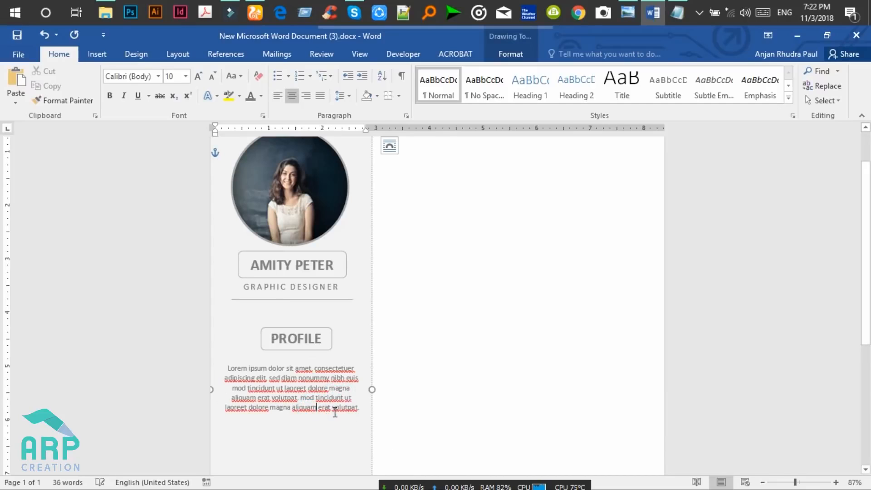
key("Return")
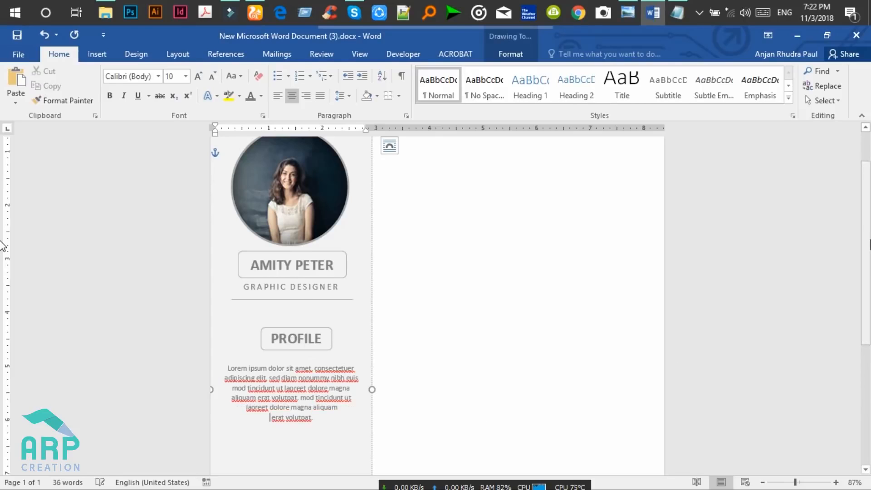
scroll(2, 283, "down", 1)
left_click(629, 8)
left_click(630, 10)
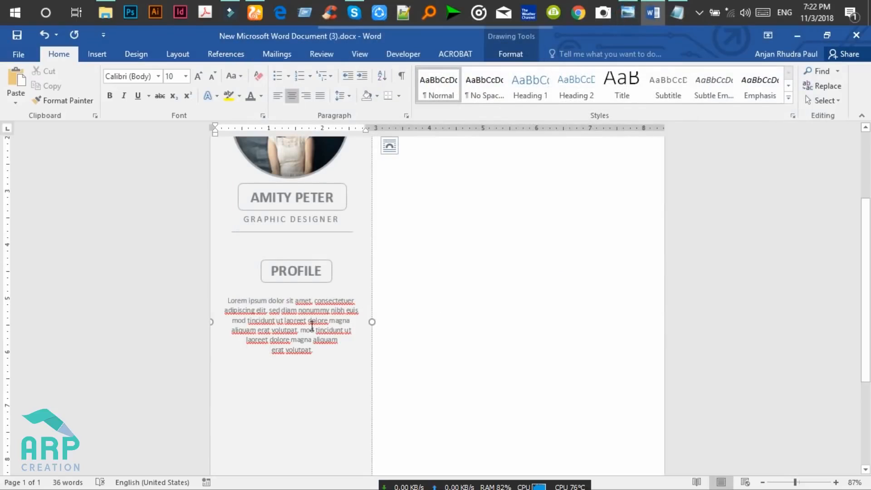
left_click(629, 10)
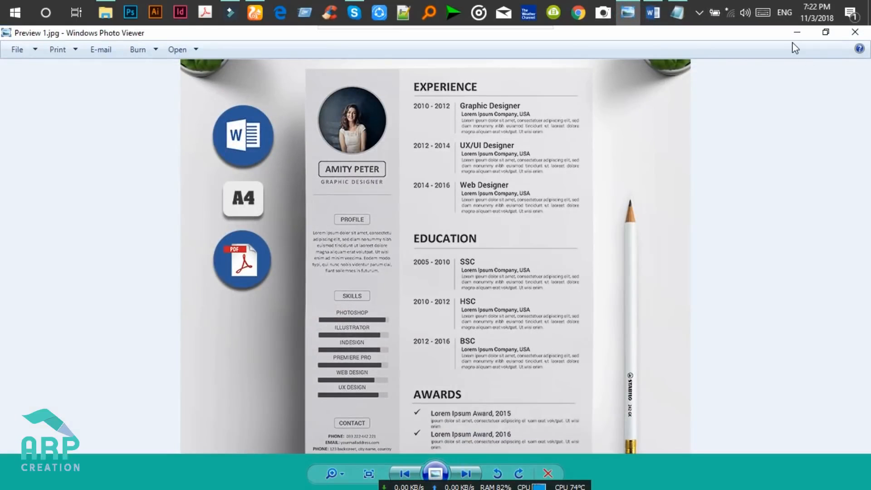
left_click(797, 31)
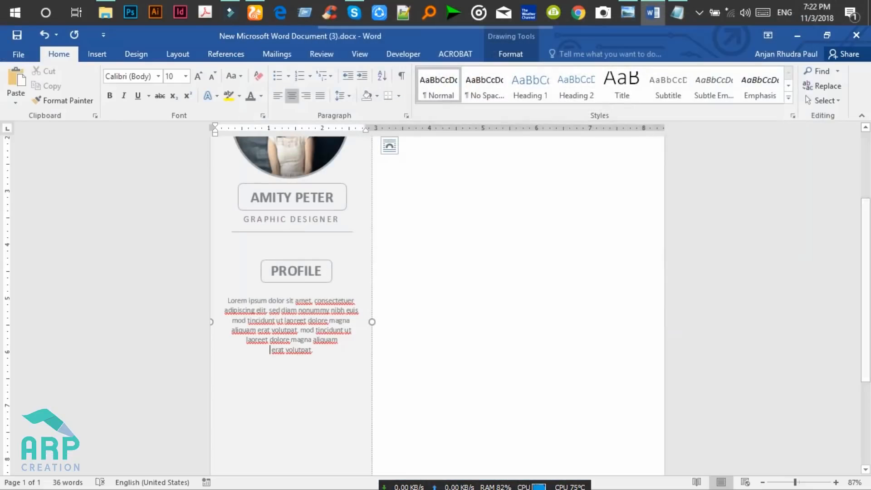
Ctrl-drag a copy of the PROFILE label below the paragraph and relabel it SKILLS.
left_click(312, 267)
left_click(309, 261)
left_click(309, 260, "ctrl")
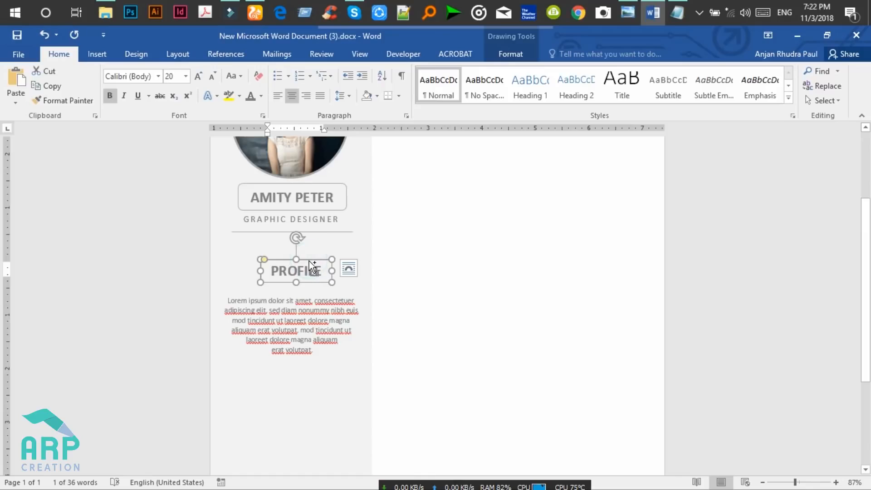
left_click_drag(312, 266, 307, 378)
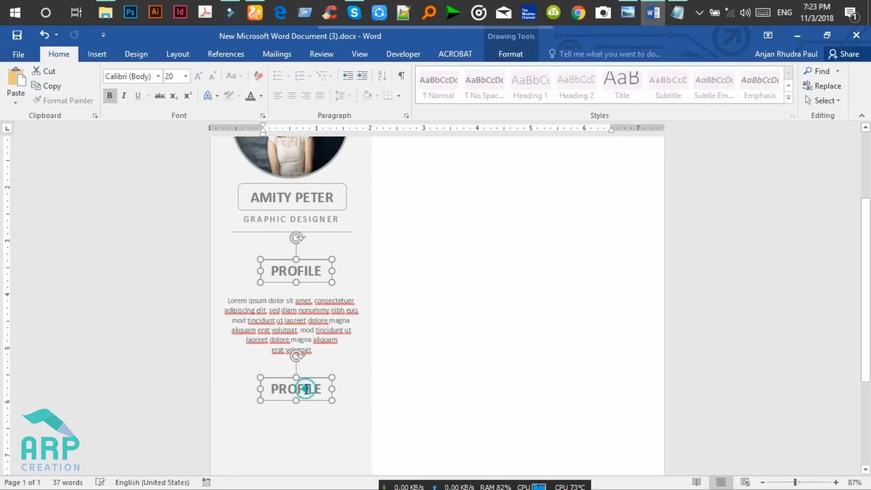
double_click(312, 393)
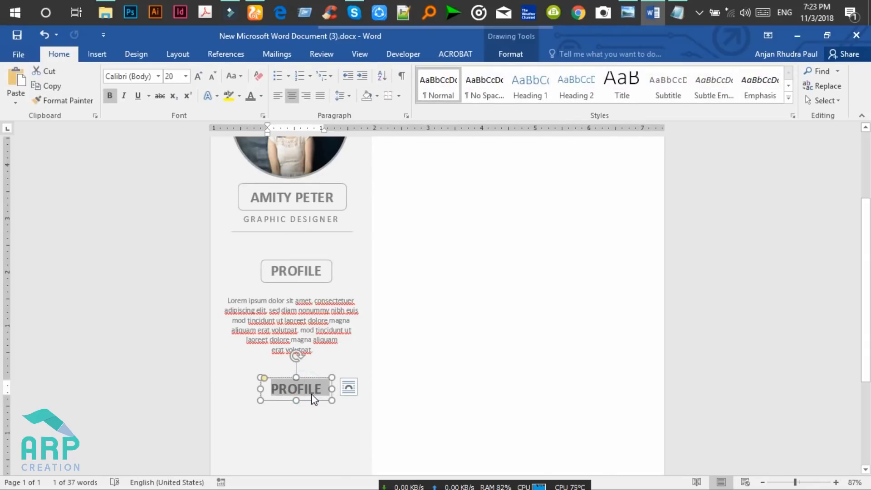
key("BackSpace")
type("SKILLS")
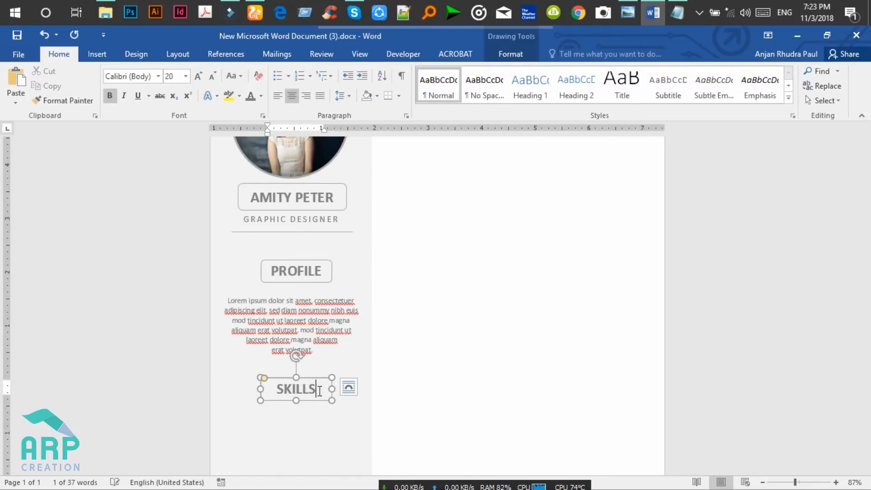
left_click(407, 257)
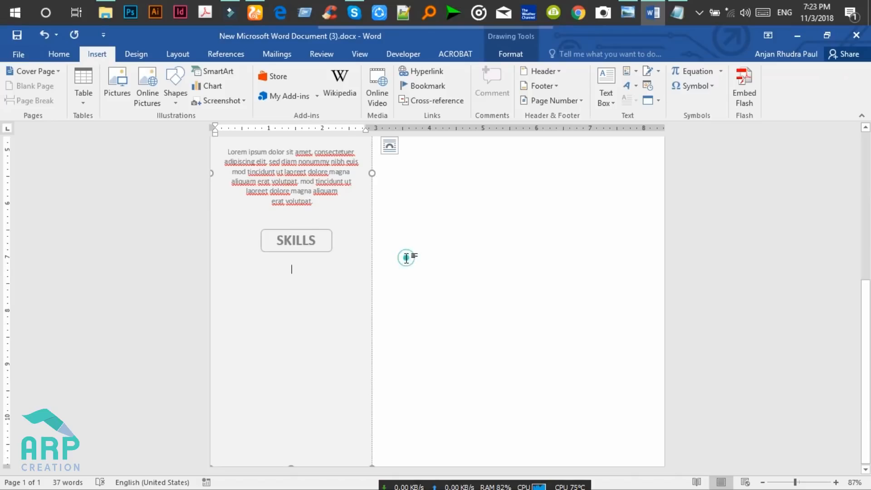
scroll(407, 257, "up", 5)
left_click_drag(869, 201, 870, 272)
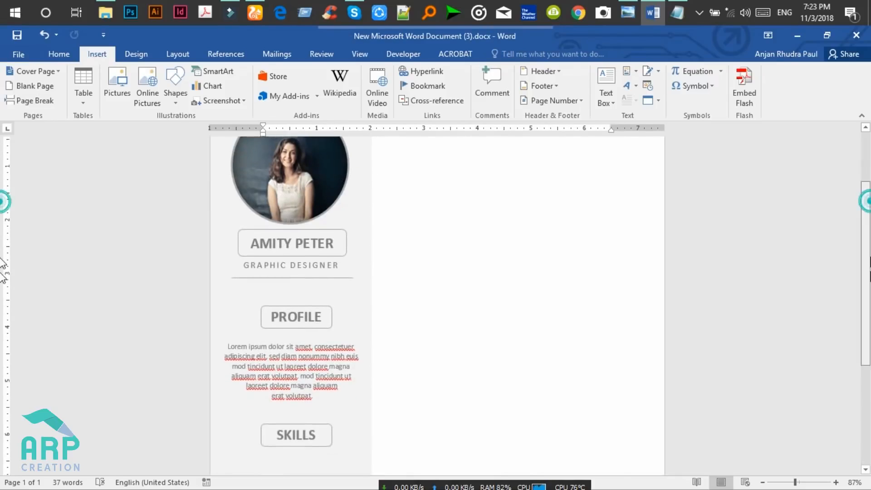
scroll(332, 317, "down", 4)
Draw a rounded rectangle just below the SKILLS heading.
left_click(281, 303)
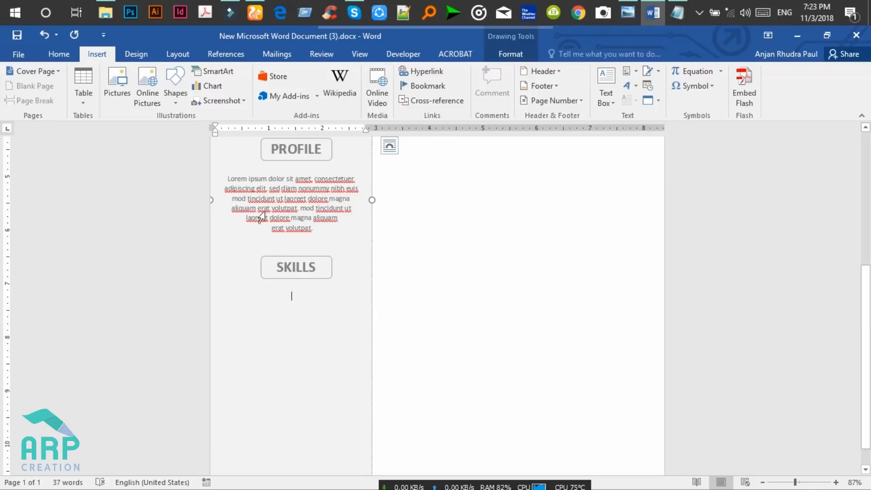
left_click(175, 100)
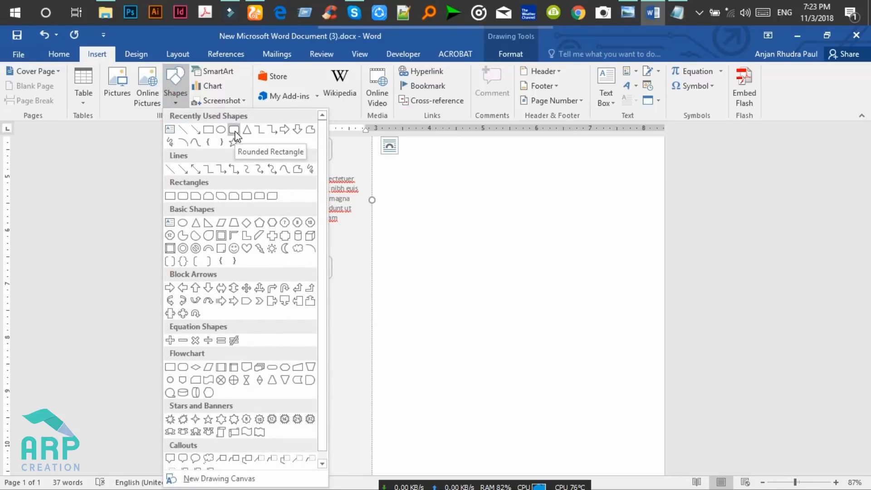
left_click(234, 130)
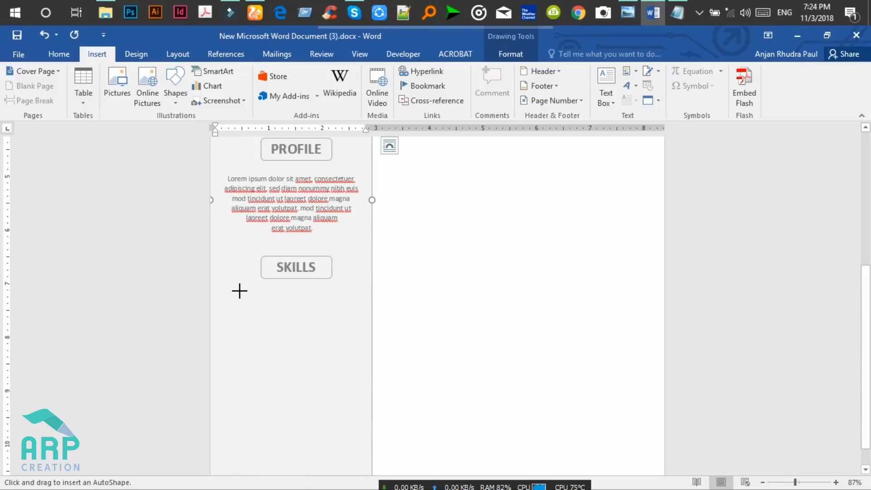
left_click_drag(232, 286, 349, 306)
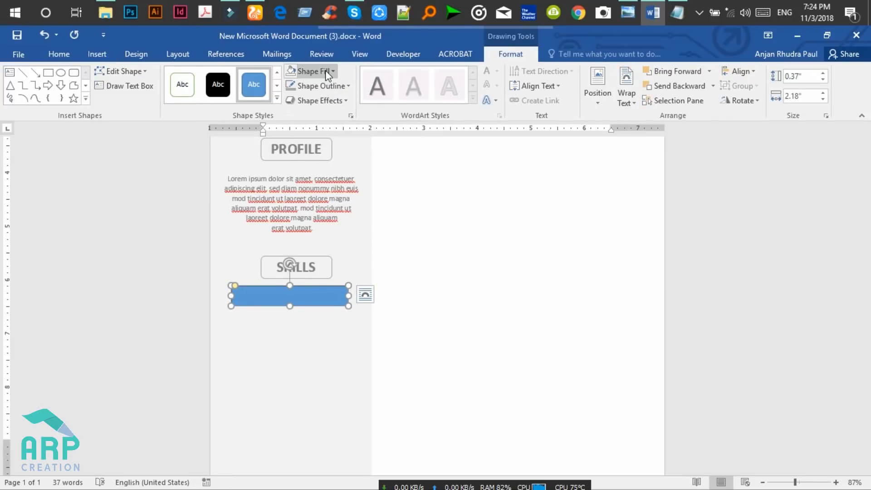
Fill the rectangle medium grey with no outline, and Ctrl-drag a copy just below.
left_click(309, 71)
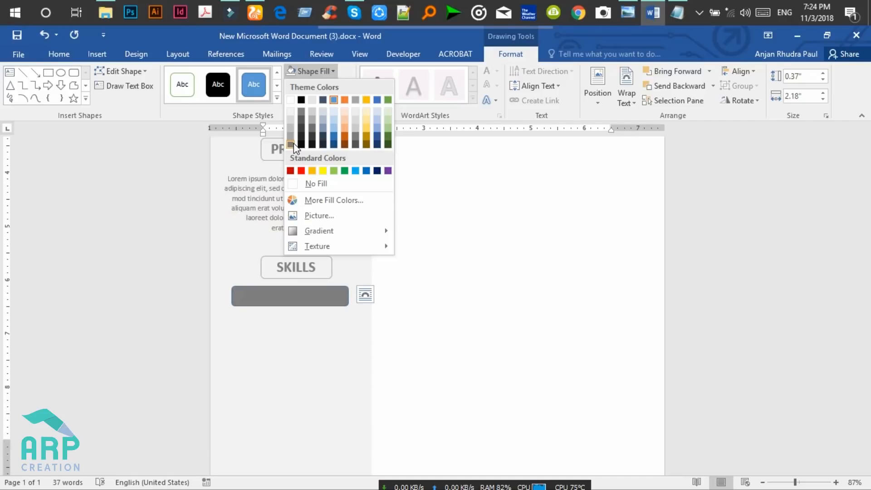
left_click(293, 143)
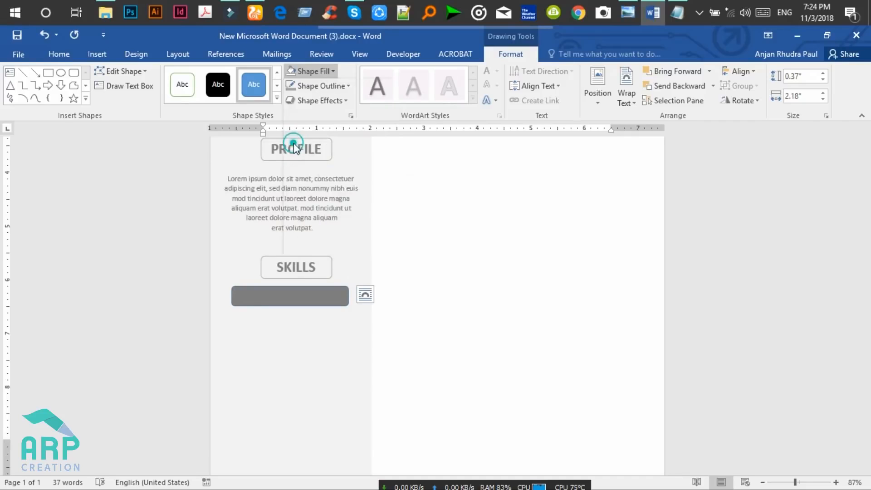
left_click(334, 87)
left_click(313, 199)
left_click(339, 303)
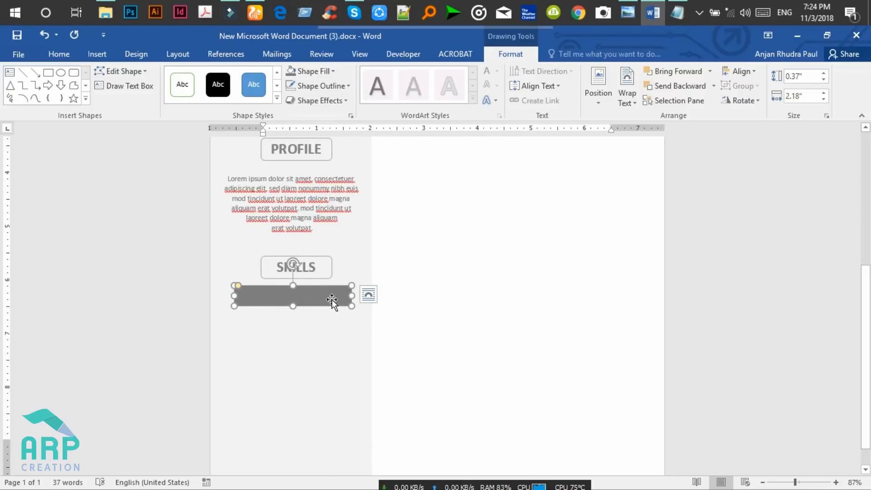
left_click_drag(324, 295, 326, 316, "ctrl")
left_click(329, 338)
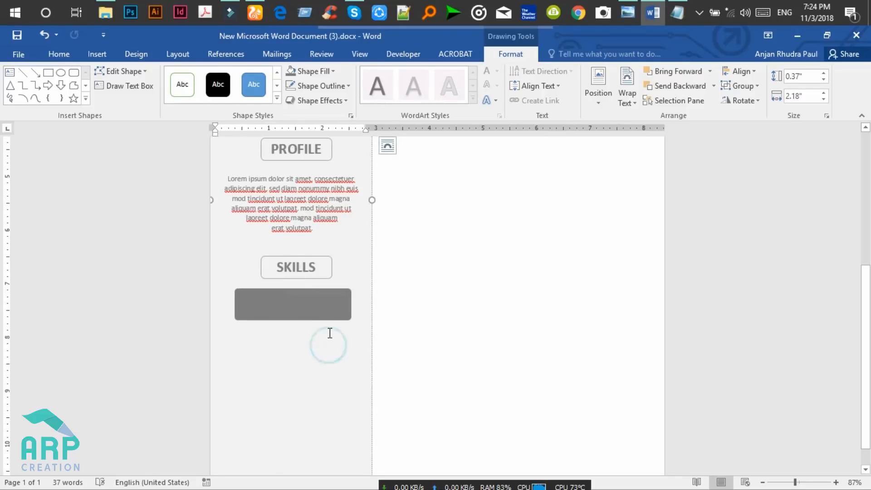
Fill the copied bar White, Darker 5% and shrink it to about 0.29" by 2.12".
left_click(325, 317)
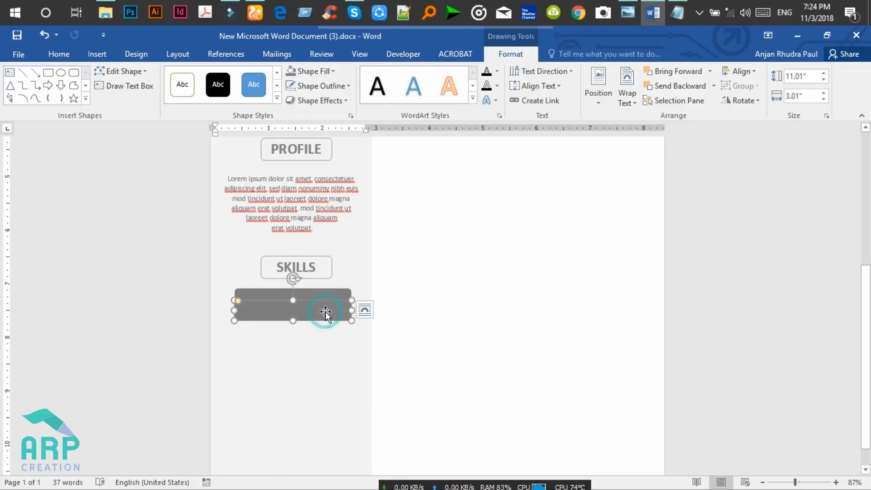
left_click(325, 73)
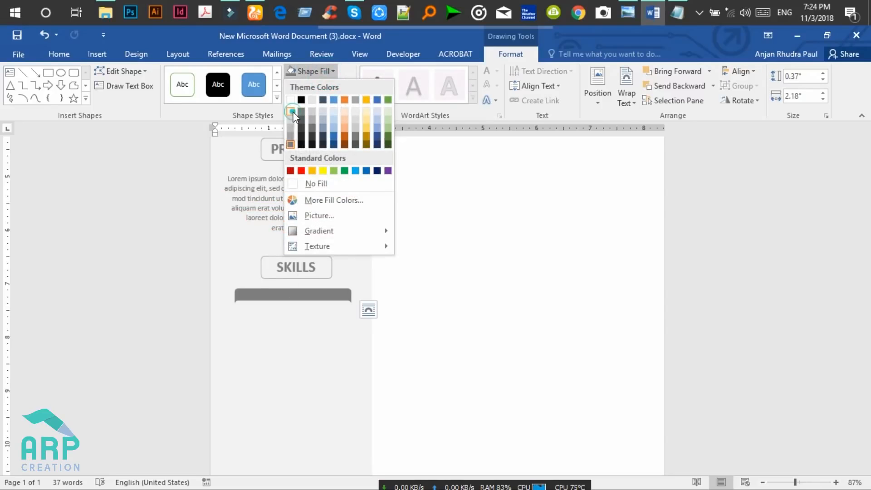
left_click(293, 117)
left_click_drag(293, 320, 295, 316)
left_click_drag(234, 316, 240, 314)
Nudge the light bar with arrow keys until it sits centred inside the darker bar.
key("Up")
key("Up")
key("Up")
key("Up")
key("Up")
key("Down")
key("Down")
key("Down")
key("Down")
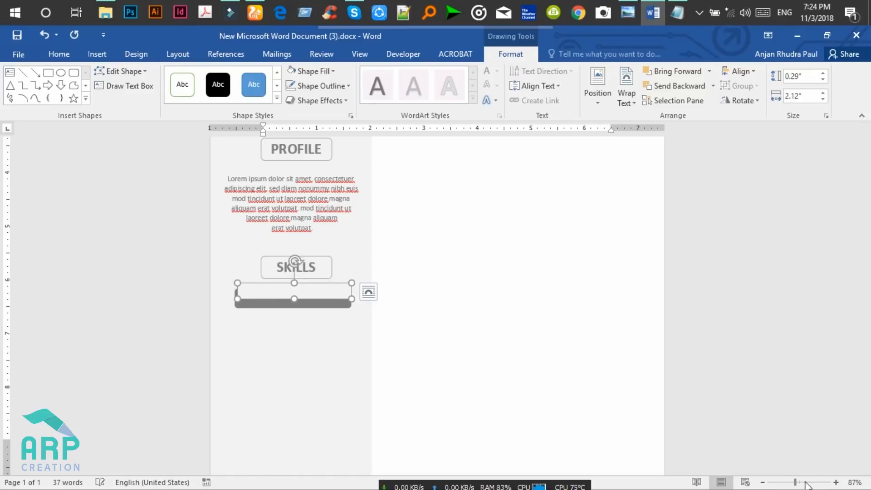
left_click(805, 483)
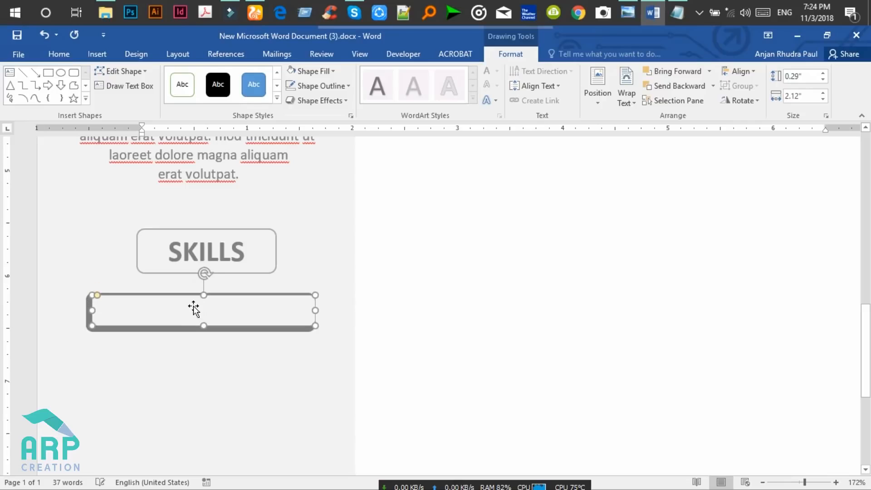
key("Down")
key("Left")
key("Left")
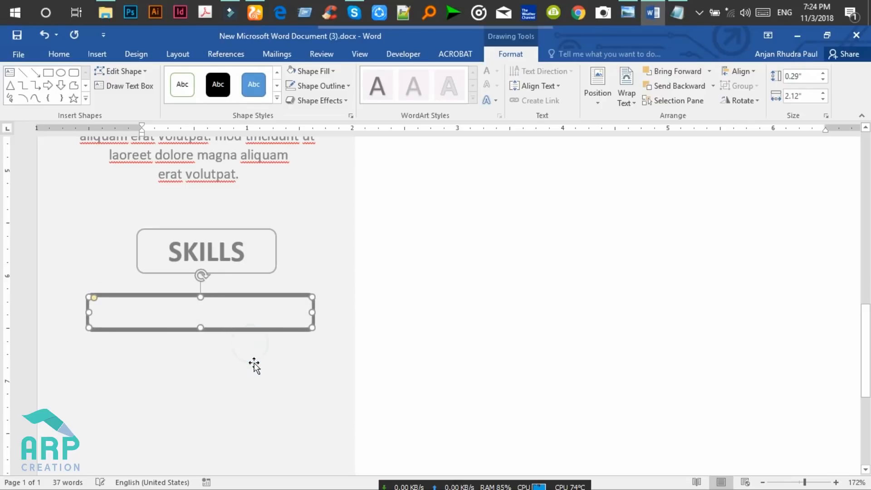
left_click(239, 247)
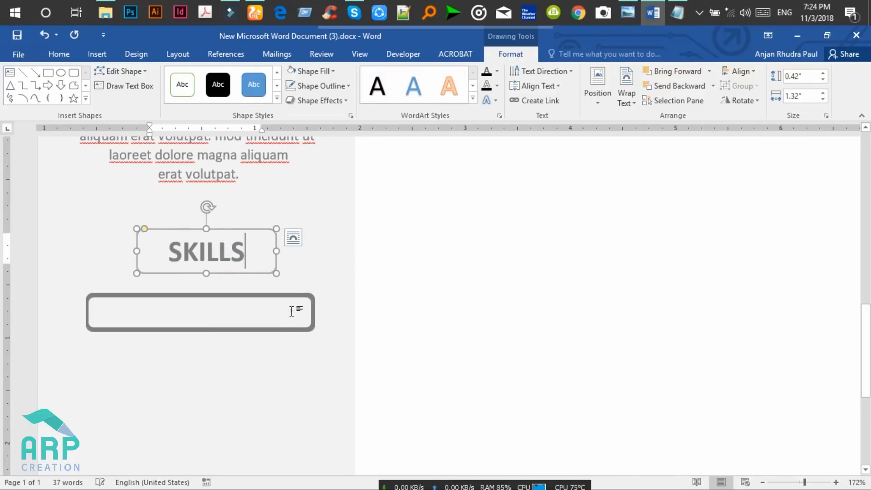
left_click(308, 316)
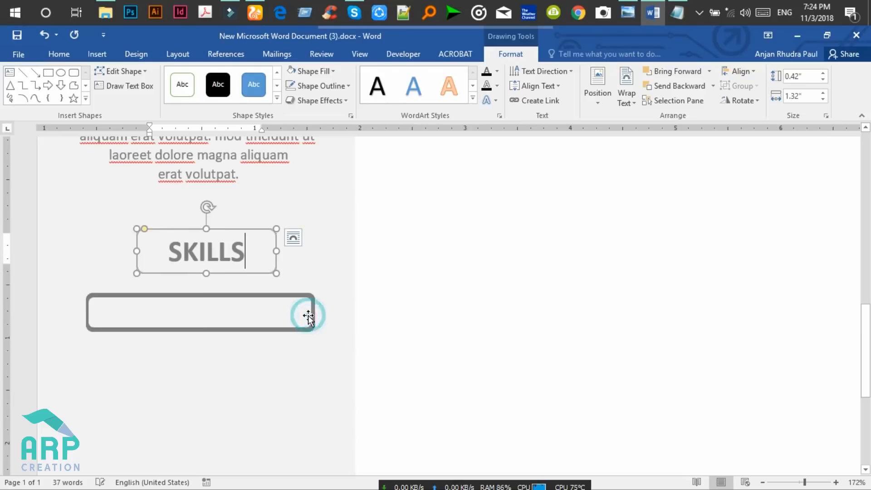
left_click(298, 360)
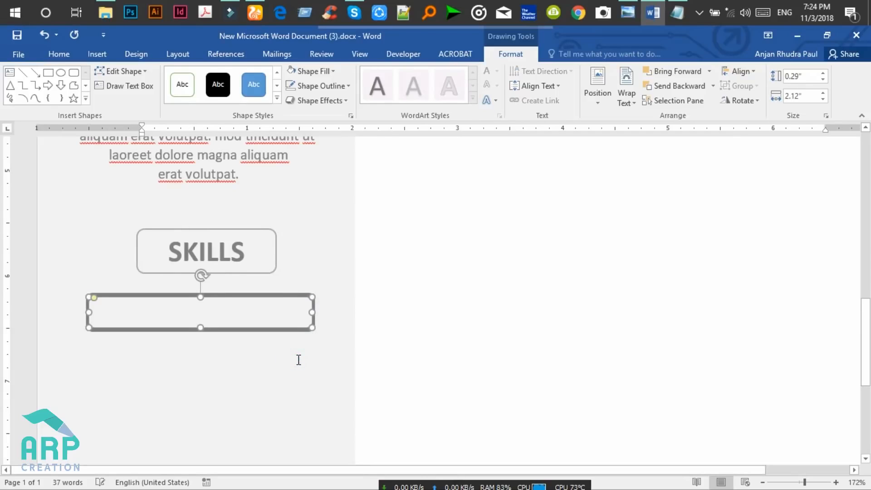
left_click(633, 7)
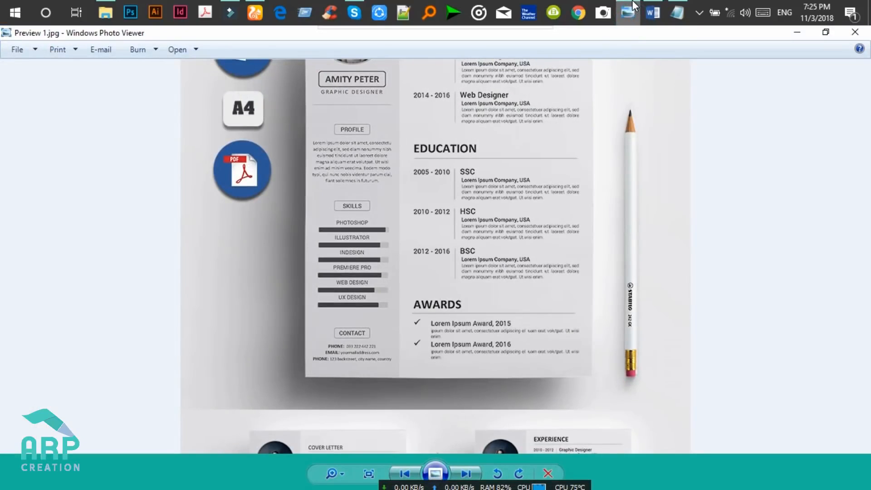
left_click(633, 6)
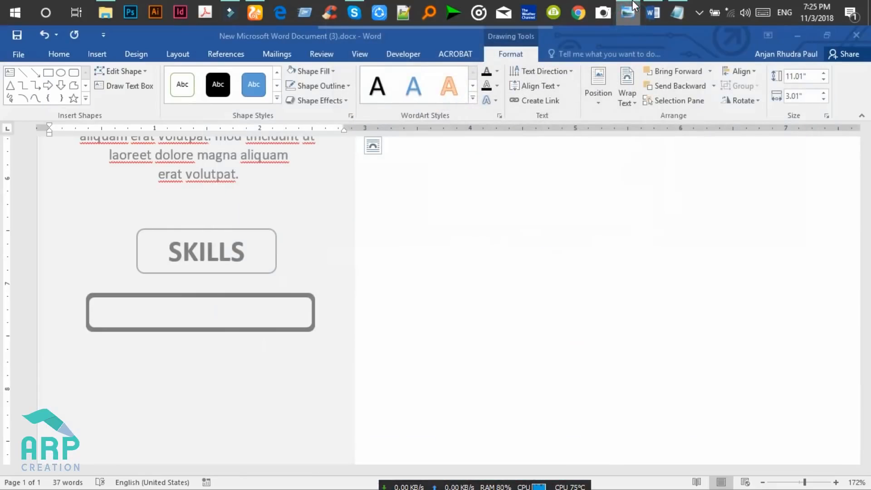
left_click(293, 295)
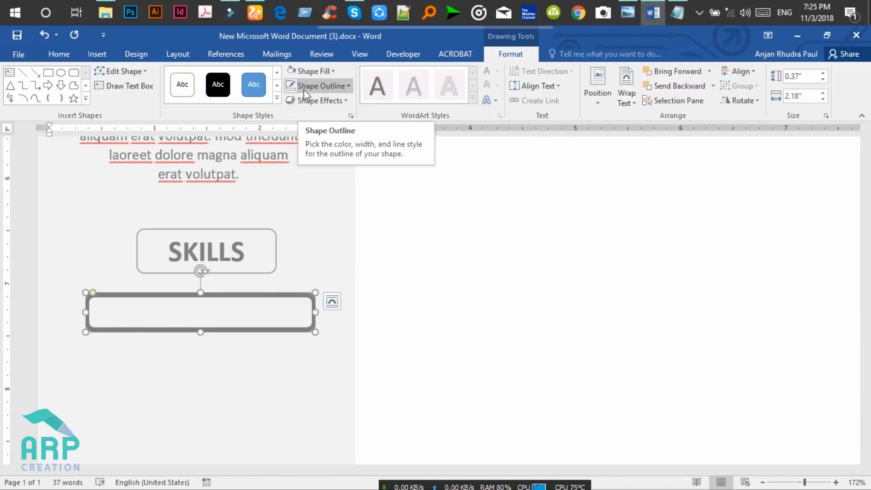
Fill the back bar light grey and the inner 0.29" by 2.12" bar medium grey.
left_click(622, 6)
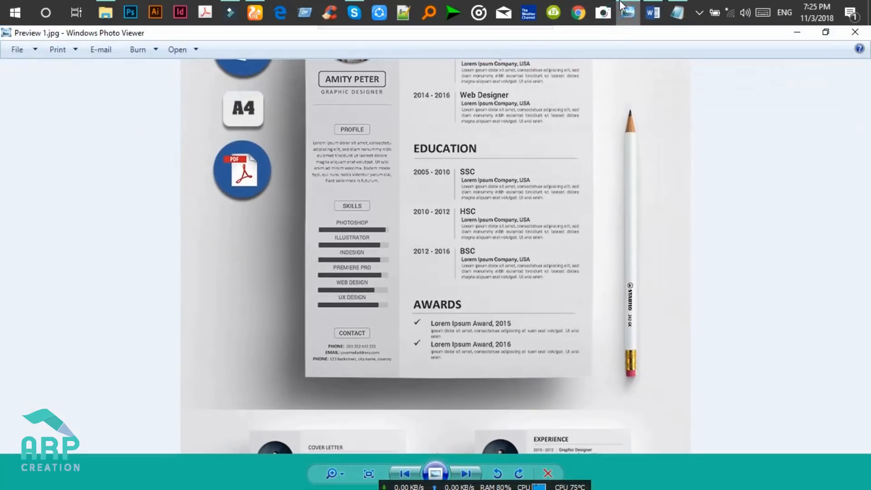
left_click(621, 5)
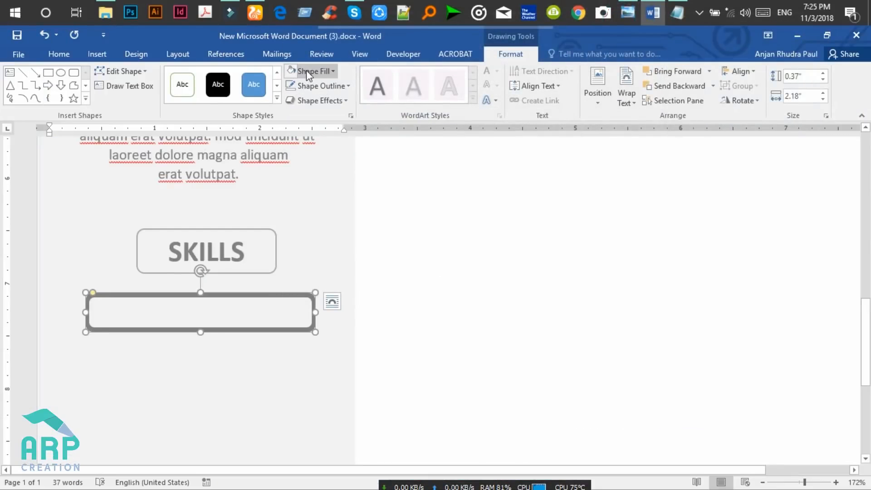
left_click(315, 72)
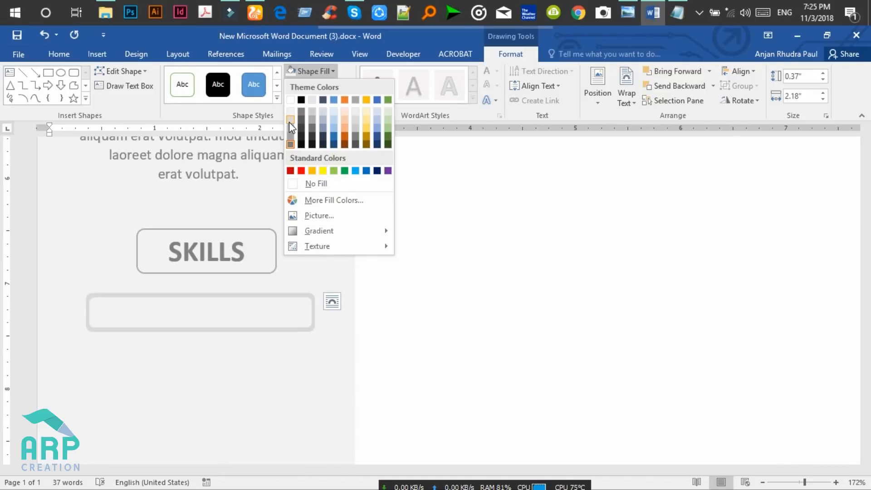
left_click(289, 120)
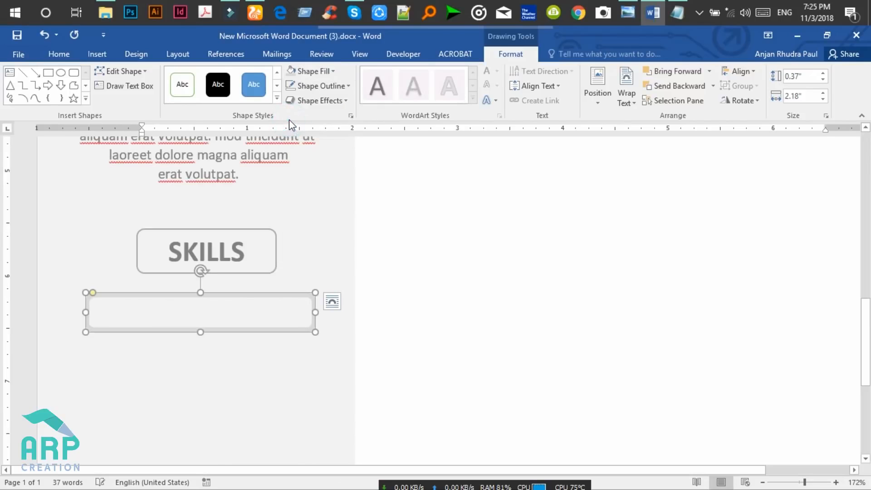
left_click(278, 305)
left_click(300, 313)
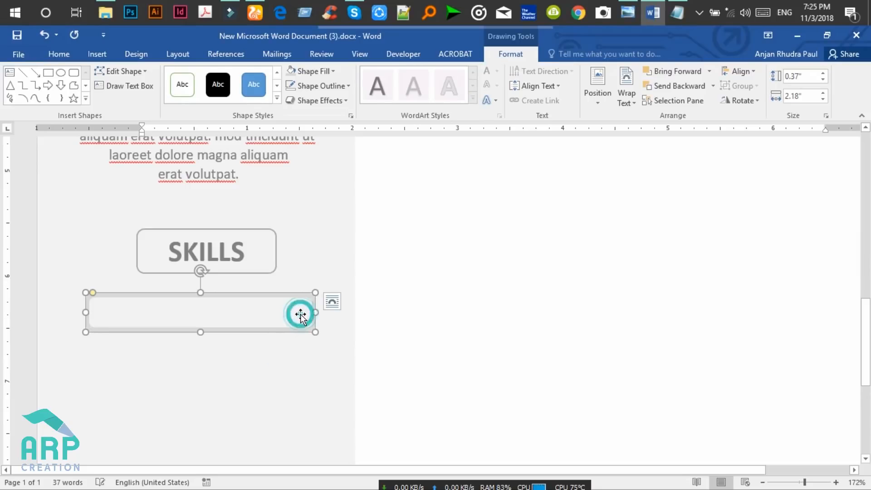
left_click(326, 71)
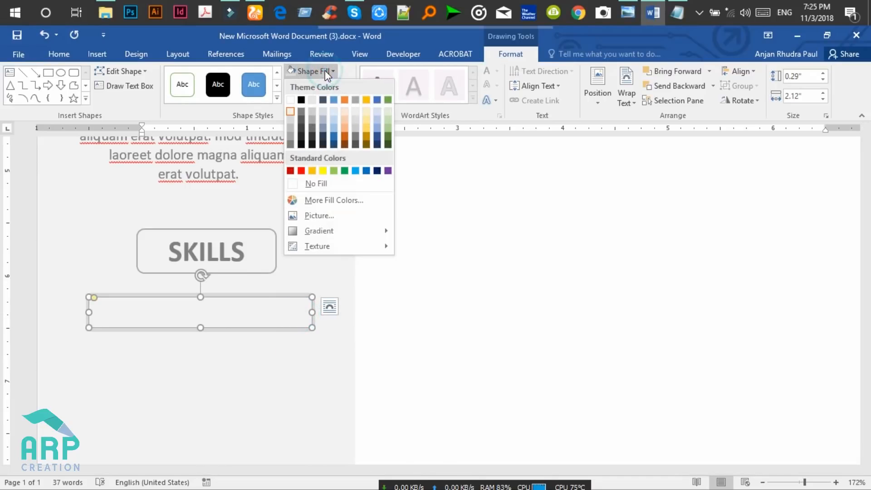
left_click(301, 114)
left_click(301, 308)
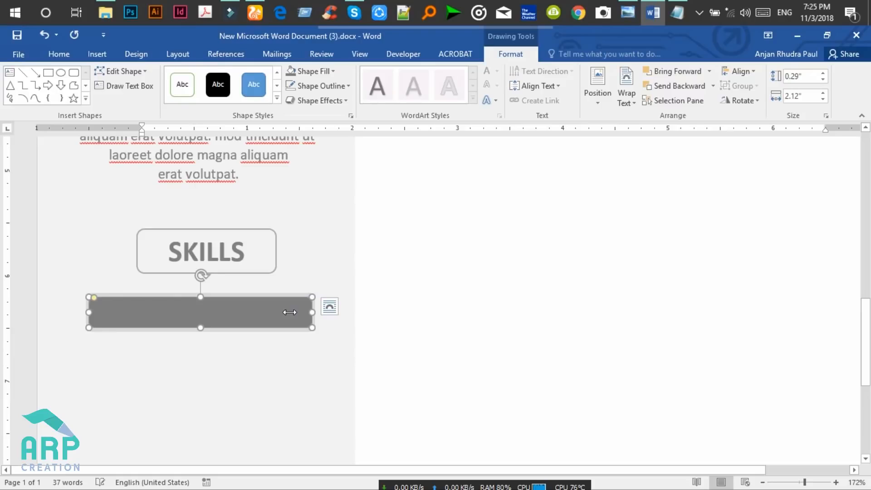
Shorten the grey bar slightly and make both bar layers thinner together.
left_click(798, 482)
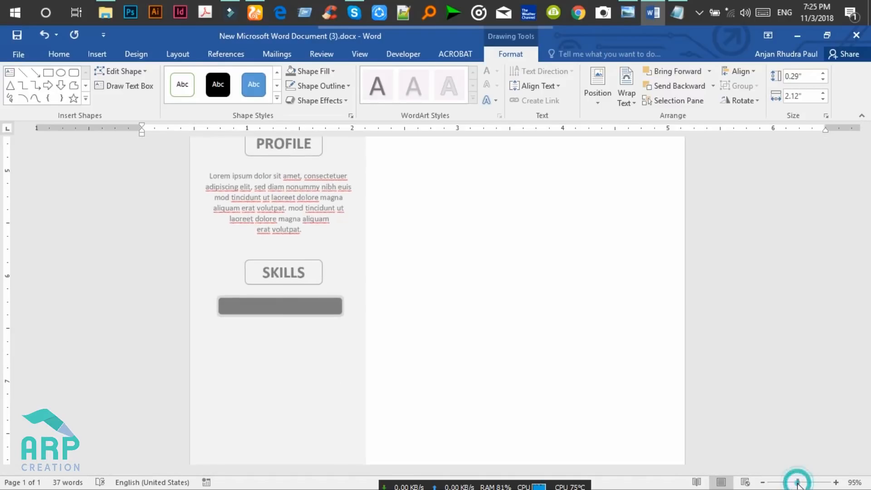
left_click_drag(342, 305, 335, 304)
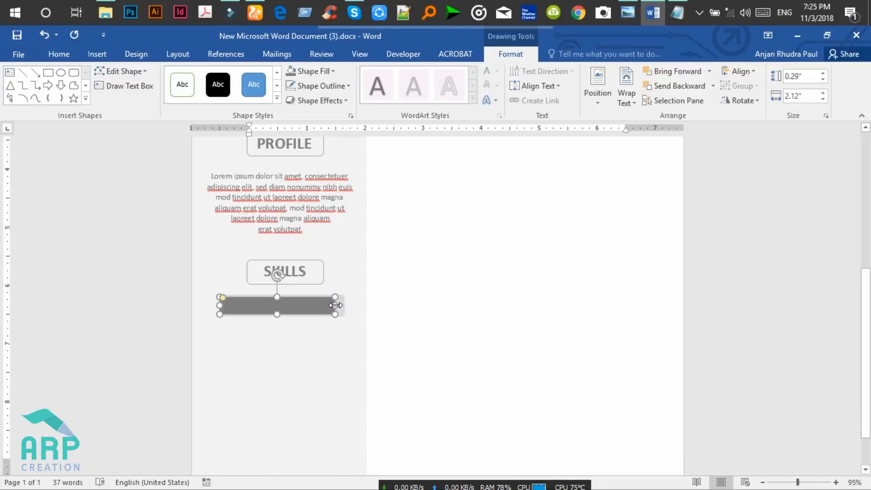
left_click(313, 344)
left_click(323, 305)
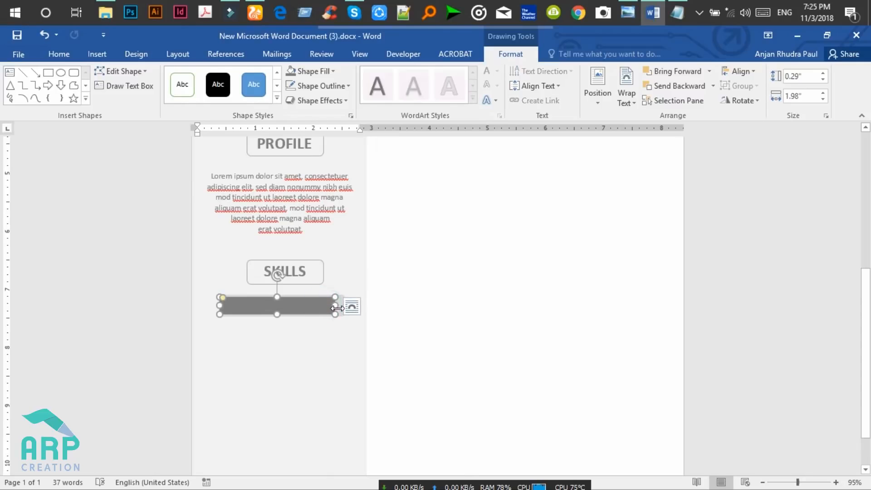
left_click(341, 305, "shift")
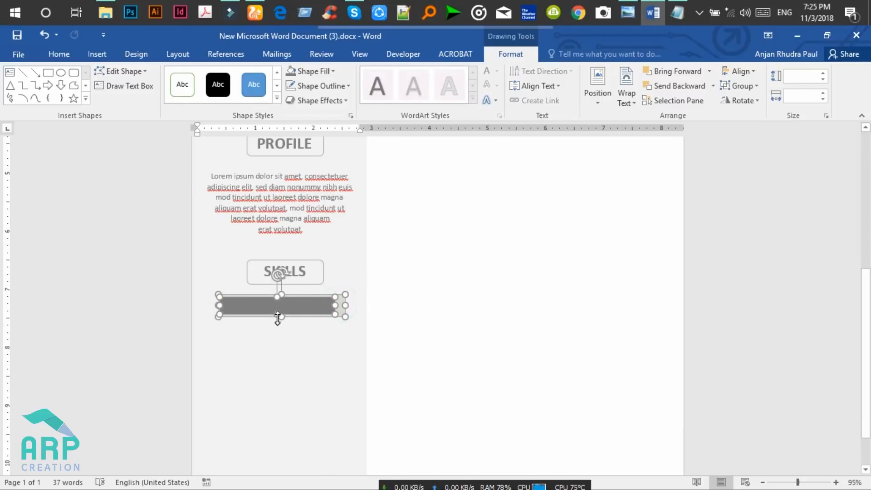
left_click_drag(278, 315, 279, 310)
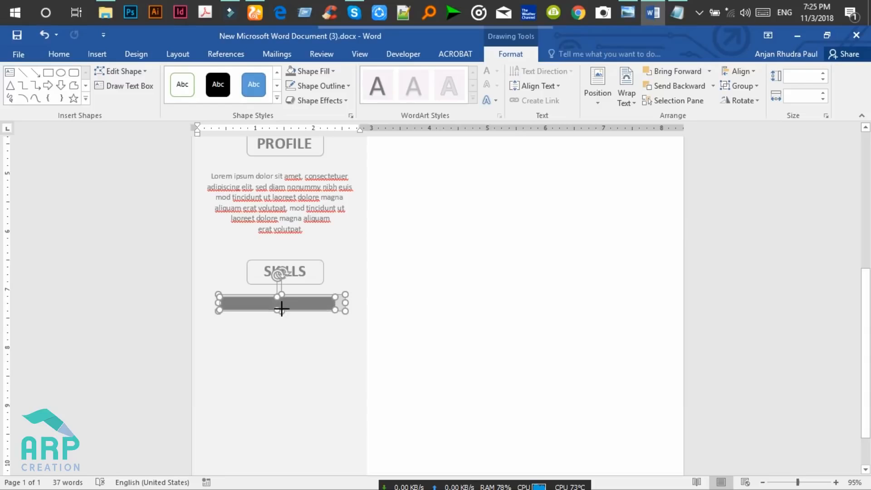
left_click(293, 339)
left_click(324, 301)
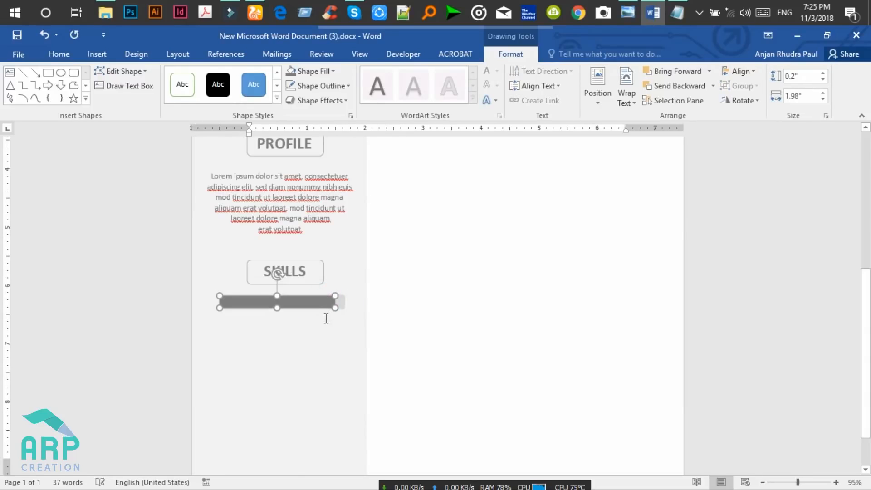
left_click(324, 318)
left_click(326, 302)
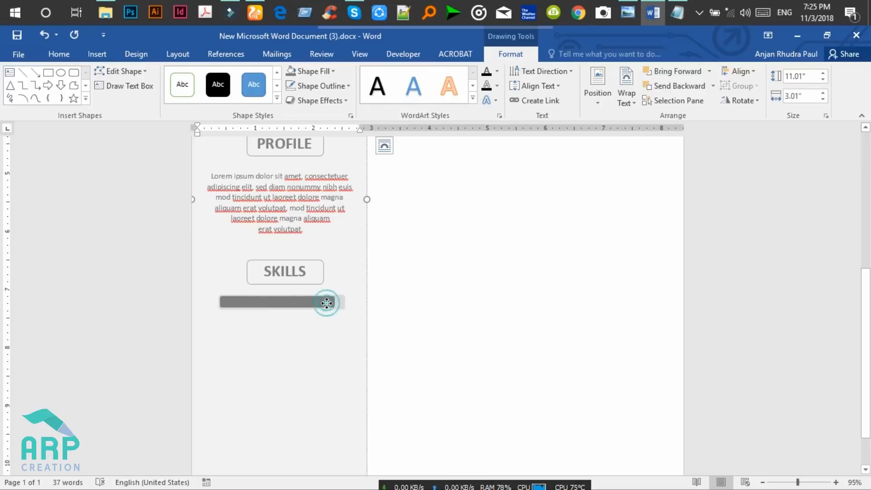
left_click(324, 327)
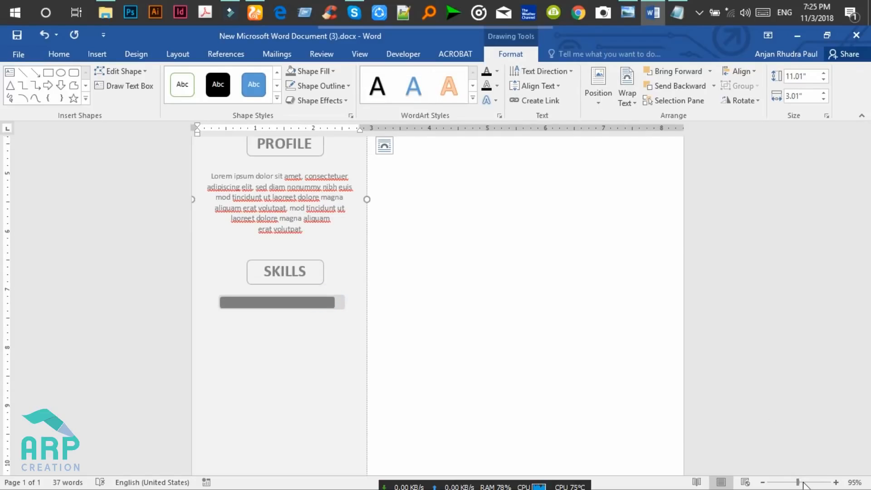
Save, Ctrl-drag a copy of the two-layer bar below, and view the reference preview.
left_click_drag(797, 482, 803, 482)
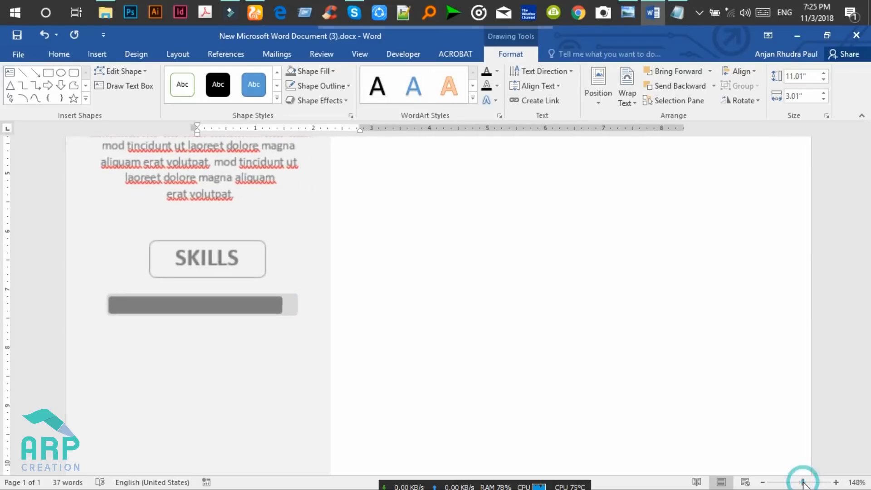
left_click(238, 306)
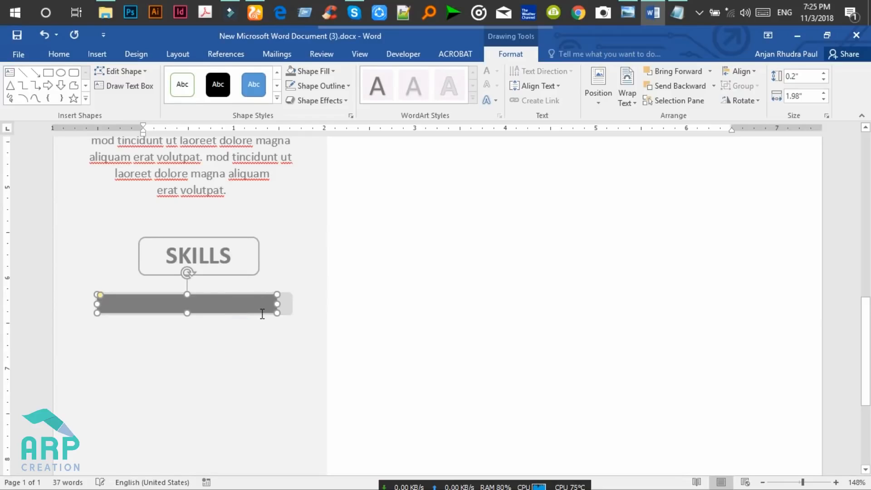
left_click(289, 302)
left_click(263, 307, "shift")
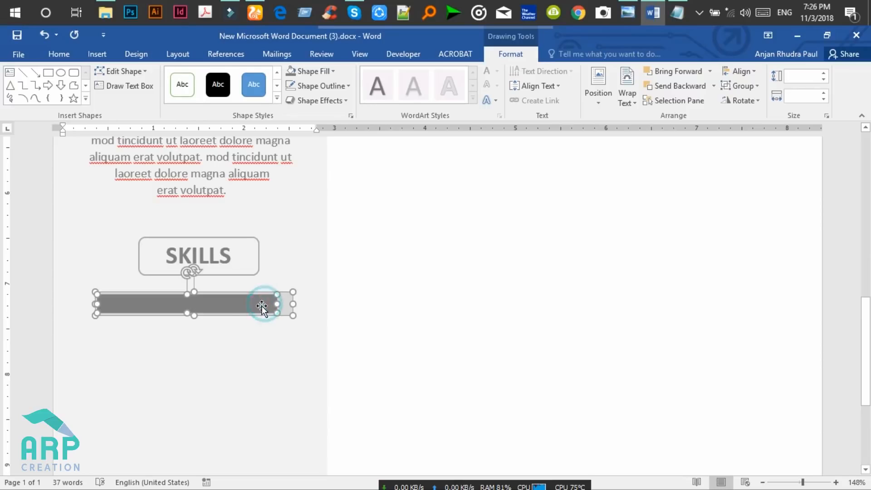
key("ctrl+s")
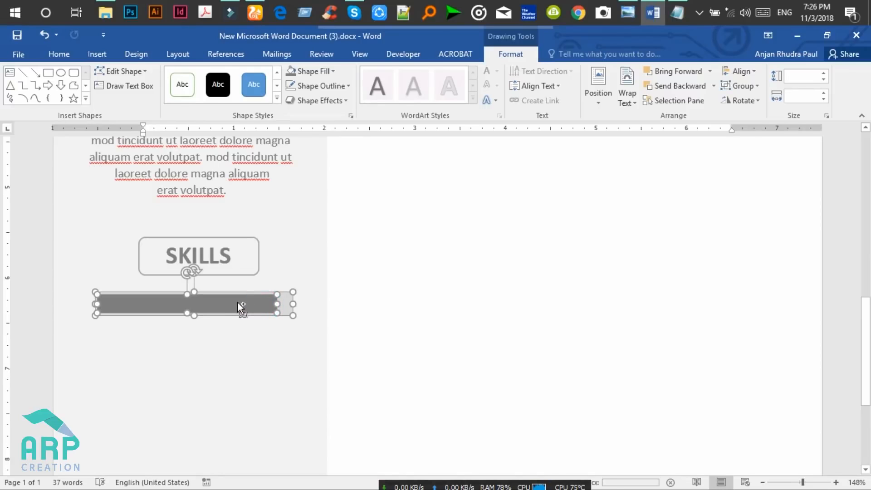
left_click_drag(238, 302, 237, 352)
left_click(622, 5)
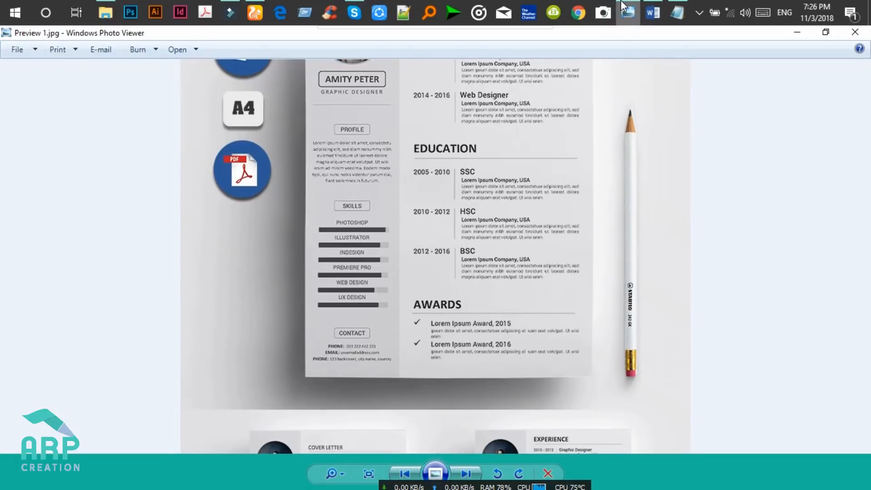
Type the label PHOTOSHOP in the text box above the first skill bar.
left_click(623, 6)
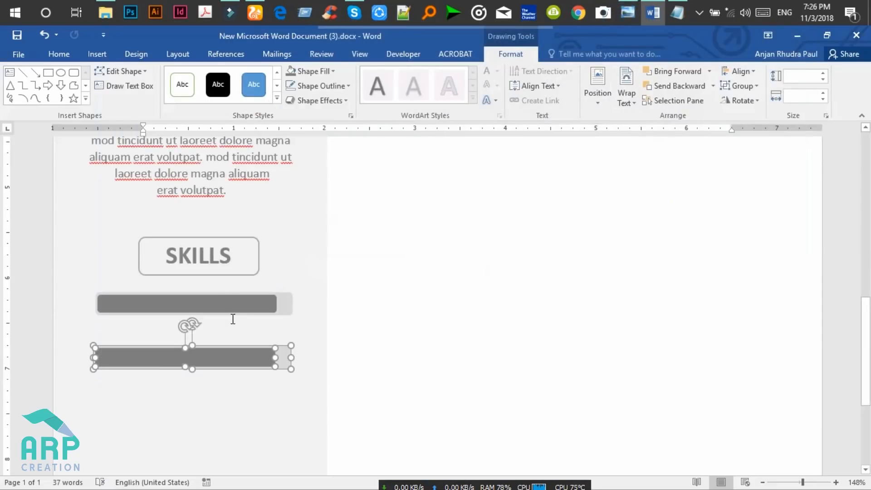
left_click(190, 285)
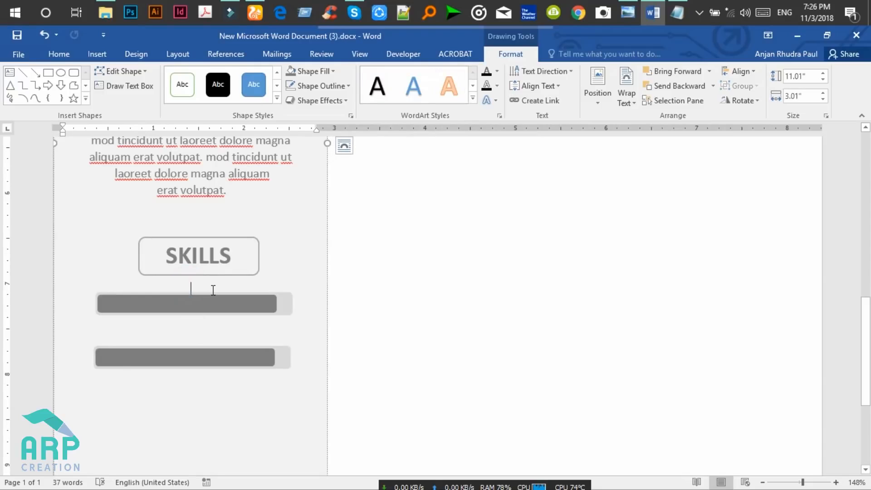
type("a")
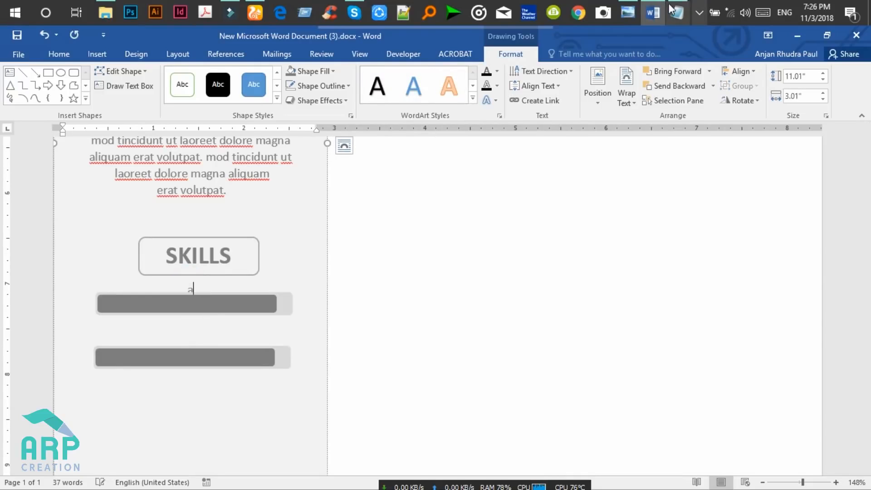
left_click(626, 8)
left_click(626, 8)
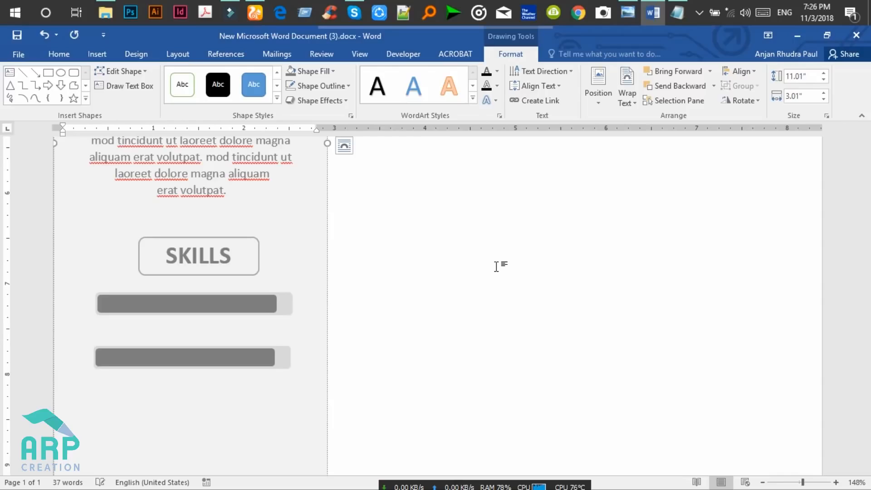
type("PHOTOSHOP")
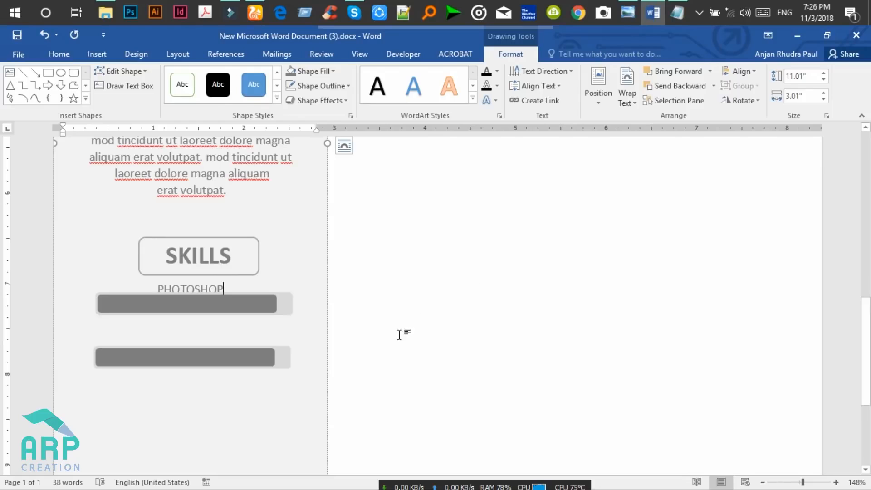
Stretch the first grey bar slightly right and nudge it down below the label.
left_click(60, 53)
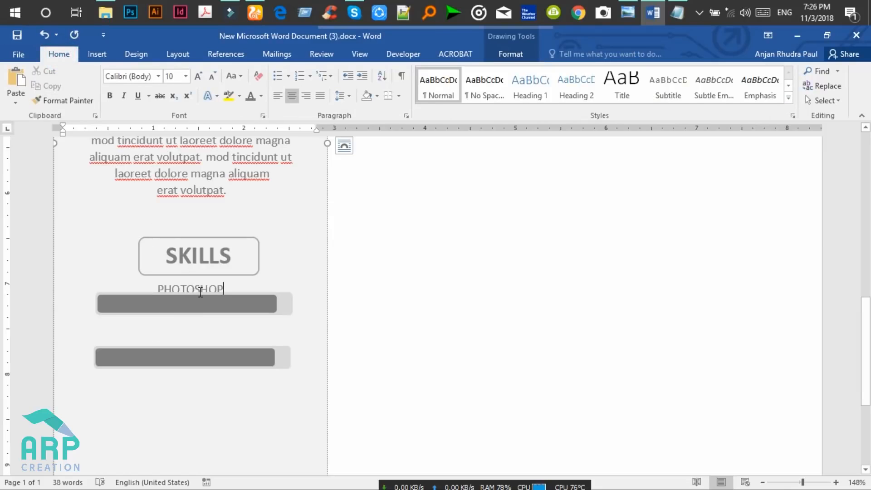
left_click(635, 5)
left_click(635, 5)
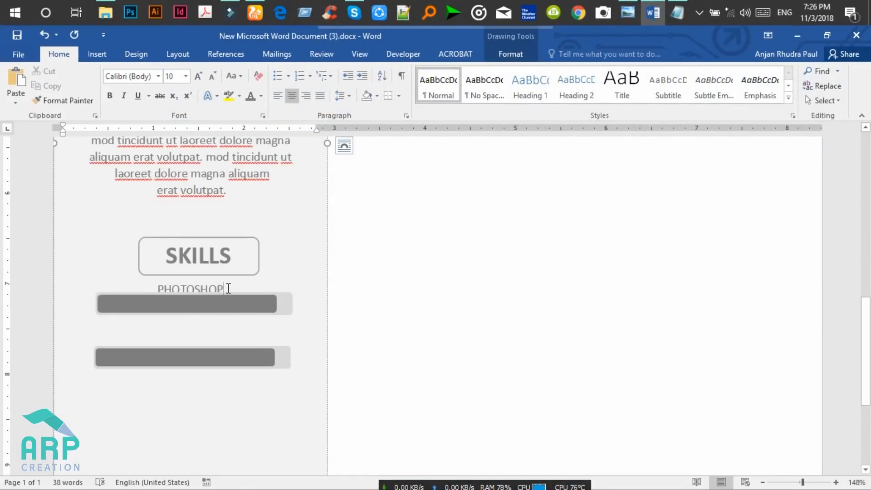
left_click(245, 299)
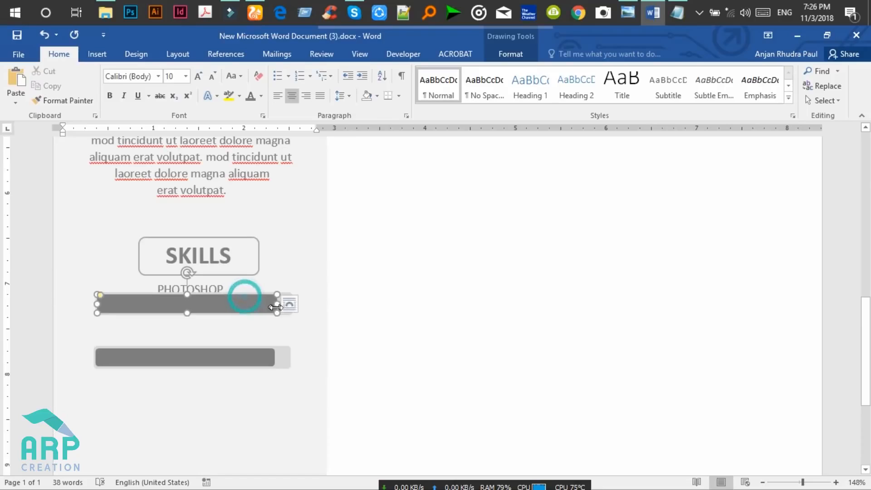
left_click_drag(277, 313, 293, 315)
key("Down")
key("Down")
key("Down")
key("Down")
key("Down")
key("Down")
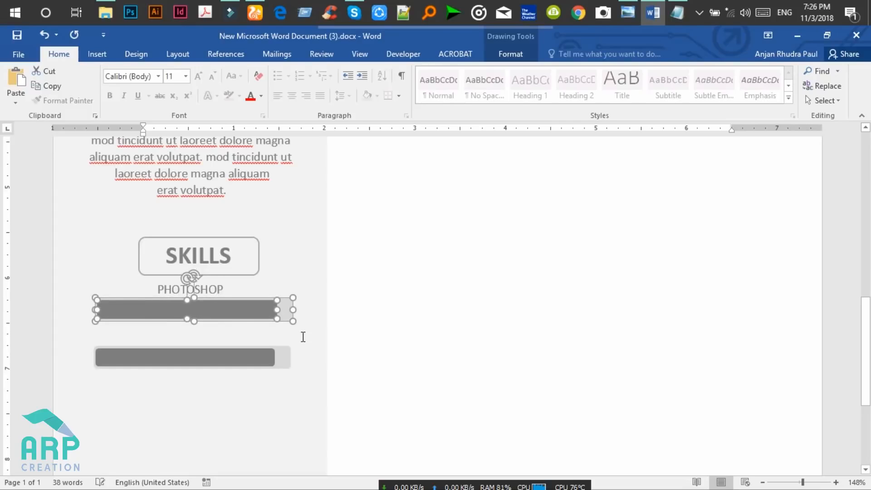
key("Down")
key("Down")
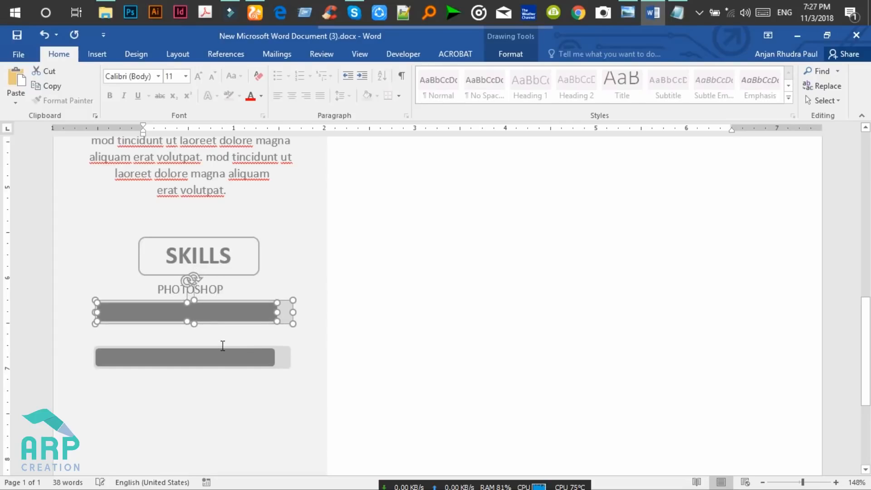
Make the PHOTOSHOP label bold and dark grey.
left_click(225, 288)
left_click_drag(224, 288, 157, 291)
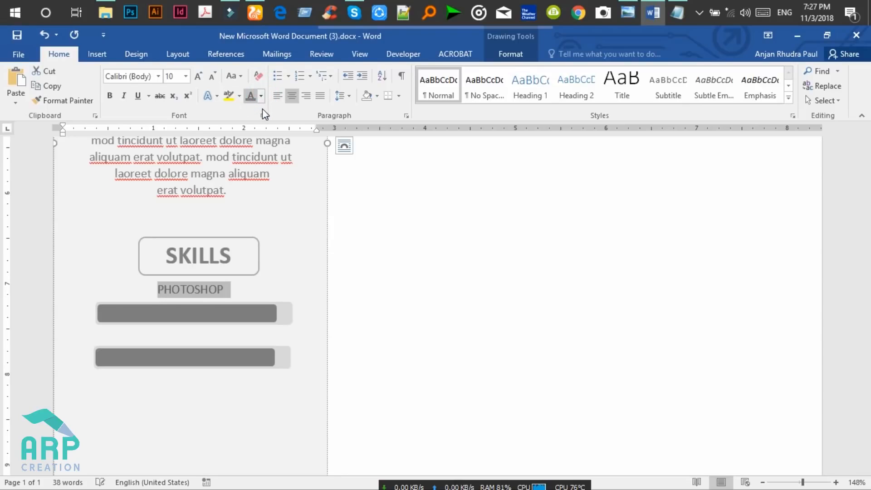
left_click(261, 95)
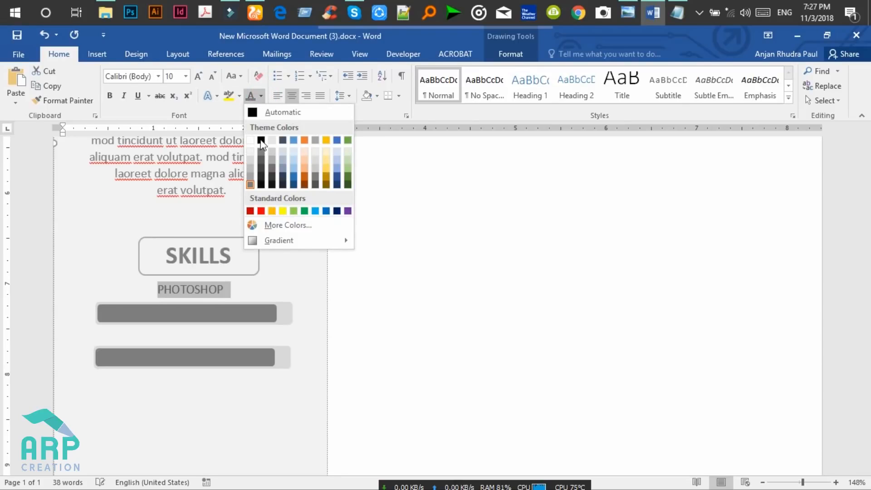
left_click(262, 161)
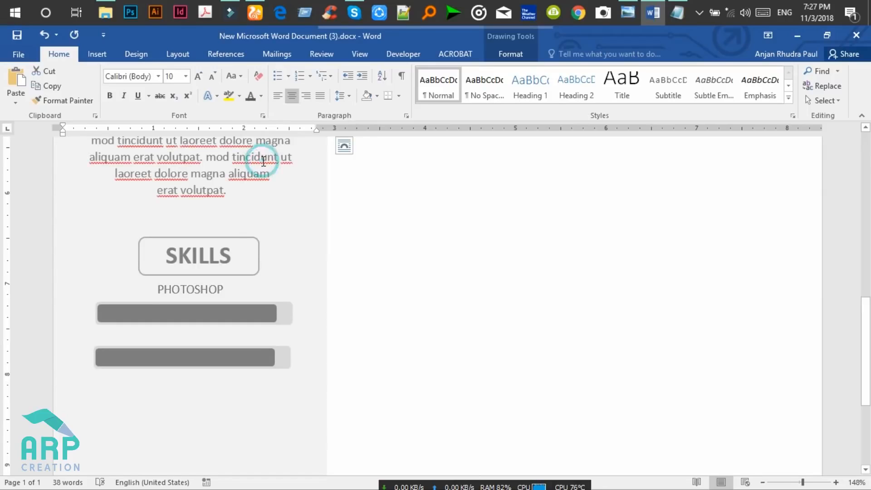
left_click(109, 95)
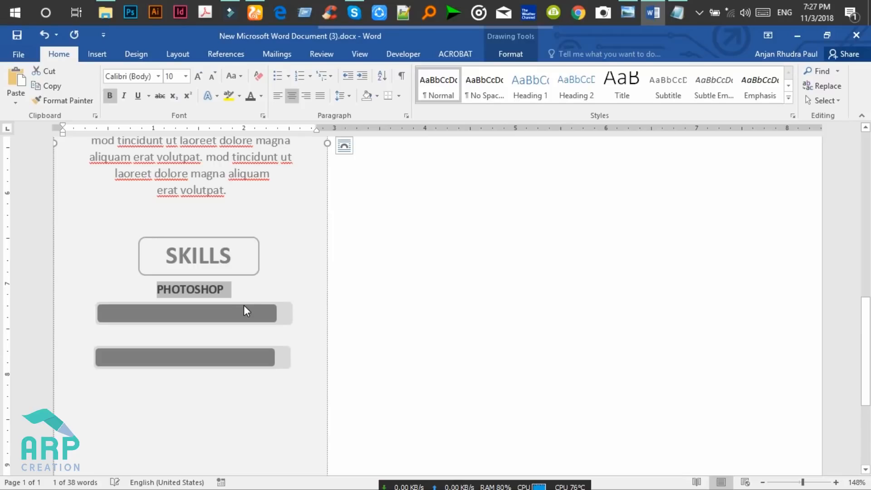
Check the PHOTOSHOP formatting and add a new line below the first bar.
left_click(224, 293)
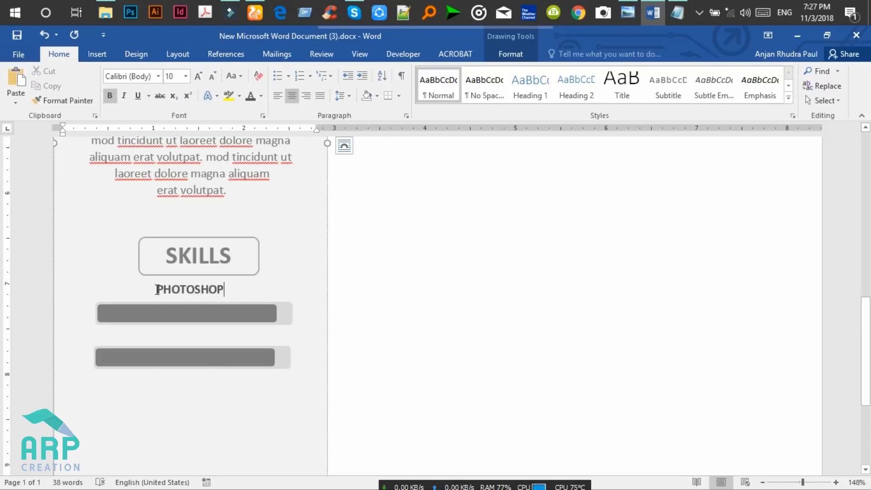
left_click(157, 289)
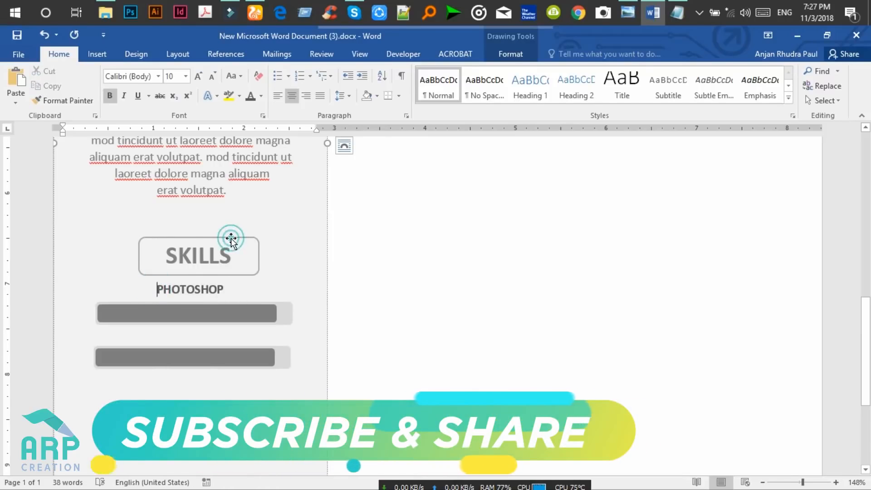
left_click(230, 237)
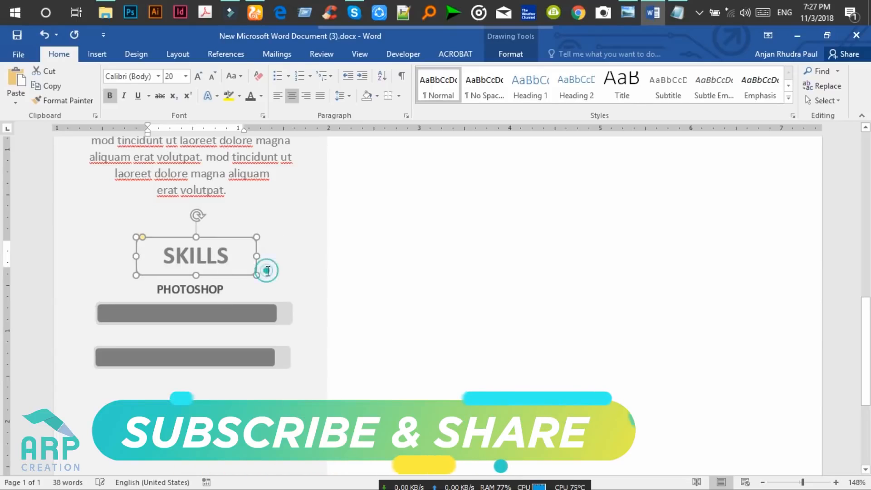
left_click(264, 297)
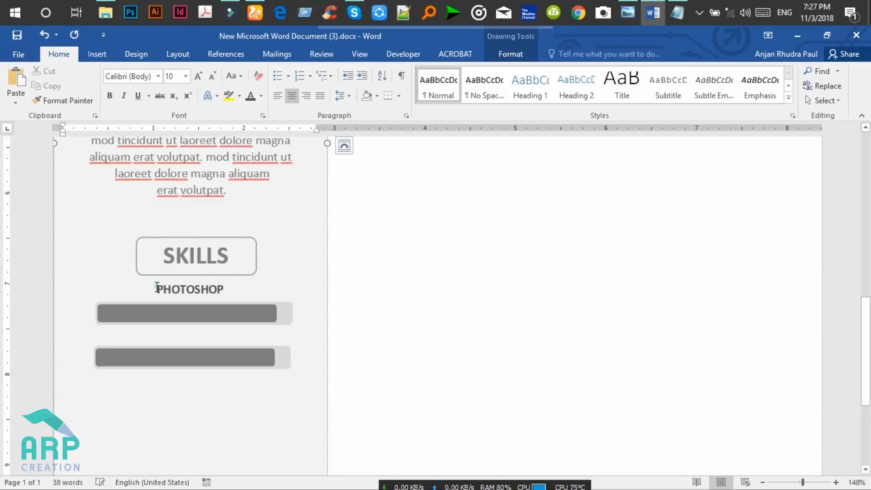
left_click(184, 289)
left_click(158, 289)
left_click_drag(177, 290, 230, 290)
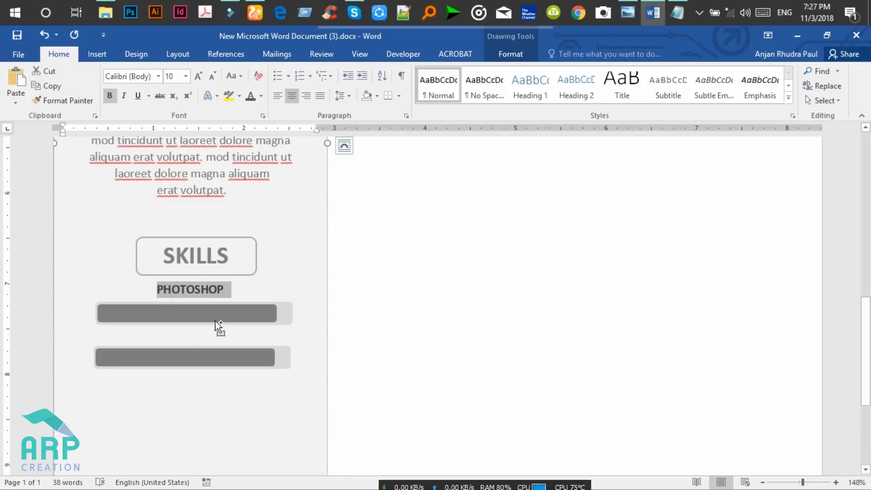
left_click(193, 334)
key("Return")
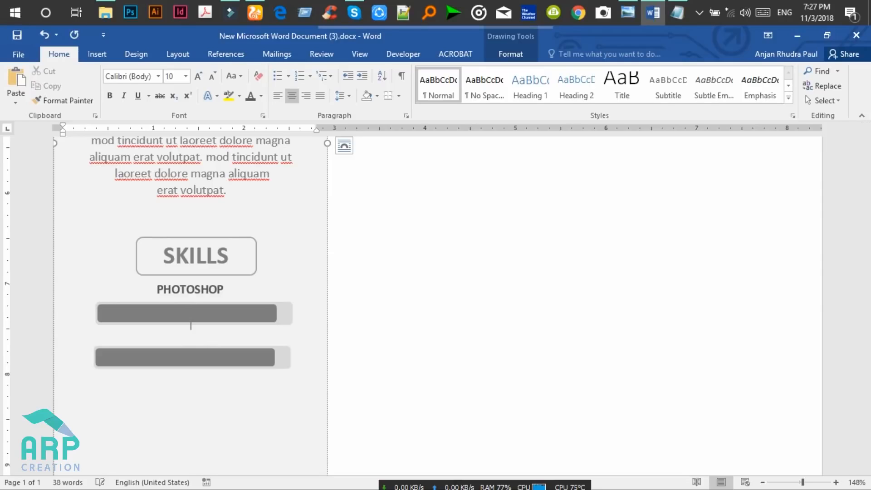
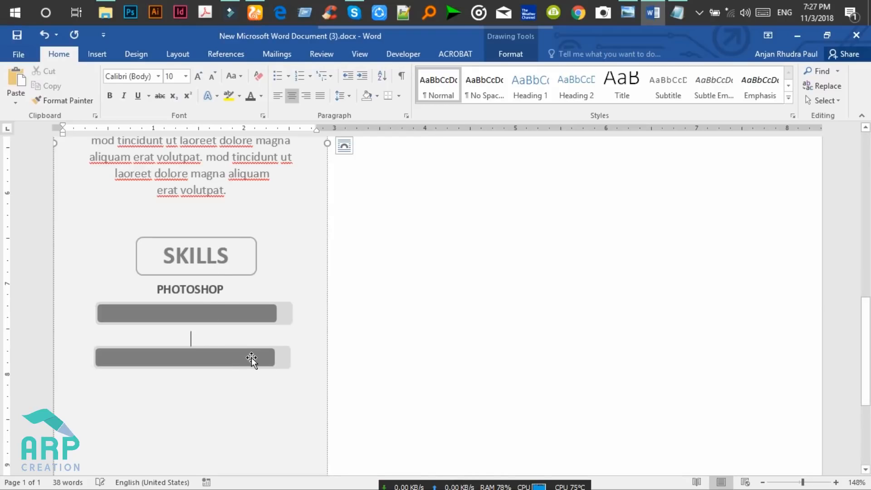
Paste a second PHOTOSHOP label above the lower bar and nudge that bar pair down.
type("PHOTOSHOP")
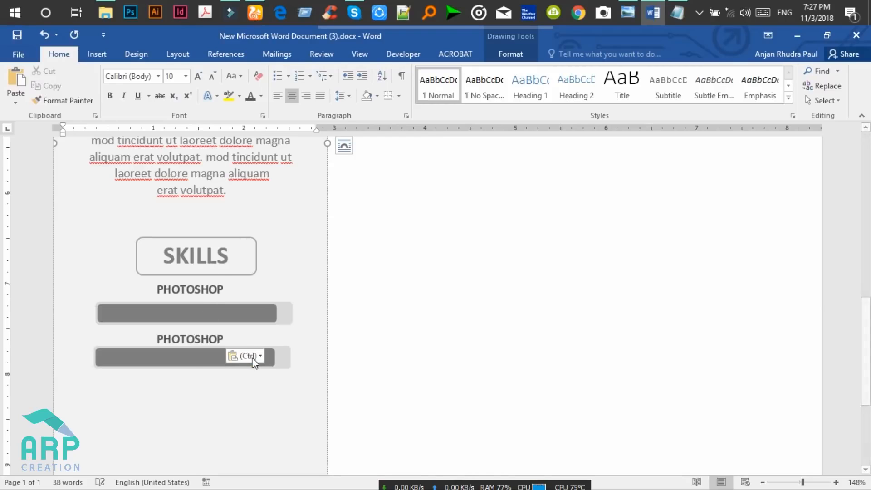
left_click(206, 360)
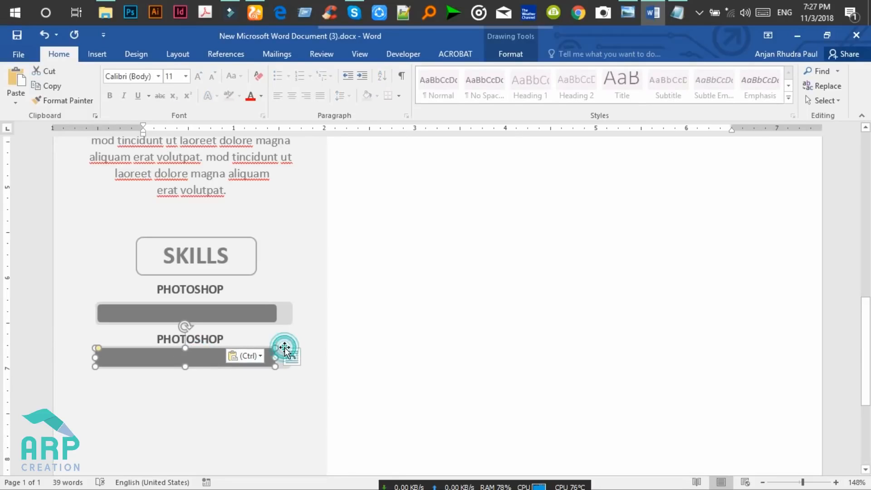
left_click(207, 356, "shift")
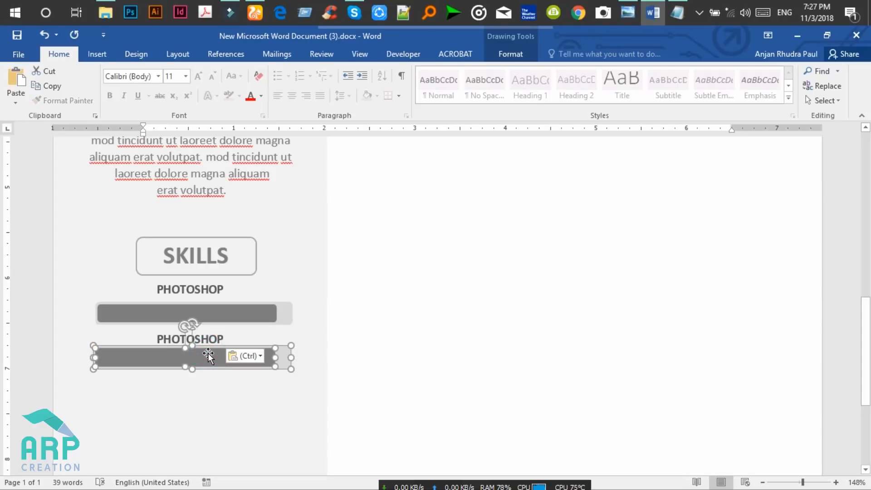
key("Down")
key("Down")
key("Down")
key("Down")
key("Down")
key("Down")
key("Down")
key("Down")
key("Down")
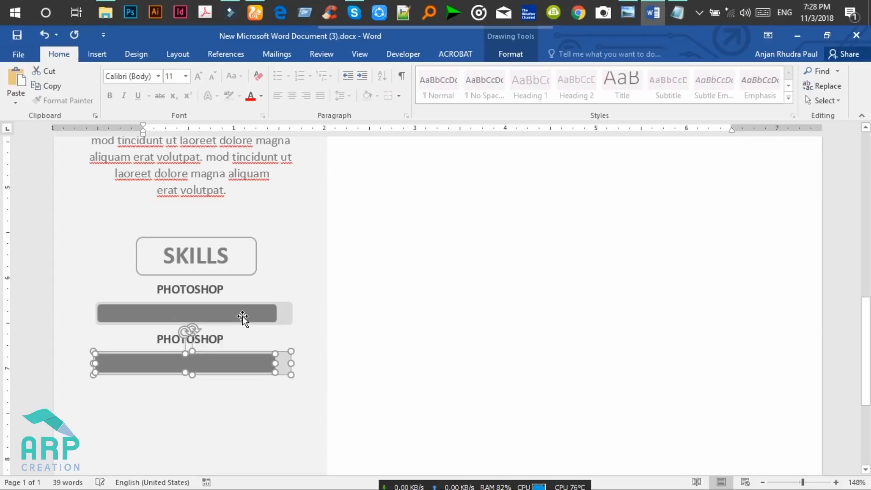
left_click(283, 312, "shift")
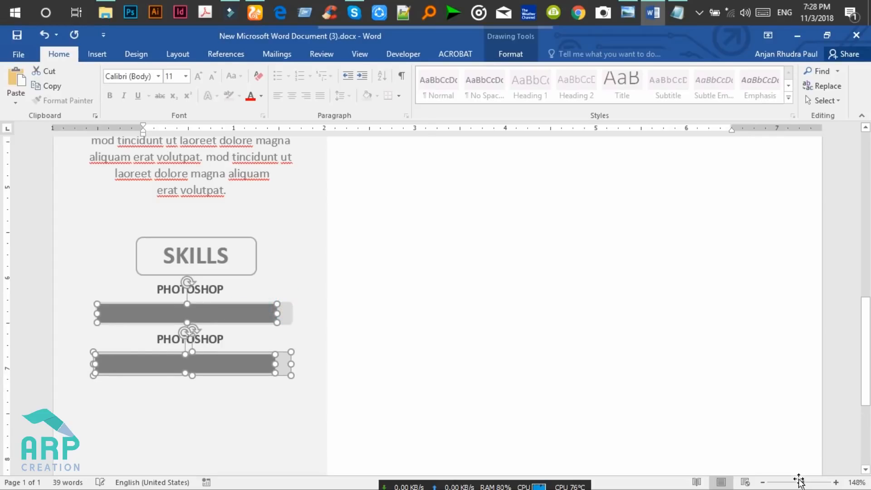
Copy the selected bar pairs down the sidebar twice, giving six skill bars in total.
left_click_drag(797, 481, 795, 482)
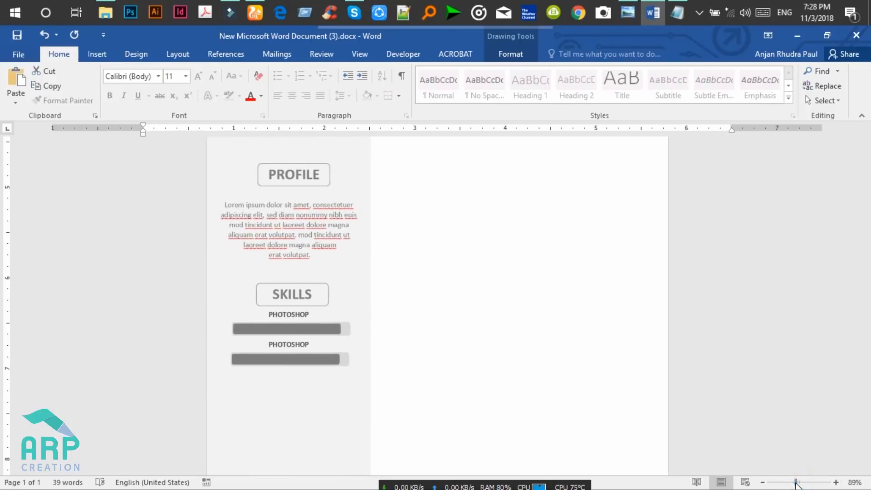
left_click_drag(318, 329, 311, 379)
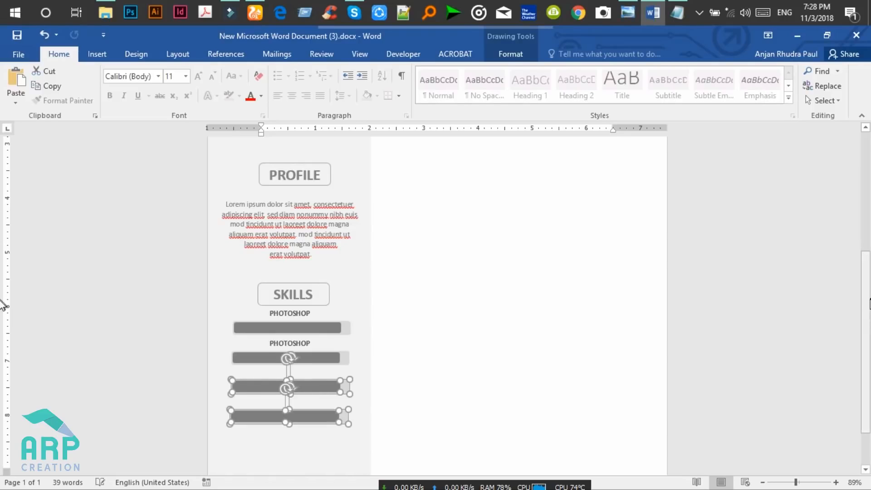
scroll(2, 326, "down", 1)
scroll(2, 329, "down", 2)
scroll(2, 345, "up", 2)
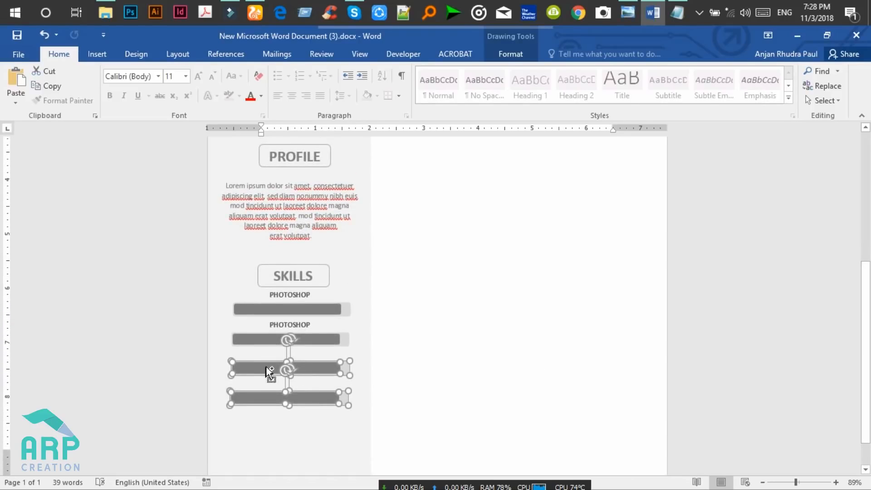
left_click(623, 9)
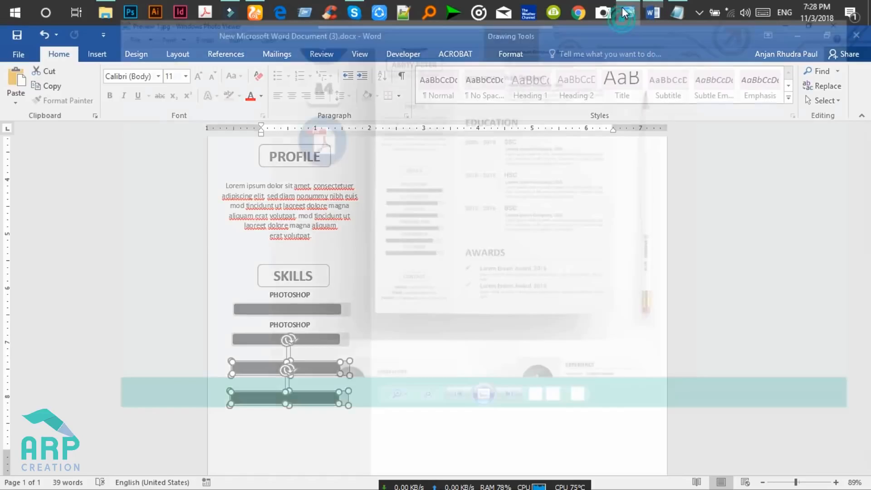
left_click(623, 9)
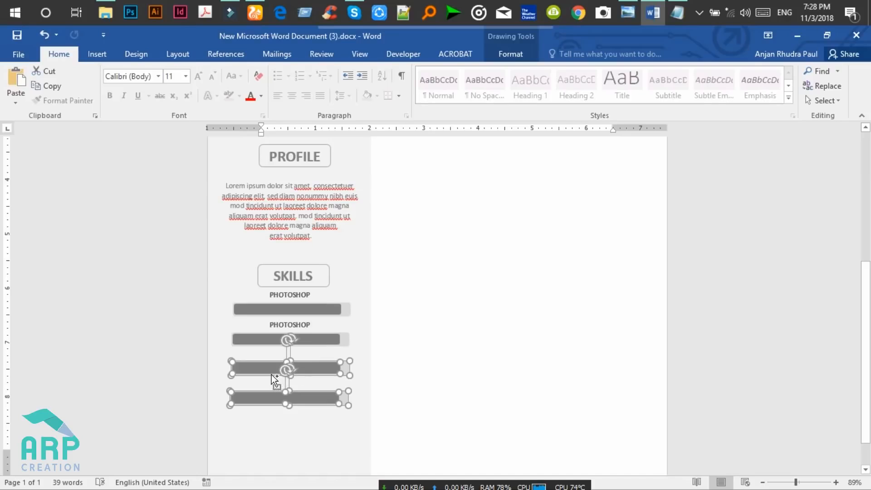
left_click_drag(271, 369, 268, 424)
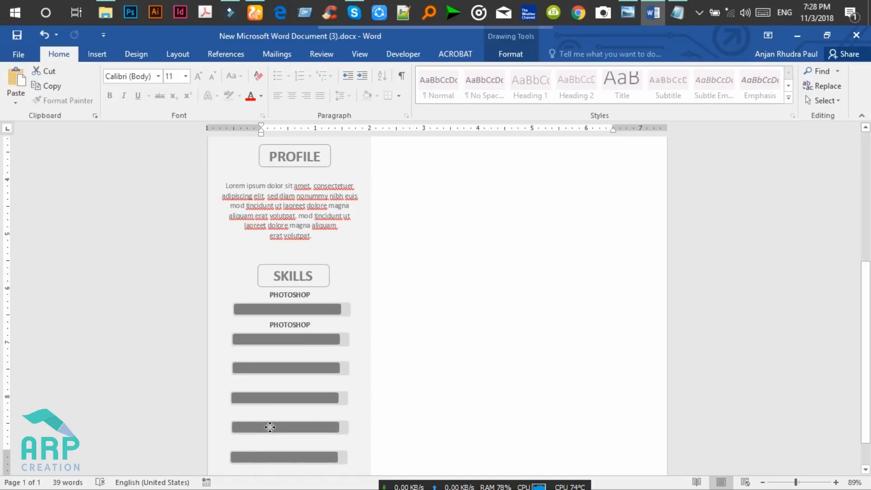
left_click(269, 397, "shift")
left_click(628, 13)
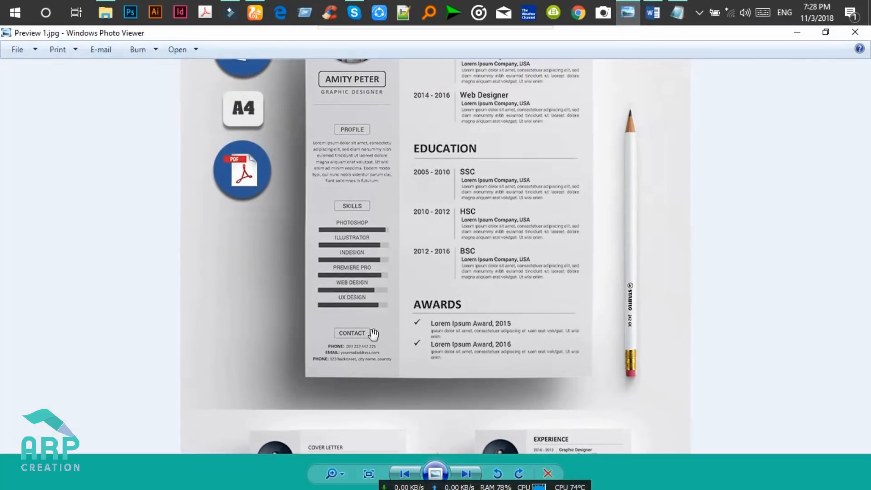
left_click(802, 33)
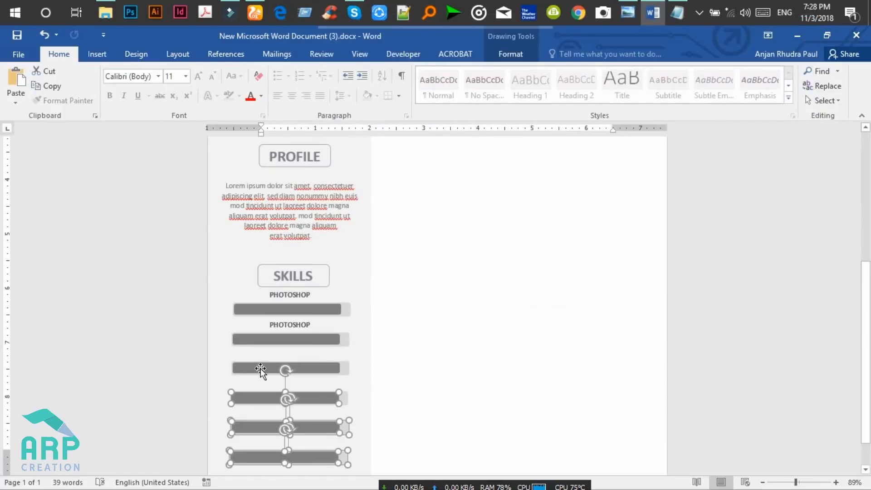
Select all the skill bars with their light backgrounds and make them thinner.
left_click(347, 399, "shift")
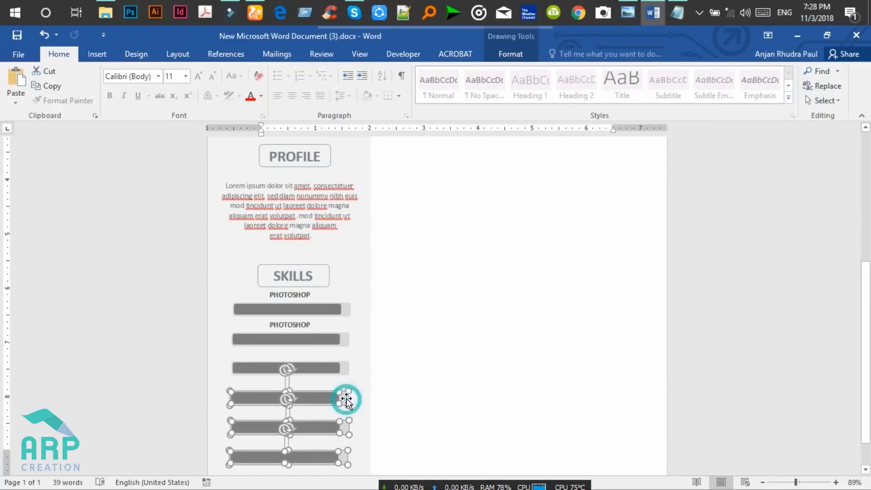
left_click(325, 365, "shift")
left_click(346, 369, "shift")
left_click(329, 340, "shift")
left_click(346, 337, "shift")
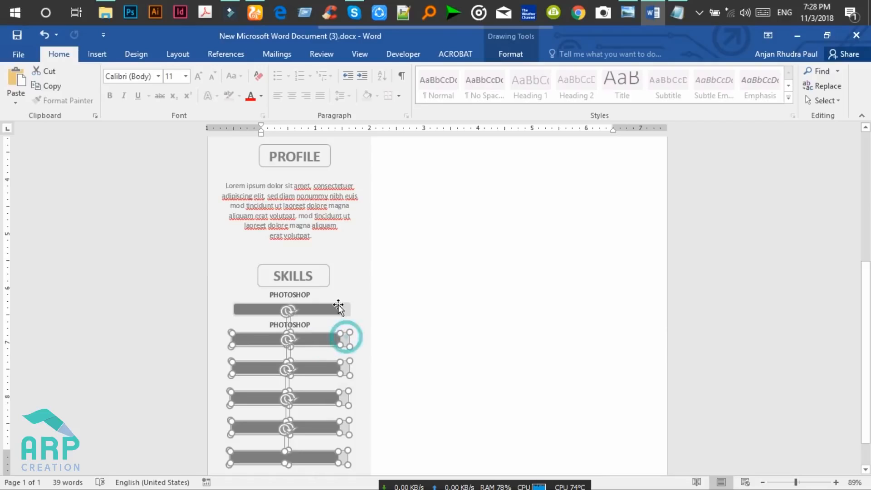
left_click(327, 307, "shift")
left_click(350, 307, "shift")
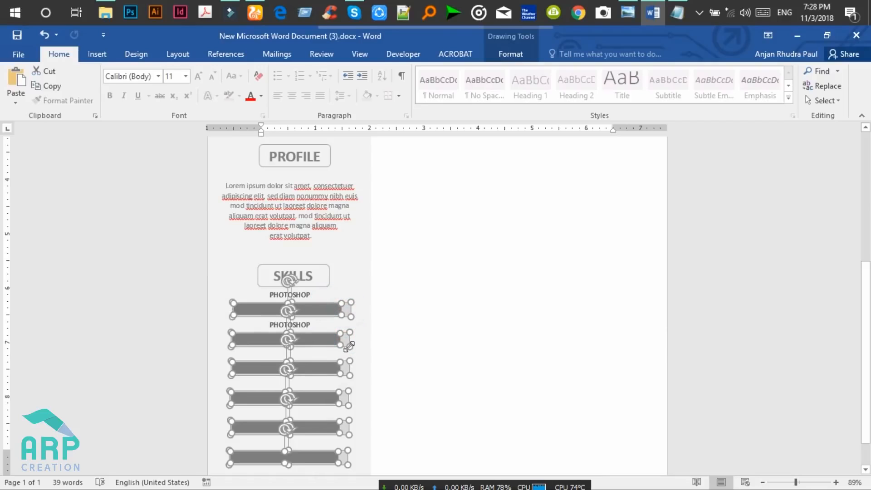
mouse_move(286, 465)
left_mouse_down()
mouse_move(288, 451)
mouse_move(289, 465)
mouse_move(294, 459)
left_mouse_up()
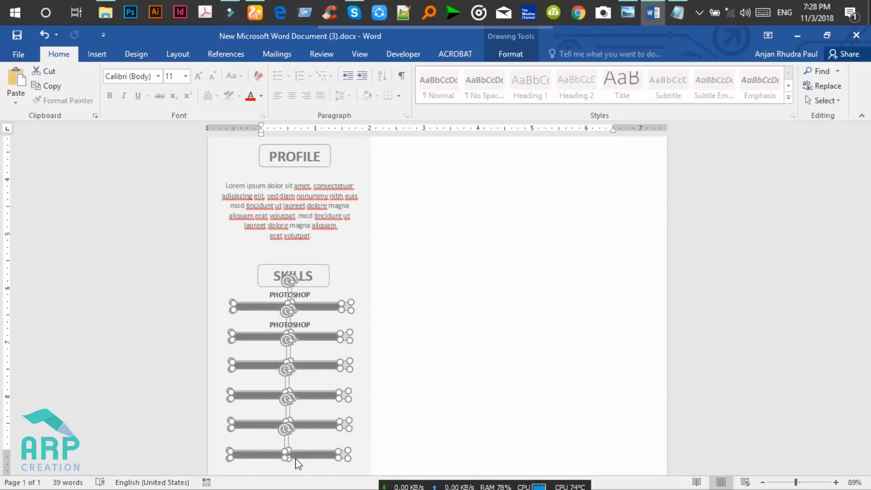
Nudge the second skill bar and its background up two steps.
left_click(370, 345)
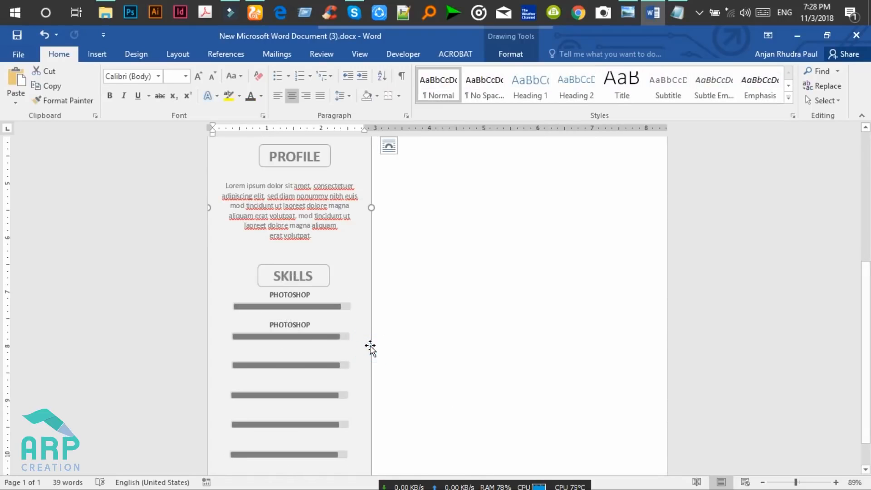
left_click(321, 338)
left_click_drag(796, 482, 802, 483)
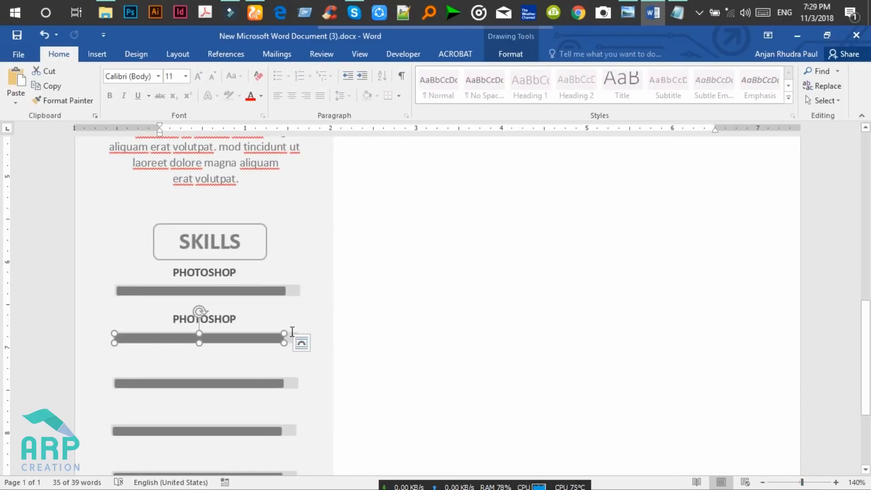
left_click(291, 335)
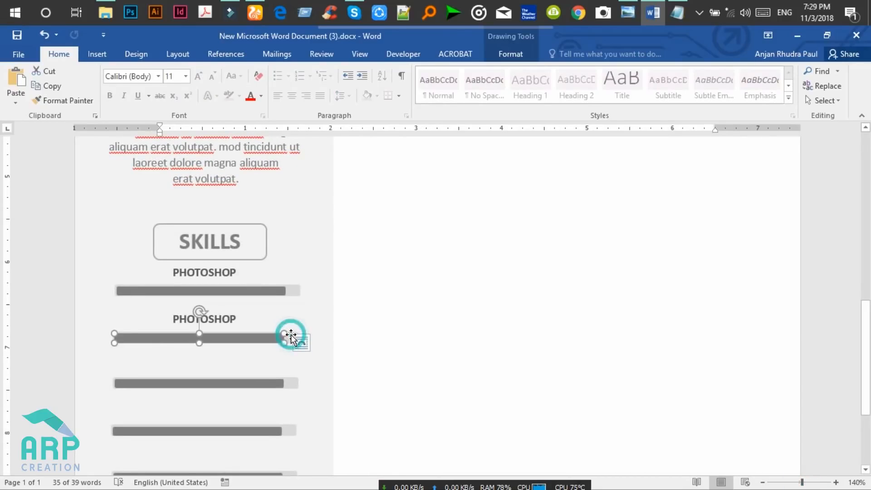
left_click(263, 338, "shift")
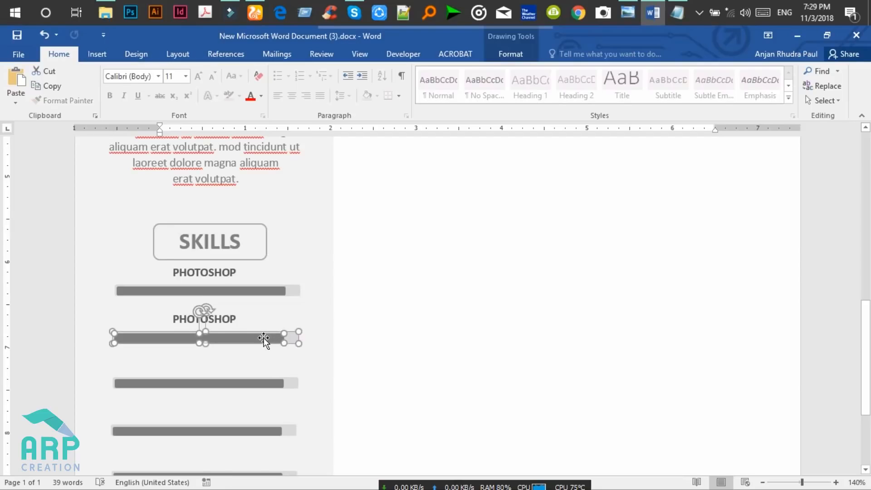
key("Up")
key("Up")
key("Up")
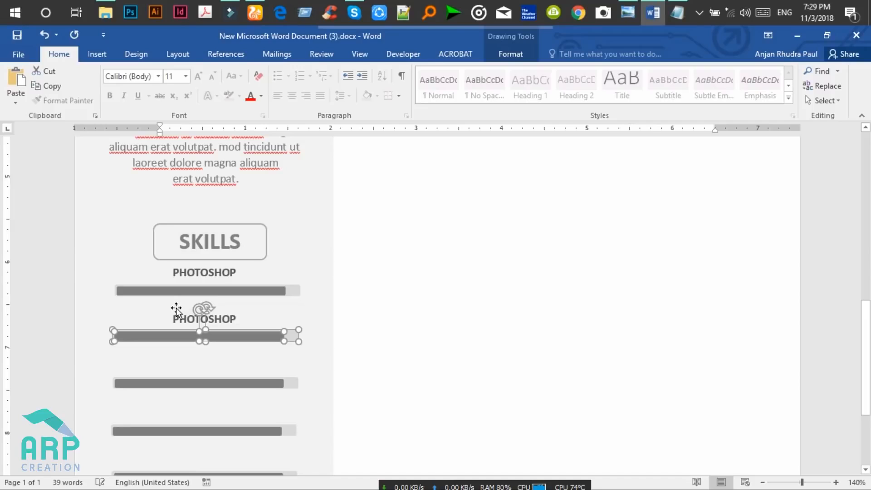
key("Up")
key("Up")
key("Up")
key("Up")
key("Up")
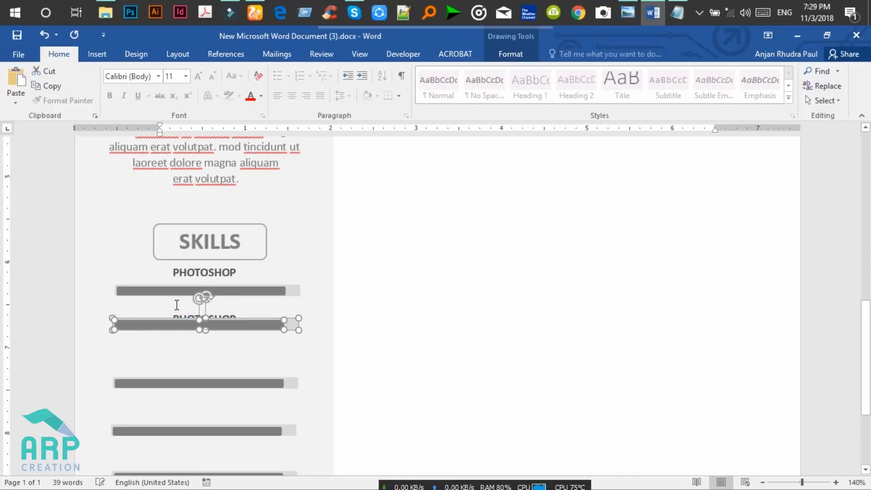
Delete the empty line above the second PHOTOSHOP label.
double_click(176, 307)
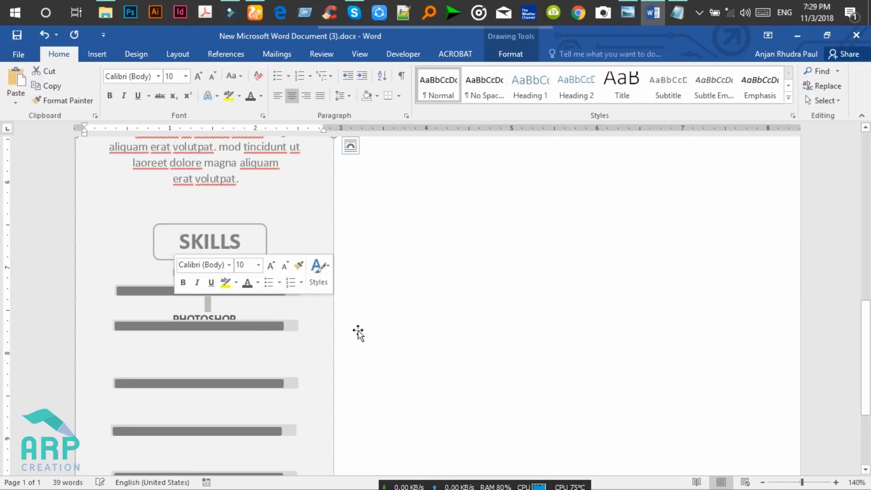
key("Delete")
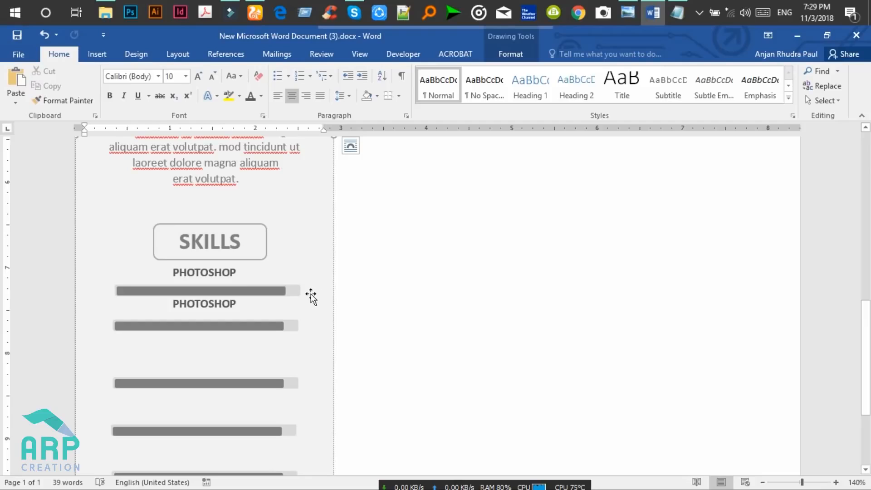
left_click(297, 292)
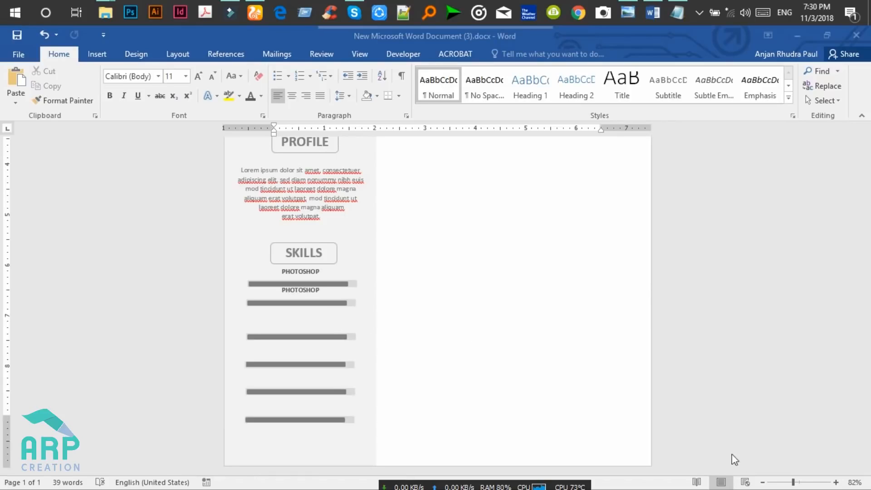
At 100% zoom, nudge the second PHOTOSHOP skill bar up slightly.
left_click(798, 482)
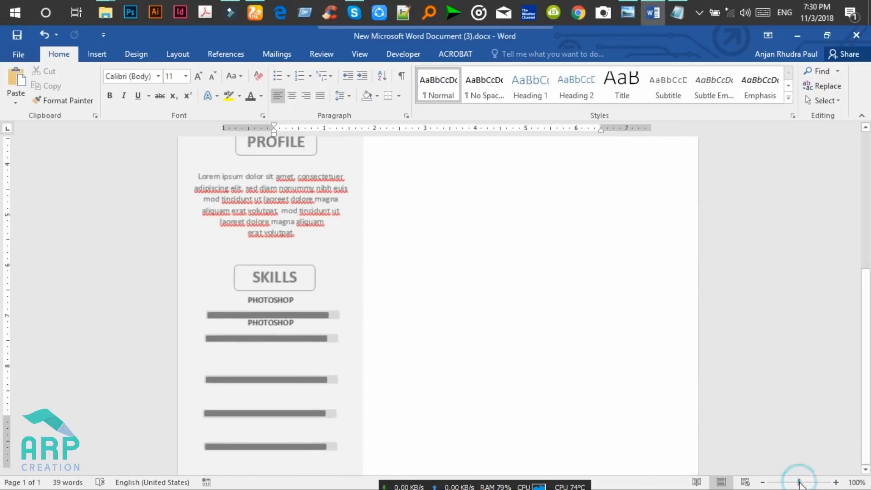
left_click(292, 336)
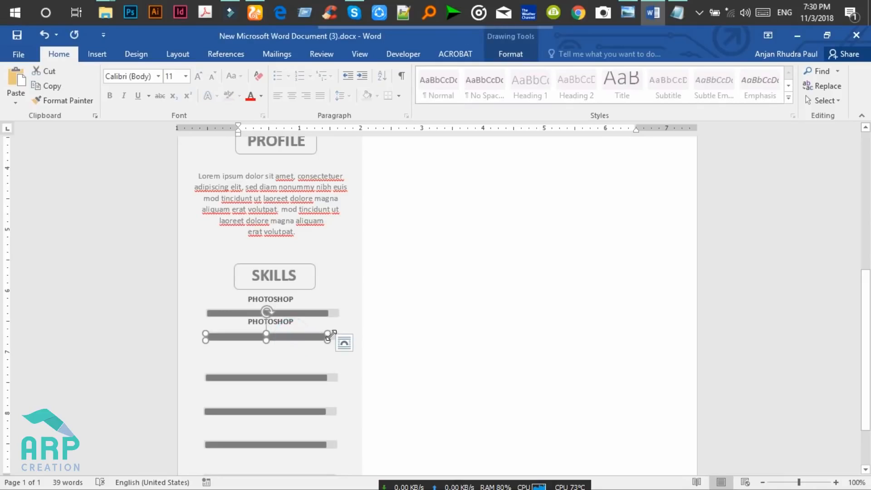
left_click_drag(332, 335, 333, 334)
key("Up")
key("Up")
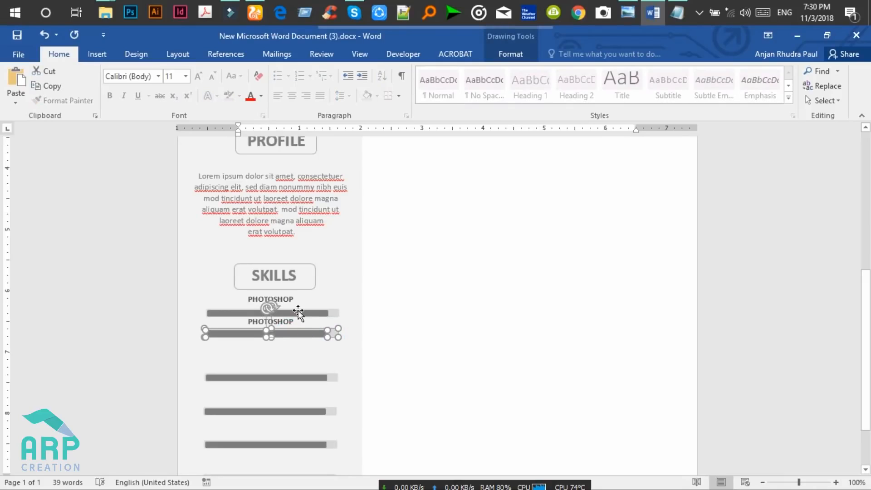
left_click(297, 311)
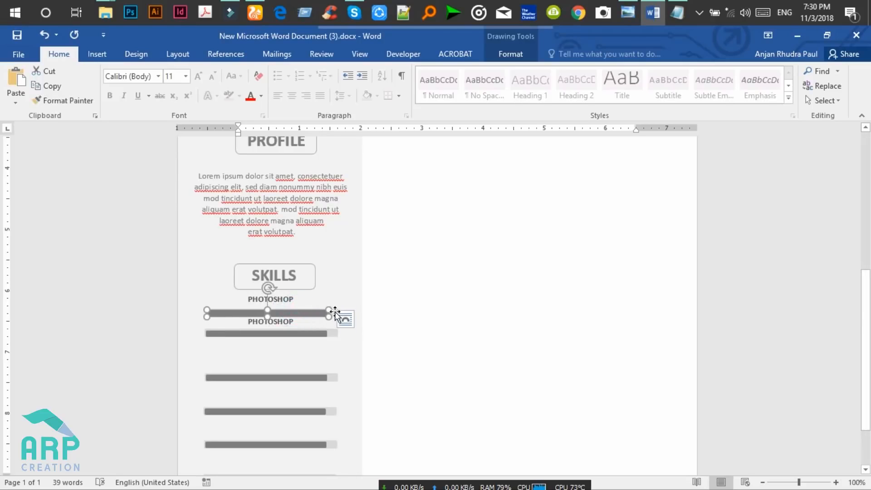
Nudge the top PHOTOSHOP bar and its light background up slightly.
key("ctrl+Home")
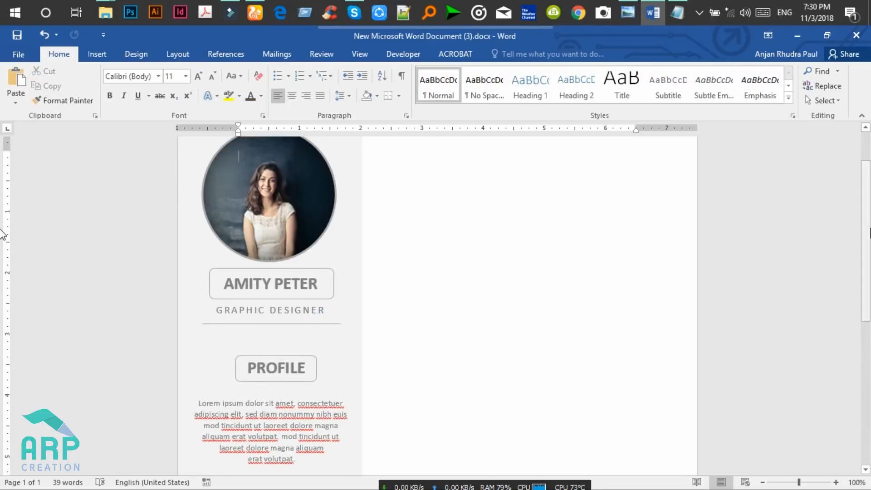
scroll(2, 235, "down", 6)
left_click(411, 276)
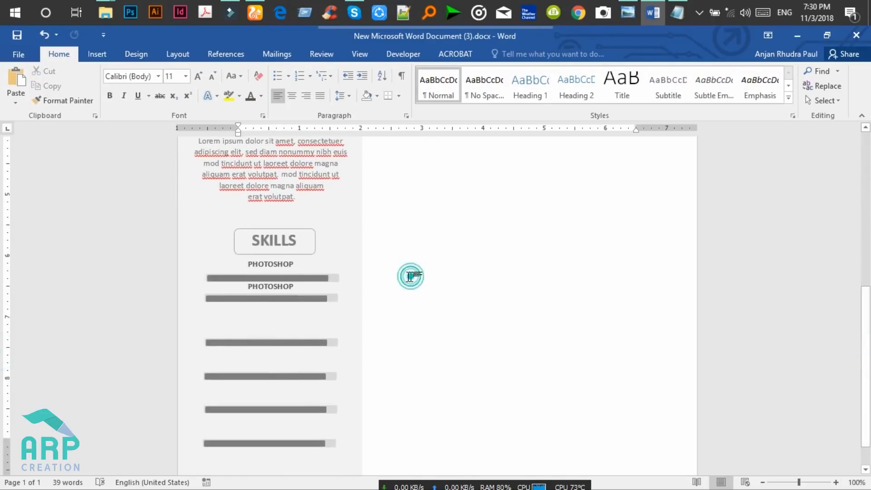
scroll(736, 344, "down", 6)
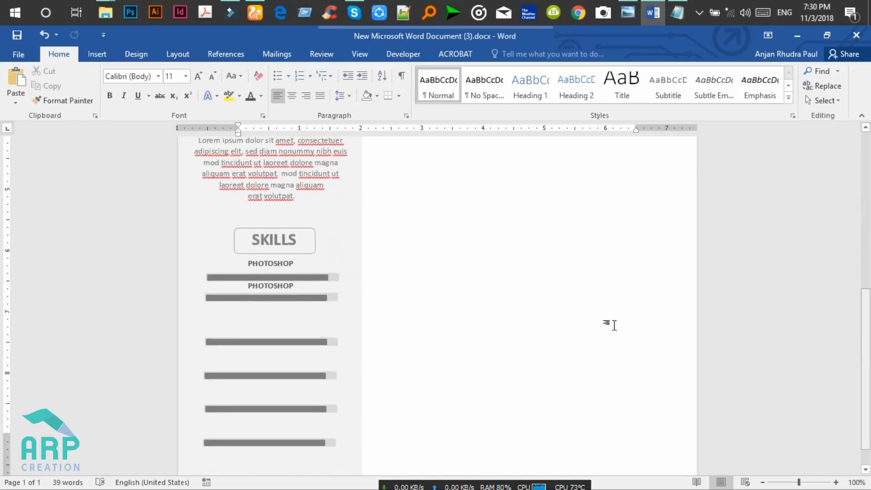
left_click(366, 294)
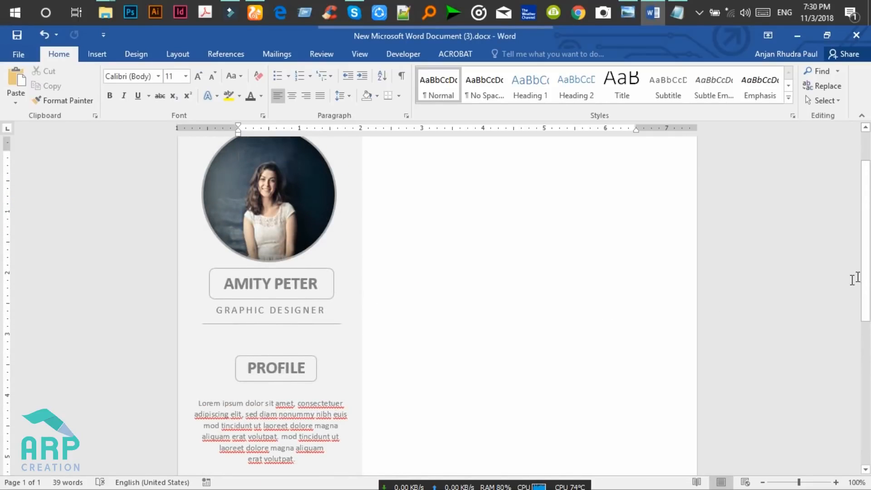
scroll(4, 263, "down", 5)
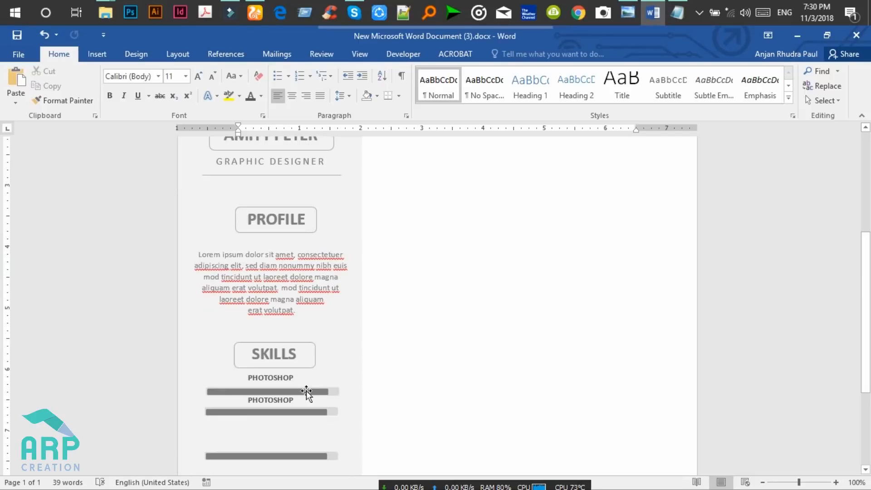
left_click(304, 390)
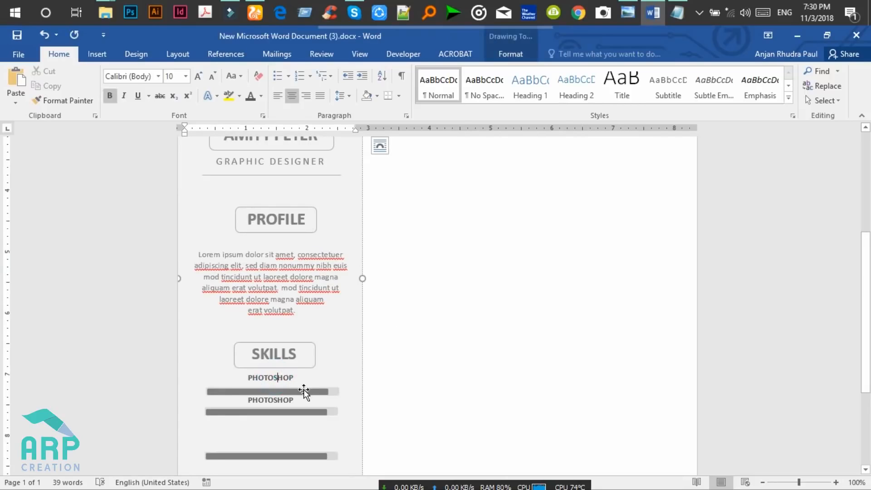
left_click(335, 391, "shift")
key("Up")
key("Up")
key("Up")
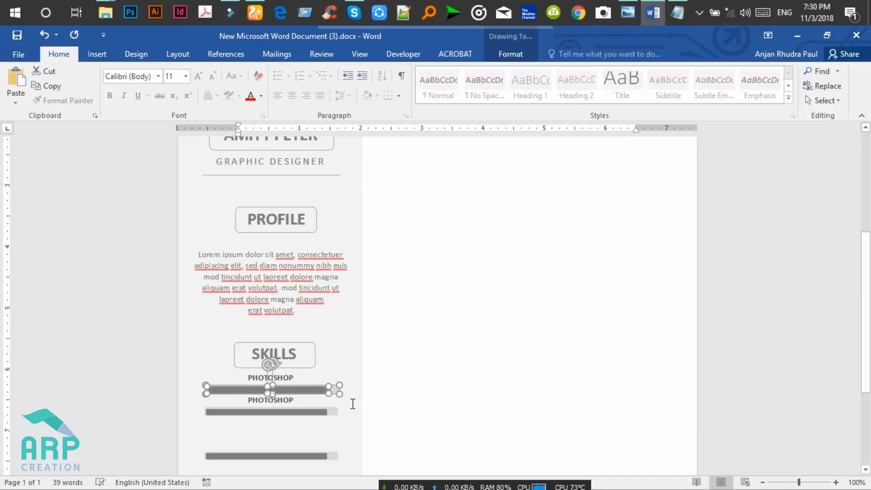
Paste a third PHOTOSHOP label below the second skill bar.
scroll(865, 279, "down", 4)
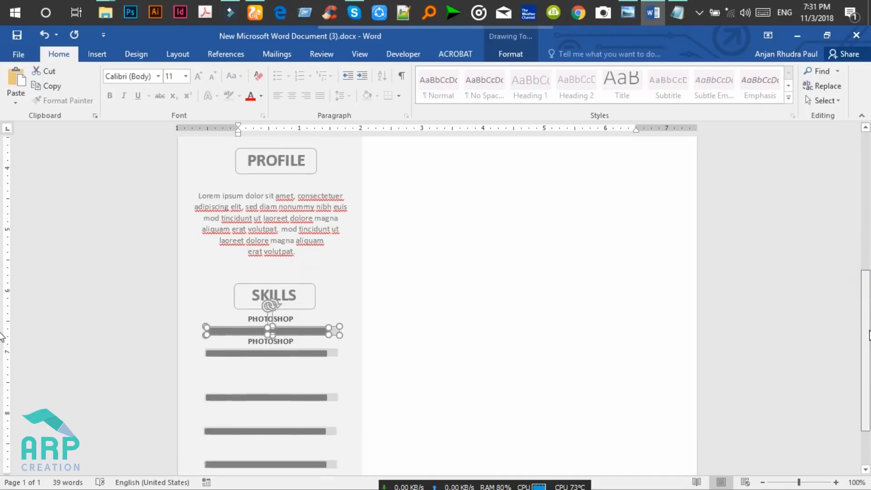
left_click(301, 355)
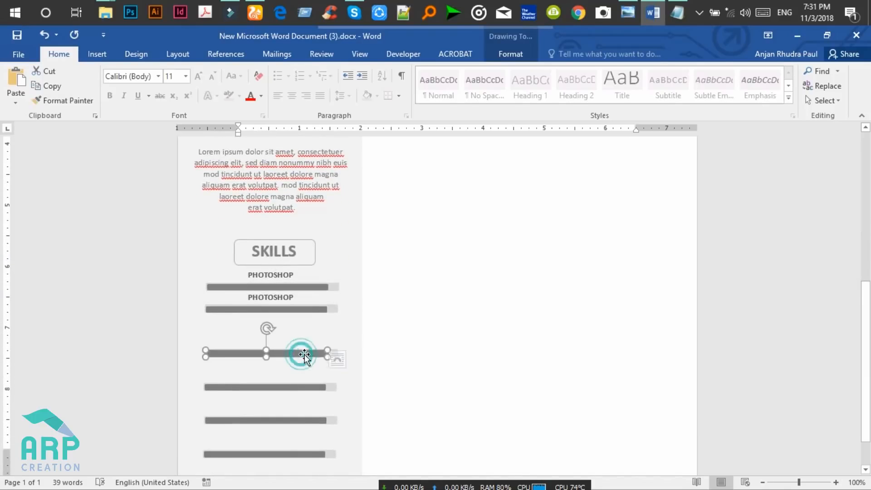
left_click(335, 351)
left_click_drag(867, 215, 867, 383)
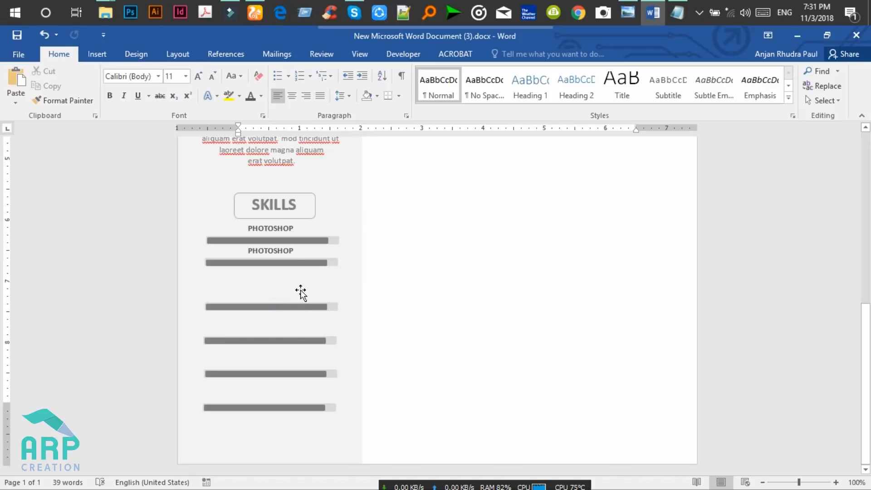
left_click(272, 307)
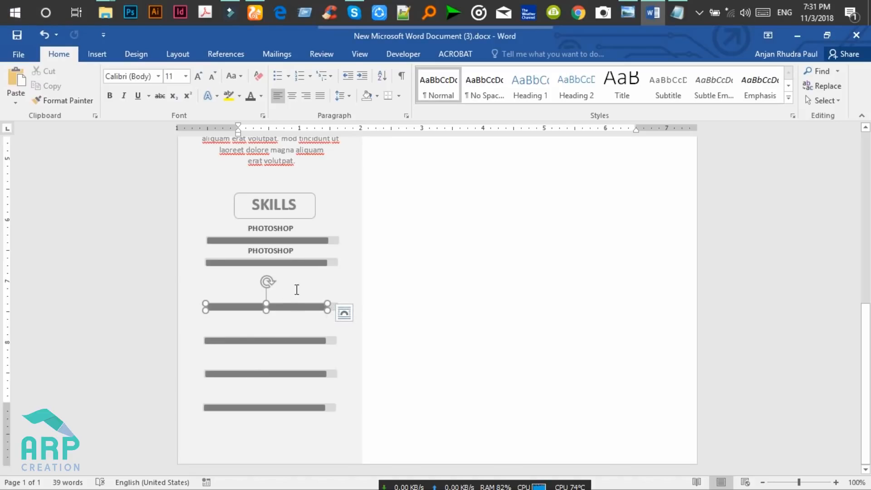
left_click(296, 249)
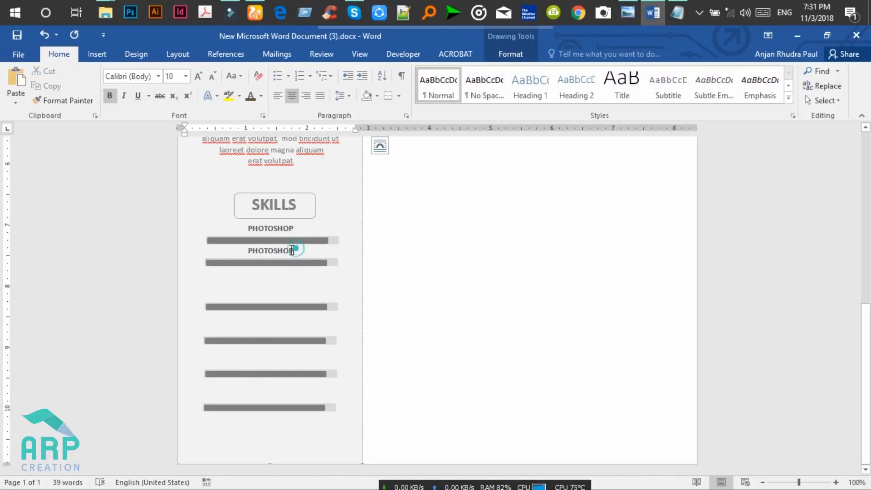
left_click_drag(296, 250, 247, 250)
key("ctrl+c")
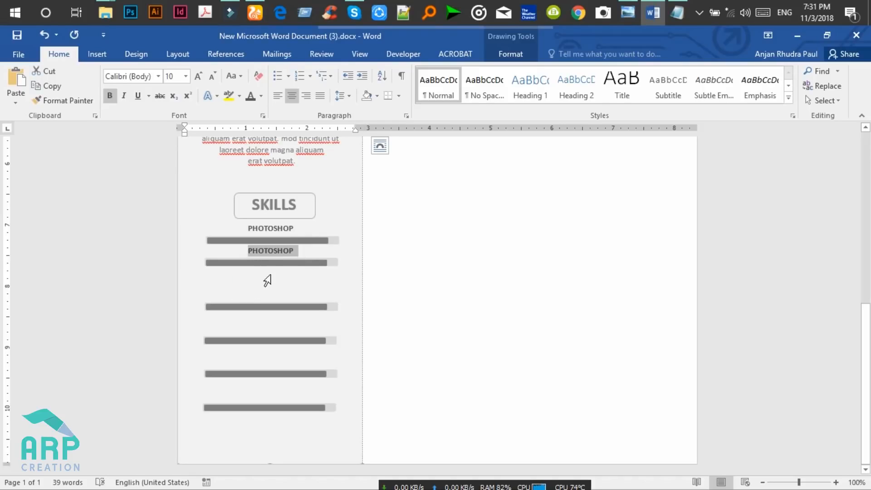
left_click(301, 251)
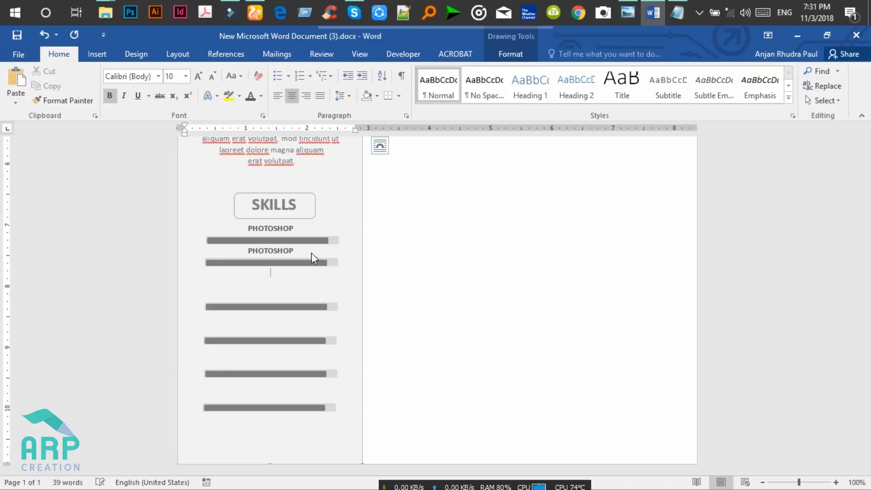
key("ctrl+v")
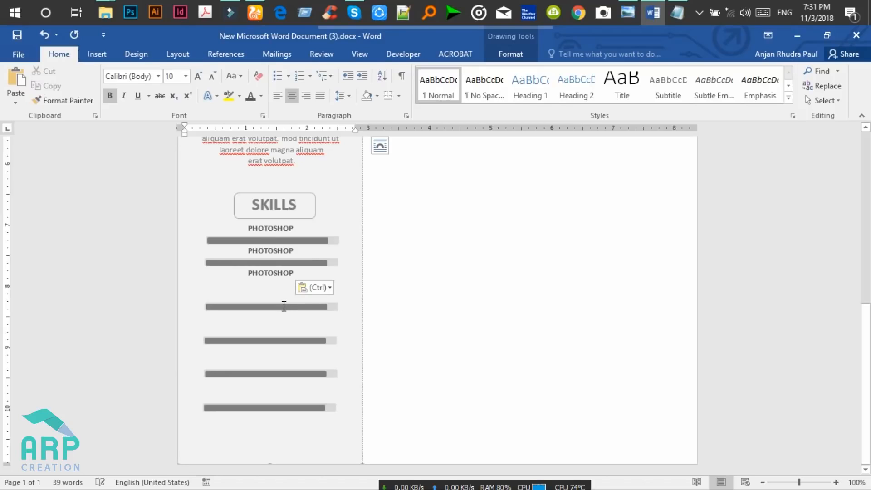
Move the third bar pair up under the third label, then paste a fourth PHOTOSHOP label.
left_click(326, 305)
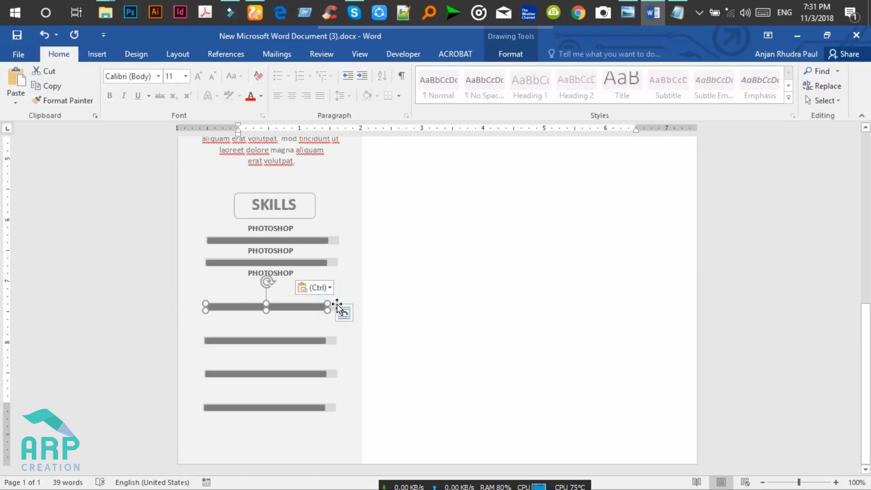
left_click(334, 306, "shift")
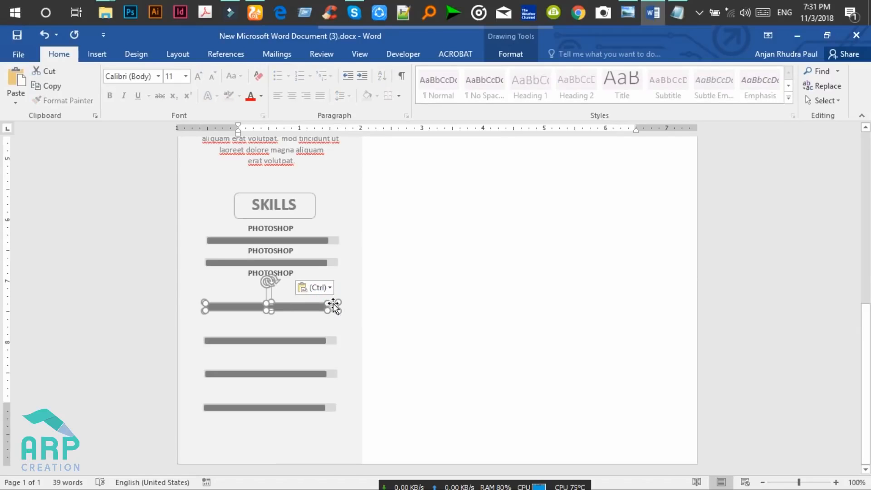
left_click_drag(294, 303, 294, 285)
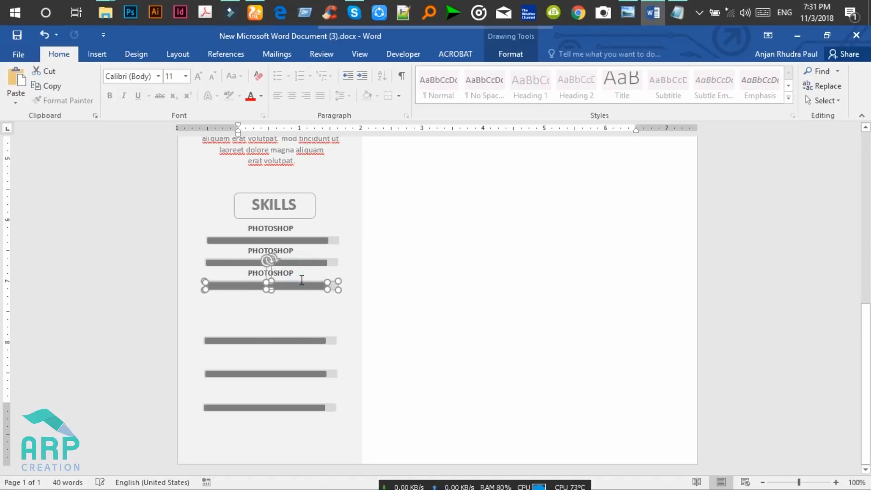
left_click(294, 272)
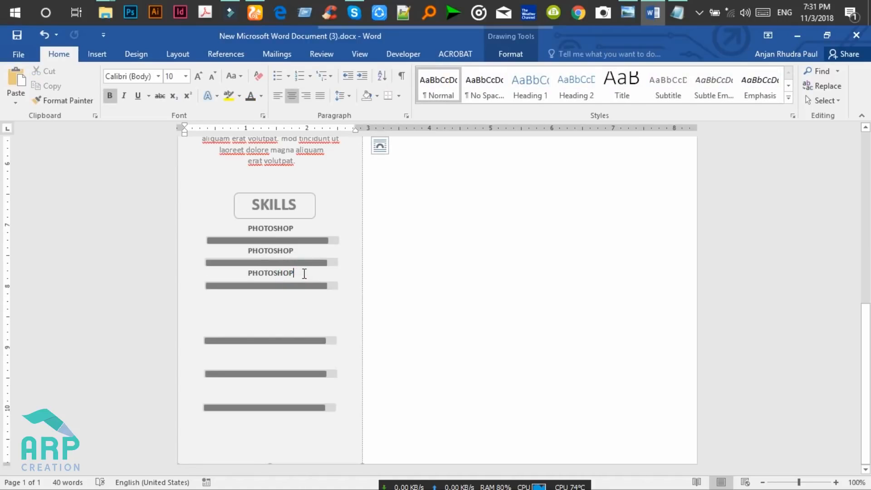
key("Return")
key("ctrl+v")
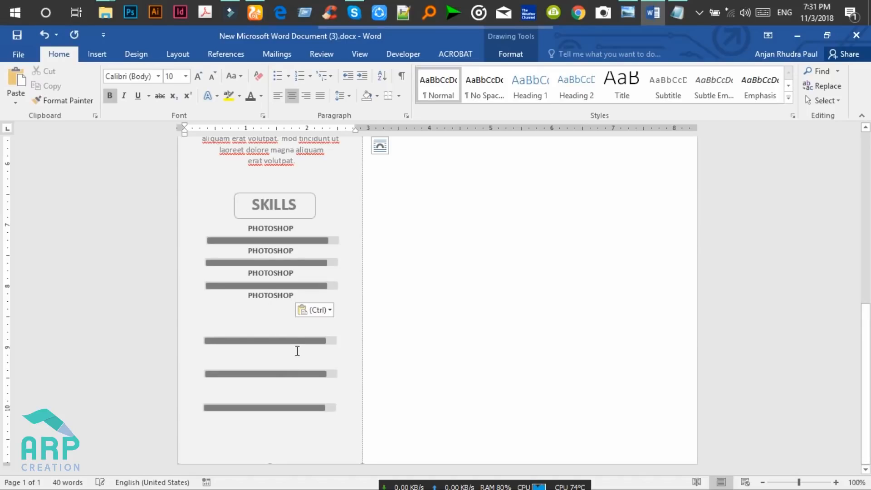
Move the fourth bar up under the fourth label, then paste a fifth PHOTOSHOP label.
left_click(323, 341)
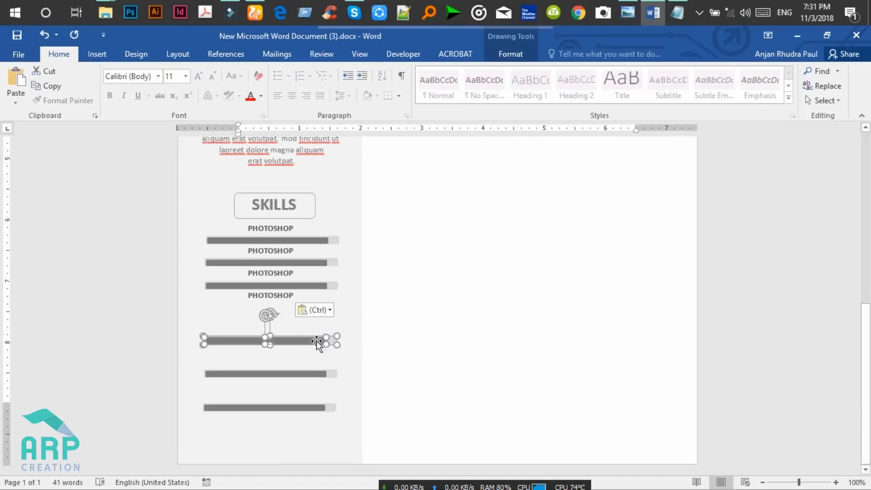
left_click_drag(331, 340, 290, 308)
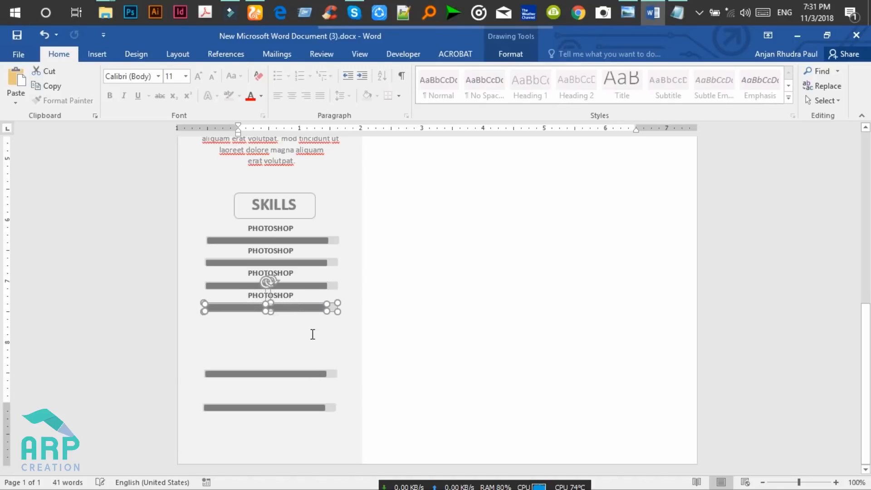
left_click(301, 295)
left_click(308, 294)
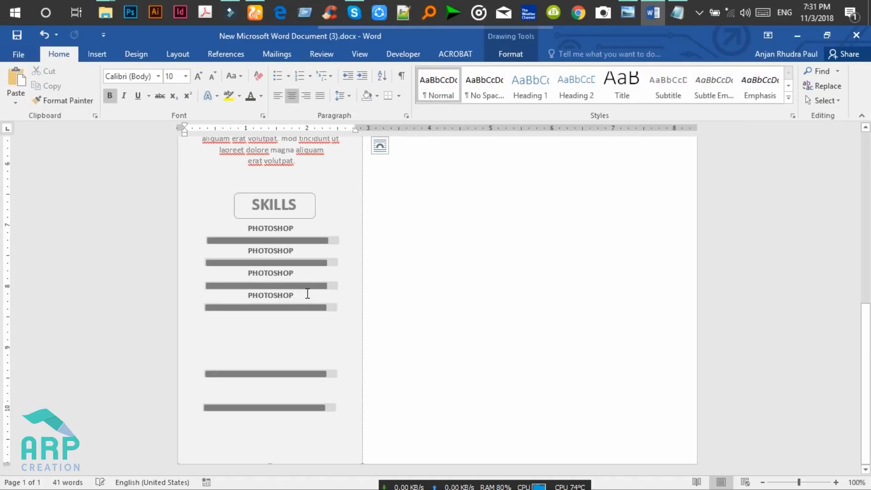
key("Return")
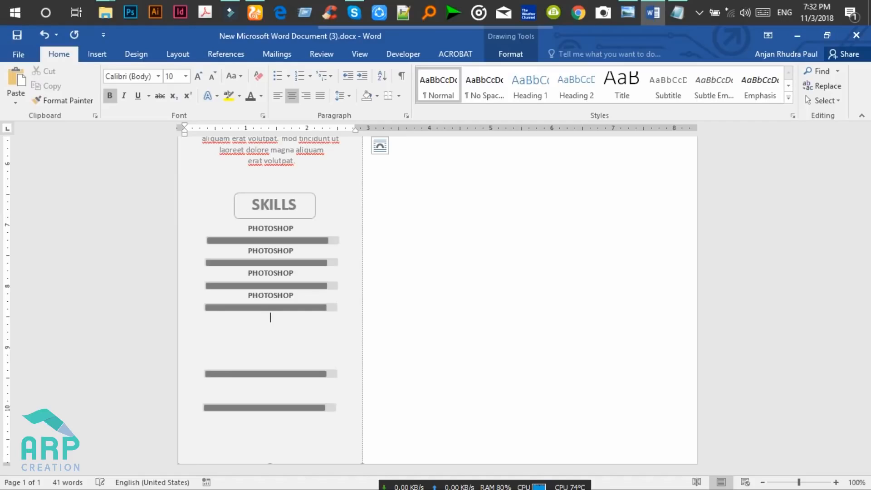
key("ctrl+v")
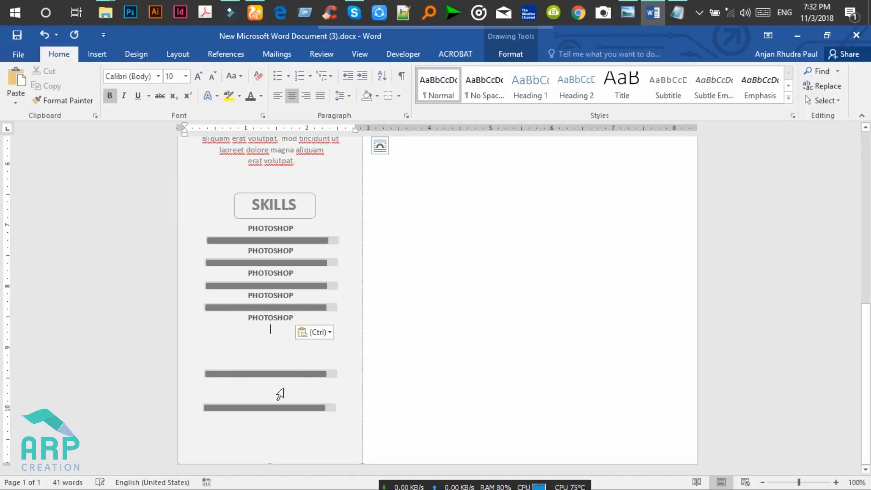
Move the next grey skill bar up just below the fifth PHOTOSHOP label.
left_click(331, 376)
left_click(329, 374)
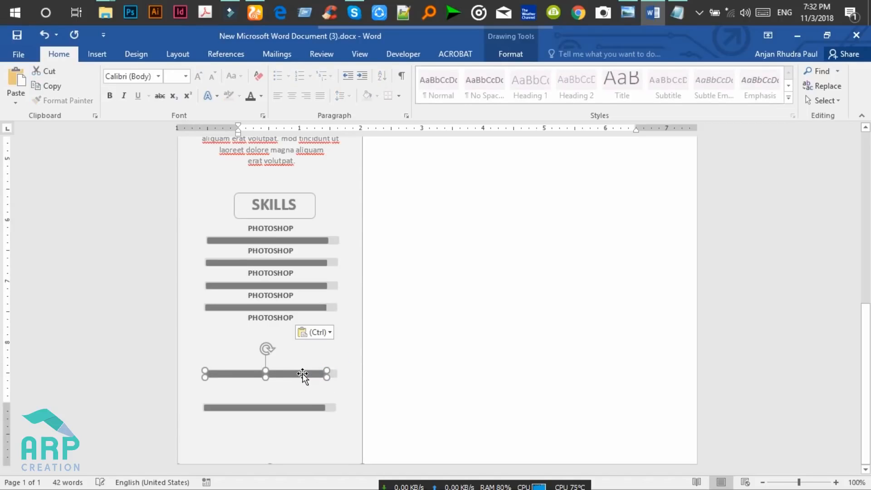
left_click_drag(306, 374, 306, 337)
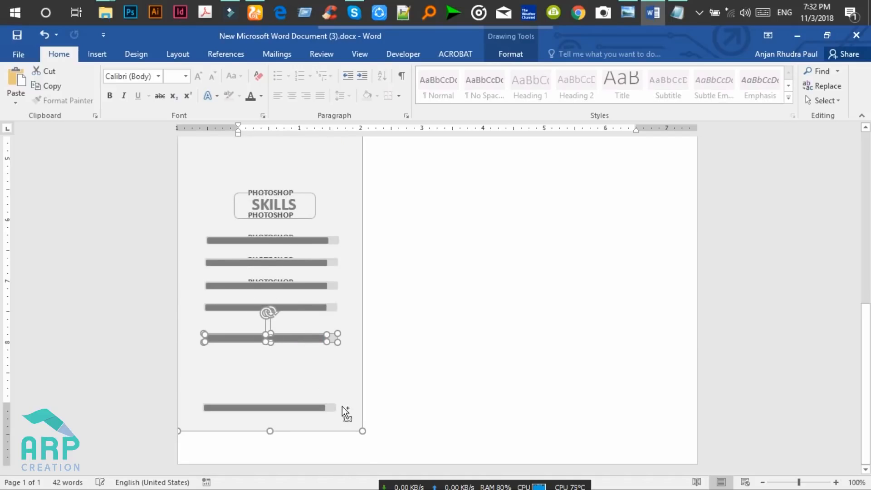
key("ctrl+z")
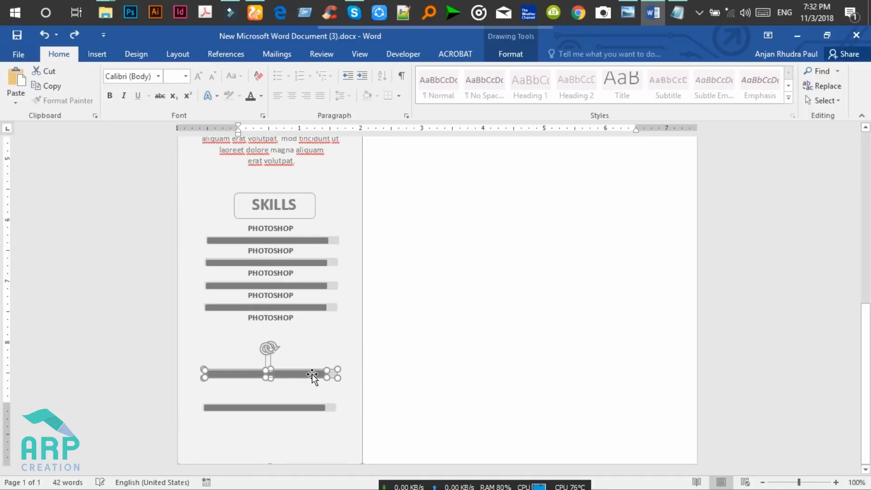
left_click(365, 357, "shift")
left_click_drag(306, 375, 307, 331)
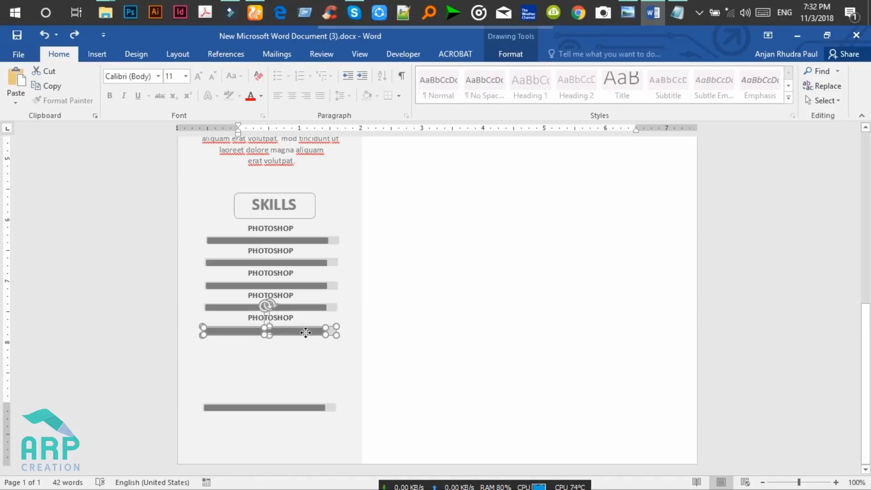
Raise the lowest bar beneath the fifth bar and paste a sixth PHOTOSHOP label above it.
left_click(307, 405)
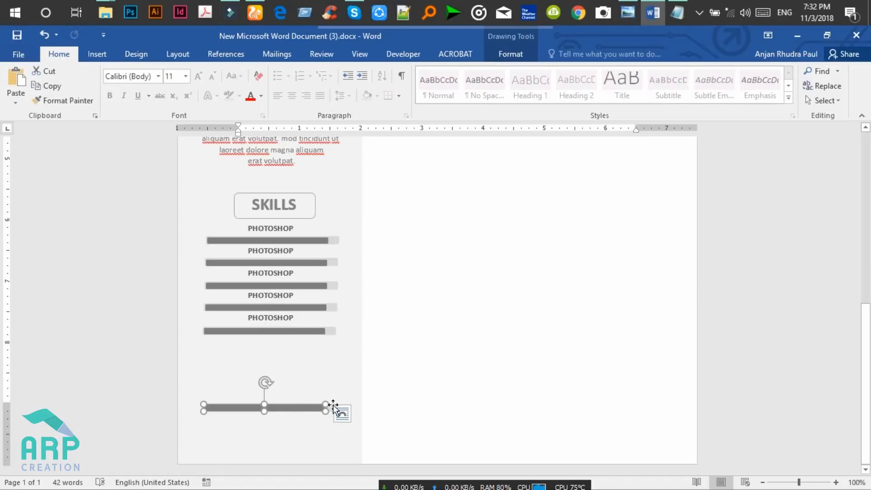
left_click_drag(303, 407, 305, 355)
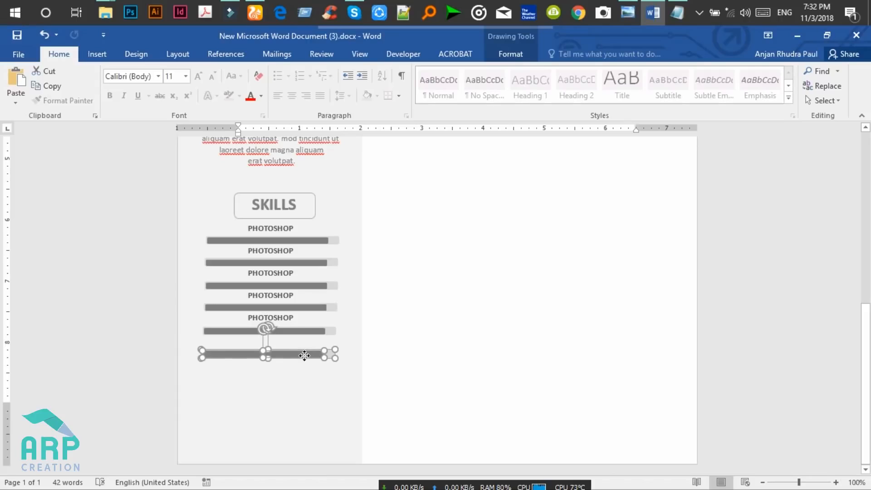
left_click(310, 318)
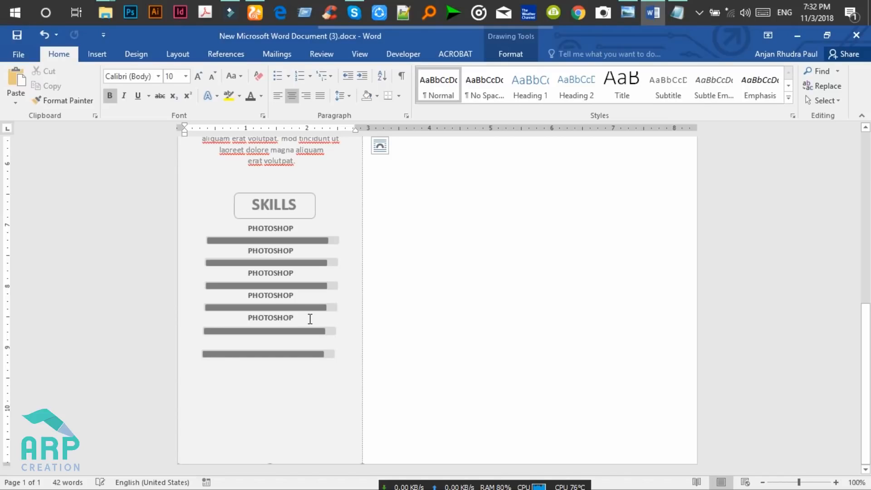
key("ctrl+z")
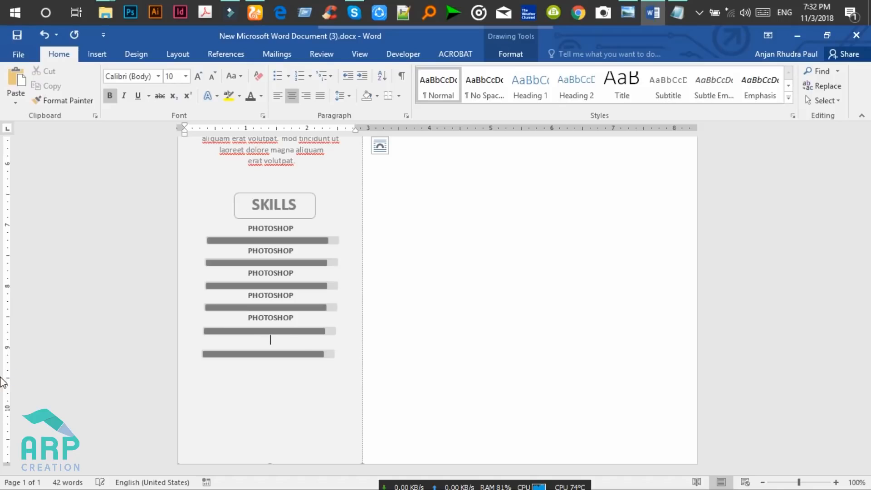
type("PHOTOSHOP")
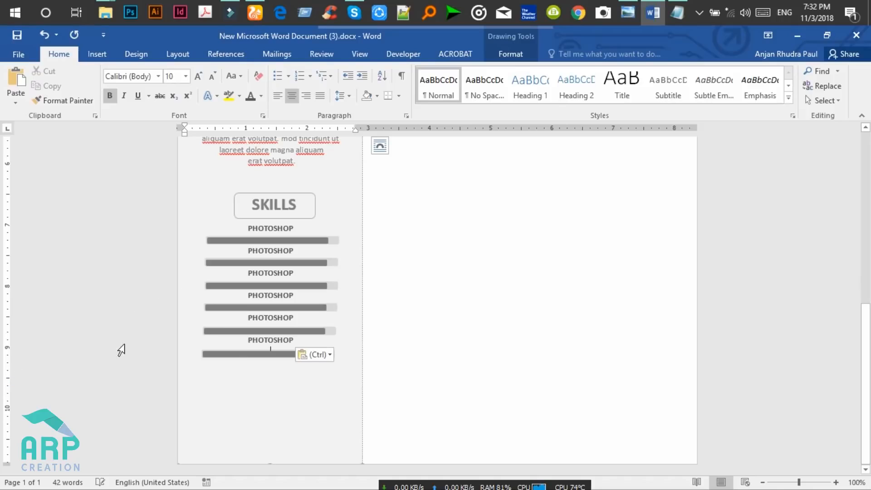
Lengthen the fifth skill bar to the right.
left_click(234, 331)
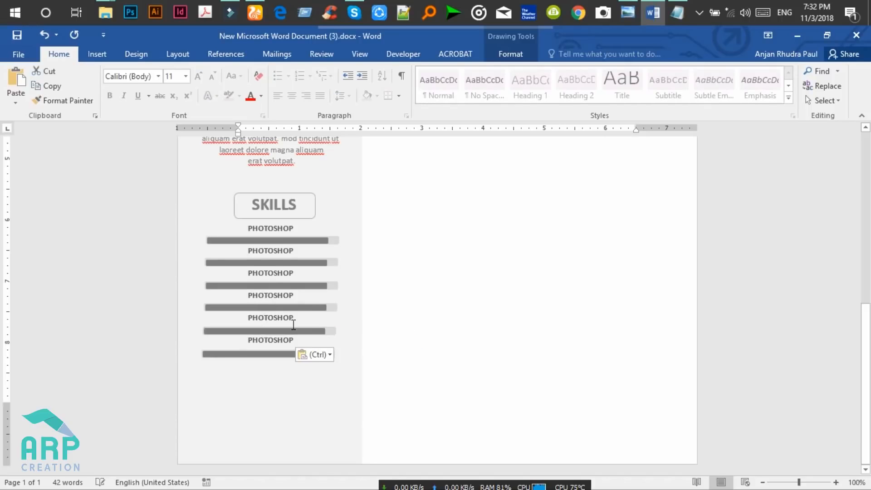
key("ctrl+Home")
left_click_drag(867, 250, 865, 383)
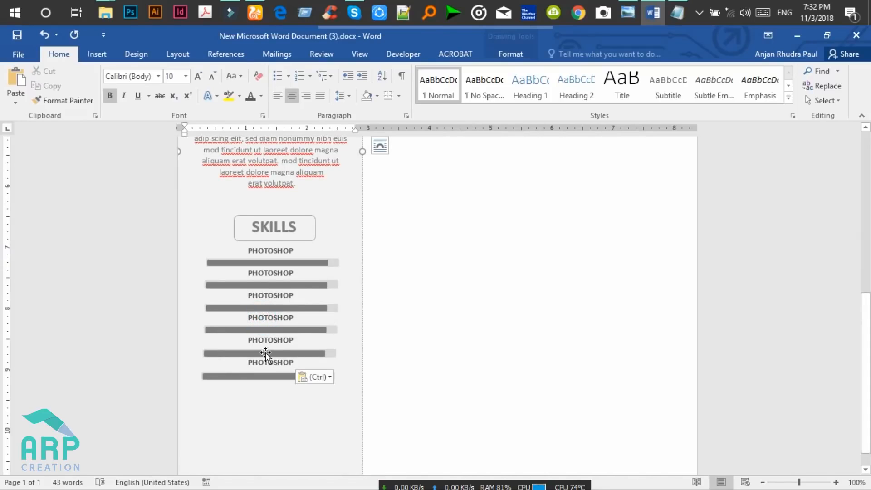
left_click(266, 353)
left_click_drag(331, 353, 336, 378)
left_click(292, 377)
Nudge the sixth bar up and shorten the second bar's dark fill to show a lower level.
key("Up")
key("Up")
key("Up")
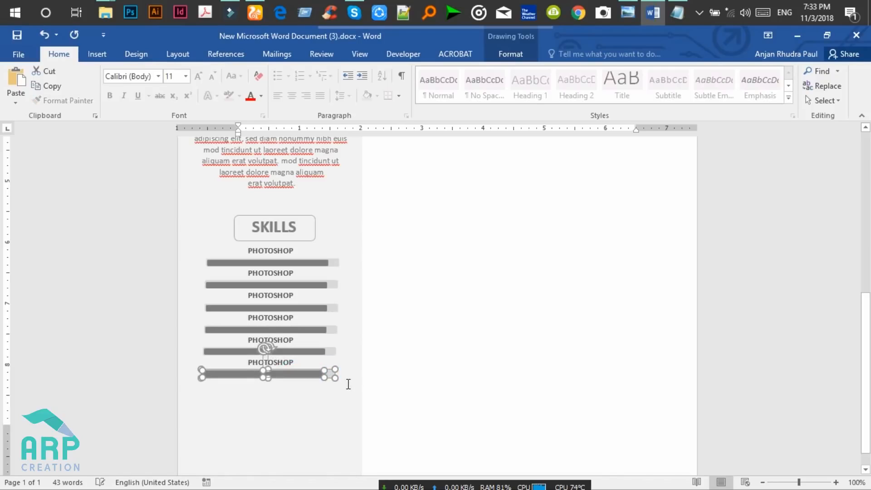
left_click(310, 287)
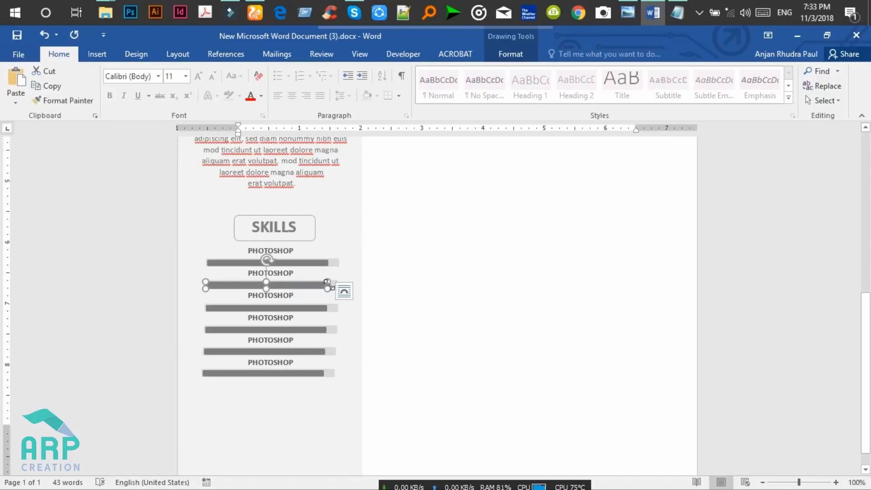
mouse_move(325, 286)
left_mouse_down()
mouse_move(313, 284)
mouse_move(317, 294)
mouse_move(316, 283)
left_mouse_up()
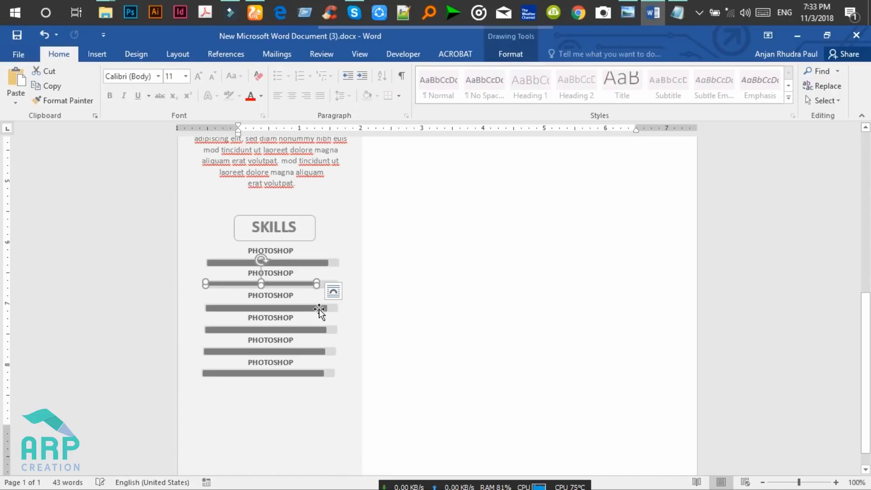
left_click_drag(799, 482, 812, 482)
left_click_drag(242, 288, 241, 295)
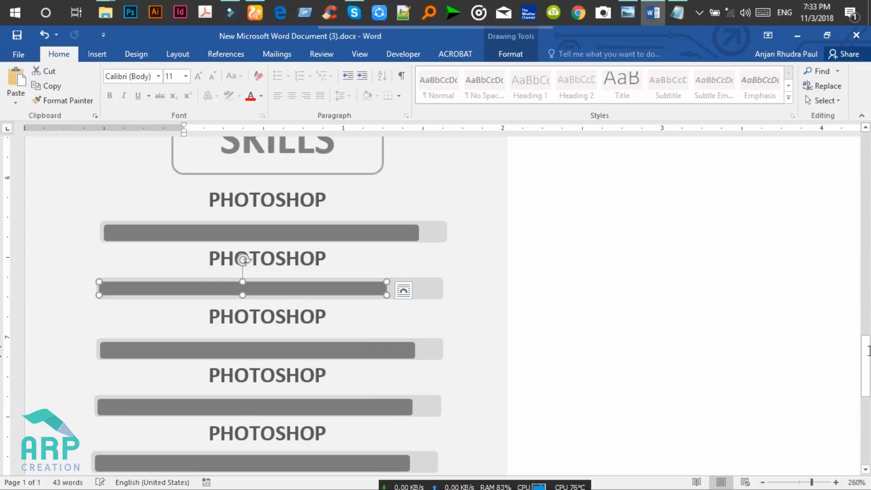
left_click(327, 316)
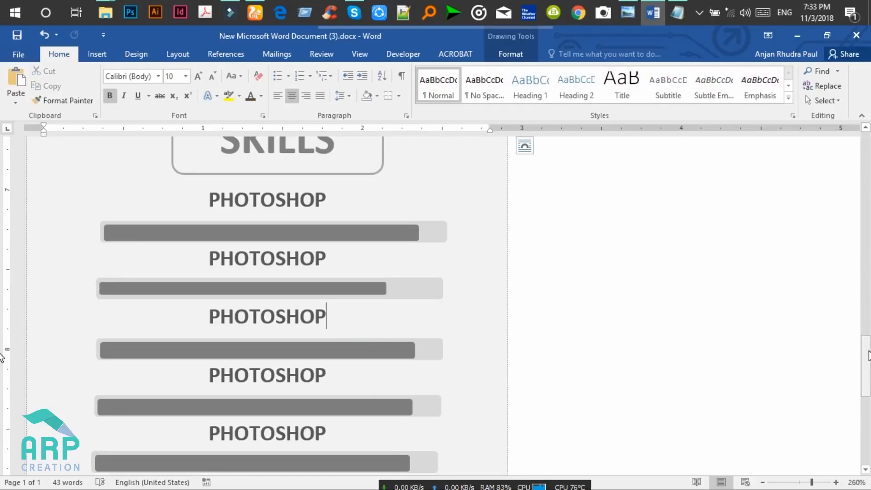
left_click(802, 483)
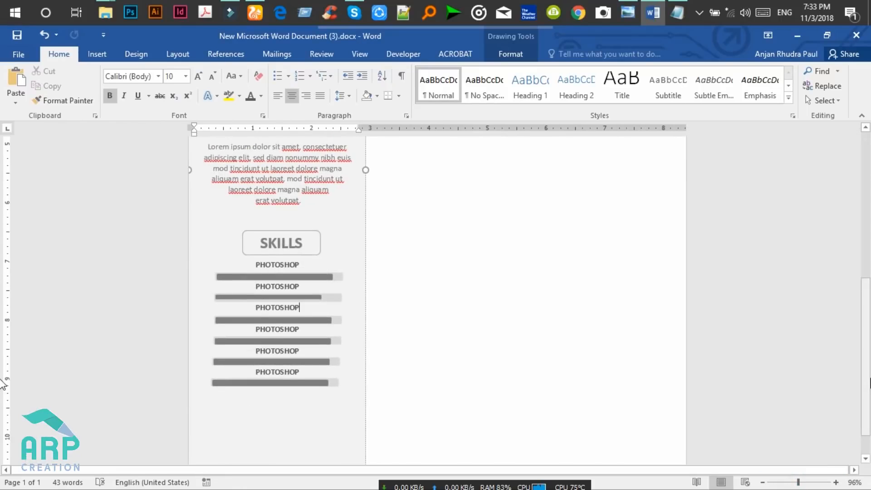
Copy the SKILLS heading box below the bars, retitle it CONTACT and widen it to fit.
scroll(5, 381, "down", 2)
left_click(304, 202)
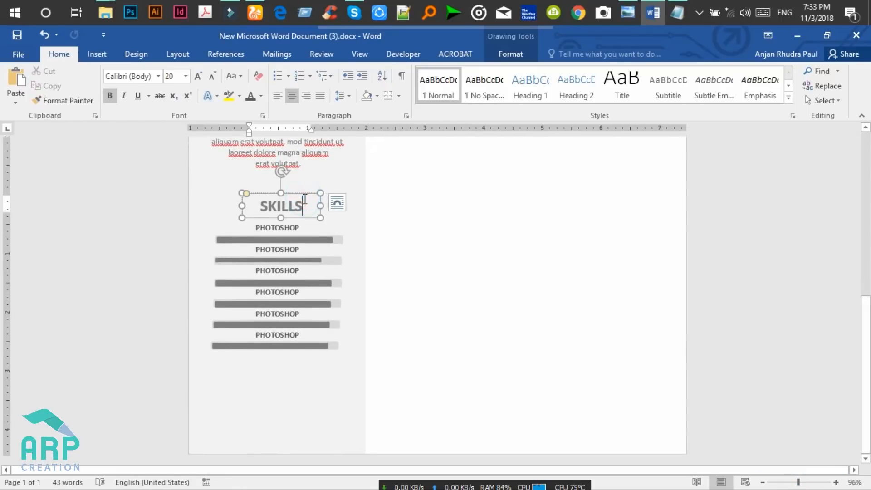
scroll(305, 200, "up", 1)
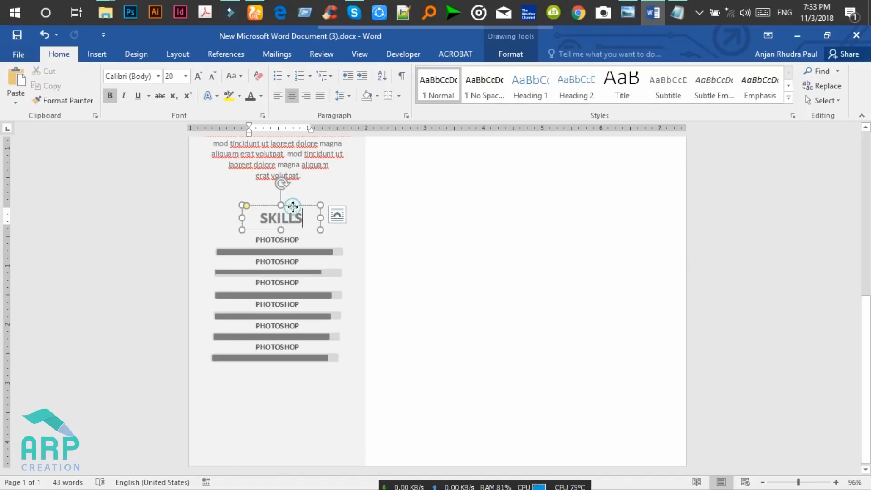
left_click_drag(293, 206, 286, 374)
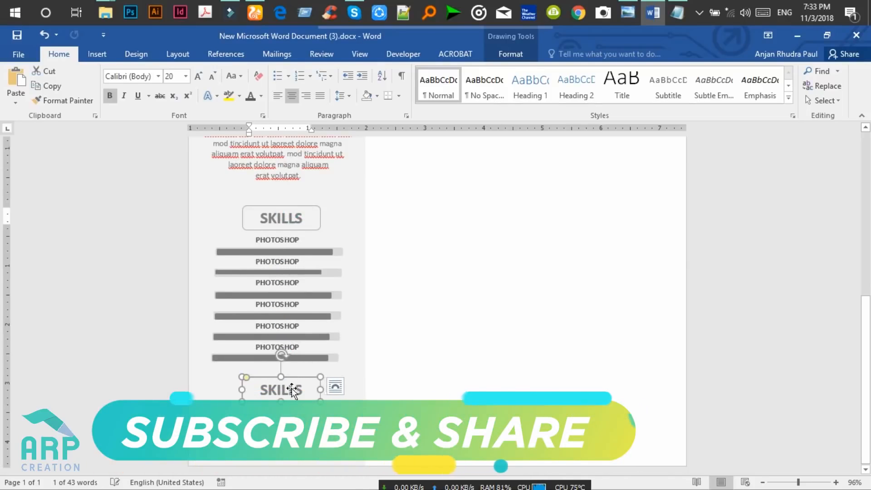
left_click(296, 391)
key("ctrl+a")
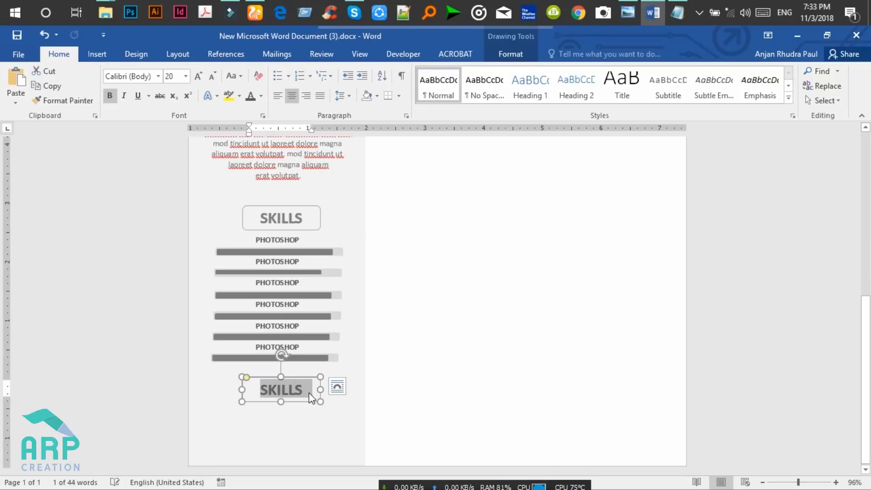
type("CONTAC")
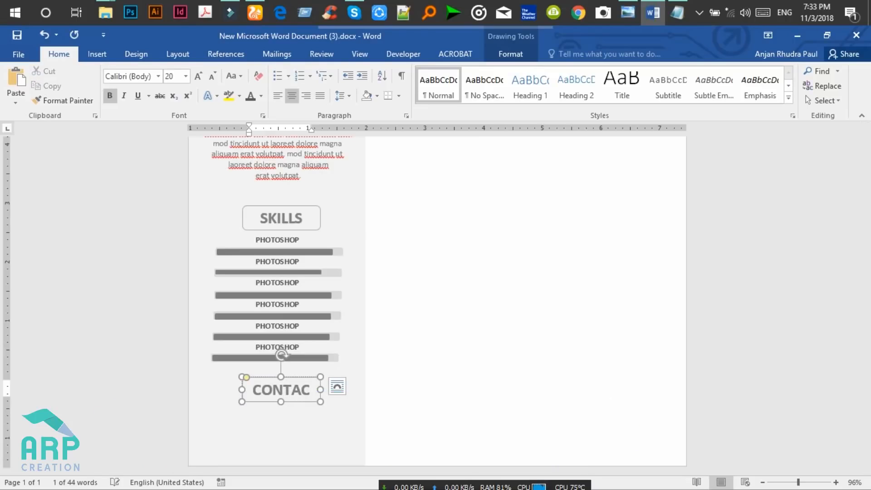
left_click_drag(245, 390, 234, 389)
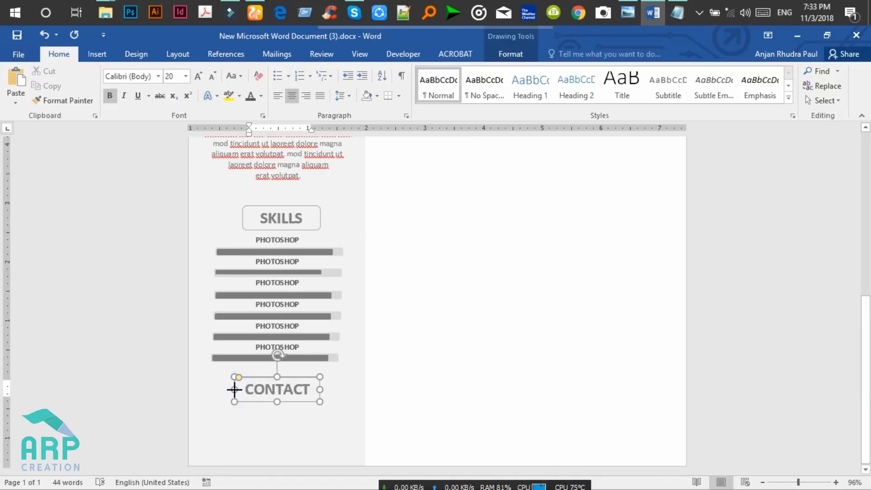
left_click(637, 4)
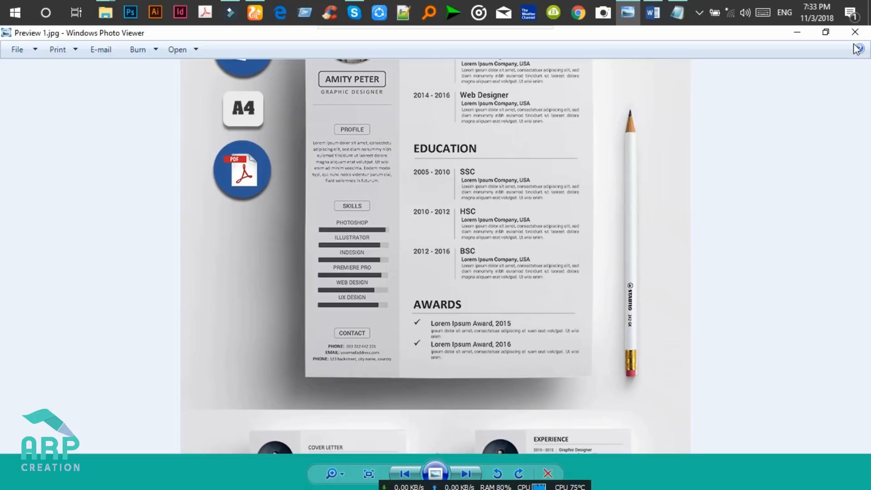
left_click(797, 33)
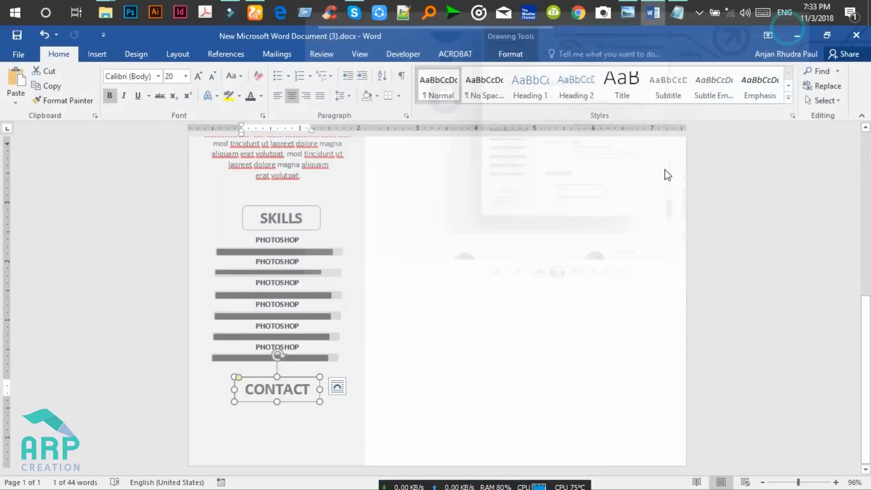
Nudge the PROFILE heading box up one step toward the GRAPHIC DESIGNER line.
scroll(2, 326, "up", 3)
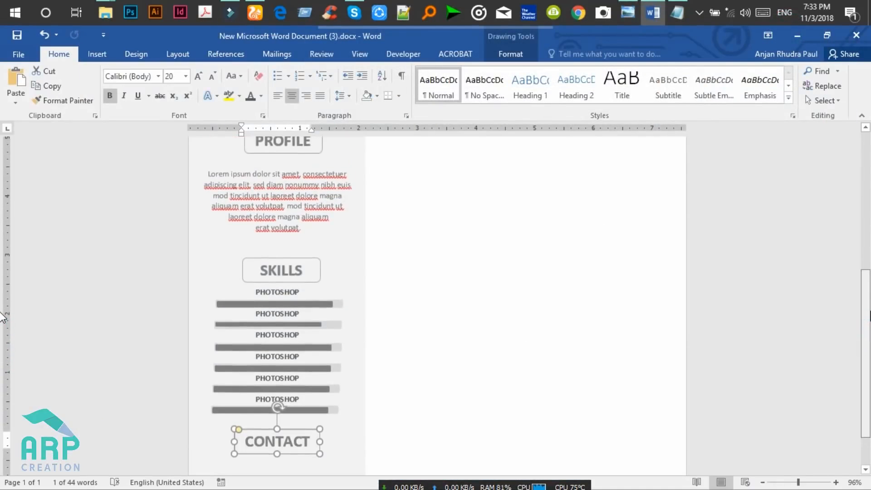
scroll(2, 281, "up", 3)
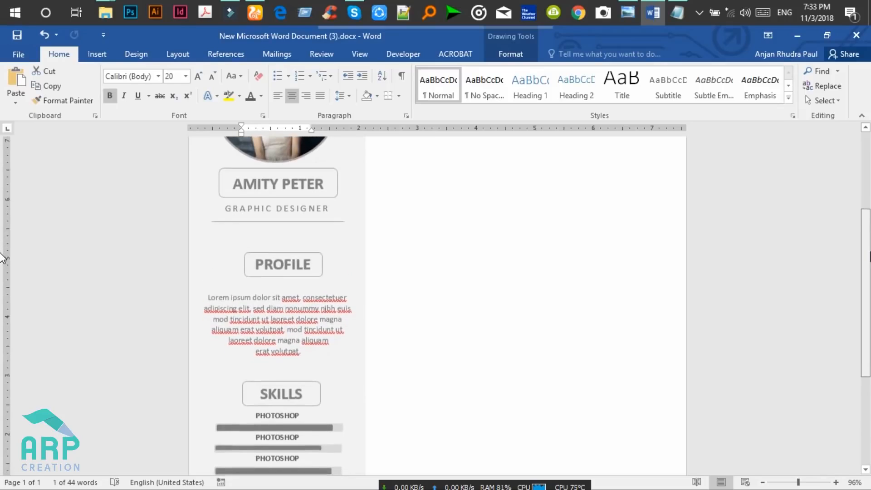
scroll(3, 272, "down", 2)
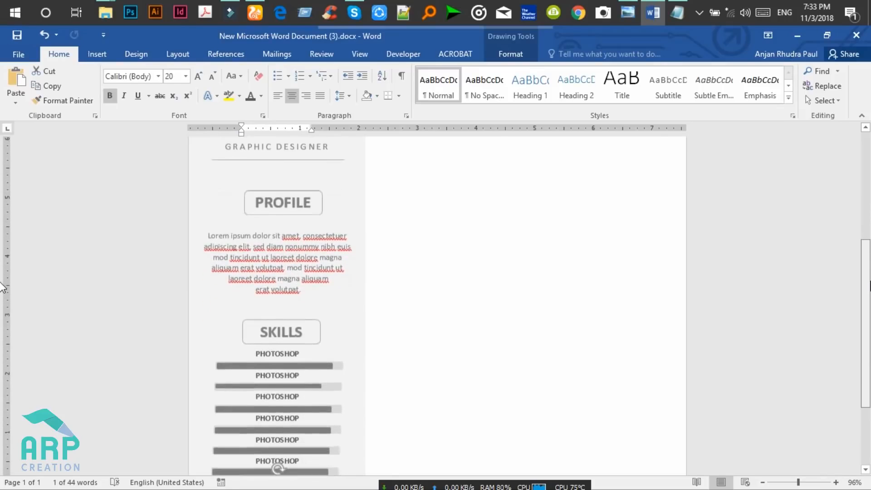
left_click(284, 202)
left_click(276, 187)
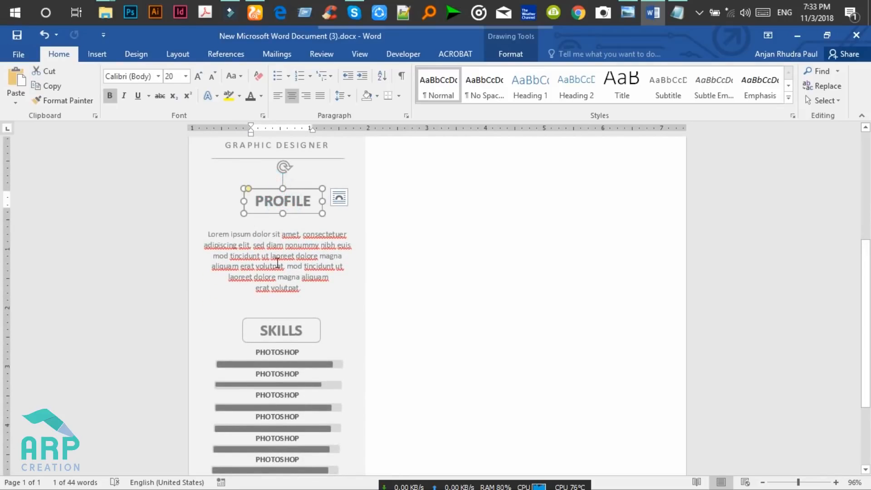
key("Up")
key("Up")
key("Up")
key("Up")
key("Up")
key("Up")
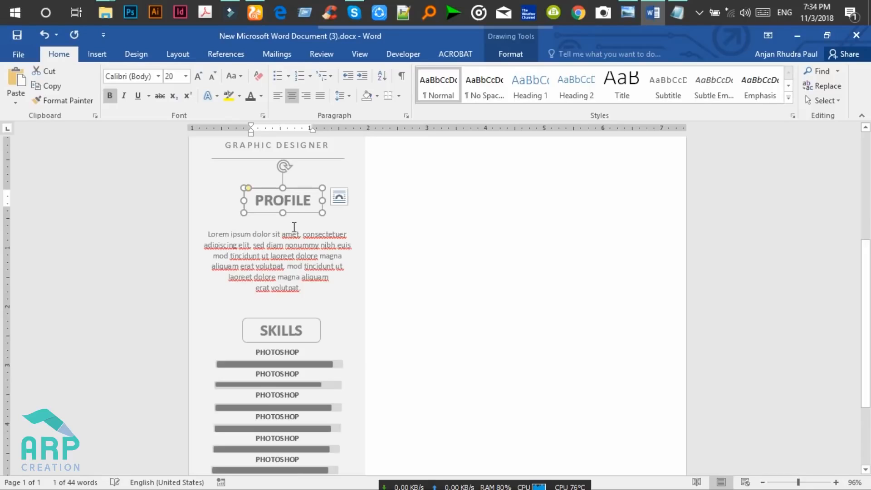
left_click(284, 216)
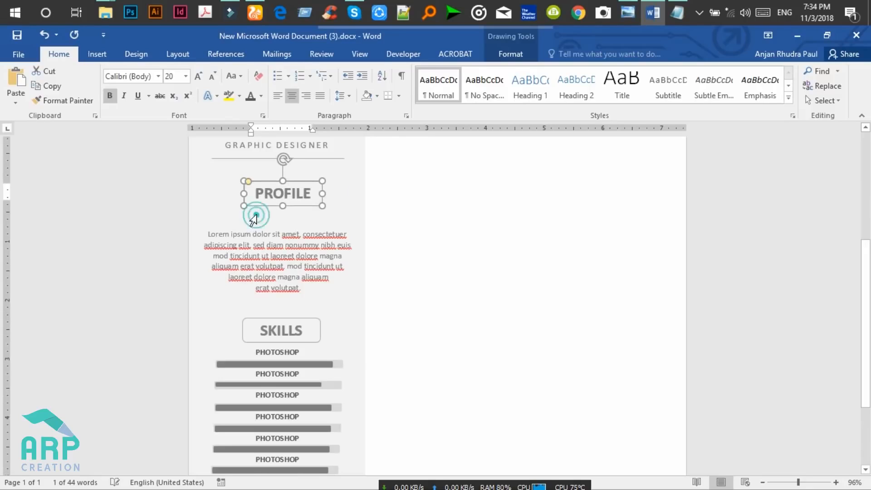
left_click(284, 222)
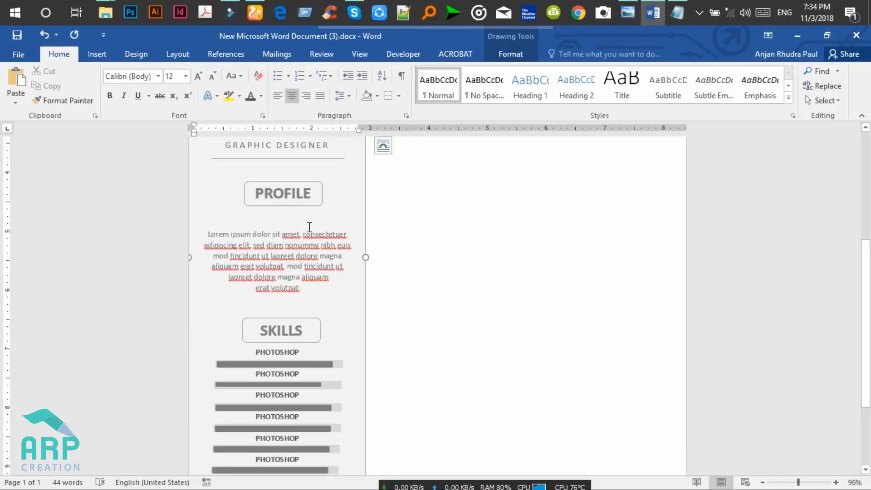
Remove the empty line above the profile text and nudge the SKILLS heading up twice.
key("BackSpace")
key("BackSpace")
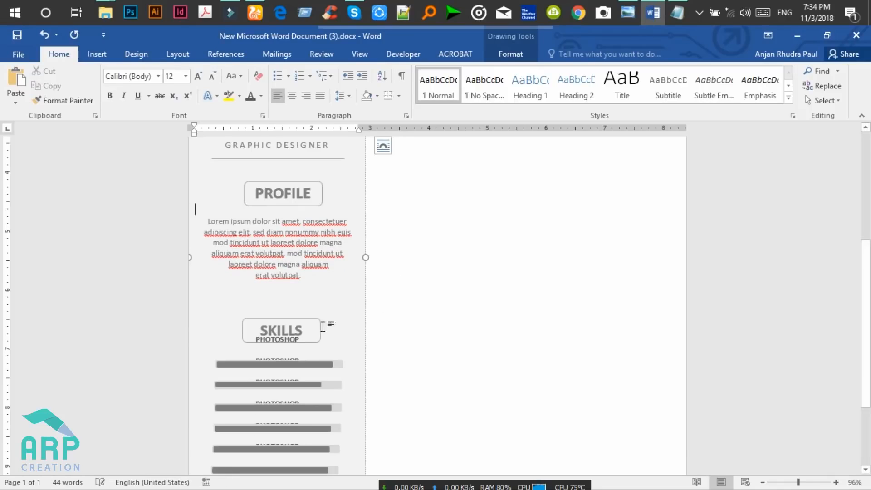
left_click(298, 320)
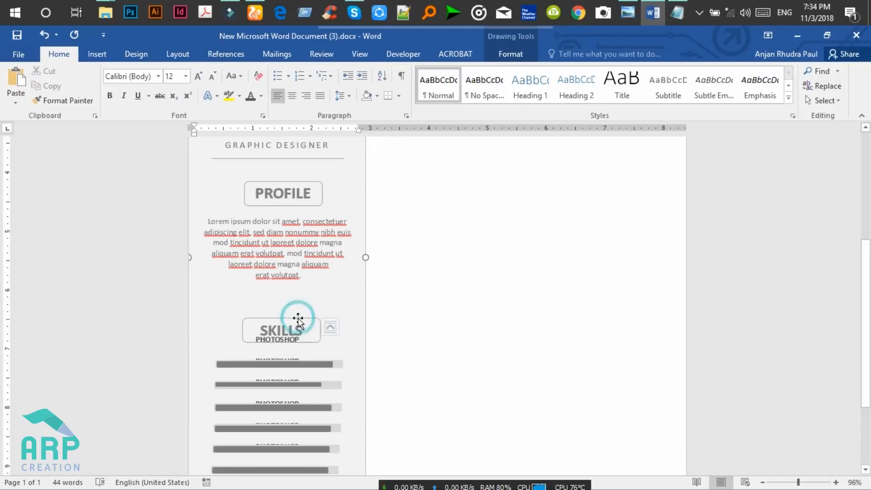
key("Up")
key("Up")
key("Up")
key("Up")
key("Up")
key("Up")
key("Up")
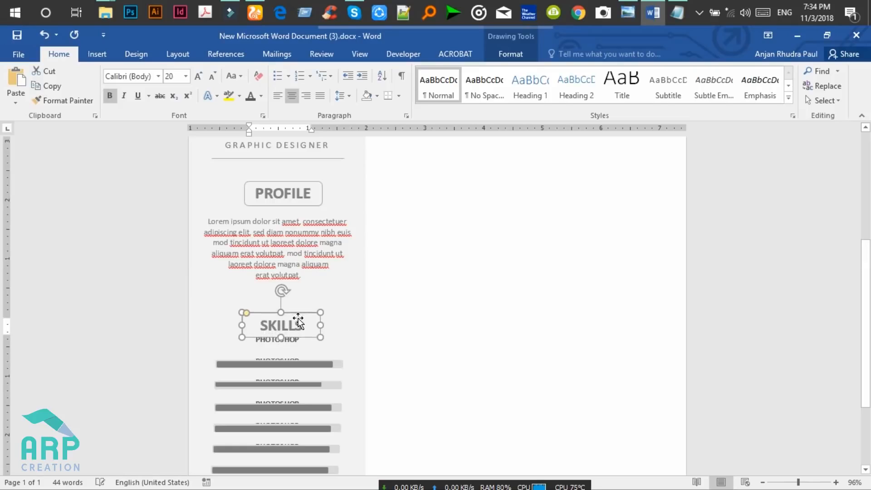
key("Up")
key("Up")
key("Up")
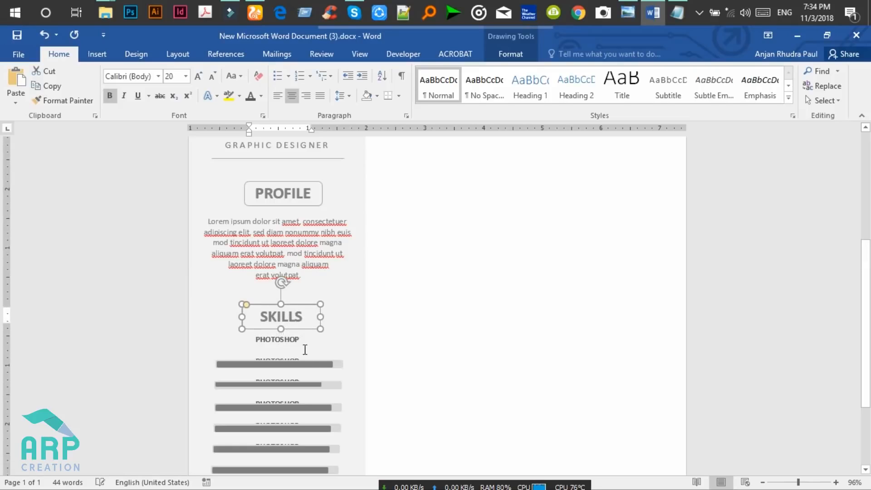
Select all six skill bars with their backgrounds and raise them under their PHOTOSHOP labels.
left_click(313, 364)
left_click(338, 364, "shift")
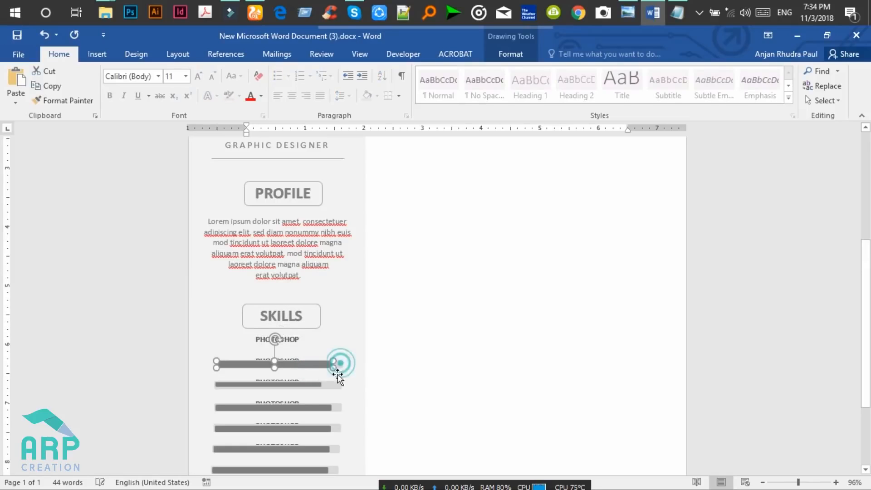
left_click(310, 385, "shift")
left_click(335, 389, "shift")
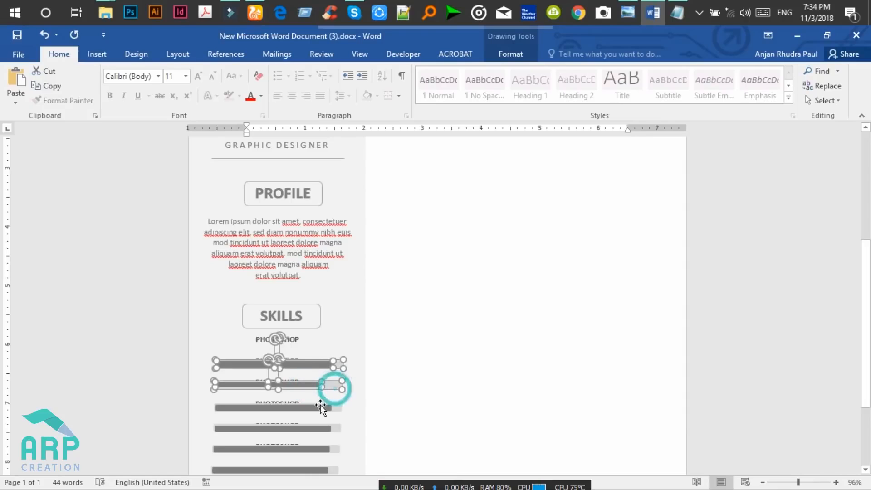
left_click(312, 410, "shift")
left_click(323, 408, "shift")
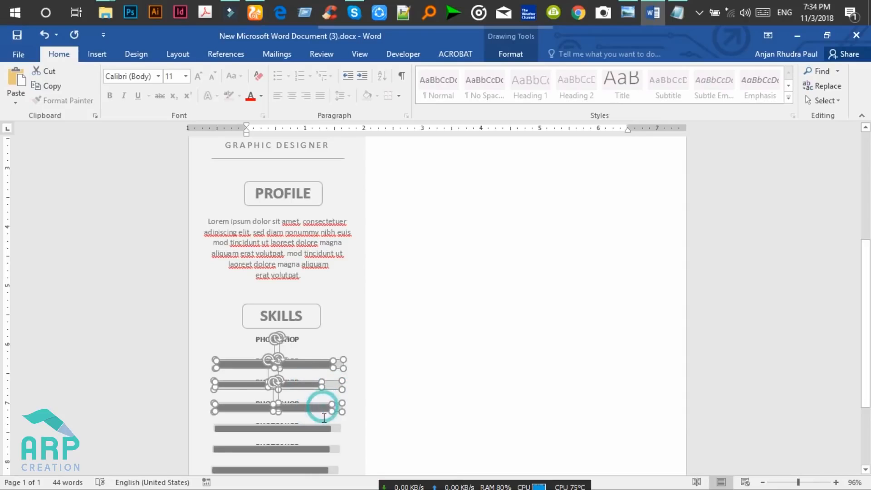
left_click(321, 429, "shift")
left_click(335, 427, "shift")
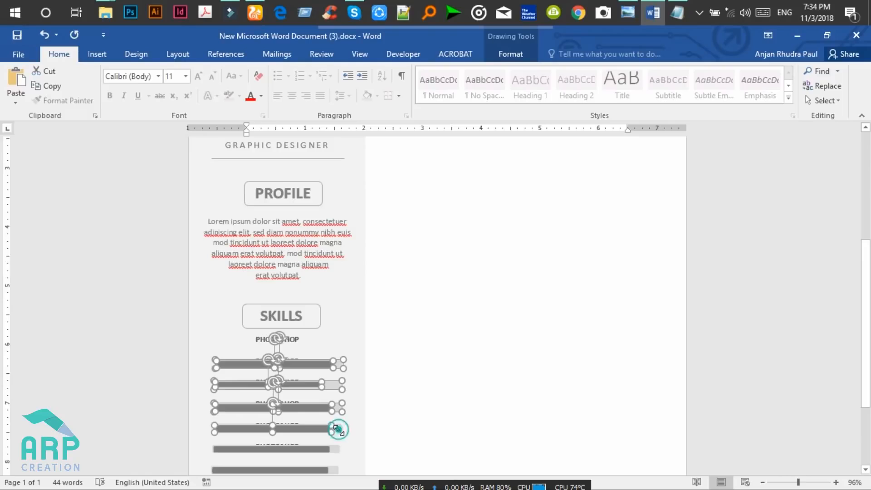
left_click(321, 451, "shift")
left_click(334, 451, "shift")
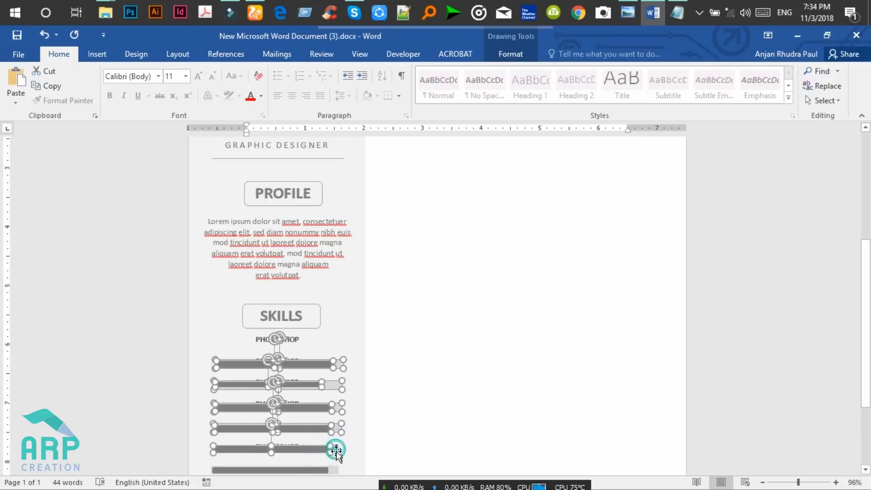
left_click(319, 469, "shift")
left_click(335, 469, "shift")
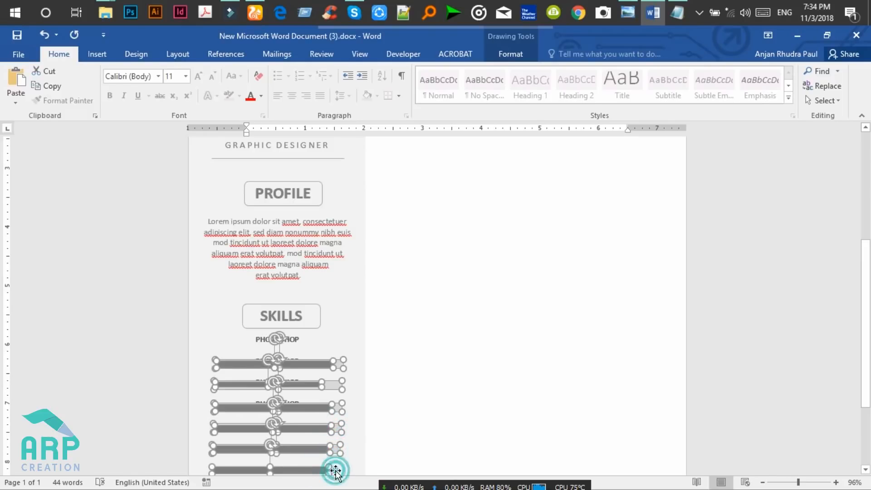
scroll(2, 291, "down", 2)
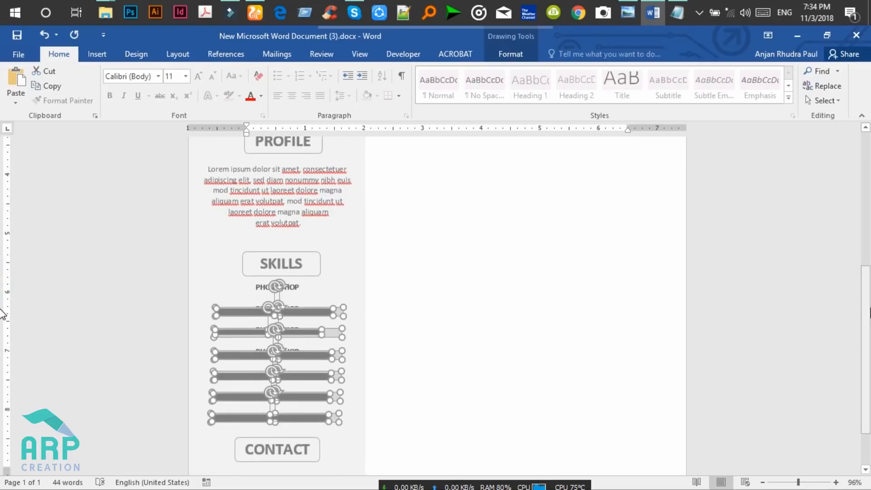
key("Up")
key("Up")
key("Up")
key("Up")
key("Up")
key("Up")
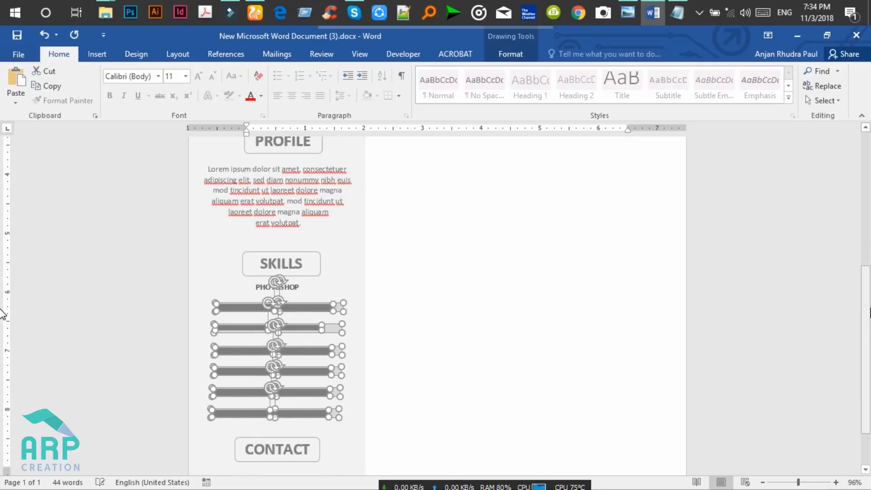
key("Up")
key("Up")
key("Up")
key("Up")
key("Up")
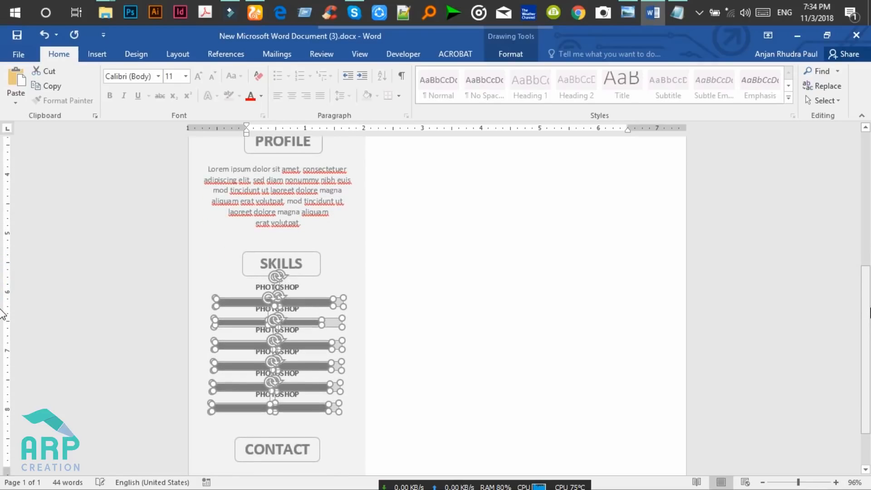
key("Up")
key("Up")
key("Up")
key("Down")
key("Down")
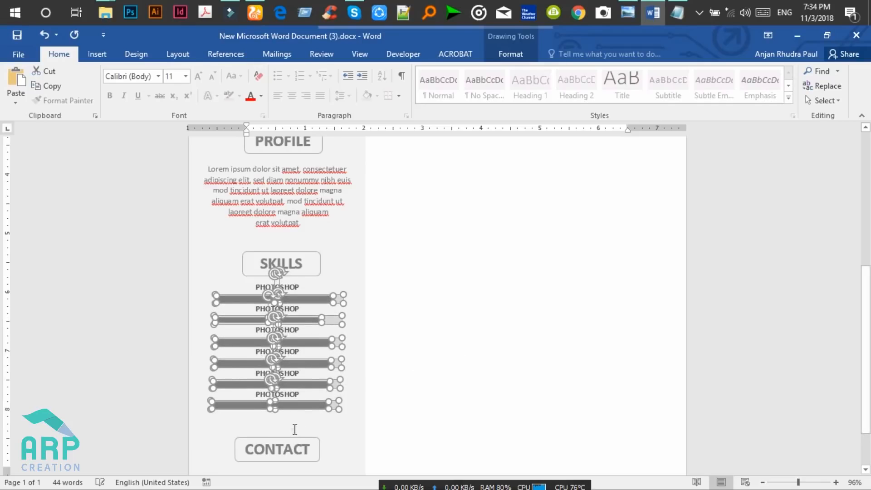
Move the CONTACT heading box up closer beneath the sixth skill bar.
left_click(295, 429)
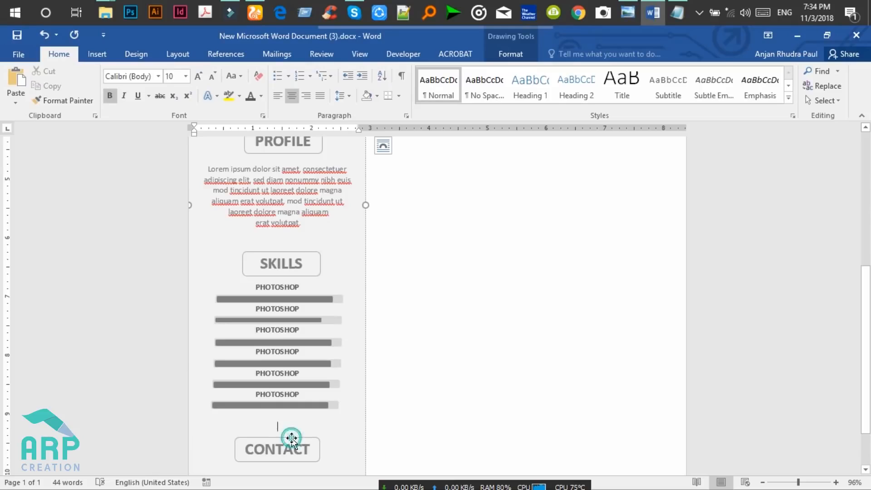
left_click(291, 438)
left_click_drag(292, 439, 305, 422)
key("Up")
key("Up")
key("Up")
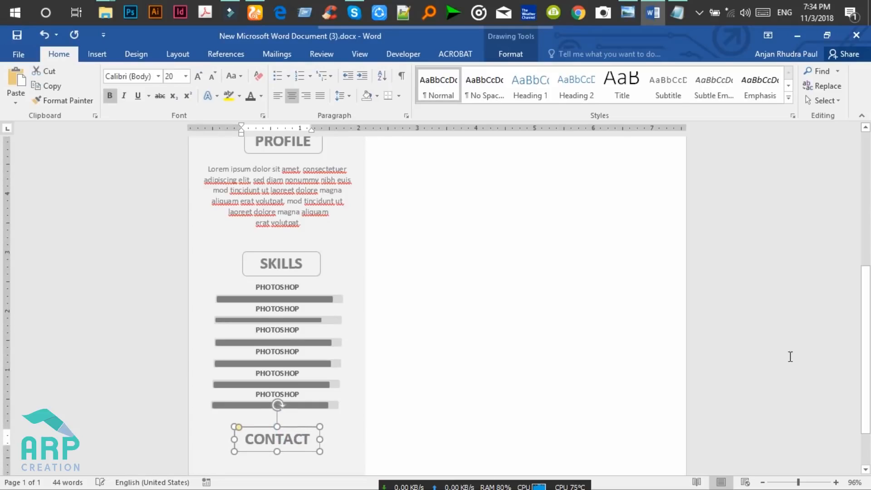
scroll(869, 329, "down", 3)
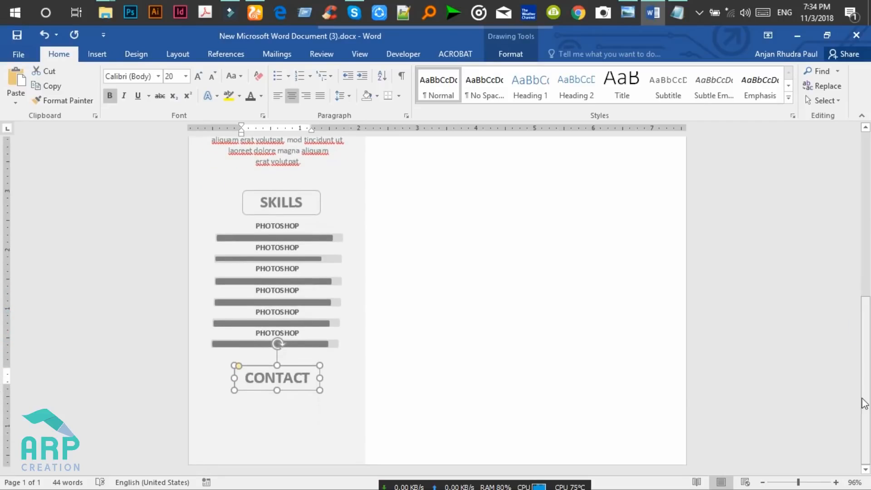
left_click(295, 426)
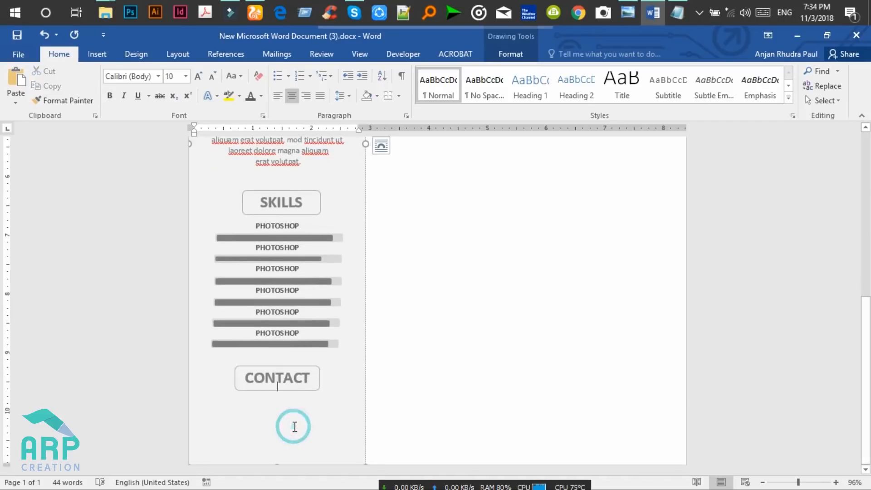
Start the first contact line beneath the CONTACT heading in the sidebar.
left_click(329, 361)
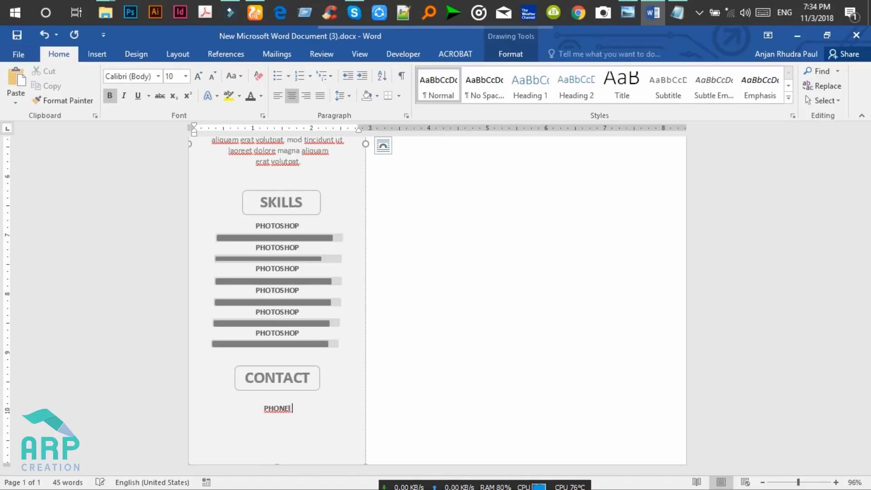
type("4333")
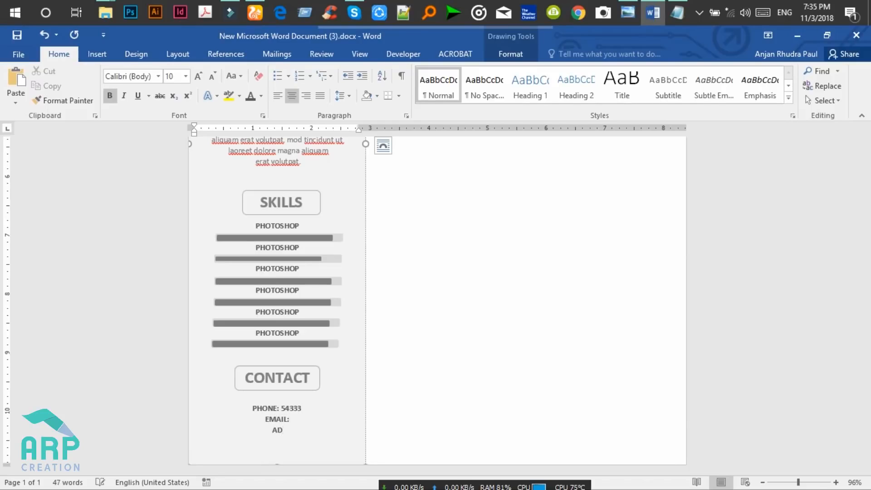
type(":")
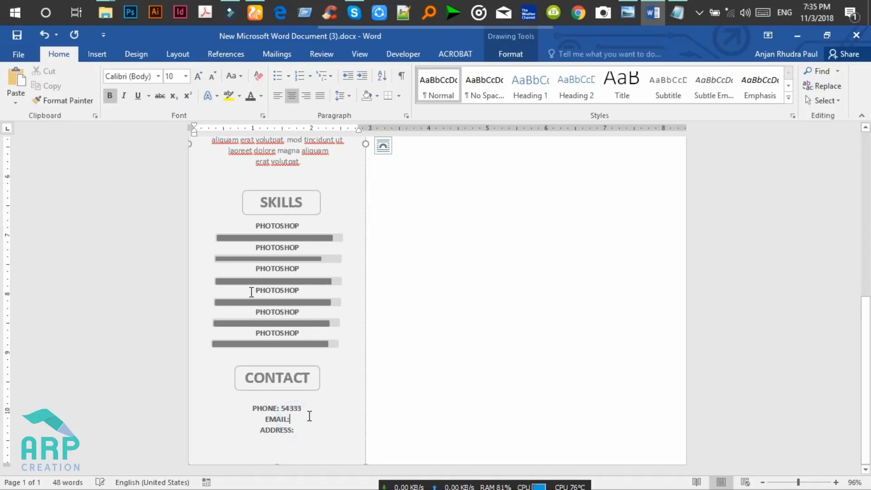
scroll(3, 236, "up", 10)
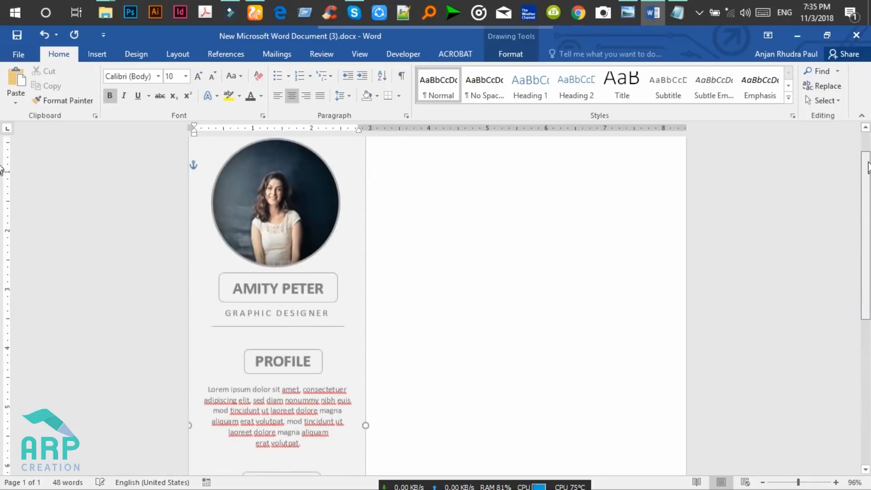
Place the insertion point in the empty right column and review the reference résumé image.
left_click(431, 208)
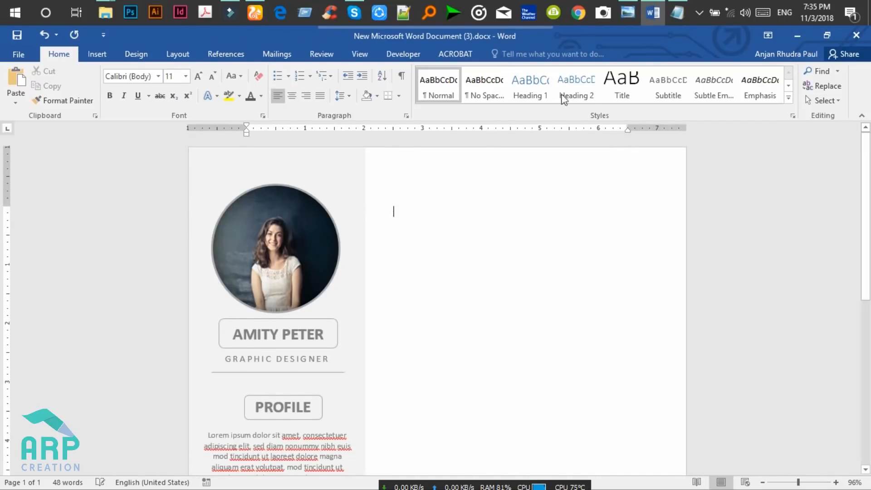
left_click(398, 177)
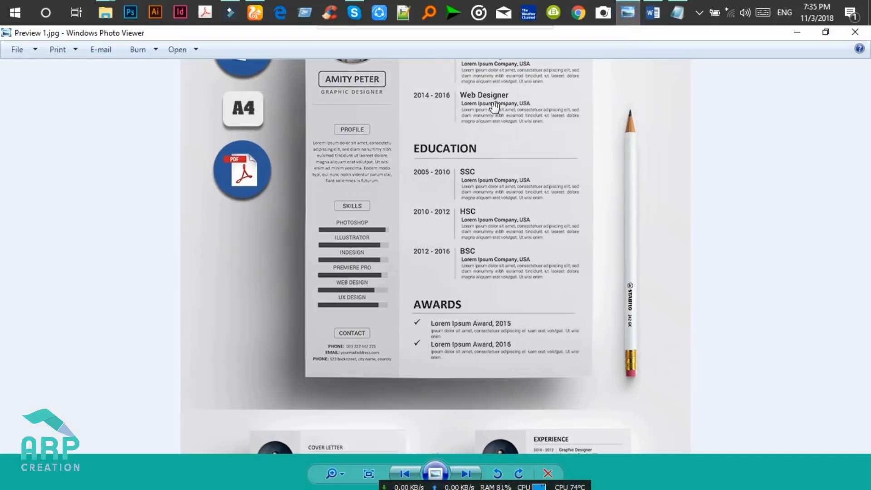
left_click_drag(513, 177, 513, 324)
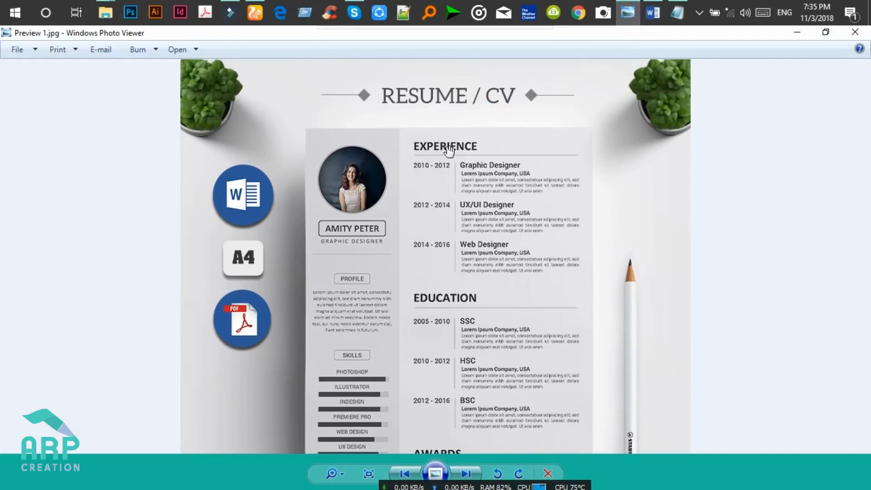
left_click(796, 33)
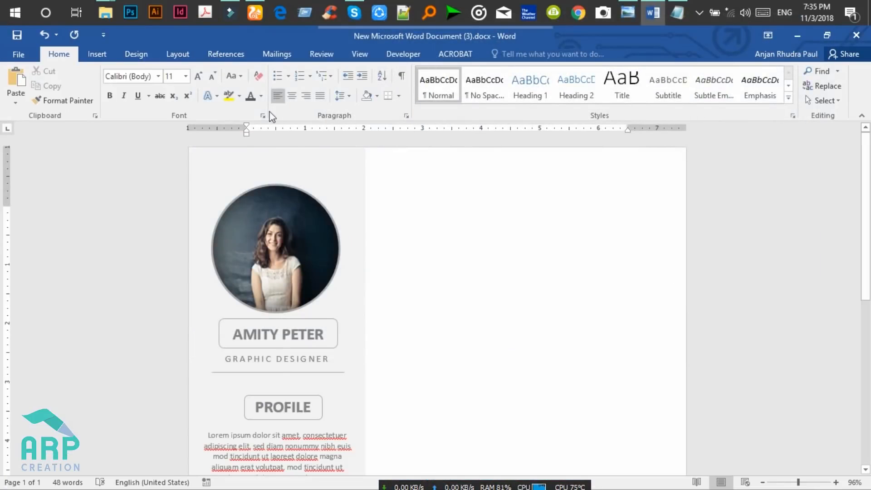
Insert a built-in Simple Text Box with placeholder quote text into the right column beside the photo.
left_click(97, 54)
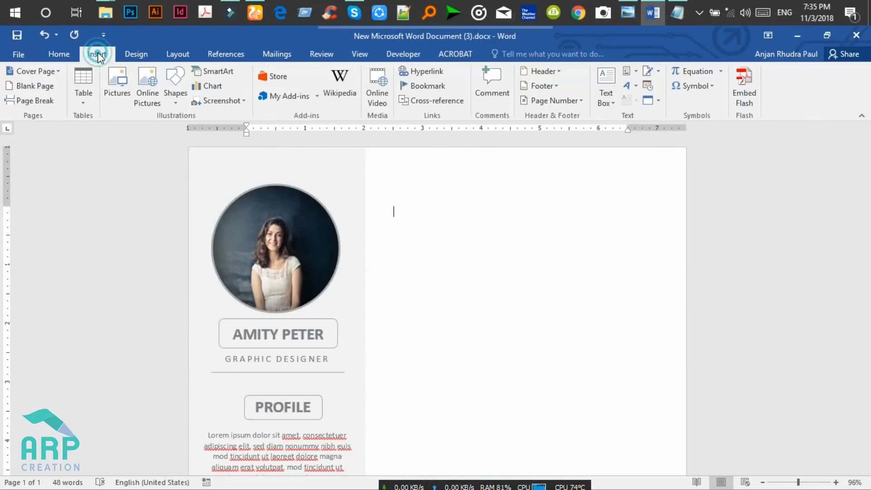
left_click(396, 178)
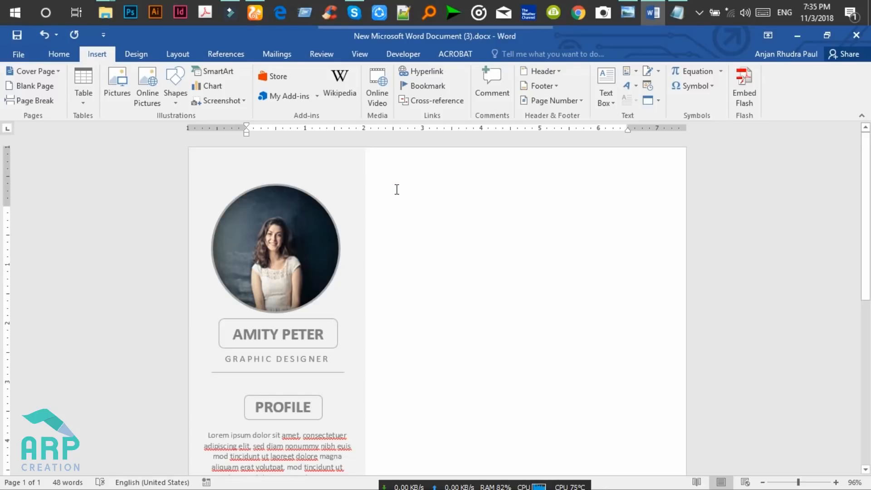
double_click(396, 189)
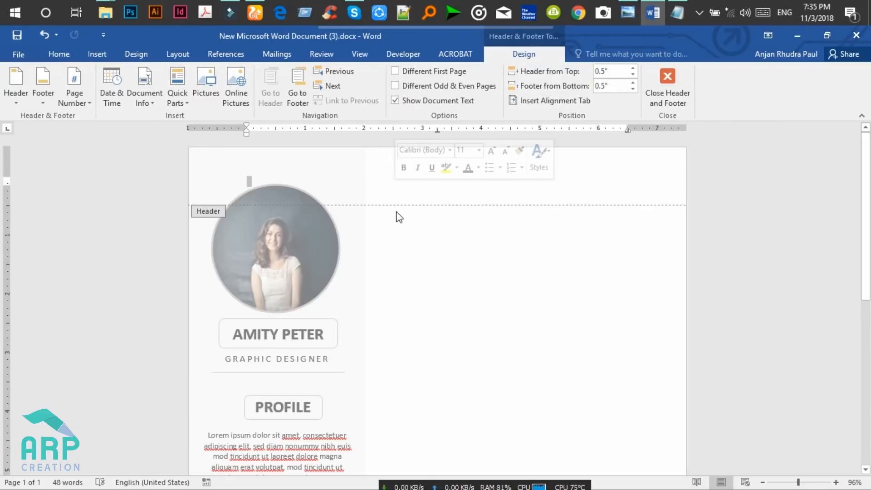
double_click(396, 211)
left_click(394, 202)
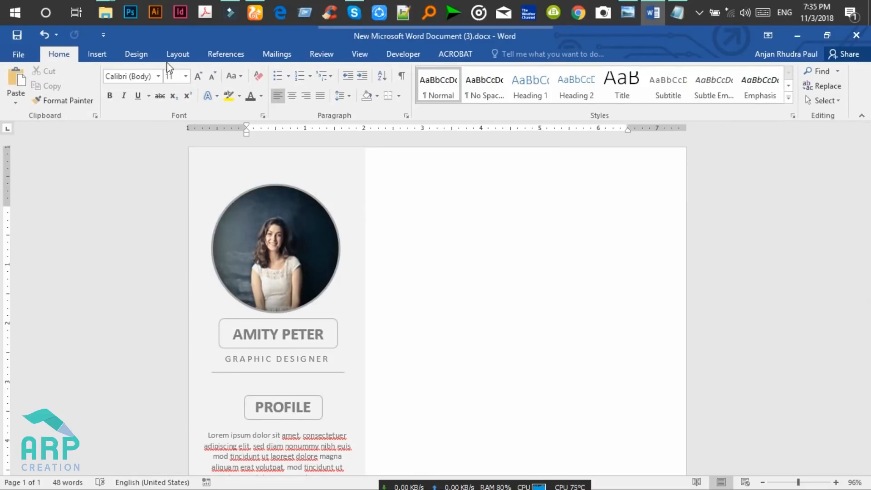
left_click(100, 59)
left_click(609, 109)
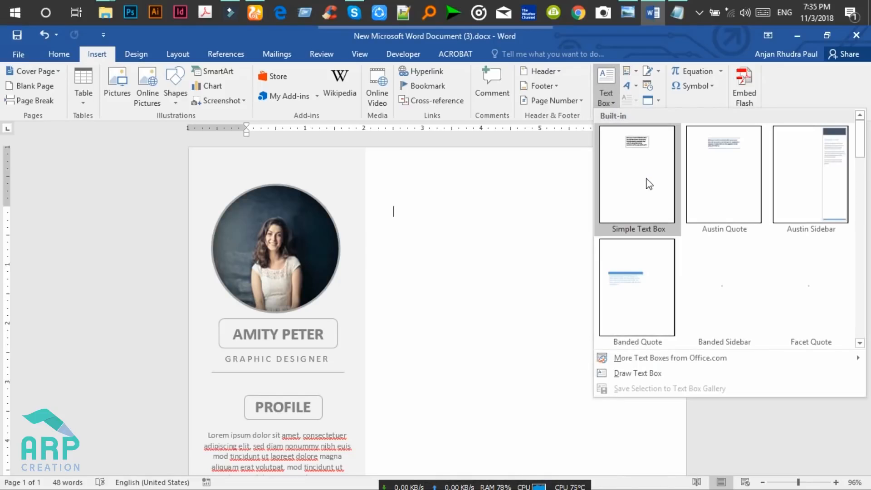
left_click(646, 173)
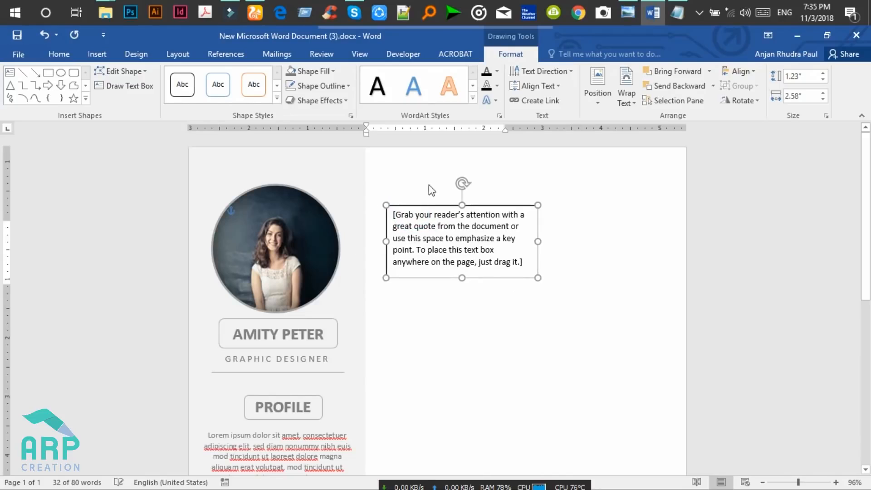
Set the new text box to In Front of Text, move it up, and remove its outline and fill.
left_click(554, 212)
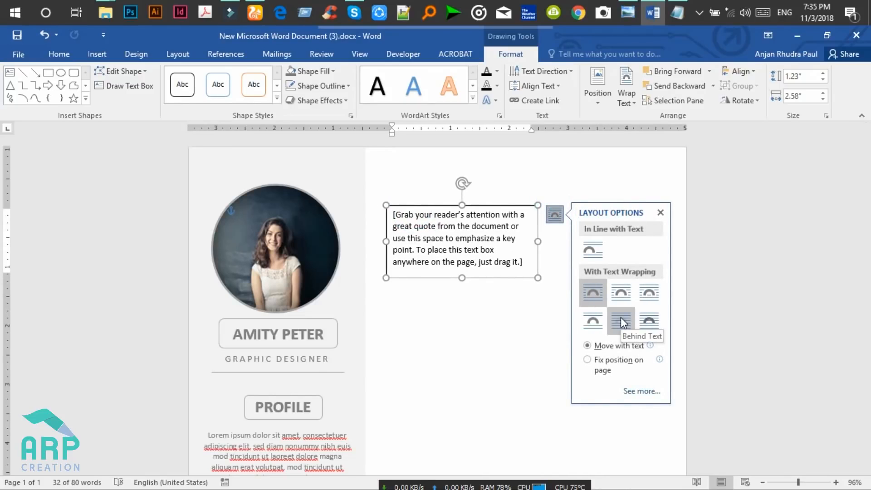
left_click(649, 321)
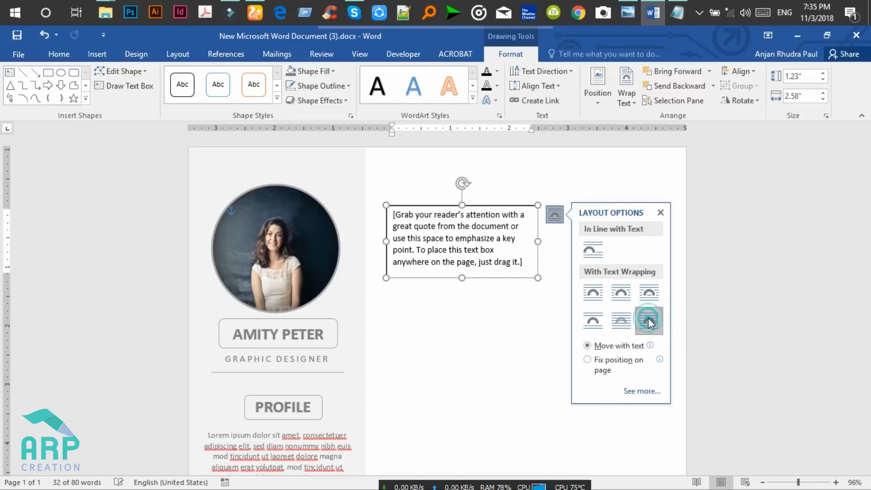
left_click_drag(472, 204, 474, 176)
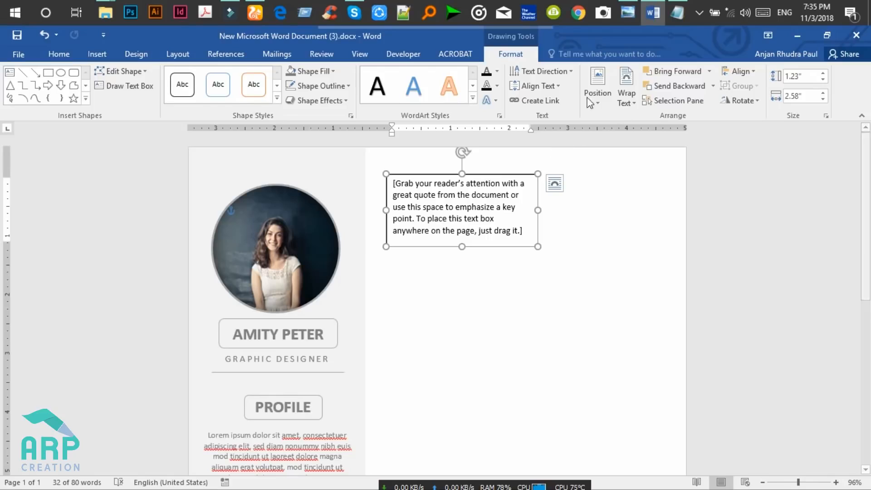
left_click(326, 85)
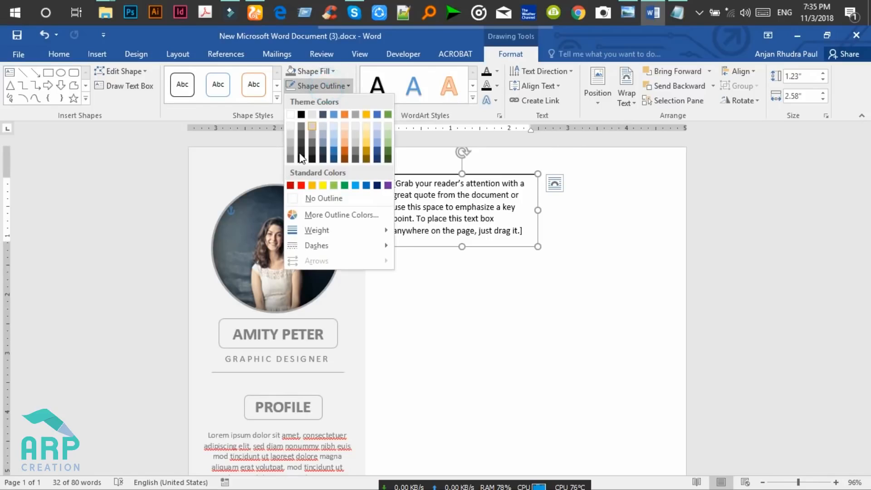
left_click(309, 197)
left_click(317, 72)
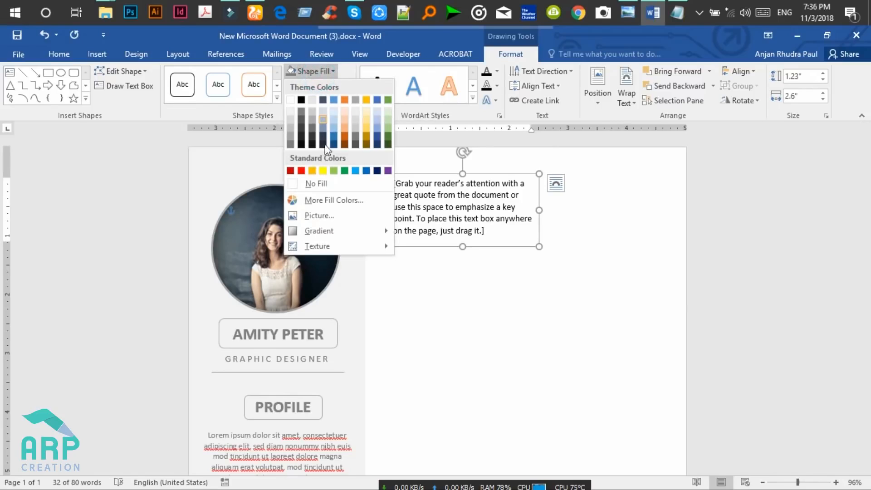
left_click(320, 182)
Replace the placeholder quote with EXPERIENCE and format it 26 pt bold.
left_click(514, 222)
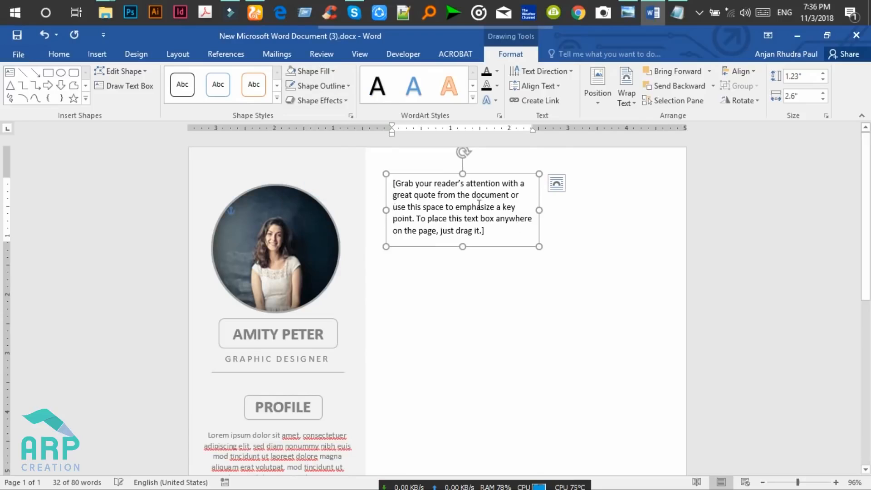
key("ctrl+a")
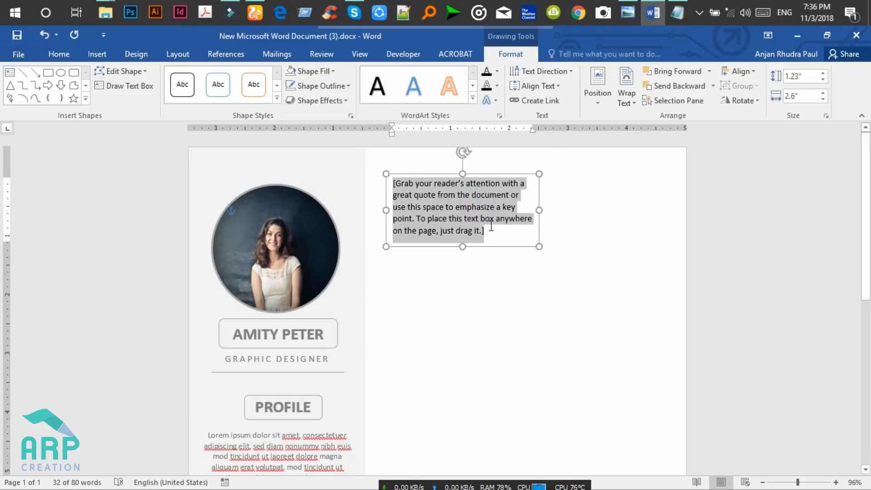
key("ctrl+c")
type("EXPERIENCE")
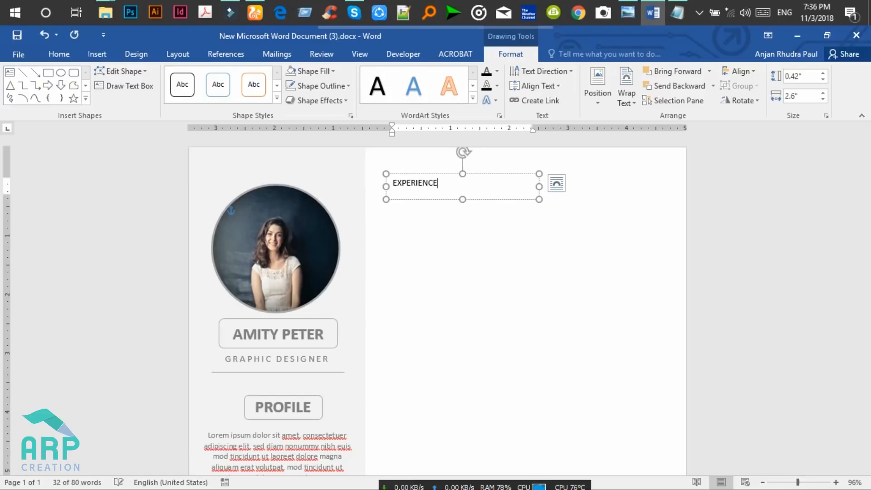
key("ctrl+a")
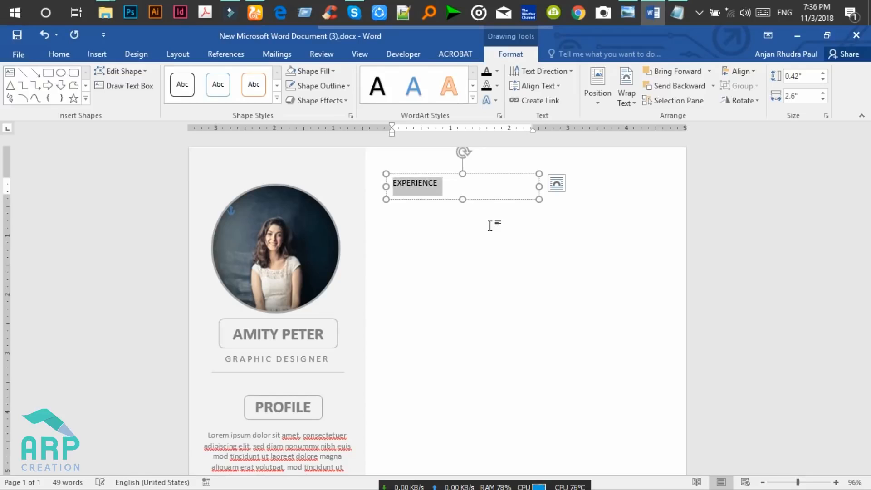
left_click(59, 54)
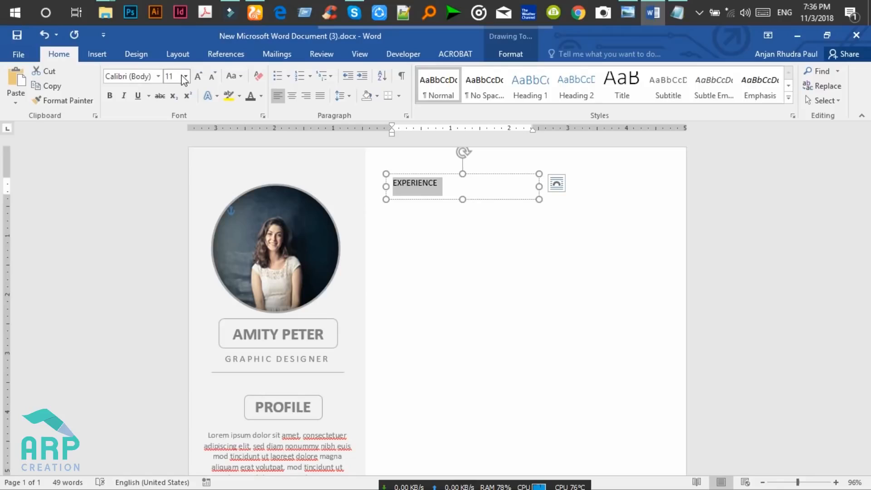
type("26")
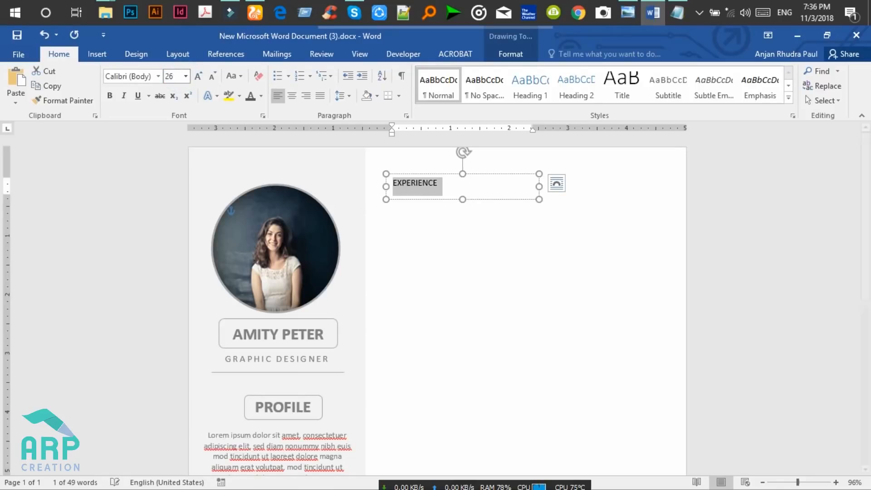
key("Return")
left_click(111, 96)
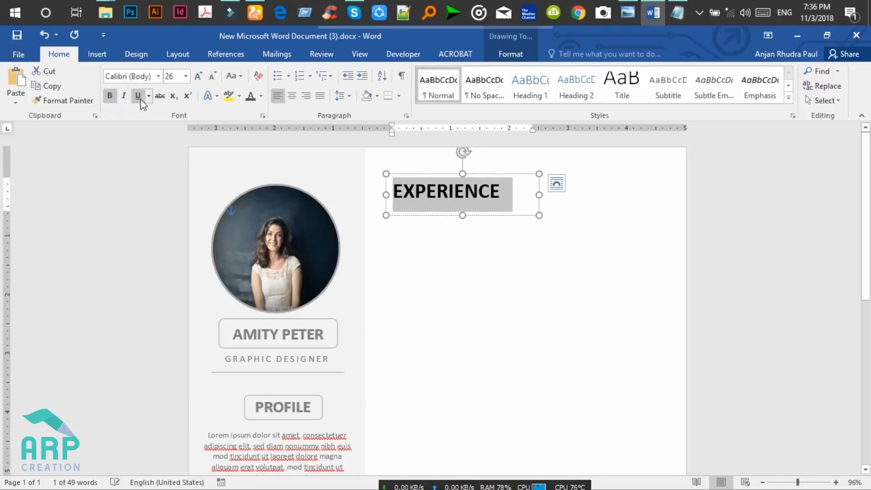
Colour EXPERIENCE dark grey and set the text box's four inner margins to 0".
left_click(251, 96)
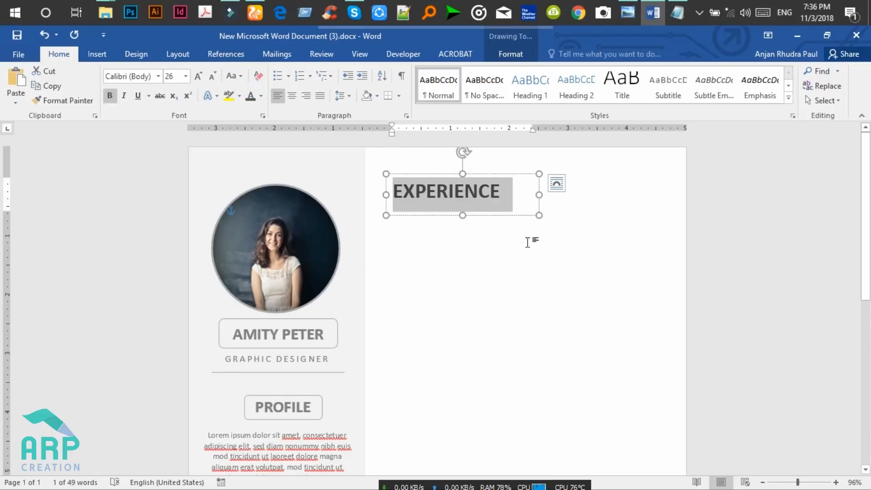
mouse_move(463, 214)
left_mouse_down()
mouse_move(463, 201)
mouse_move(464, 209)
left_mouse_up()
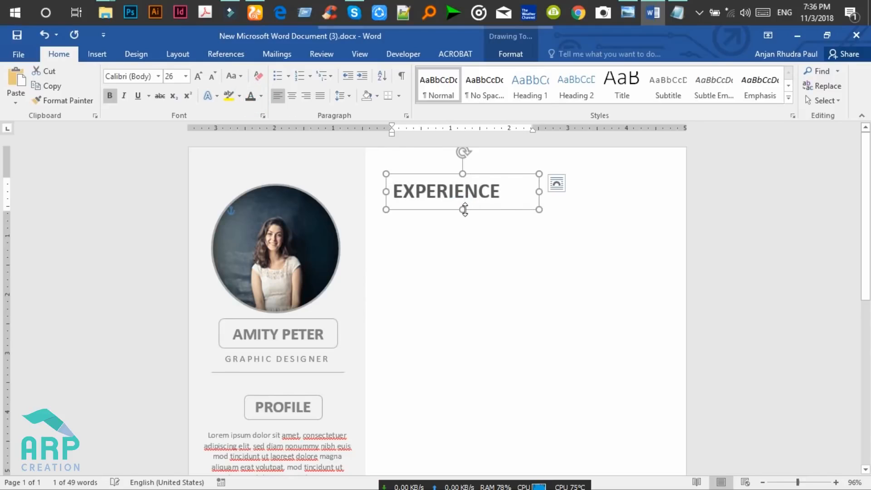
right_click(494, 174)
left_click(529, 404)
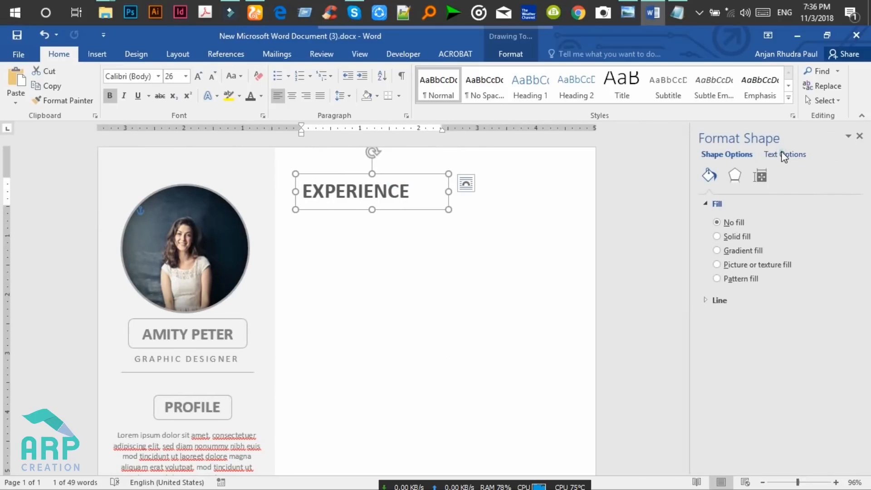
left_click(781, 154)
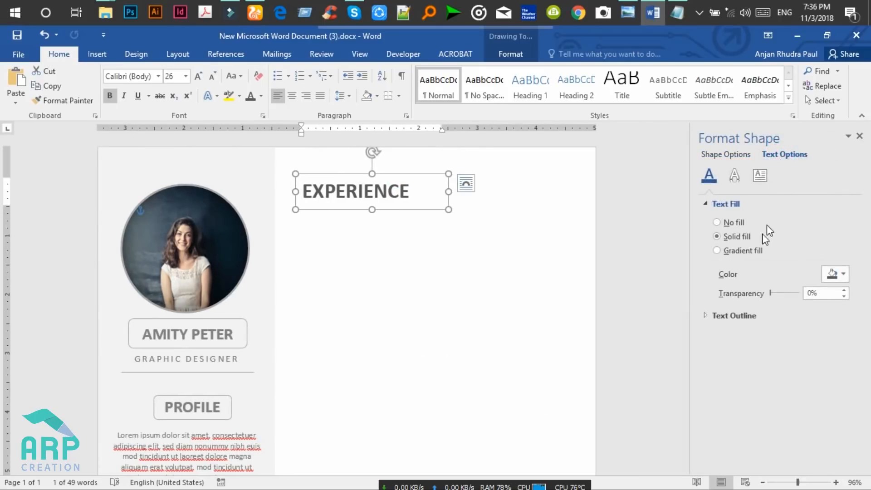
left_click(759, 176)
left_click(844, 307)
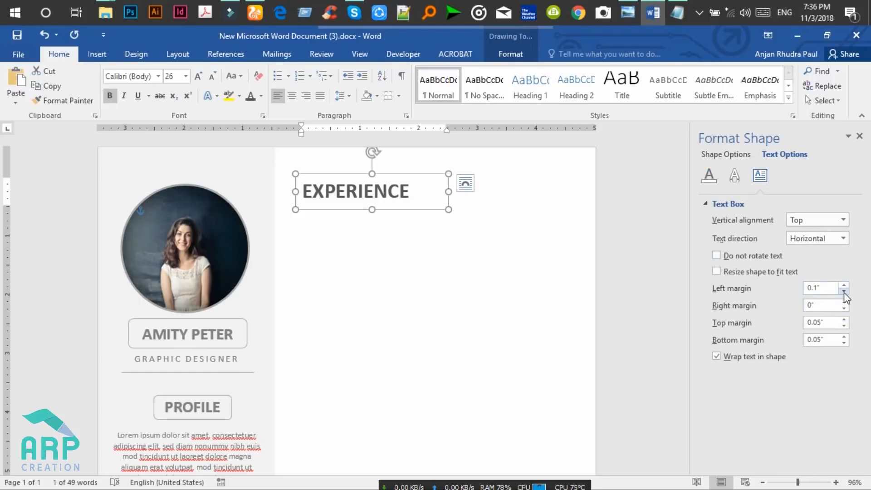
left_click(843, 292)
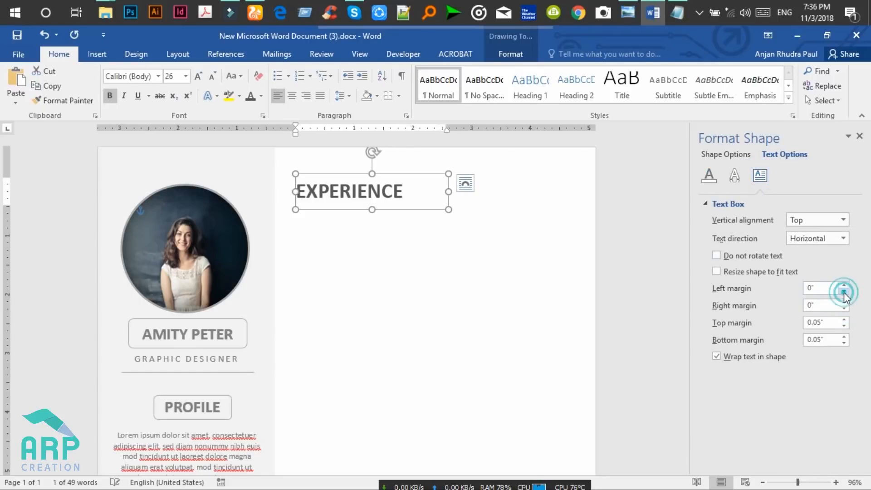
left_click(843, 325)
left_click(844, 319)
left_click(843, 325)
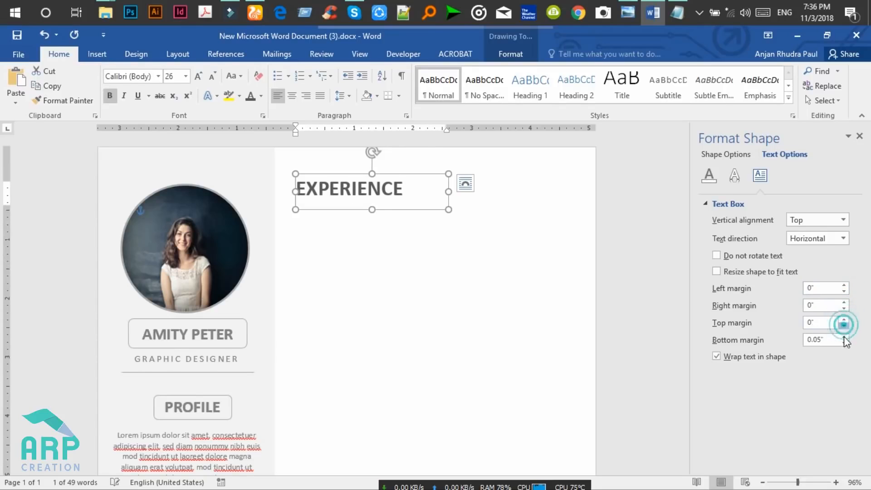
left_click(844, 344)
Shorten the EXPERIENCE box from the bottom so it hugs the heading.
left_click(468, 236)
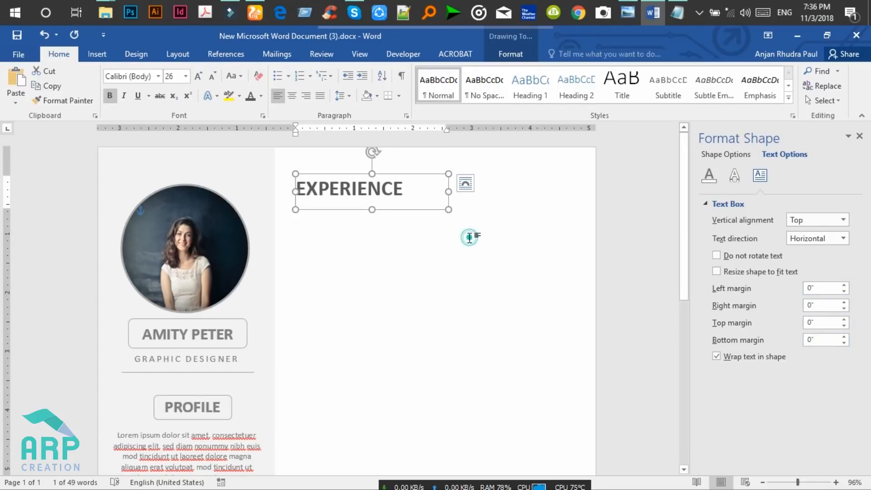
left_click(376, 198)
left_click_drag(372, 209, 372, 167)
Ctrl-drag a copy of the GRAPHIC DESIGNER divider under EXPERIENCE and stretch it to the column edge.
left_click(387, 210)
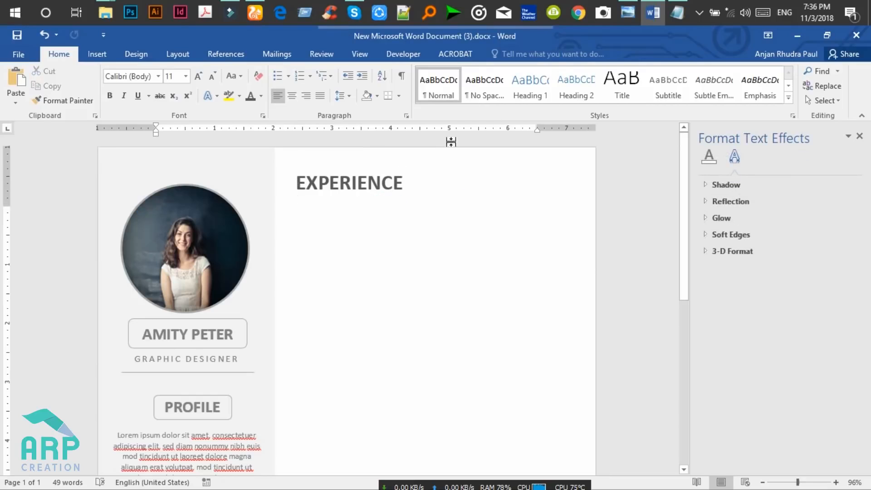
left_click(214, 372)
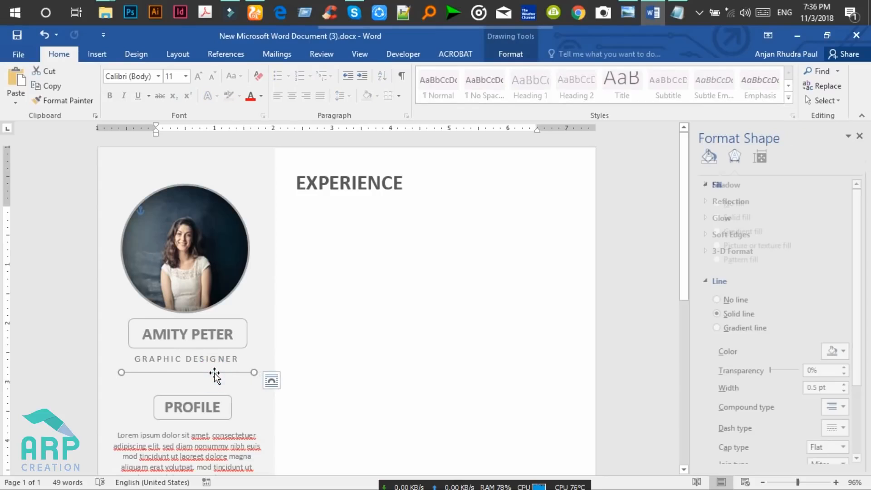
left_click_drag(216, 372, 388, 200)
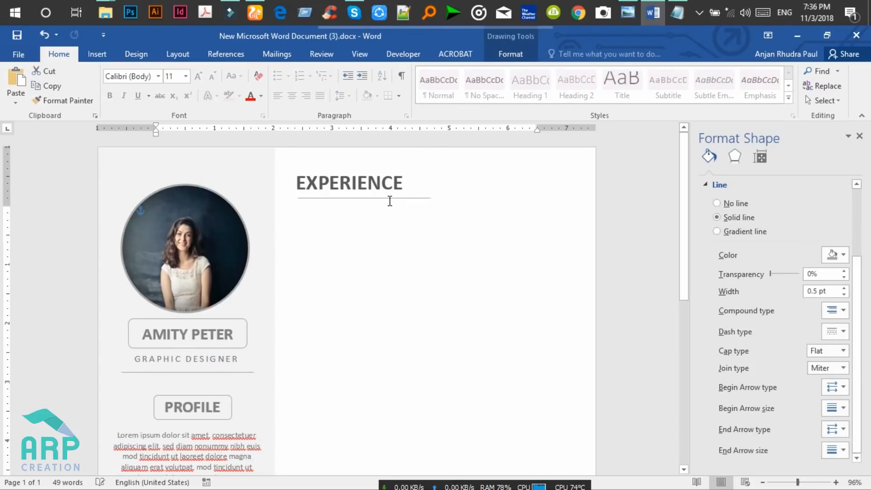
left_click_drag(431, 197, 552, 196)
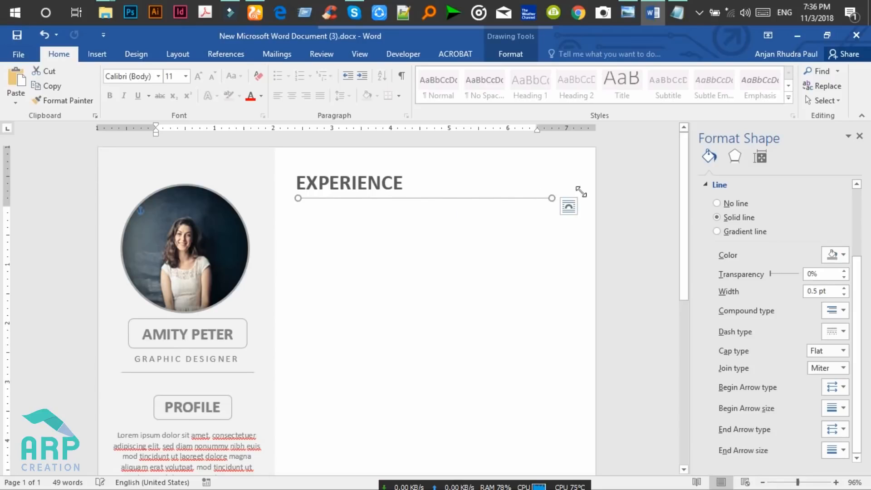
left_click(858, 136)
left_click(459, 224)
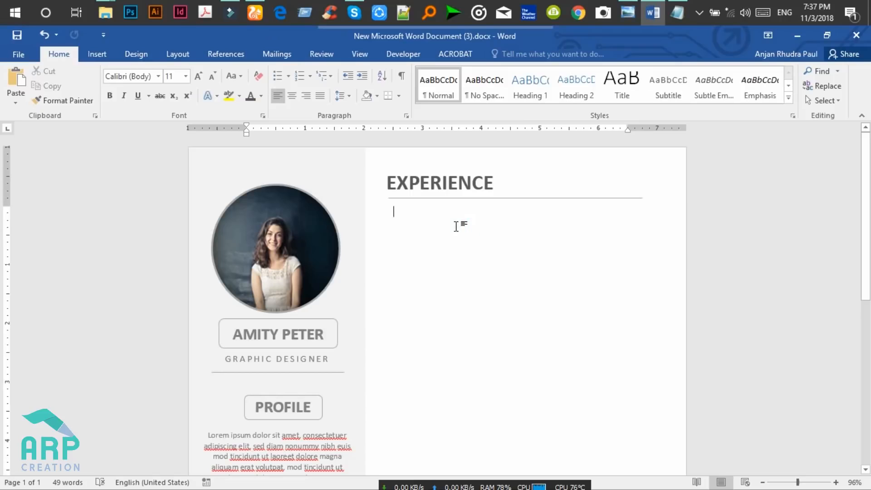
left_click(631, 10)
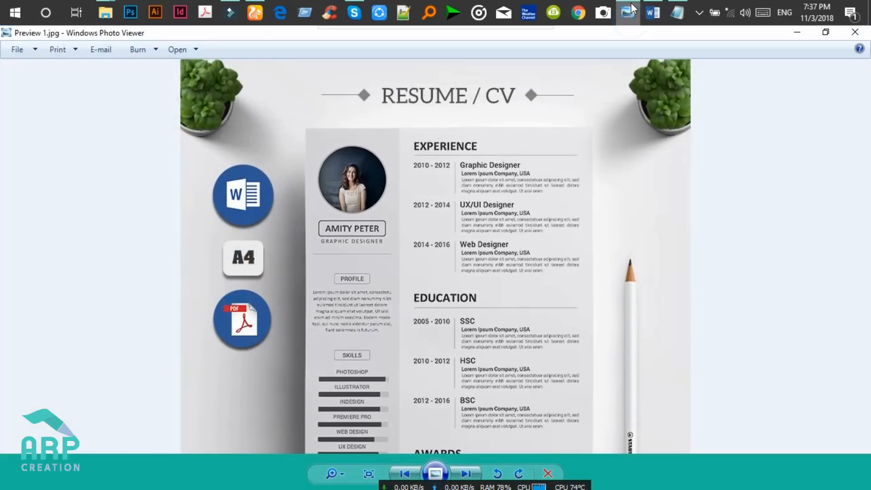
left_click(632, 10)
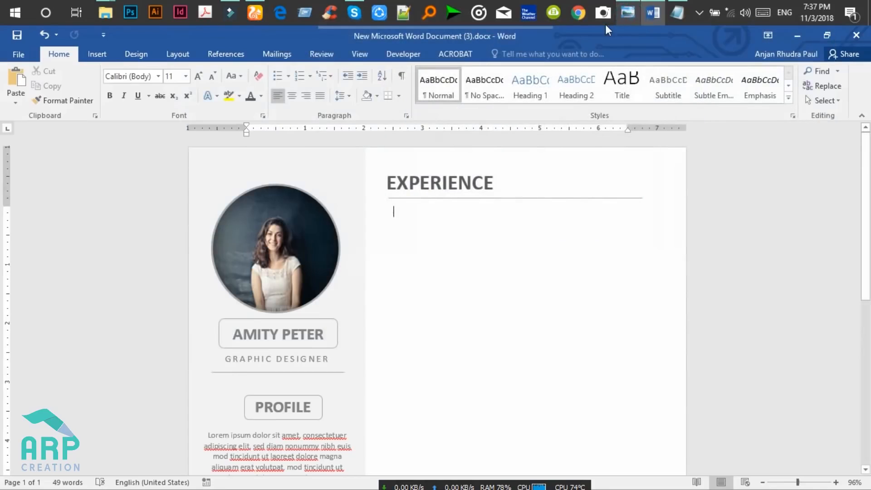
Type 2010-2102 below the divider and format it Roboto Medium, 14 pt, grey.
key("ctrl+z")
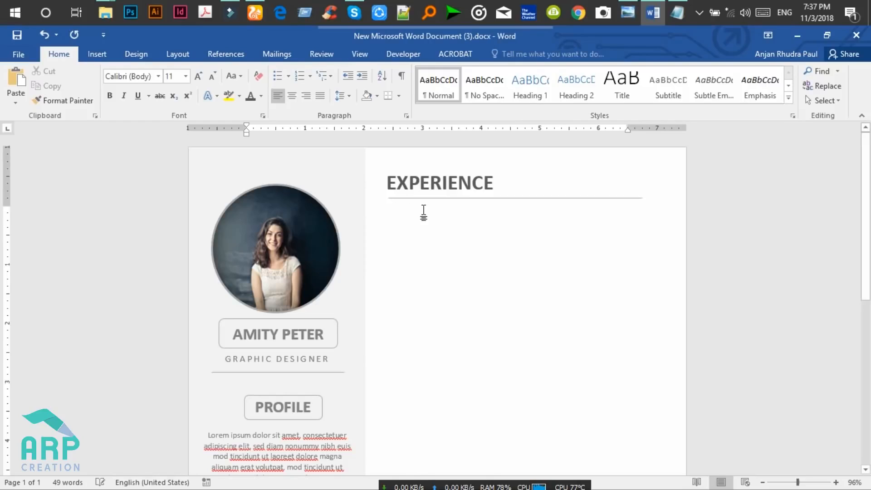
type("2010-2102")
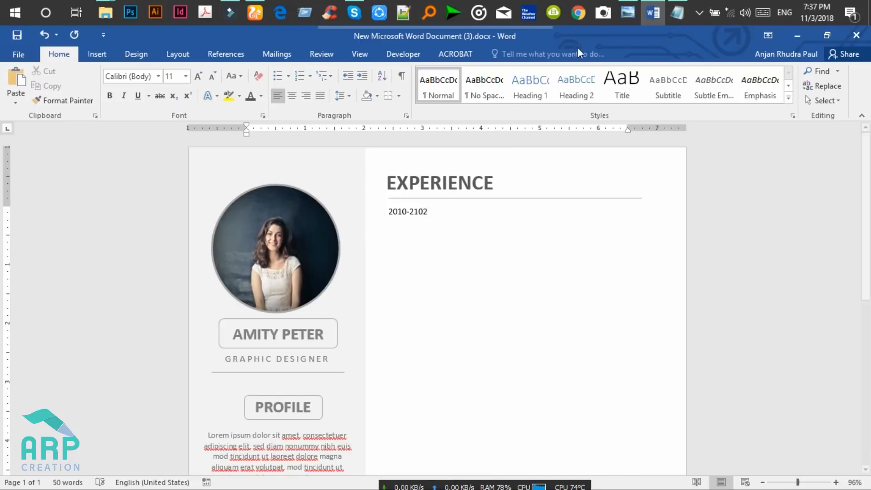
left_click_drag(428, 214, 373, 211)
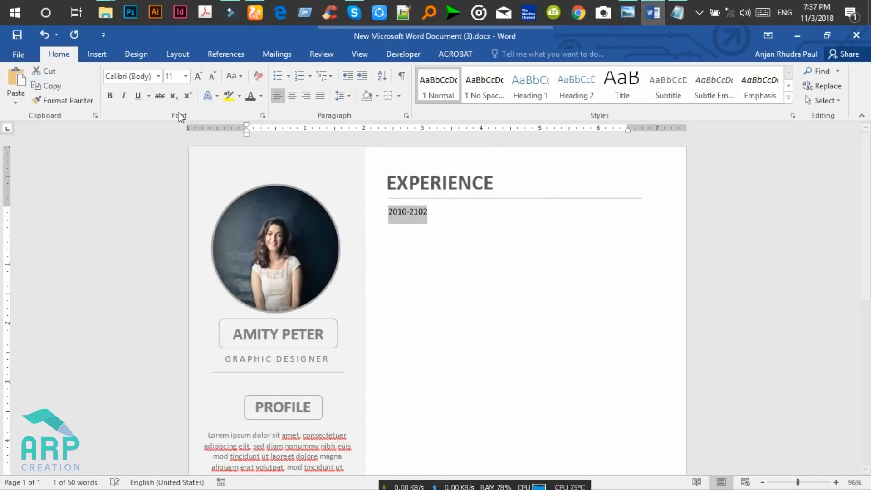
left_click(130, 76)
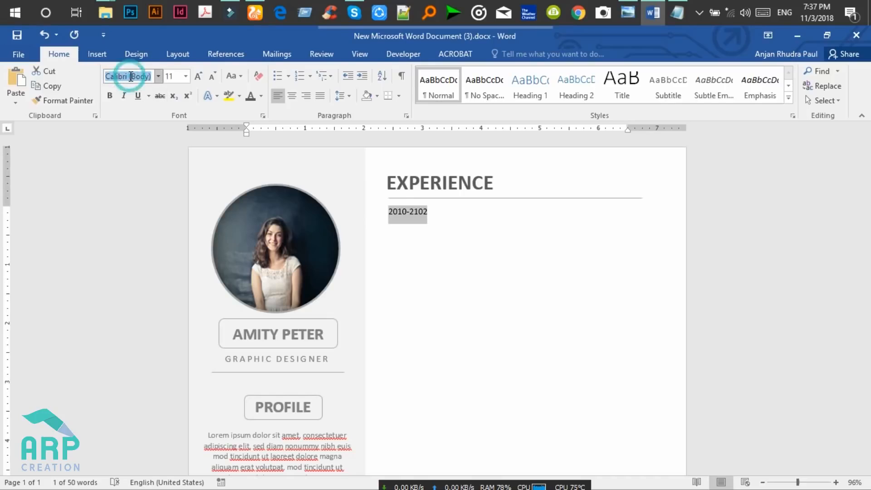
type("Roboto Mediu")
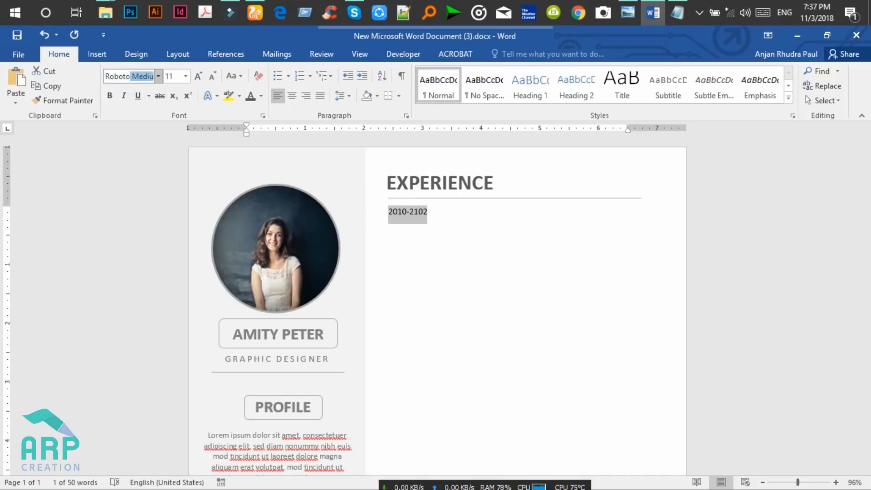
key("Return")
left_click(181, 78)
key("Return")
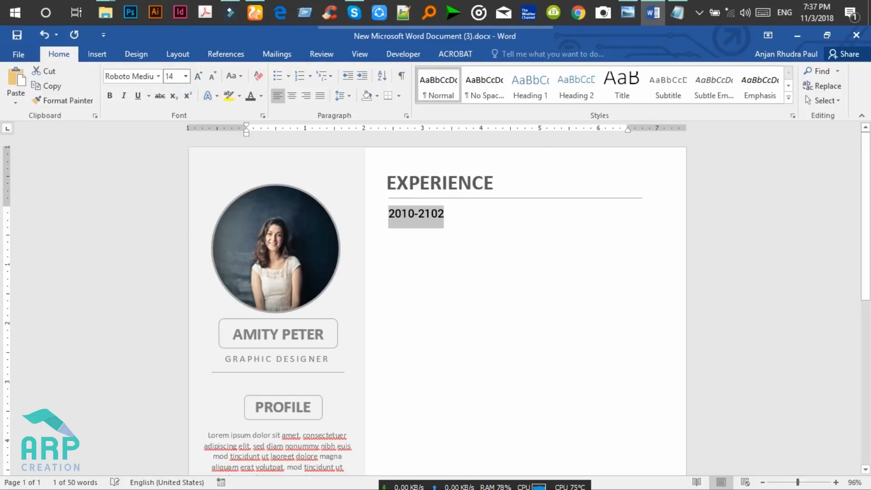
left_click(247, 100)
left_click(447, 219)
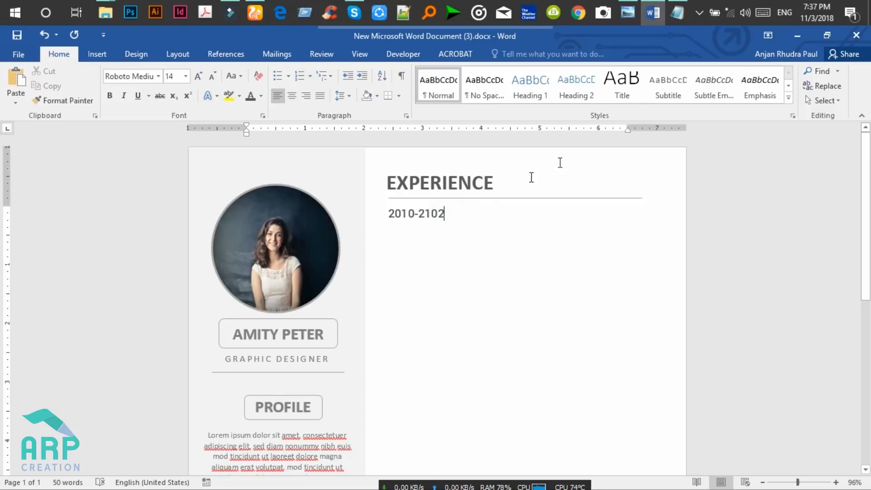
left_click(628, 14)
left_click(628, 14)
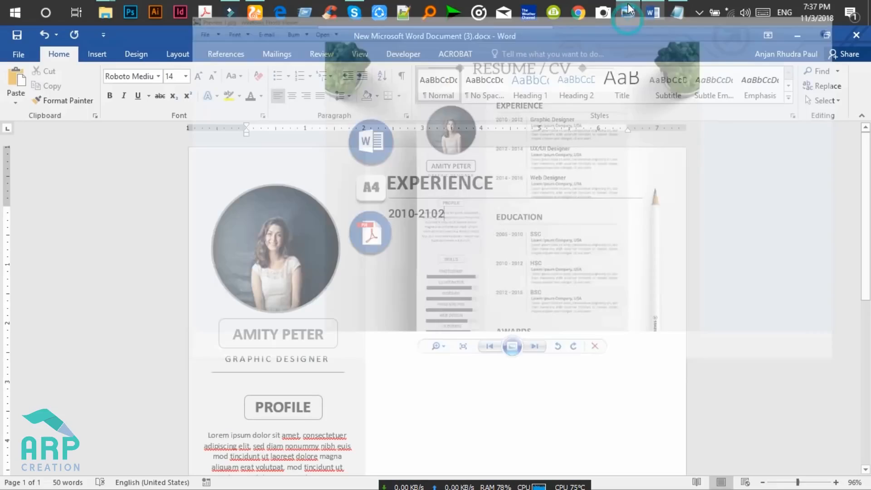
Insert a straight line shape drawn vertically right of 2010-2102 and colour it grey.
left_click(94, 53)
left_click(177, 97)
left_click(188, 131)
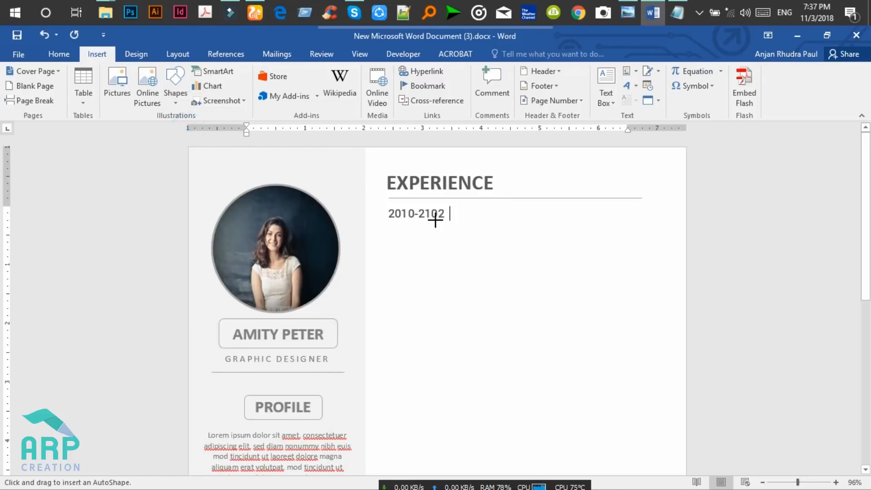
left_click_drag(450, 205, 451, 250)
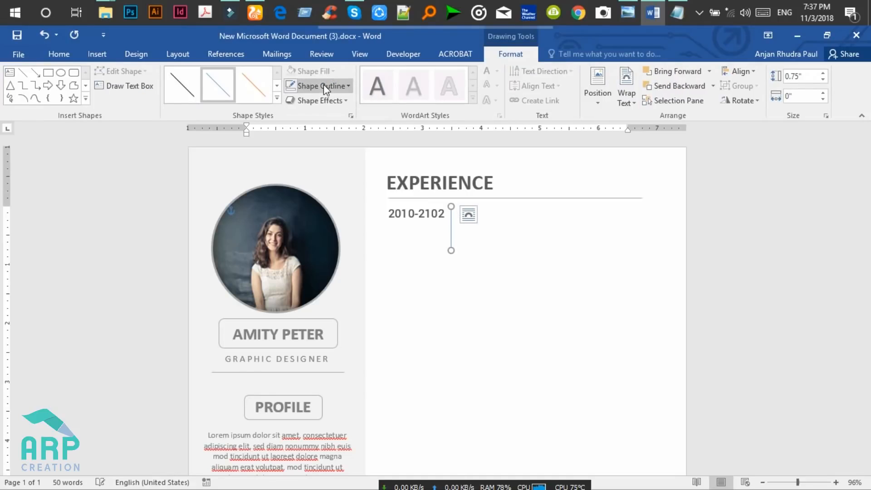
left_click(323, 87)
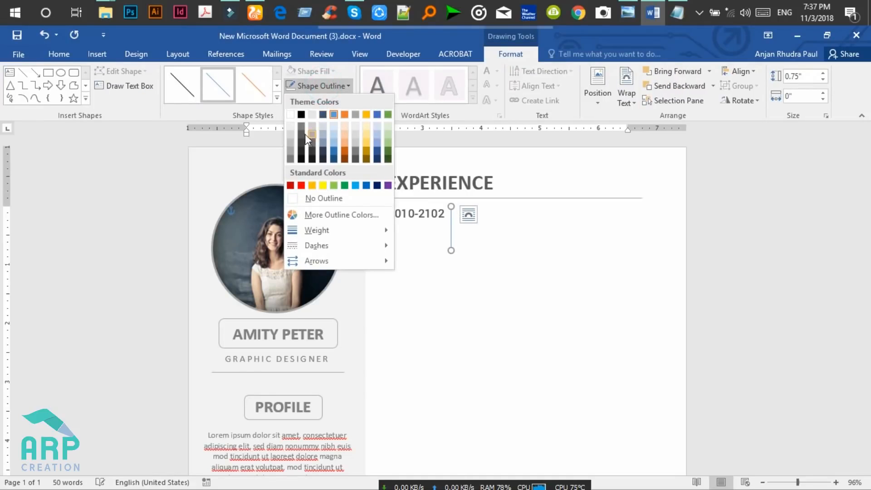
left_click(290, 160)
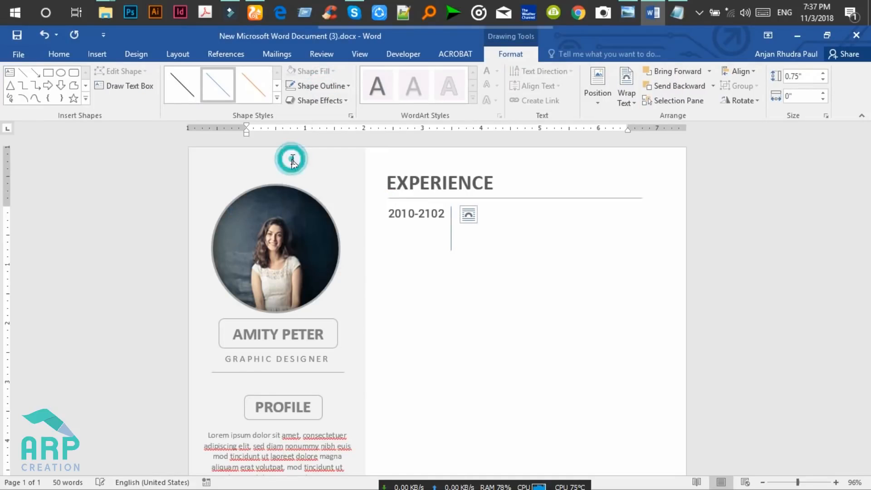
left_click(482, 243)
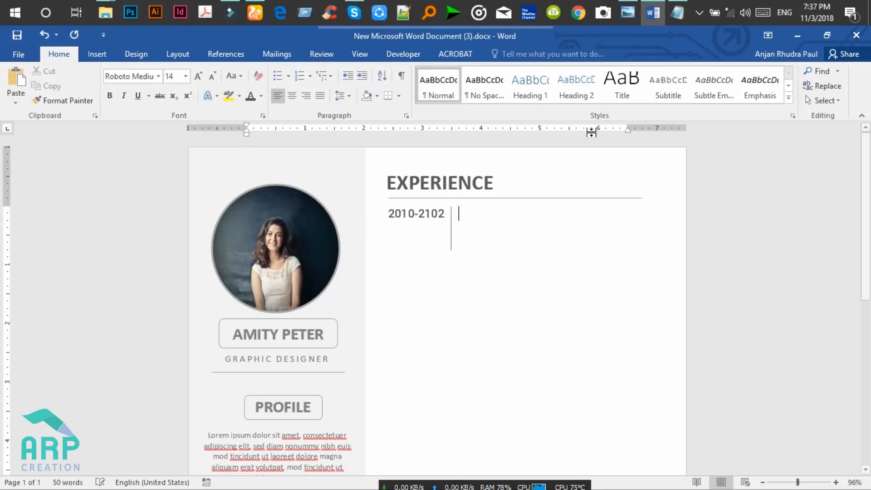
Type the 'Graphic Designer' job title beside 2010-2102 and set it to 16 pt.
left_click(631, 10)
left_click(631, 10)
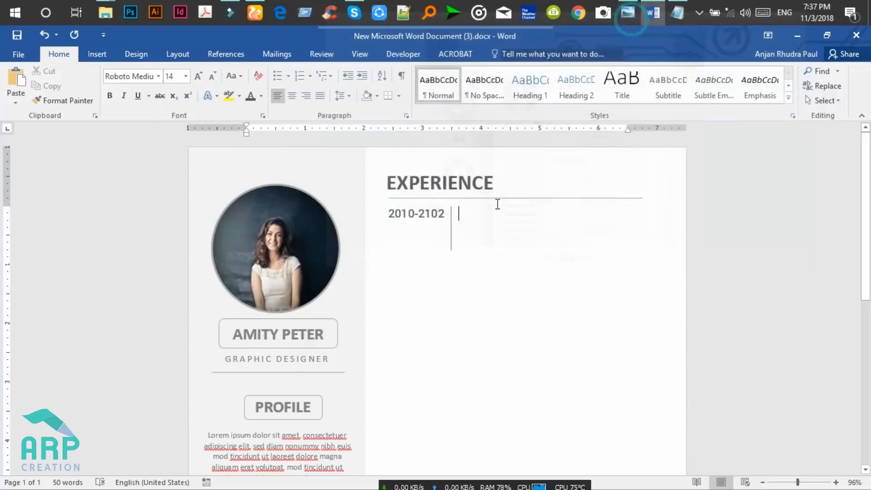
type("Gr")
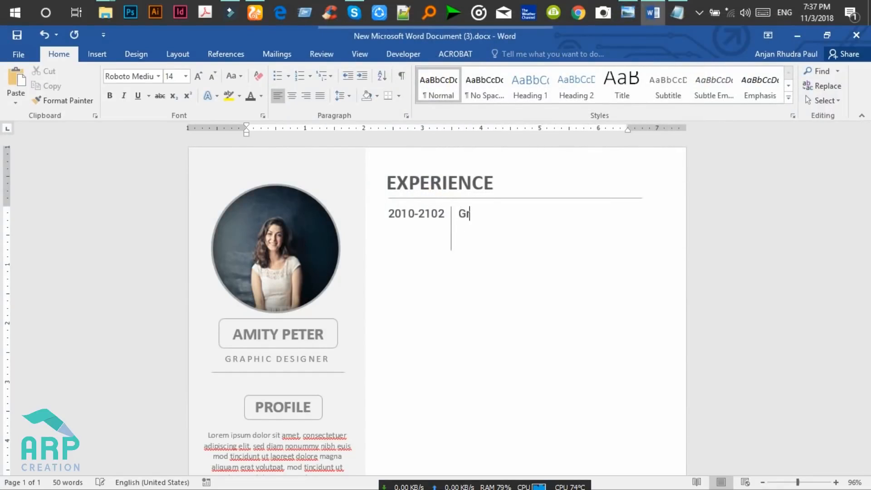
type("aphic Desoge")
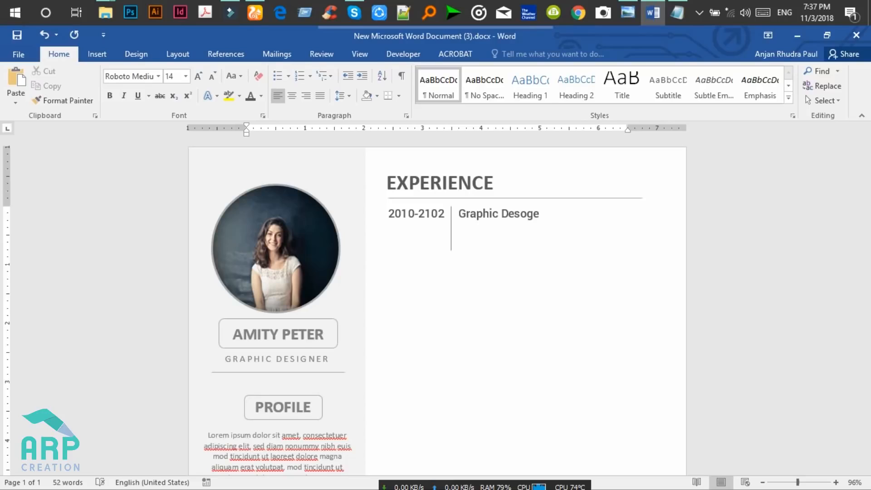
key("BackSpace")
key("BackSpace")
key("BackSpace")
type("igner")
left_click_drag(550, 213, 467, 218)
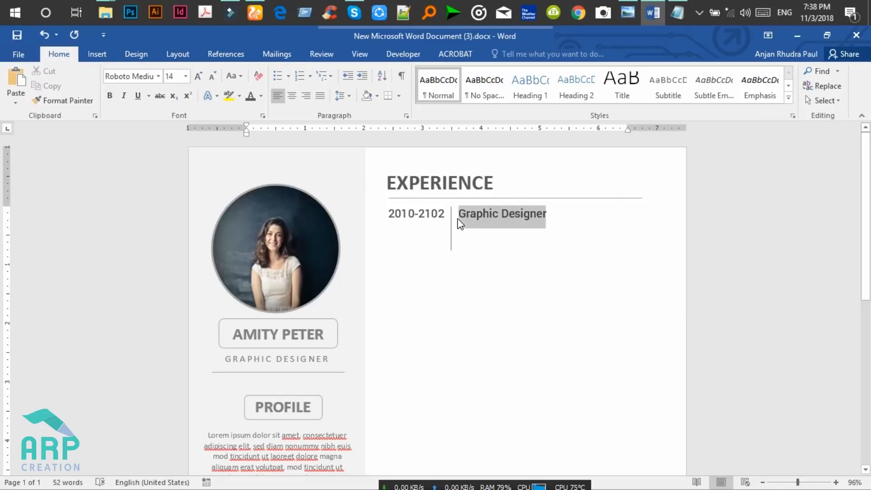
left_click(172, 76)
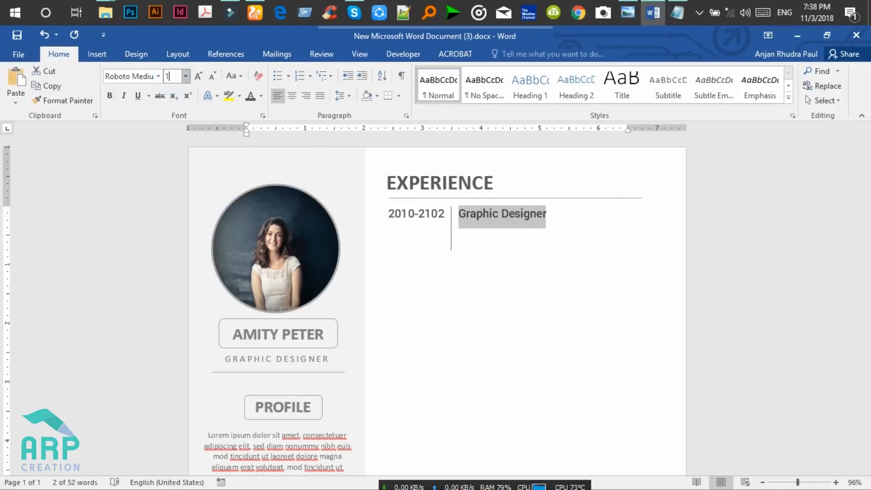
type("16")
key("Return")
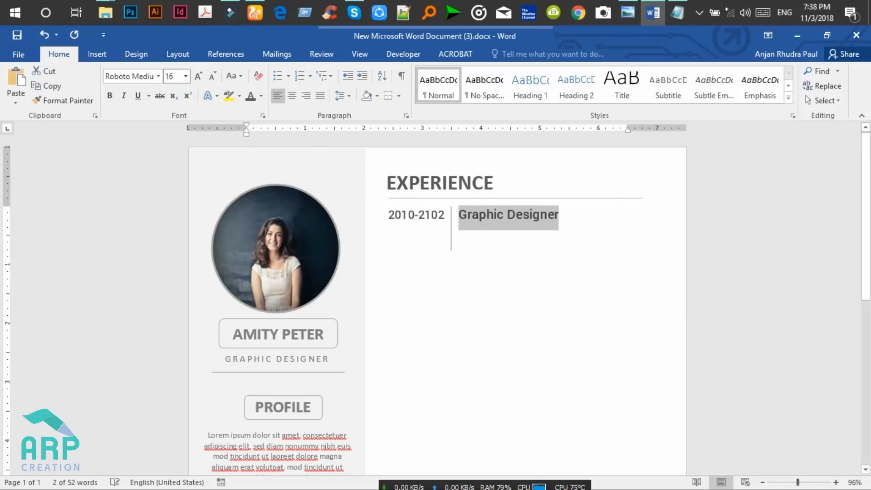
left_click(563, 214)
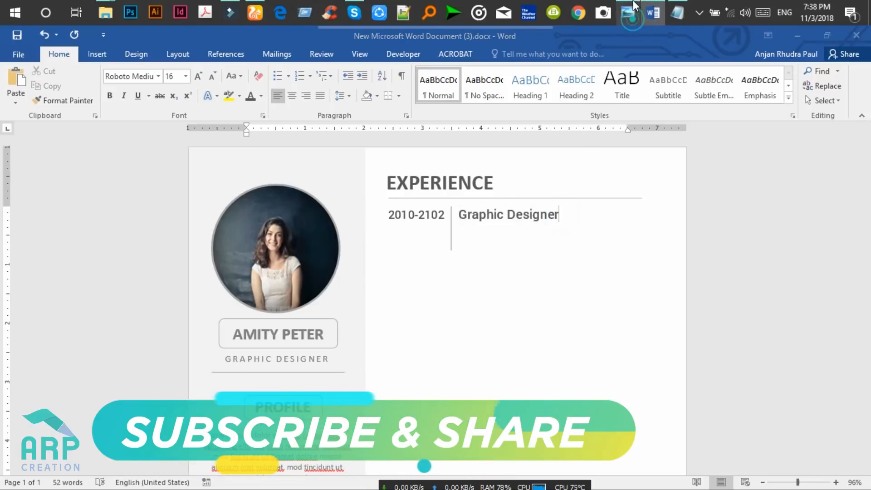
left_click(631, 9)
left_click(633, 7)
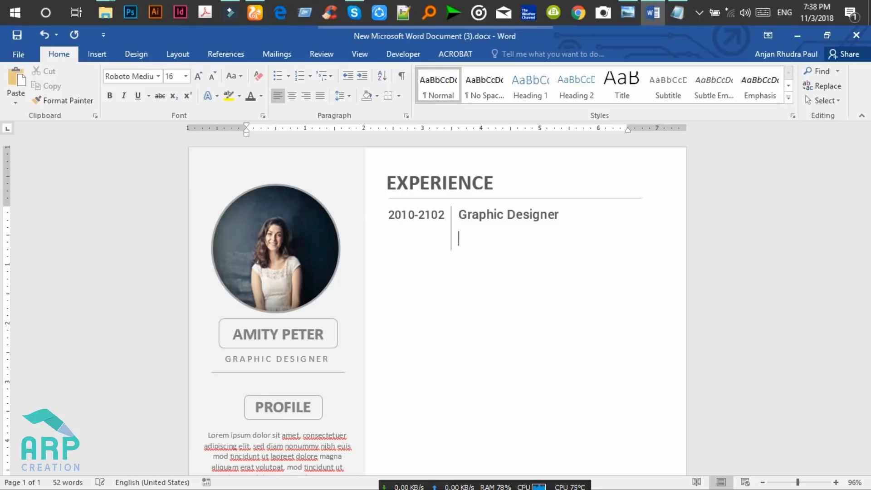
Add a 'Lorem Ipsum' line under the title and remove space after paragraphs in the row.
type("Lorem ")
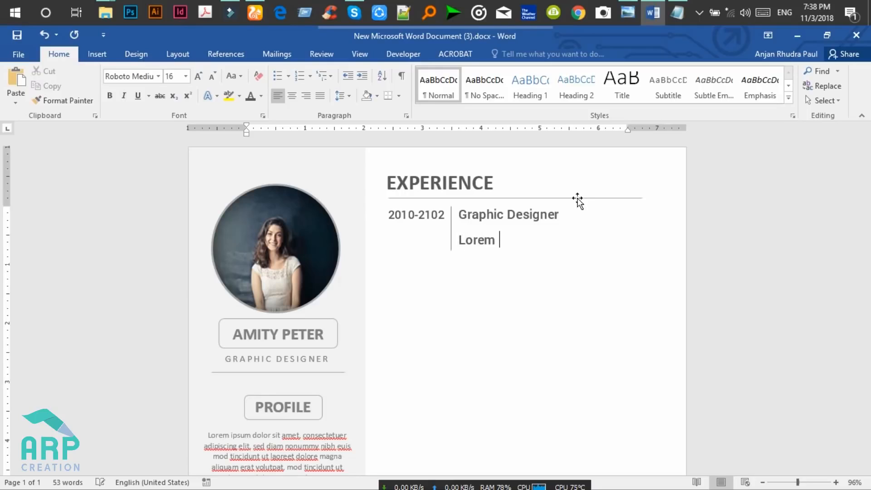
type("Ipsum")
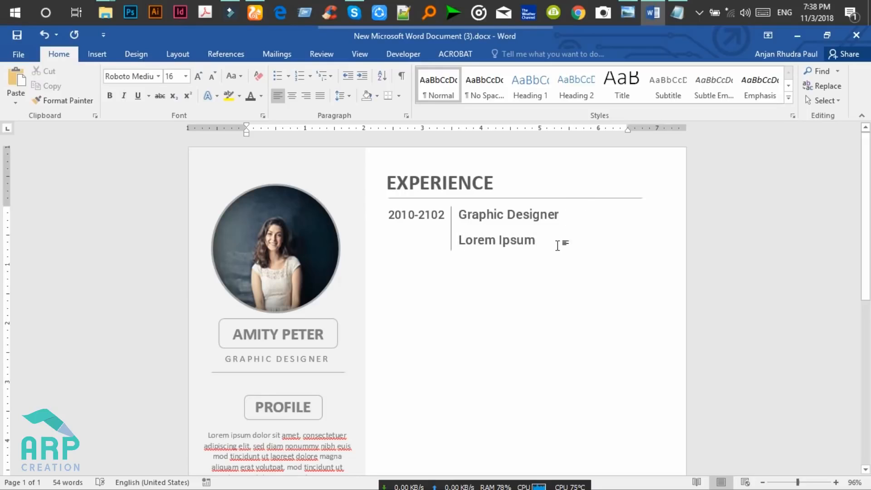
left_click_drag(544, 240, 378, 211)
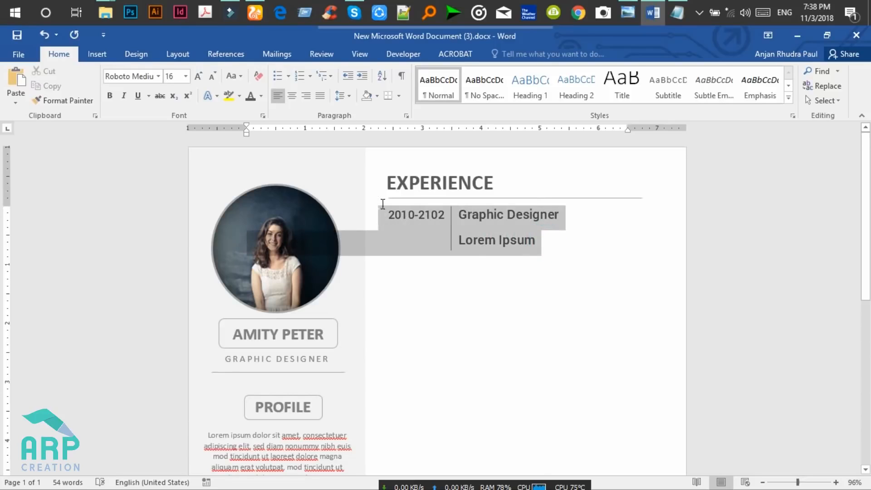
left_click(343, 96)
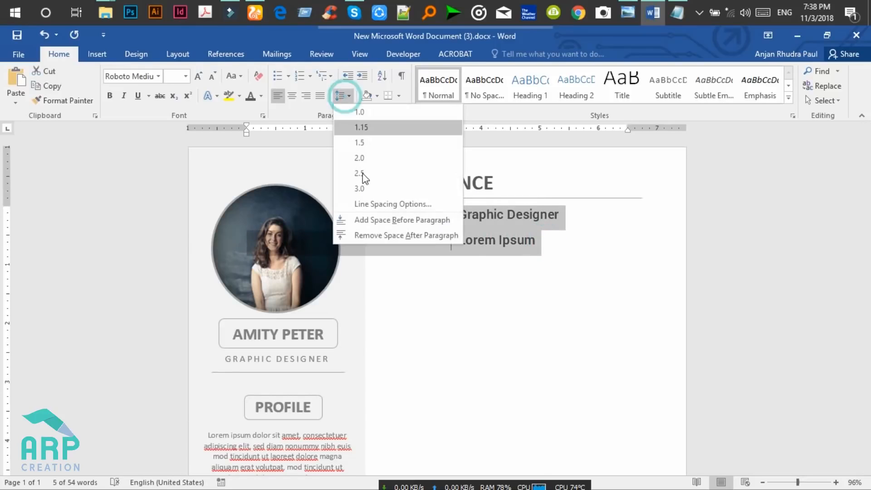
left_click(372, 241)
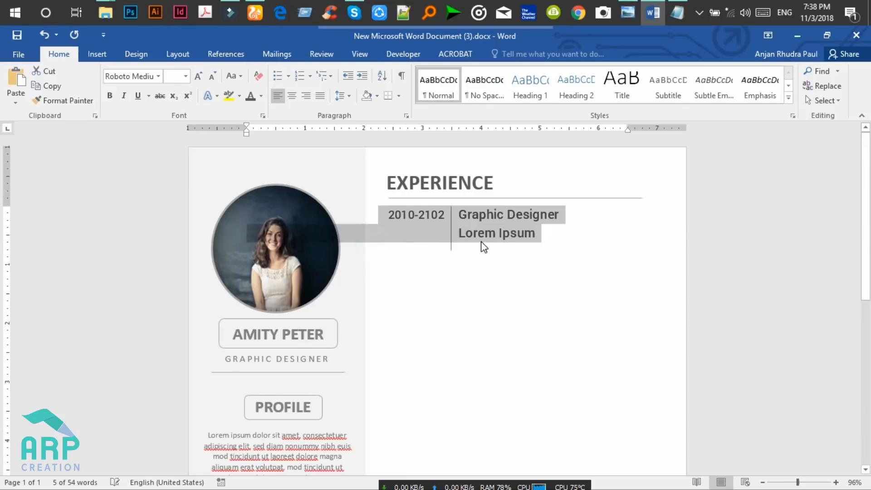
left_click(473, 233)
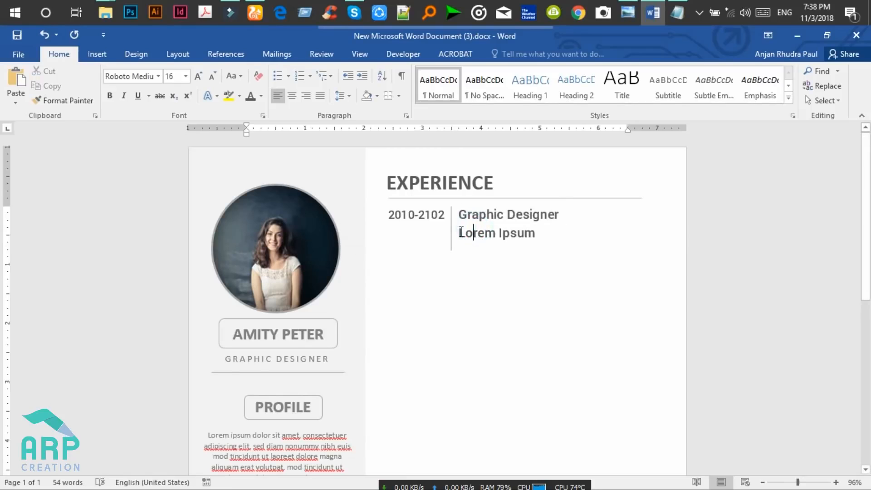
left_click(627, 11)
left_click(627, 9)
Set the timeline row's line spacing to single (1.0).
left_click_drag(537, 233, 459, 235)
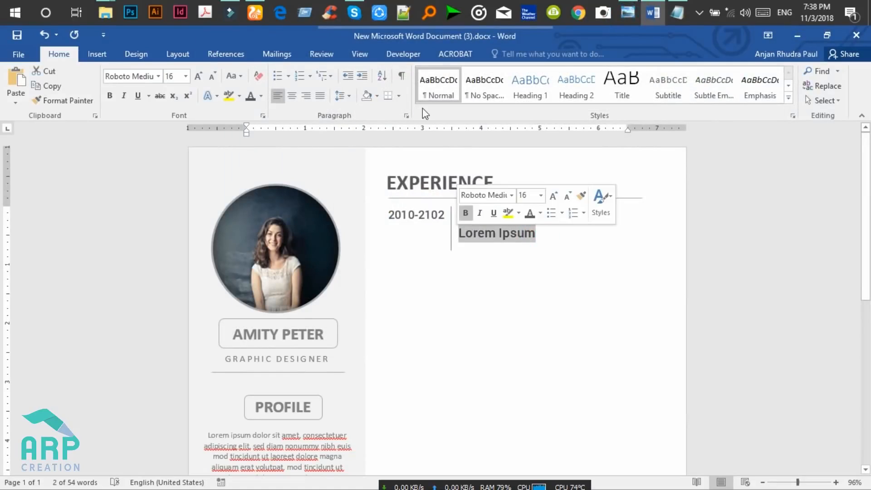
right_click(506, 222)
left_click_drag(509, 214, 388, 214)
left_click(342, 95)
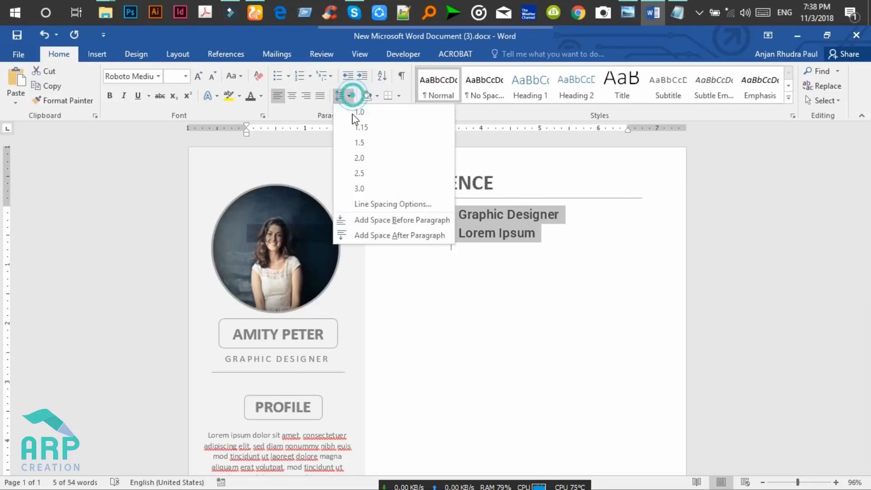
left_click(358, 113)
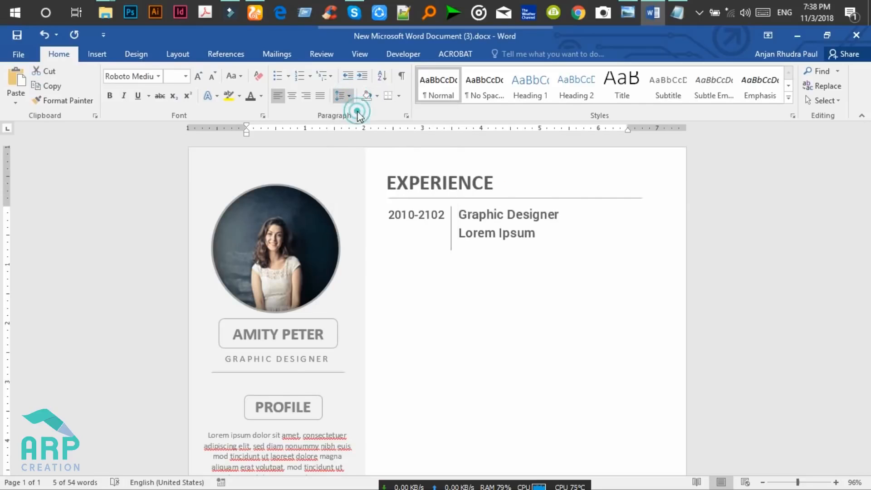
left_click(494, 243)
left_click_drag(536, 232, 459, 232)
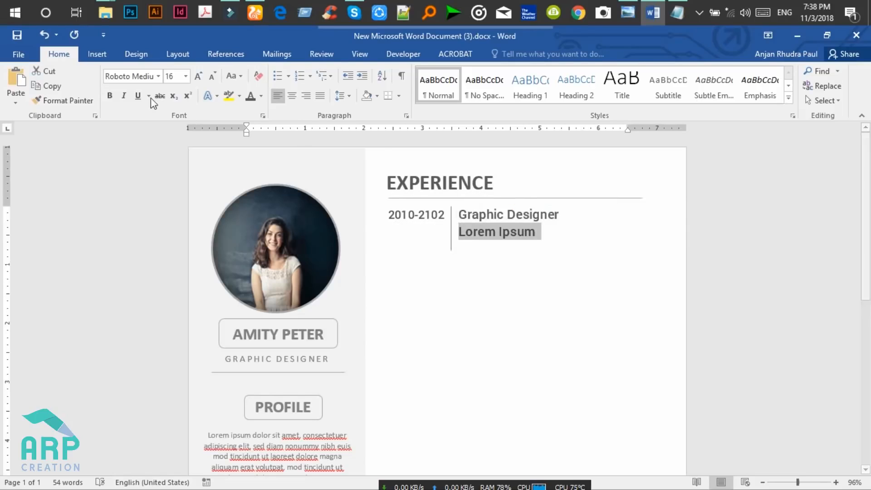
Set the Lorem Ipsum line to Roboto regular at 11 pt, correcting a misspelled font entry.
left_click(521, 233)
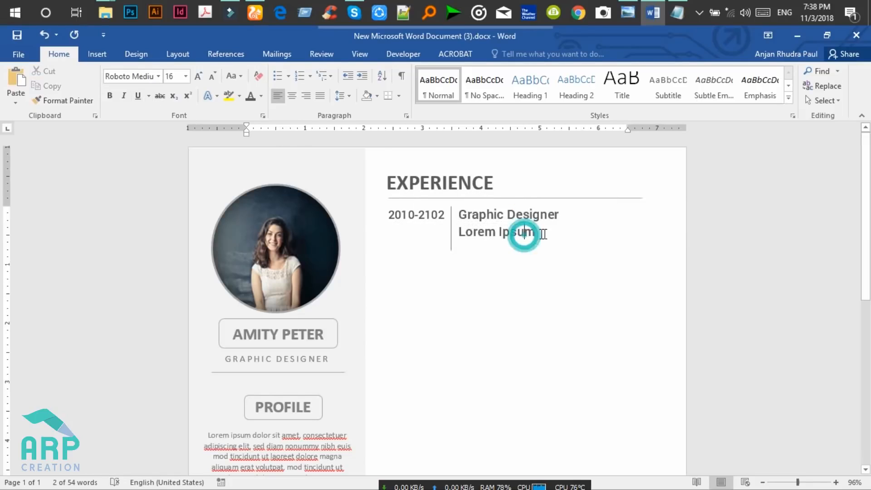
left_click_drag(540, 232, 461, 230)
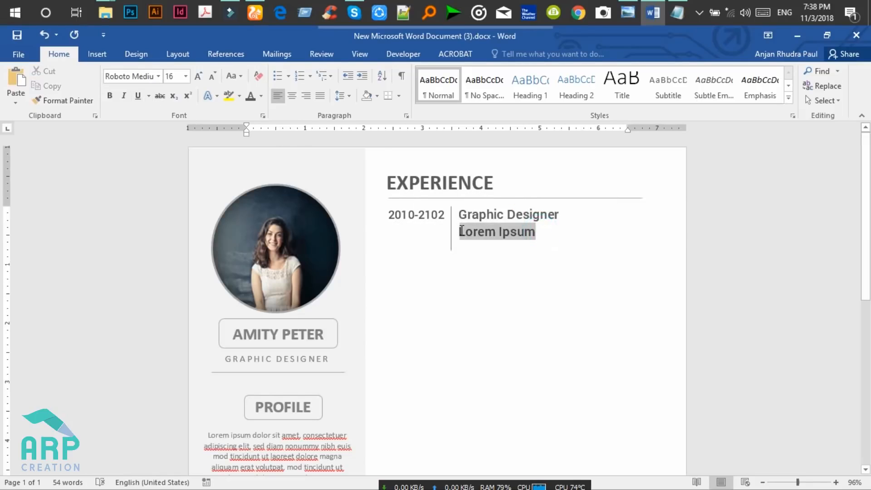
left_click(123, 76)
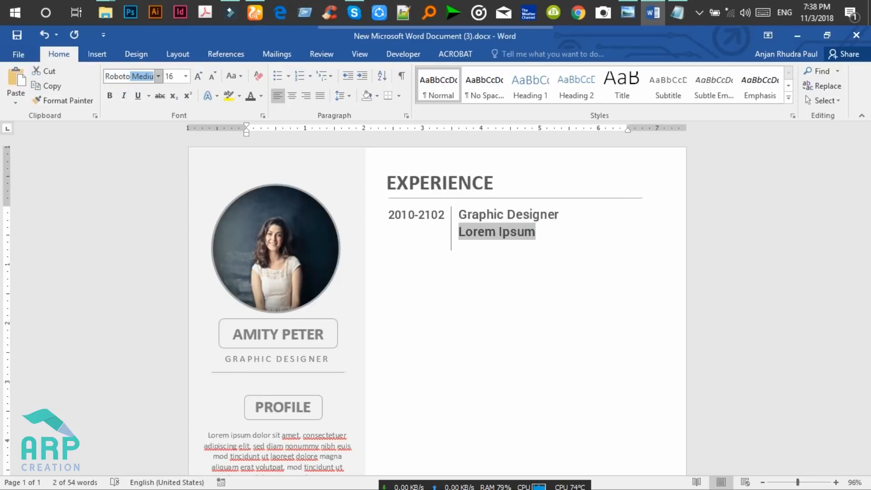
type("reguar")
key("Return")
left_click(460, 302)
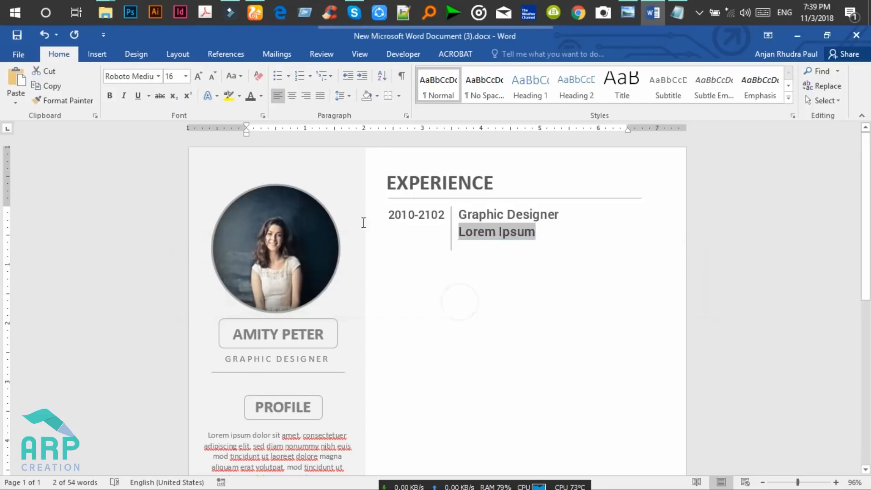
left_click(145, 77)
type("roboto r")
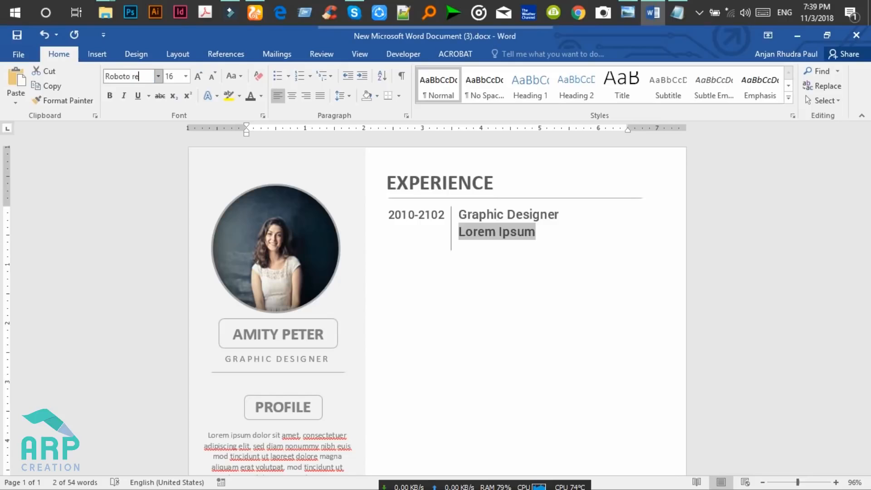
type("egular")
key("Return")
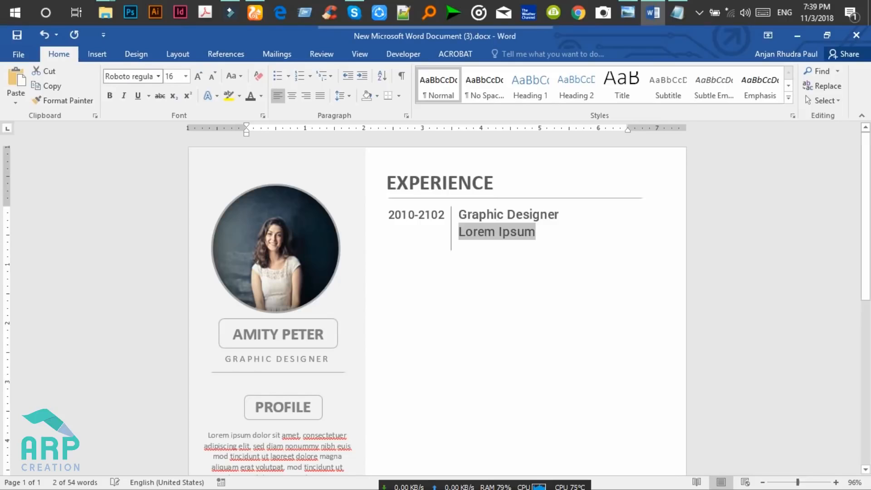
left_click(180, 77)
type("11")
key("Return")
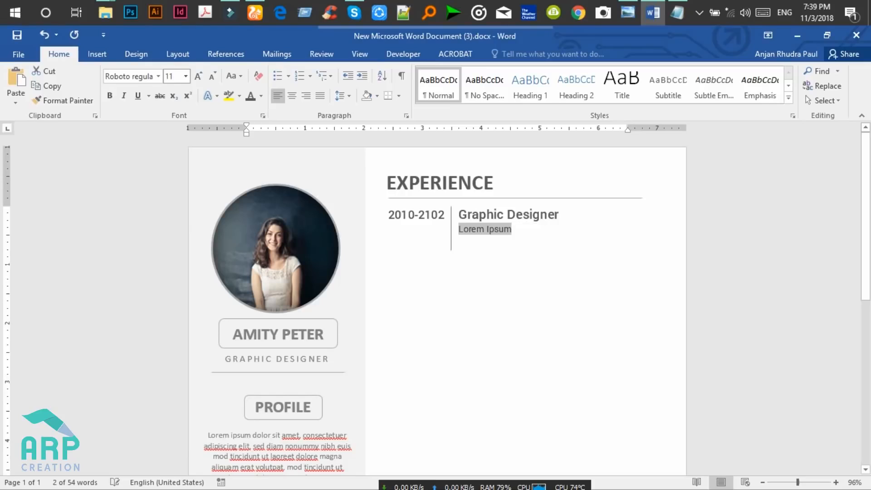
left_click(517, 229)
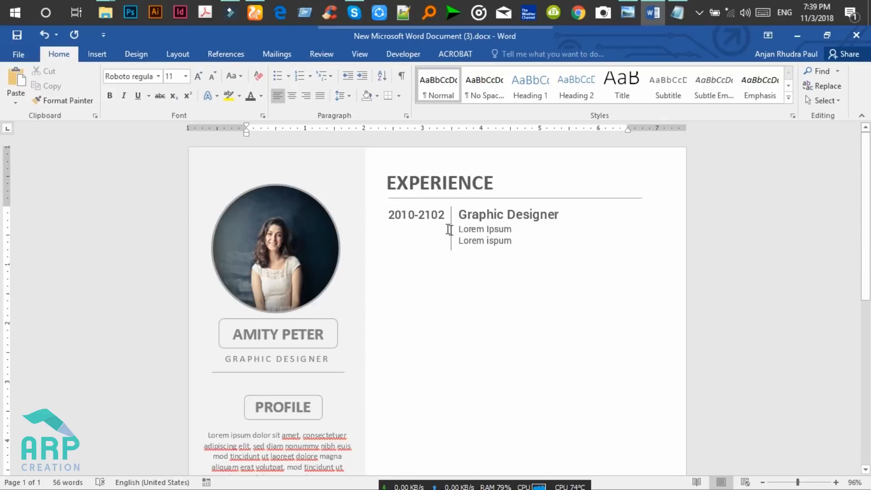
Set the new 'Lorem ispum' line to Roboto Light at 9 pt.
left_click_drag(512, 240, 456, 241)
left_click(148, 80)
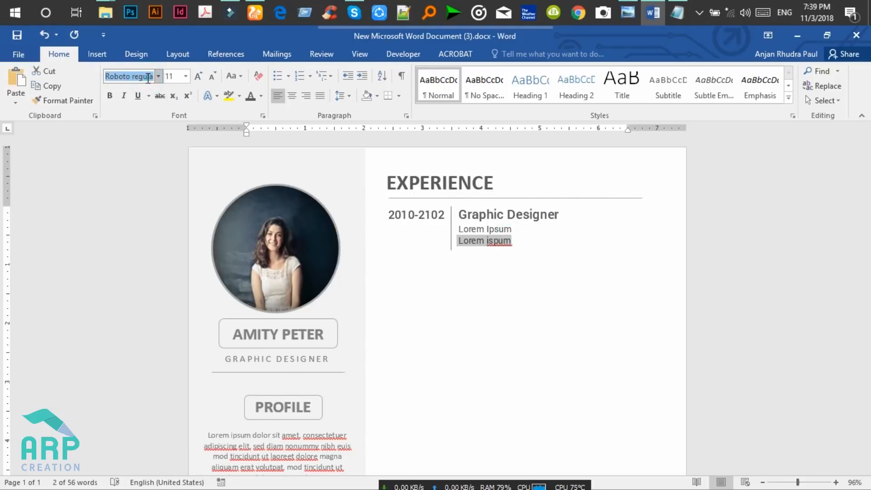
type("Roboto Light 9")
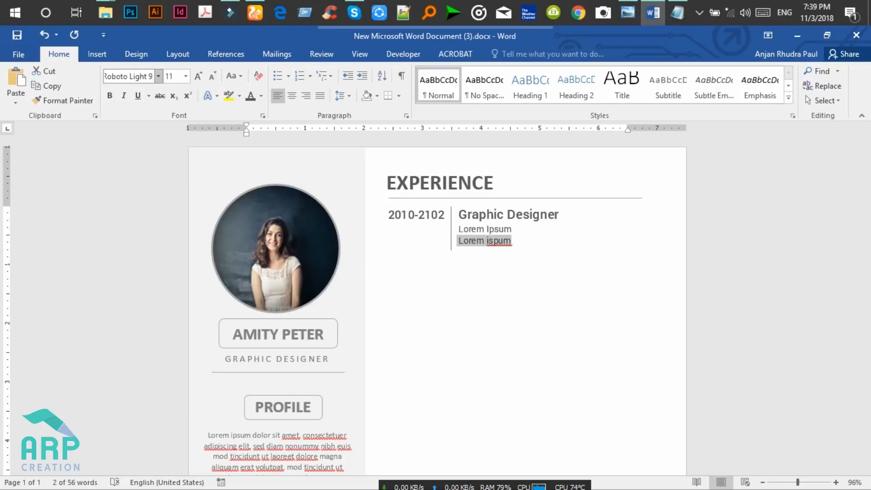
key("BackSpace")
key("BackSpace")
left_click(174, 76)
left_click(176, 77)
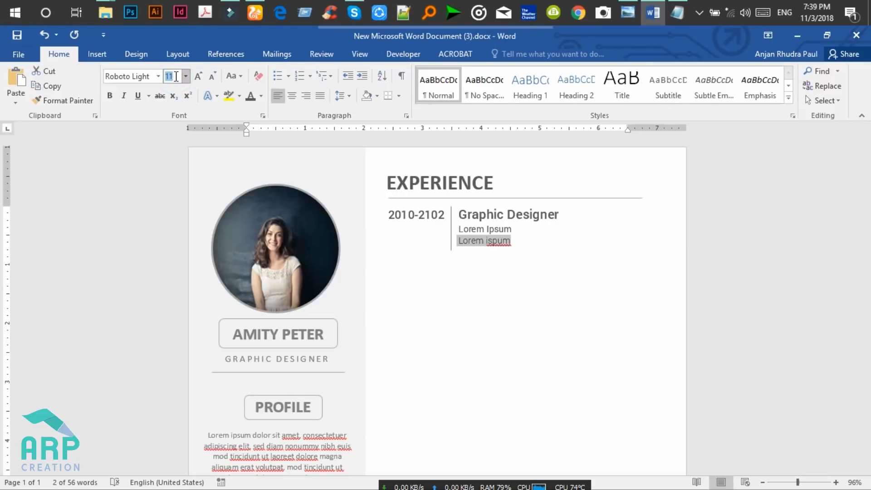
key("Return")
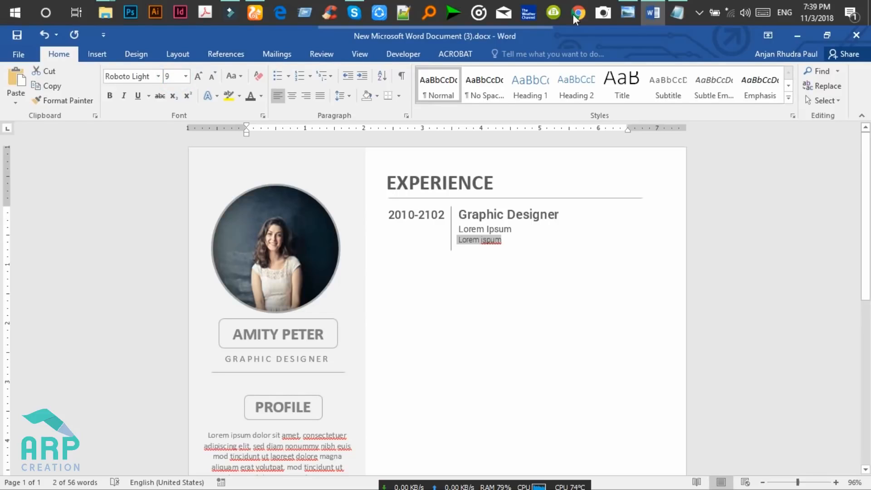
Copy a placeholder sentence from Notepad and return to Word.
left_click(677, 12)
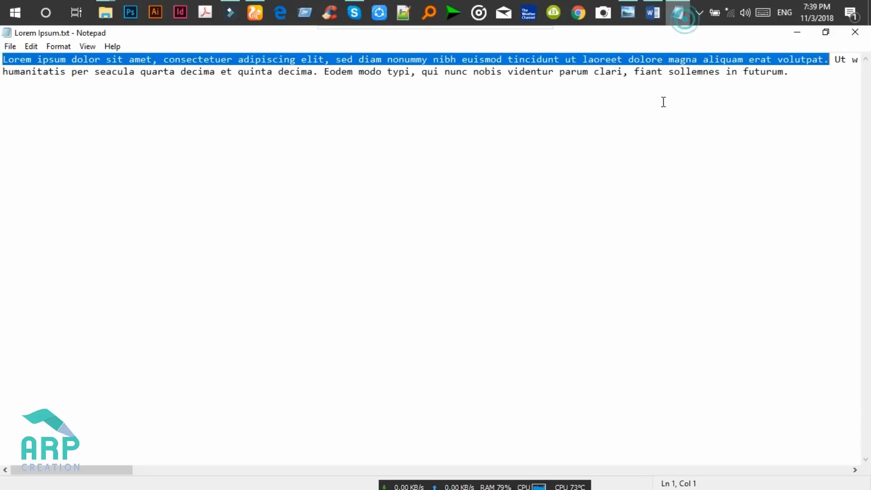
left_click_drag(627, 59, 26, 52)
key("ctrl+c")
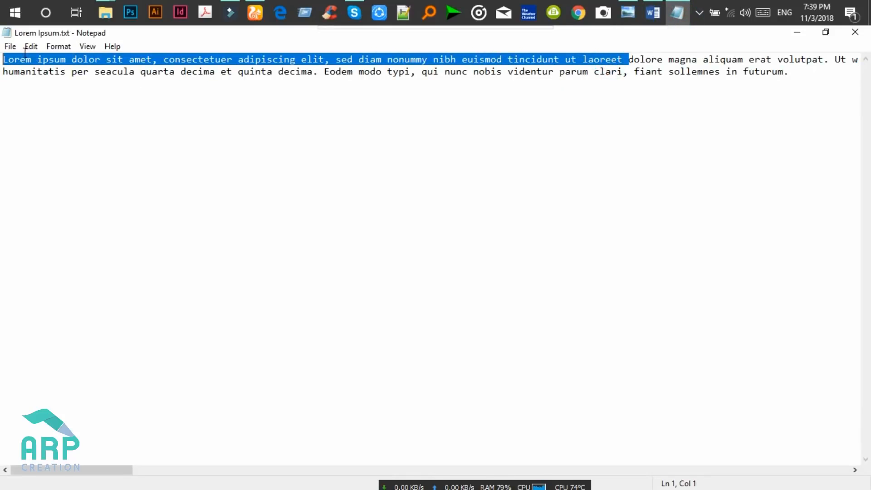
left_click(792, 32)
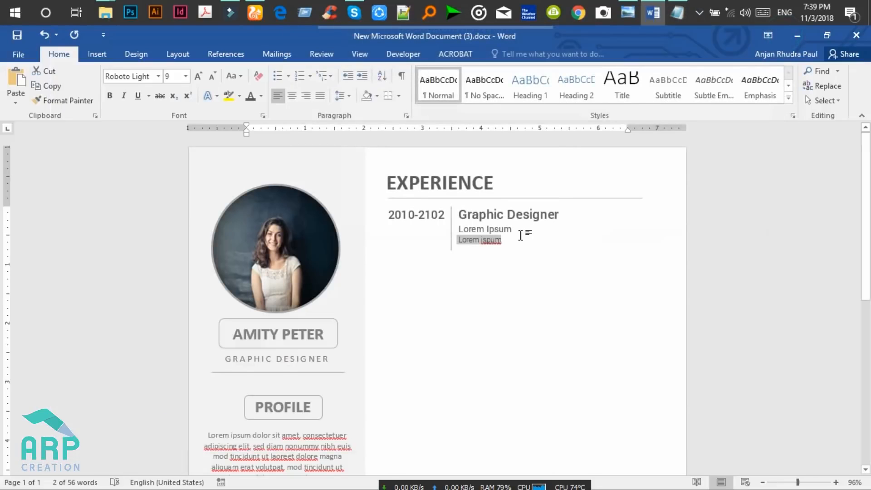
Paste the placeholder sentence after 'Lorem ispum' and delete the stray character.
left_click(506, 241)
key("ctrl+v")
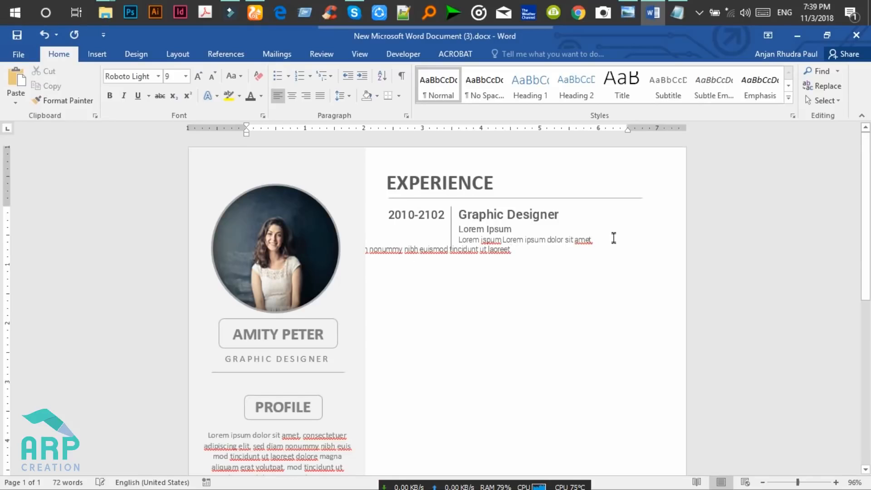
left_click(589, 240)
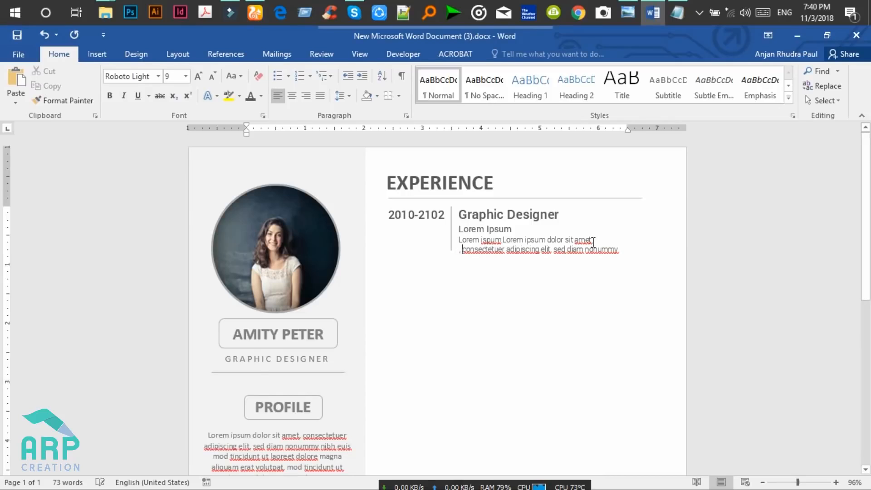
key("BackSpace")
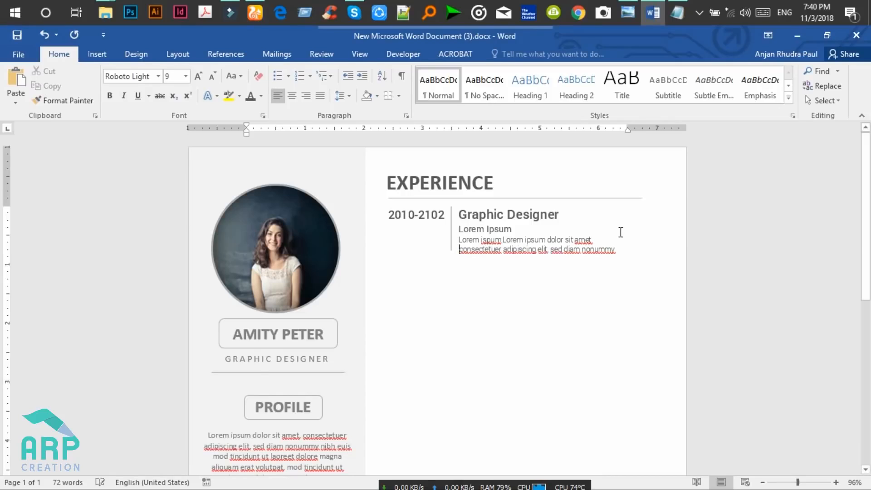
left_click(597, 239)
left_click(619, 247)
Paste a copy of the first experience entry below it and align its date.
left_click_drag(623, 250, 387, 219)
key("ctrl+c")
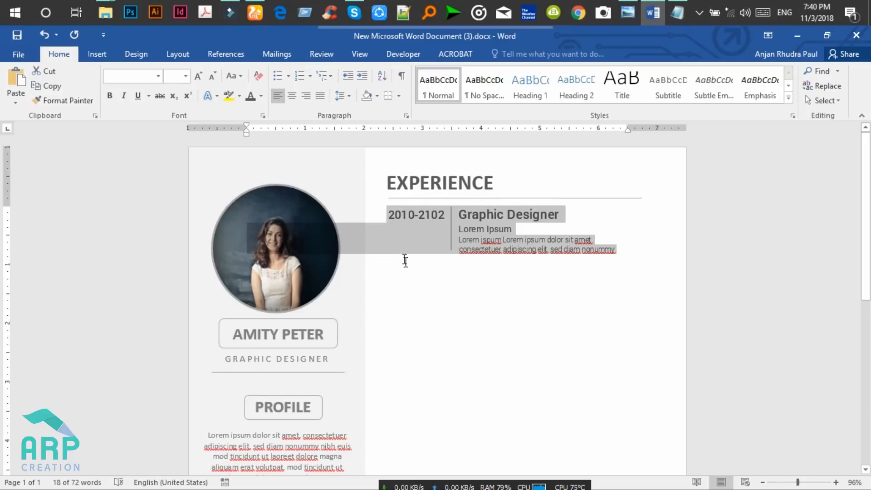
left_click(403, 268)
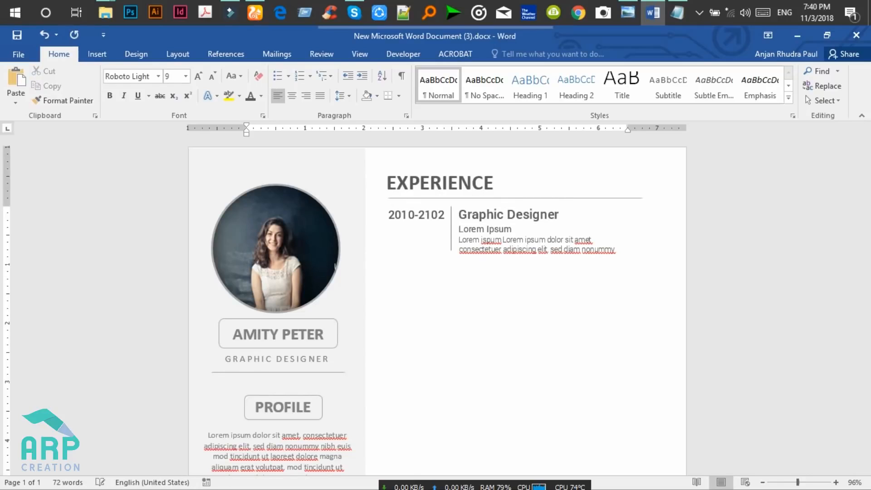
key("ctrl+v")
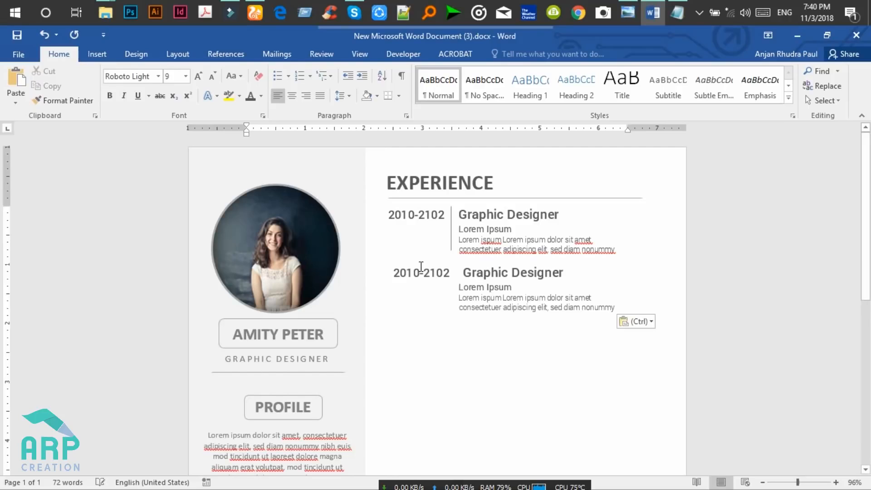
left_click(392, 274)
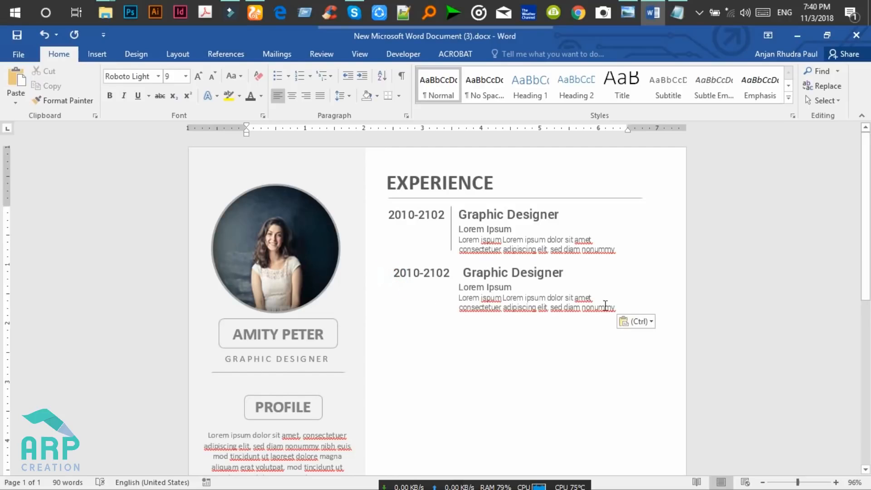
left_click_drag(620, 306, 385, 271)
key("ctrl+c")
key("Delete")
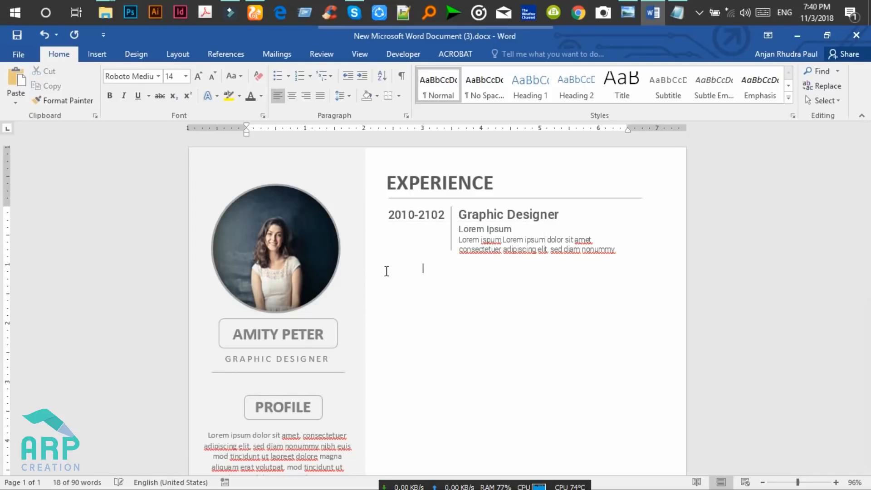
key("ctrl+z")
left_click(395, 272)
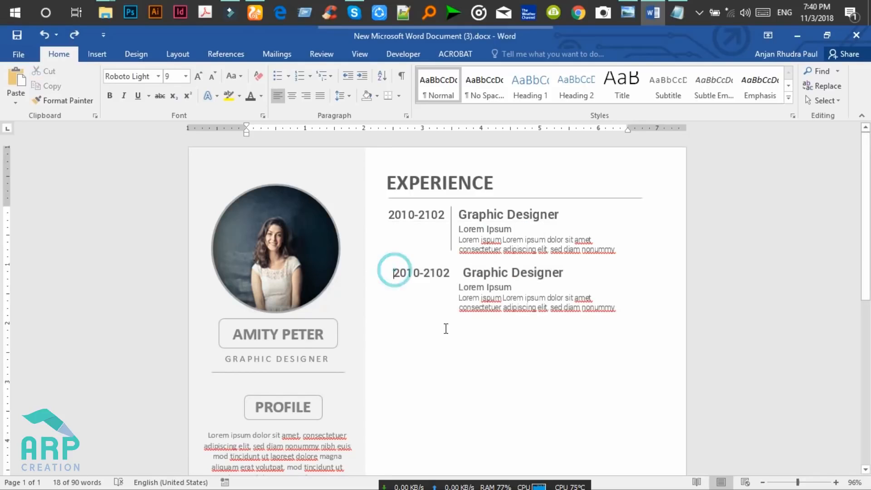
key("BackSpace")
key("BackSpace")
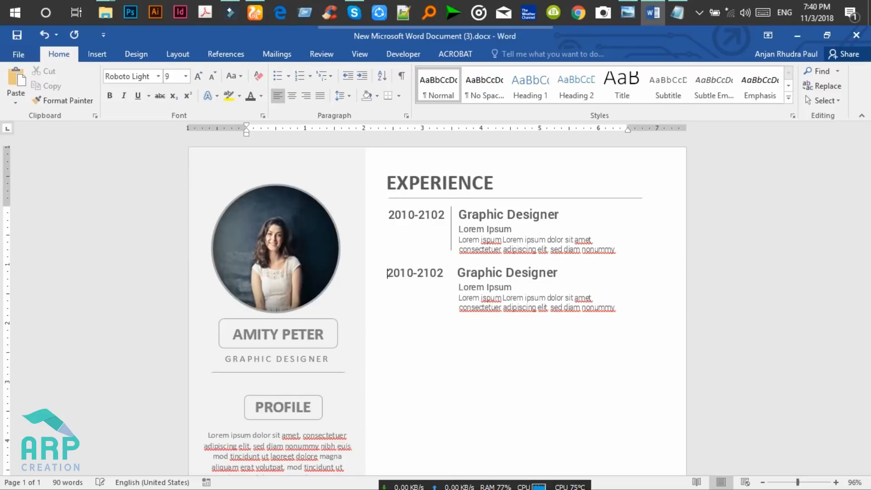
Copy the vertical divider line down beside the second entry.
left_click(452, 227)
mouse_move(452, 227)
left_mouse_down()
mouse_move(451, 306)
mouse_move(455, 273)
mouse_move(448, 278)
left_mouse_up()
left_click(626, 313)
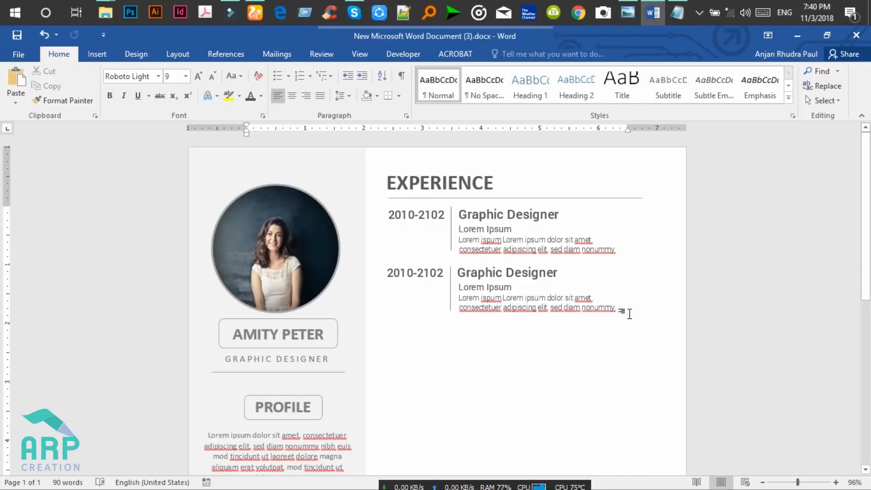
key("ctrl+z")
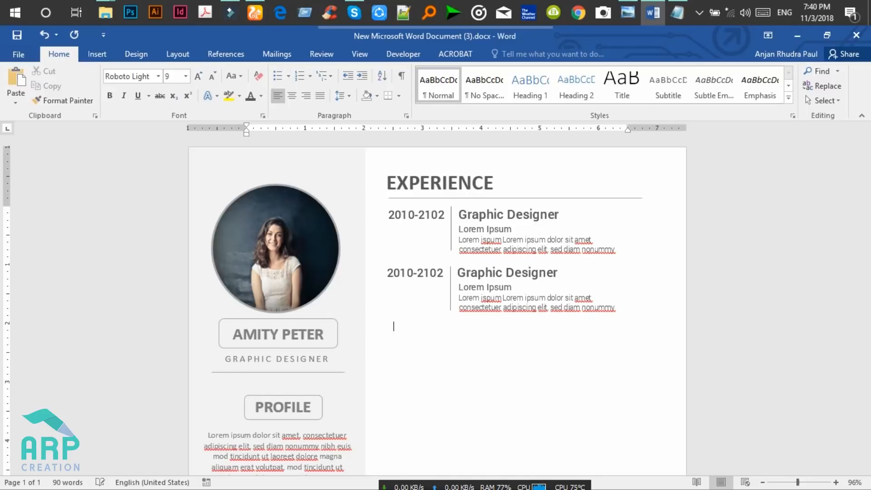
Paste a third entry, remove its indent, and copy a divider line beside it.
key("ctrl+v")
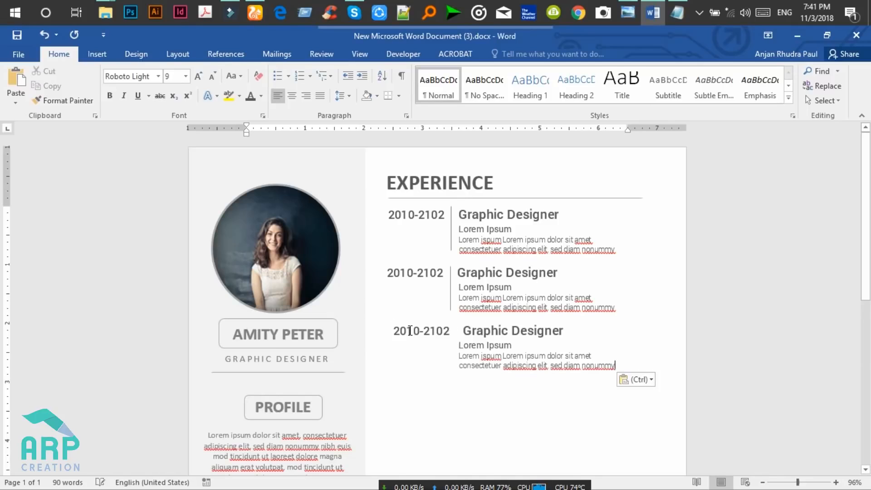
left_click(393, 331)
key("BackSpace")
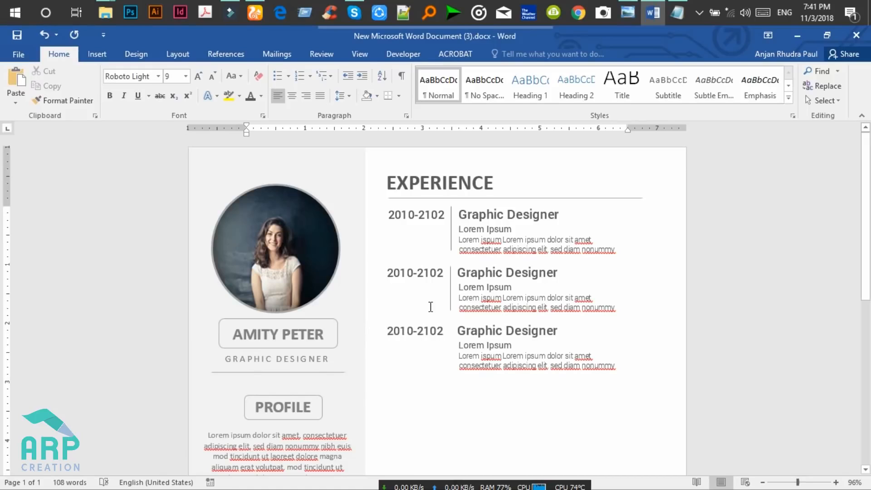
left_click(450, 288)
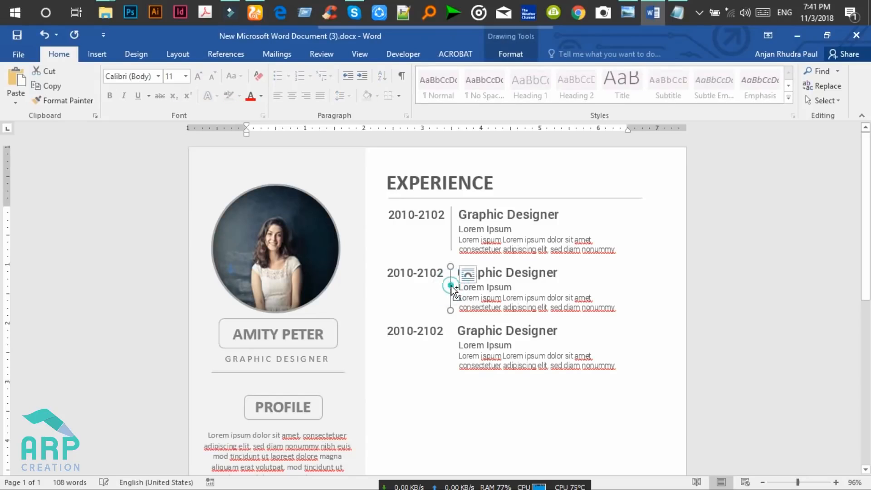
mouse_move(451, 339)
left_mouse_down()
mouse_move(450, 369)
mouse_move(454, 333)
mouse_move(450, 341)
left_mouse_up()
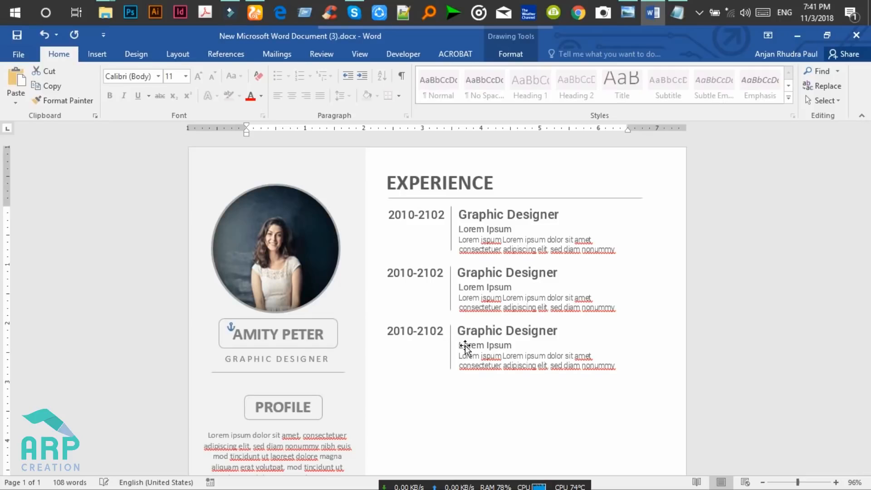
left_click(551, 355)
left_click_drag(625, 367, 397, 183)
left_click(415, 209)
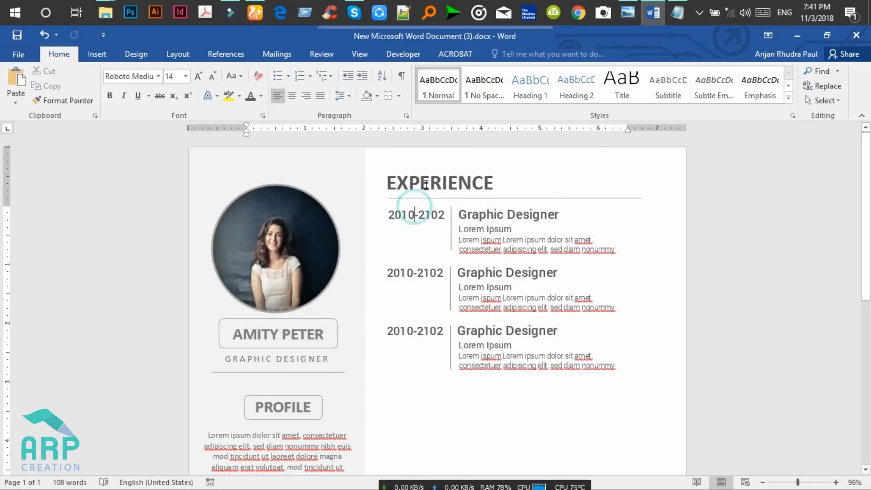
Select the EXPERIENCE heading box along with its underline rule and divider lines.
left_click(425, 185)
left_click(455, 170)
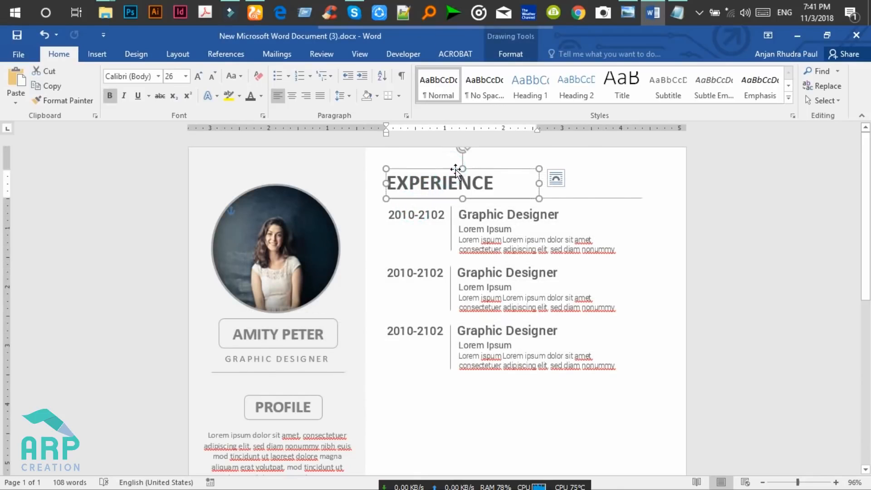
left_click(625, 197, "shift")
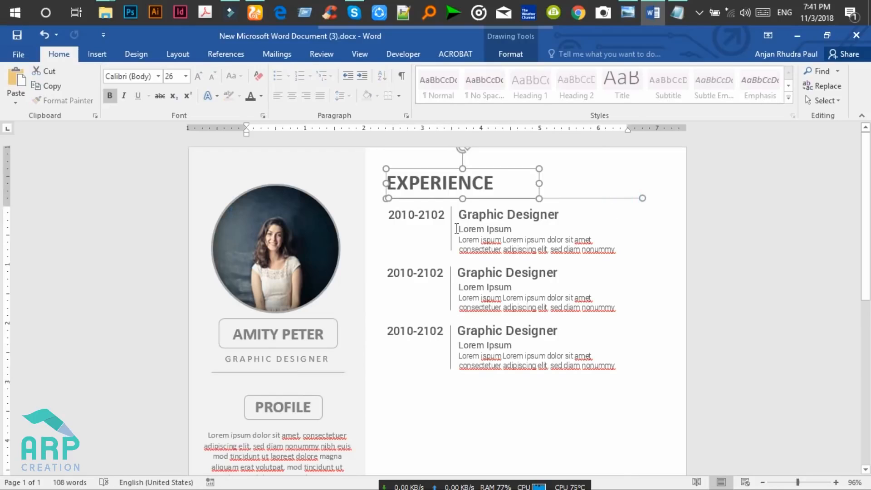
left_click(452, 214, "shift")
left_click(453, 288, "shift")
left_click(575, 251)
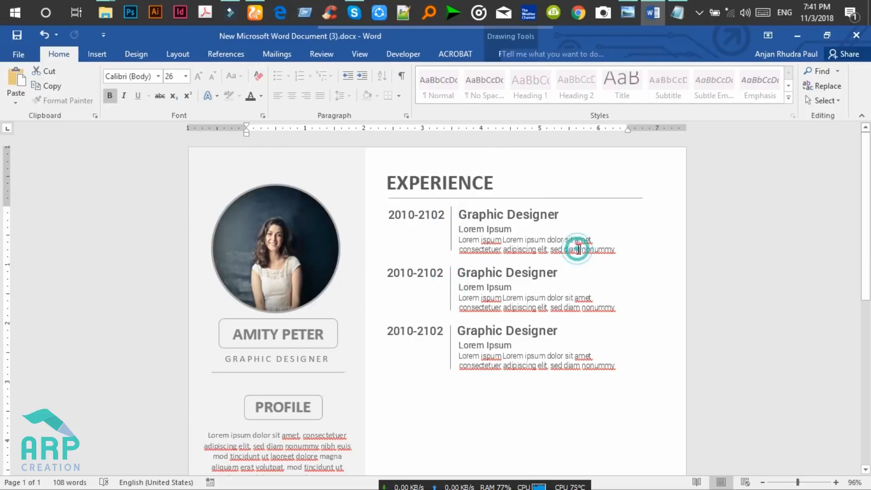
left_click(469, 168)
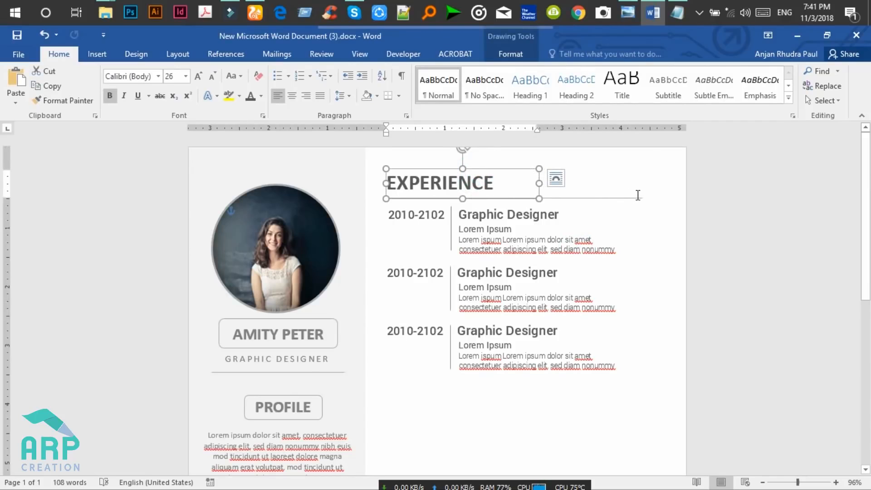
left_click(620, 220)
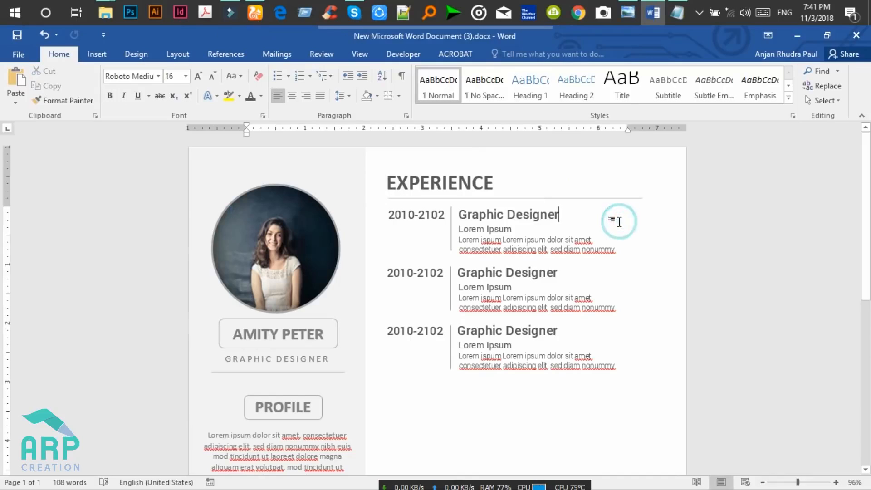
left_click(447, 174)
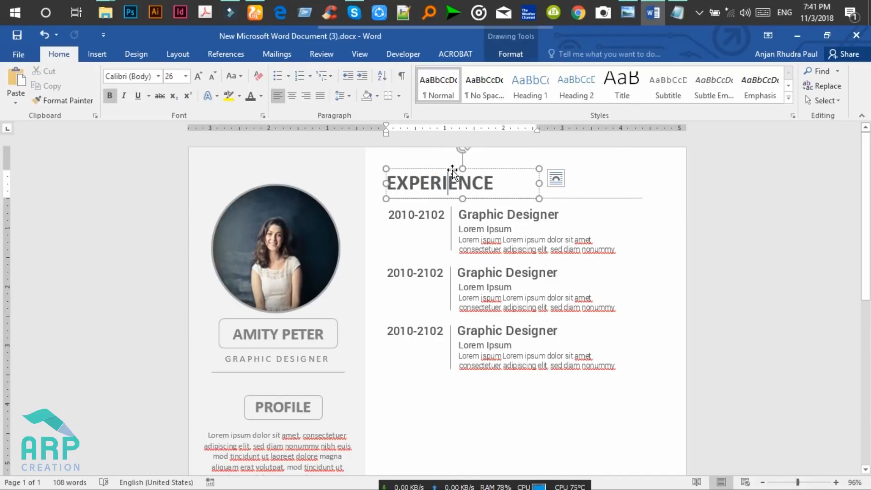
left_click(496, 240)
Reselect the EXPERIENCE heading box and Ctrl-drag a copy below the third entry.
left_click(624, 362)
left_click(469, 188)
left_click(490, 169)
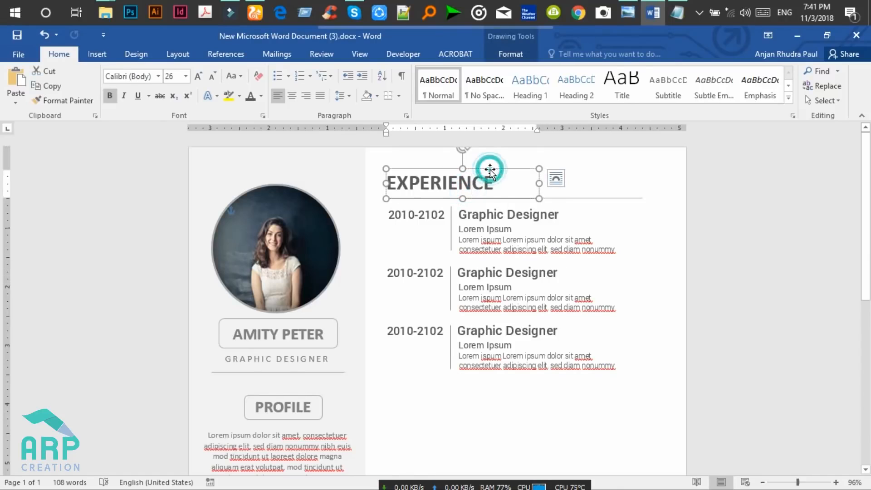
left_click(556, 179)
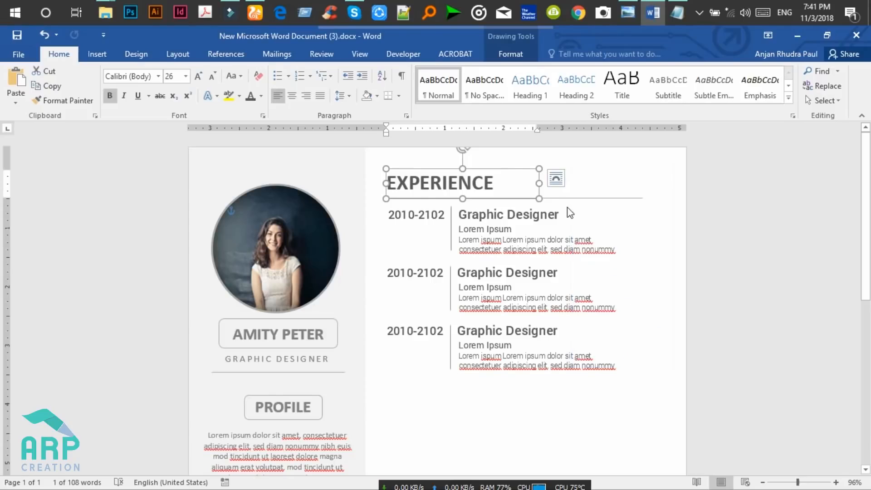
left_click(565, 198)
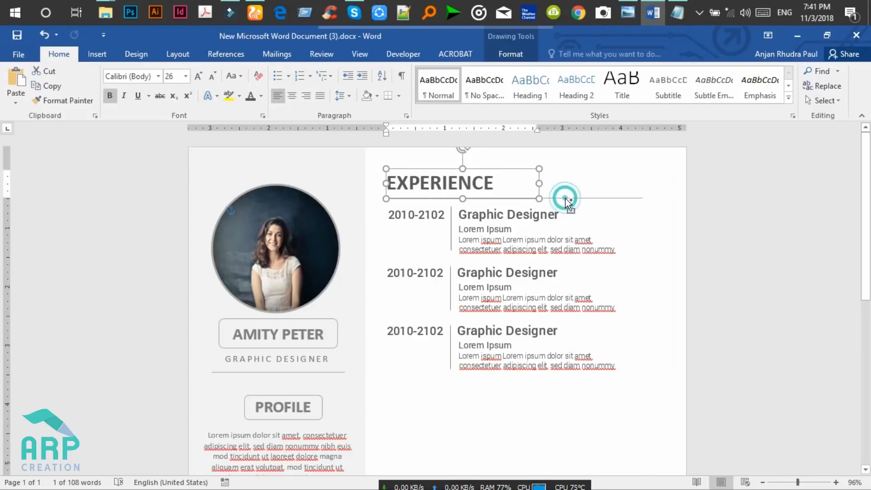
left_click(452, 226, "shift")
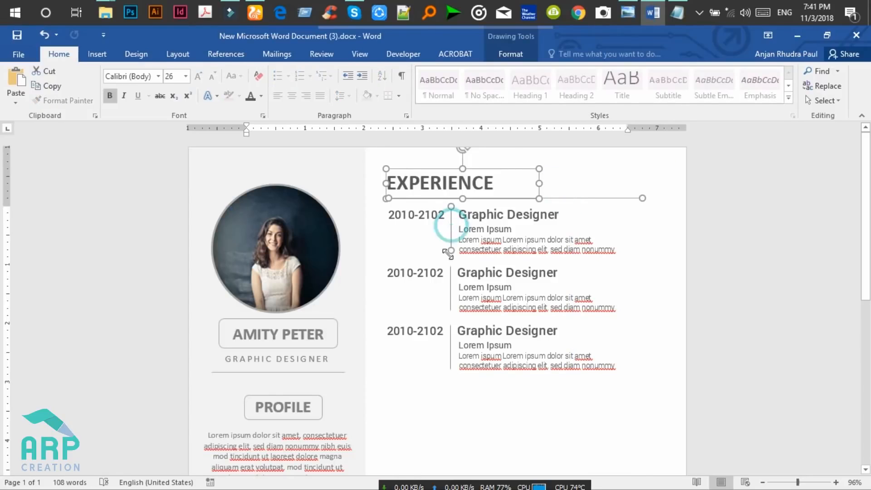
left_click(450, 286)
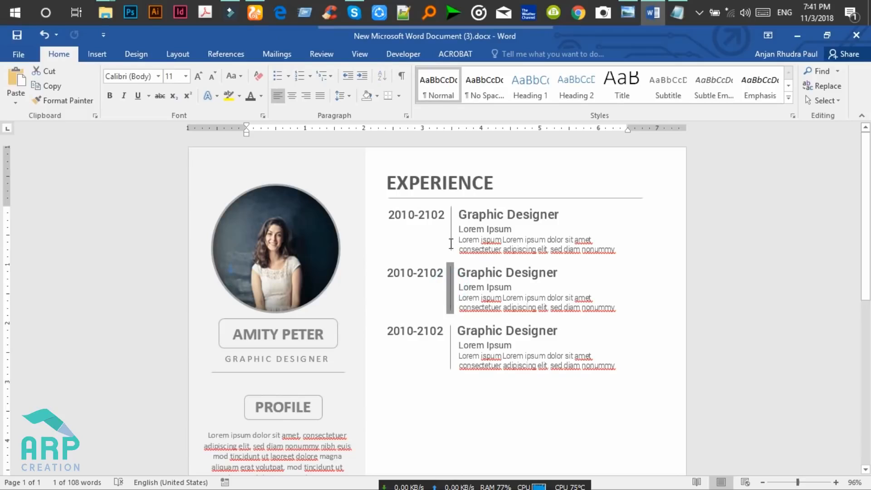
left_click(457, 182)
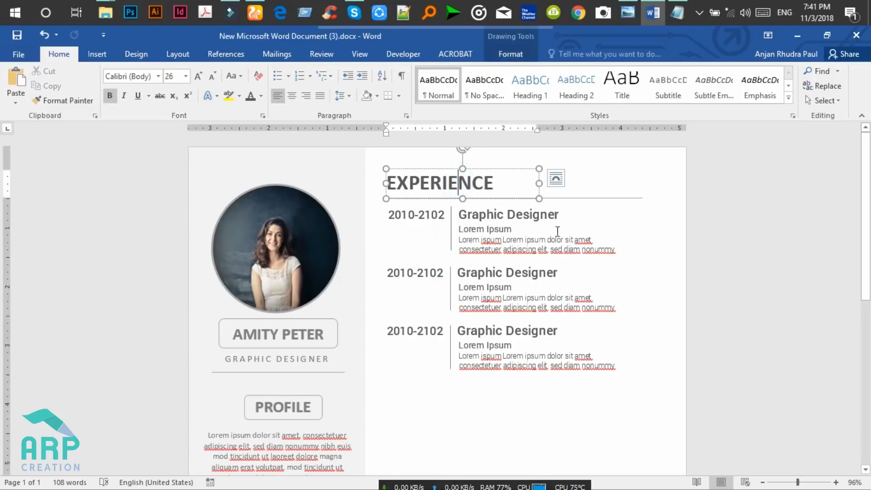
left_click(621, 368)
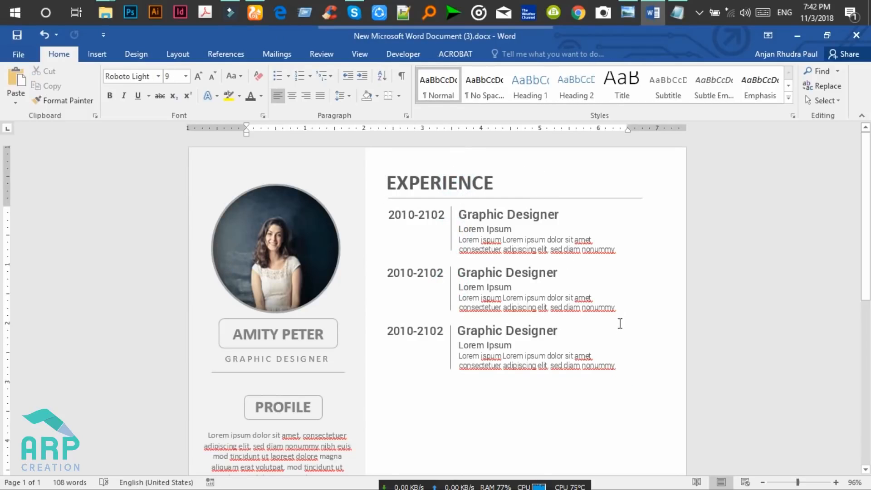
left_click(474, 179)
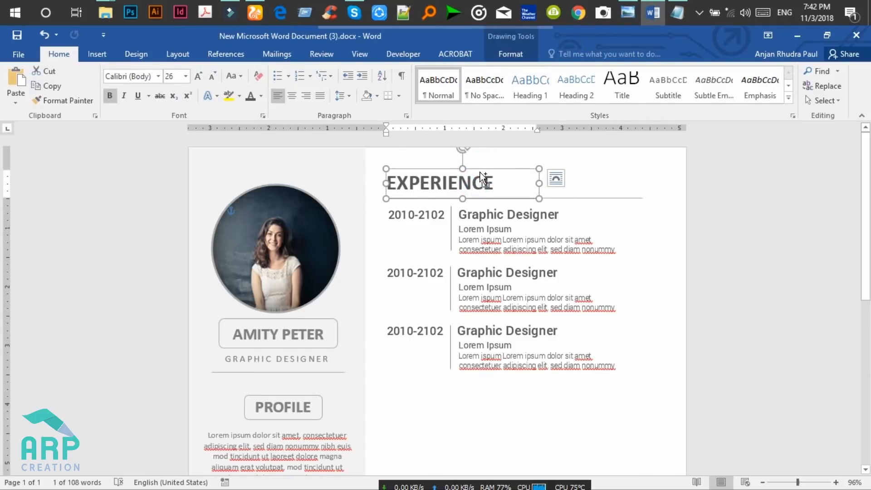
left_click_drag(481, 170, 484, 387)
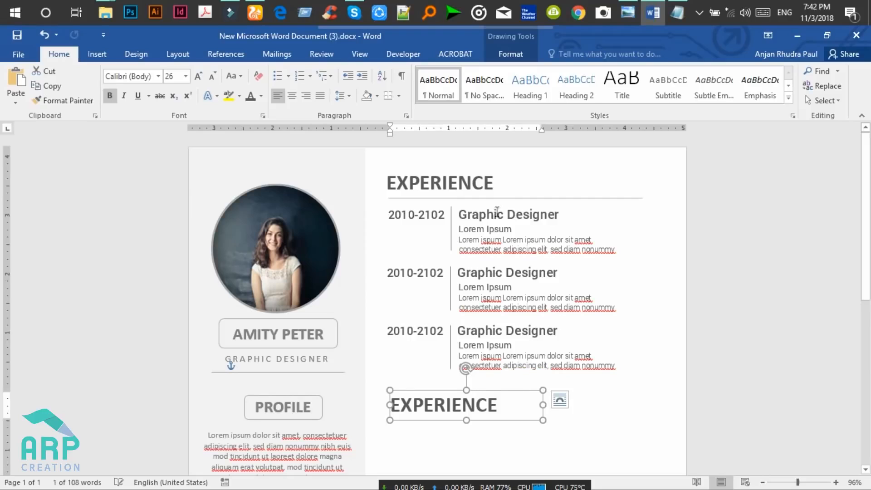
left_click(557, 356)
left_click_drag(619, 366, 389, 214)
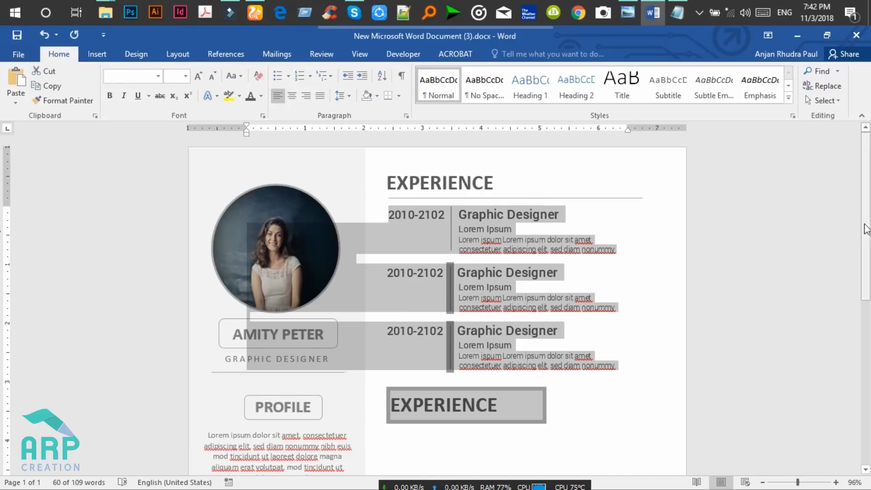
left_click_drag(866, 229, 865, 271)
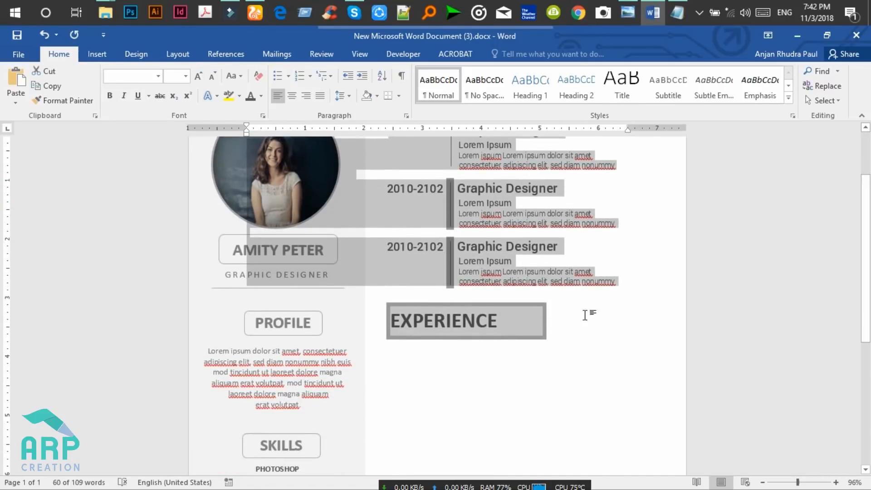
scroll(562, 329, "up", 2)
left_click(566, 330)
left_click_drag(618, 329, 381, 184)
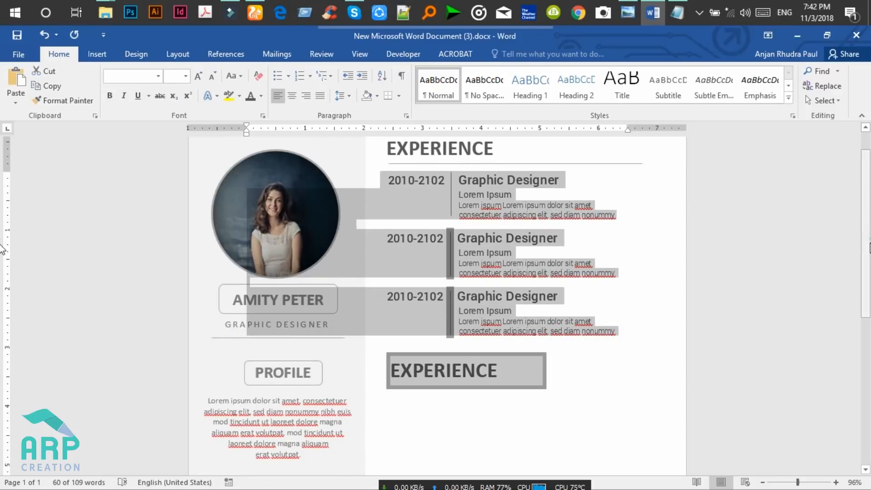
scroll(544, 331, "down", 3)
left_click(541, 332)
left_click(533, 303)
left_click(557, 311)
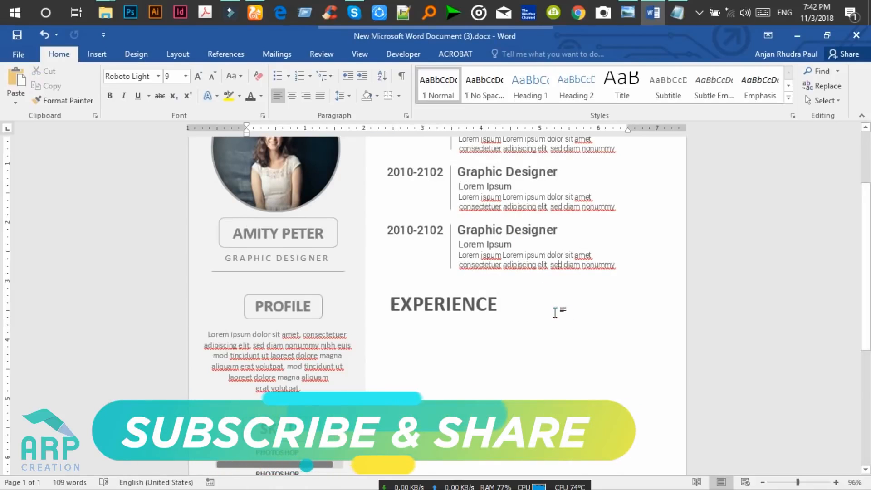
key("Return")
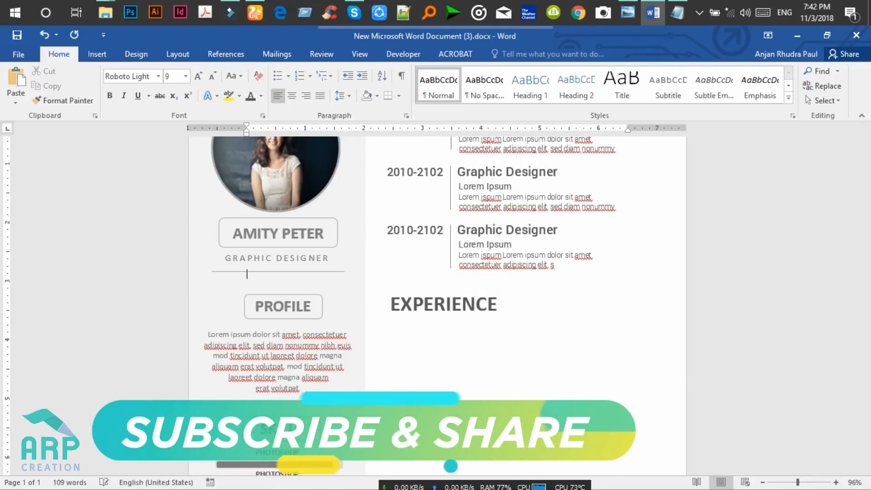
key("ctrl+z")
left_click(631, 263)
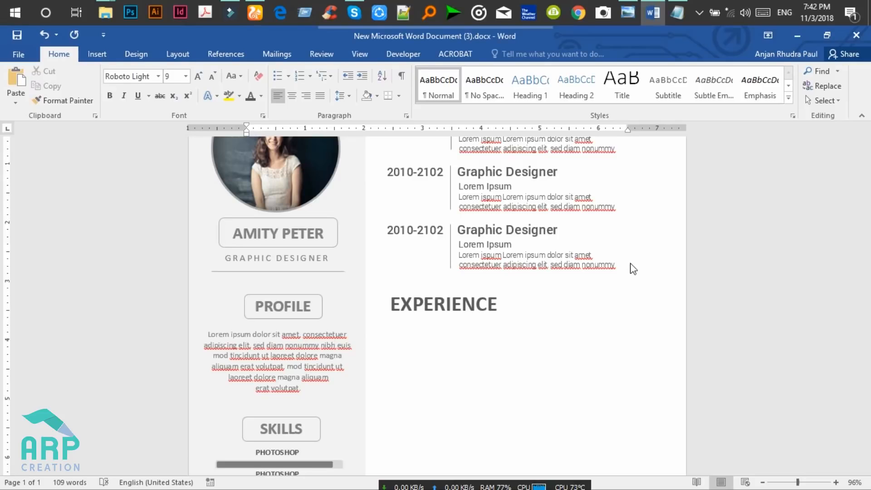
Paste the three Graphic Designer entries under the second heading, tabbing the first into line.
key("ctrl+v")
left_click(403, 294)
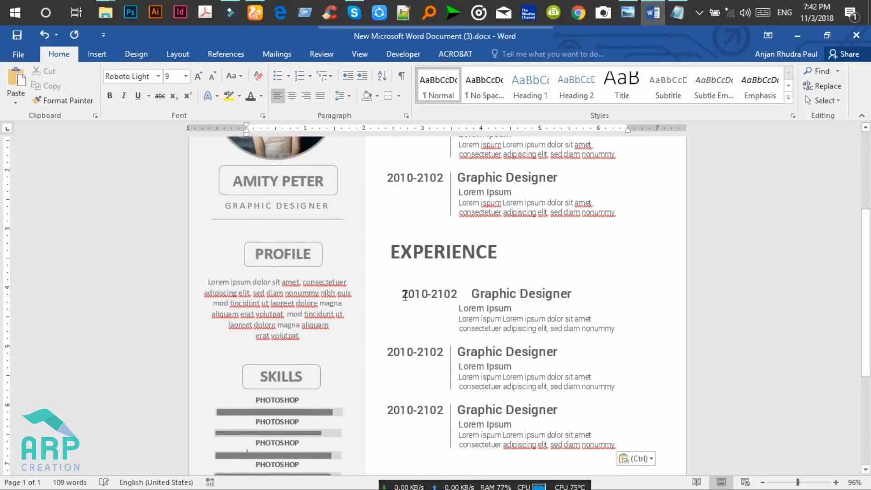
key("BackSpace")
key("BackSpace")
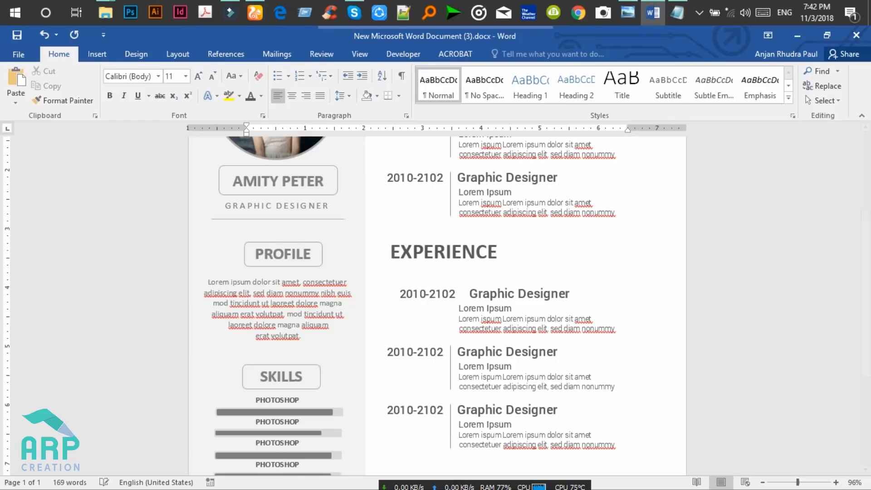
key("BackSpace")
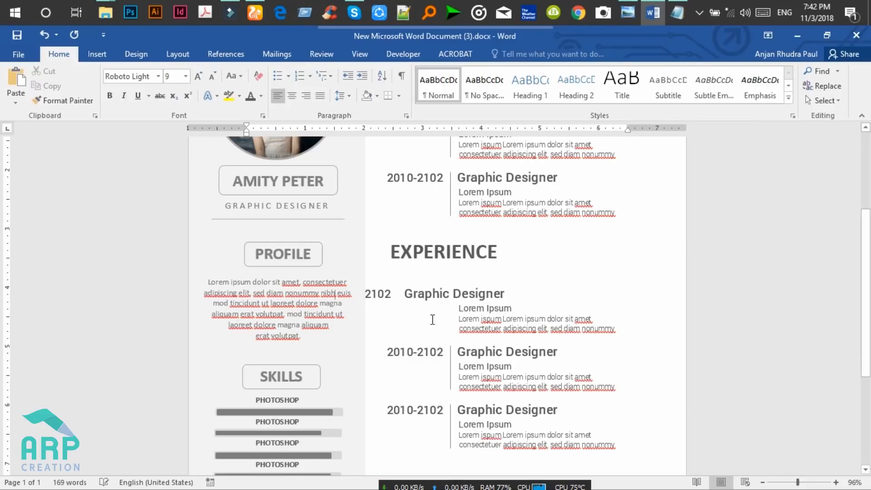
key("ctrl+z")
key("ctrl+z")
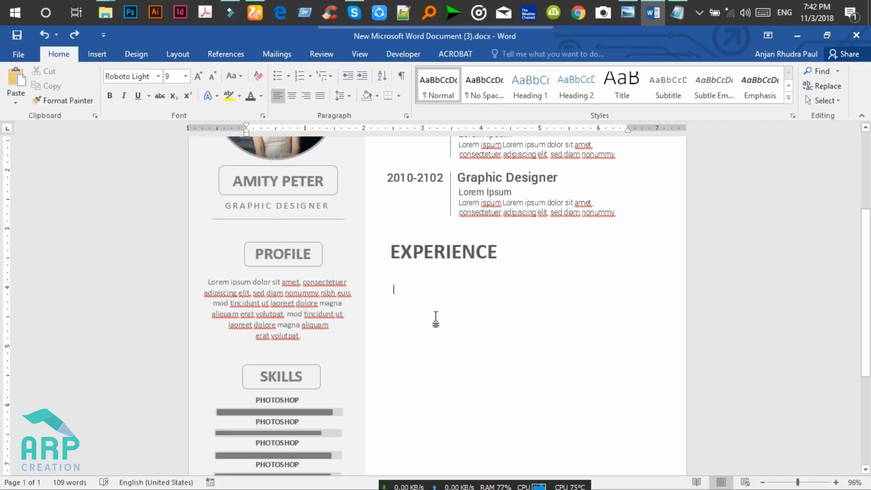
type("2010-2102\tGraphic Designer Lorem Ipsum Lorem ispum Lorem ipsum dolor sit amet consectetuer adipiscing elit, sed diam nonummy 2010-2102\tGraphic Designer Lorem Ipsum Lorem ispum Lorem ipsum dolor sit amet consectetuer adipiscing elit, sed diam nonummy 2010-2102\tGraphic Designer Lorem Ipsum Lorem ispum Lorem ipsum dolor sit amet consectetuer adipiscing elit, sed diam nonummy")
left_click(398, 294)
key("Delete")
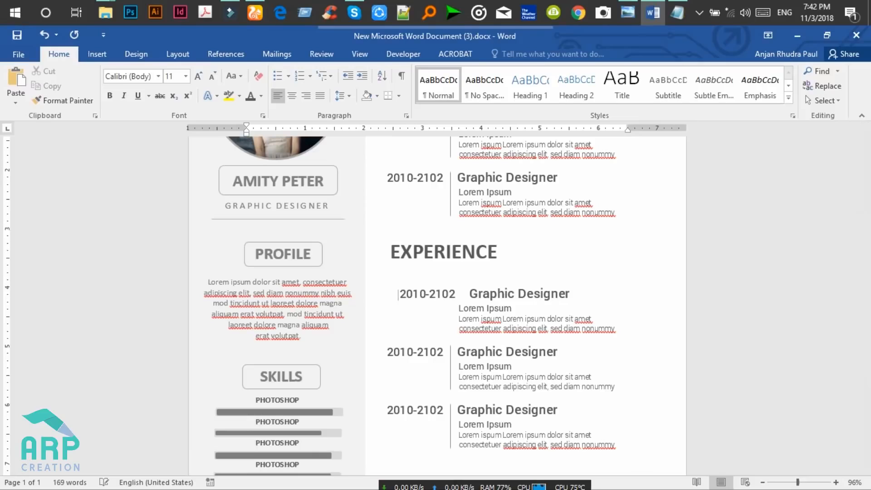
key("BackSpace")
key("BackSpace")
key("BackSpace")
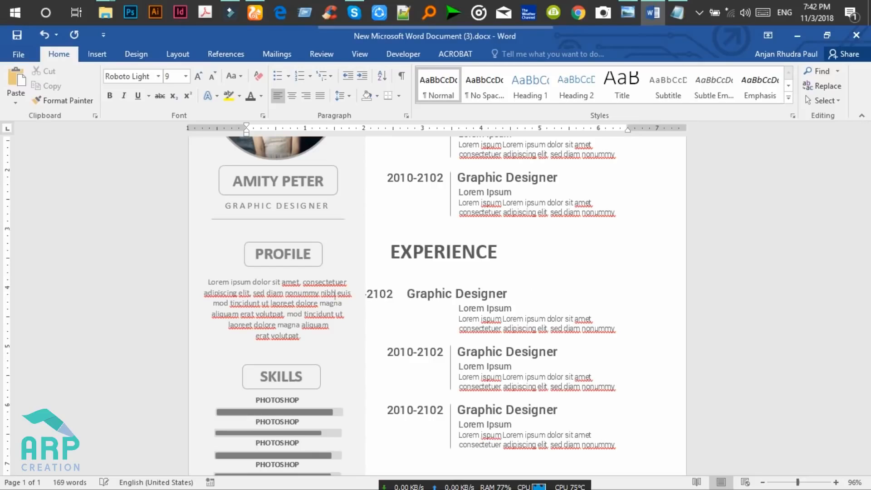
key("Tab")
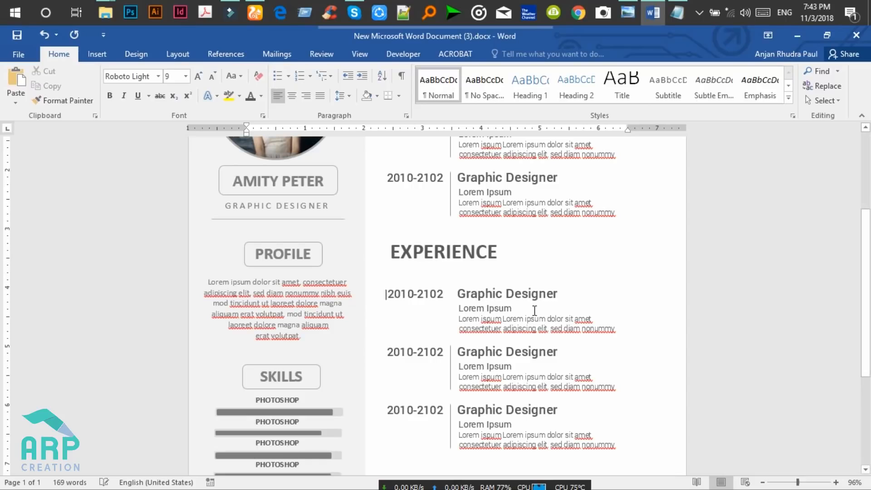
scroll(534, 215, "up", 3)
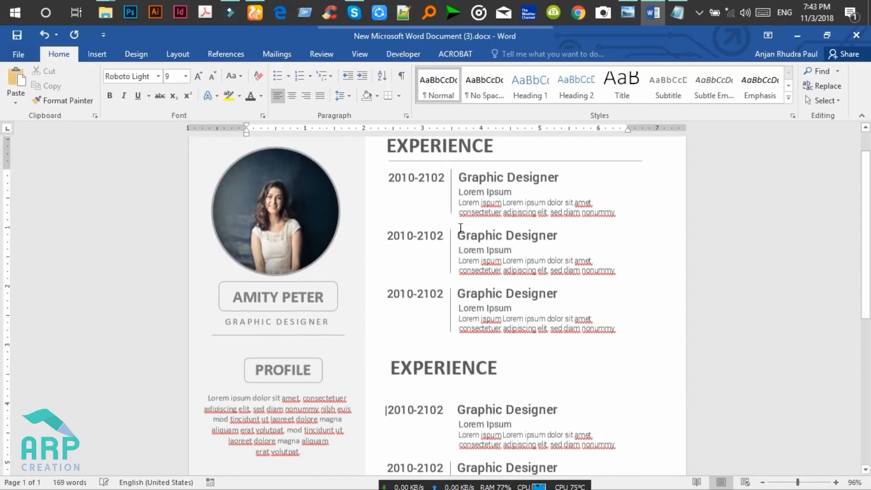
Copy the heading rule and timeline divider to the second section, nudging the divider down.
scroll(501, 239, "up", 1)
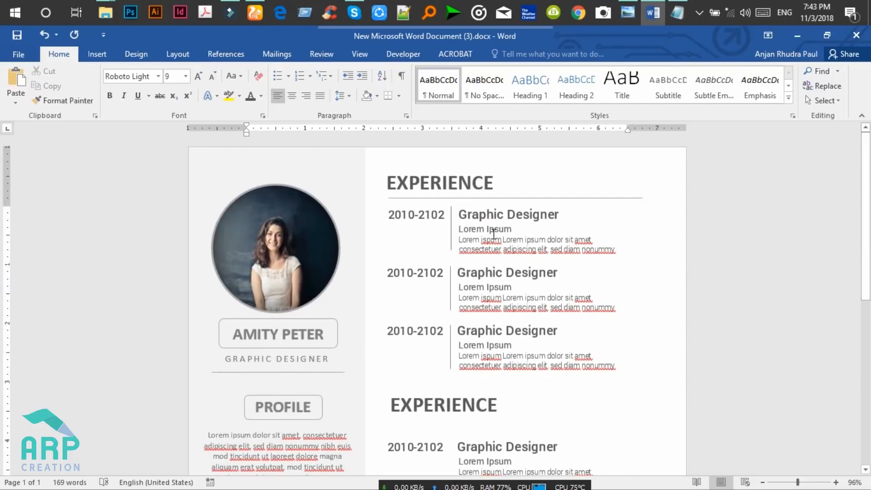
left_click(473, 198)
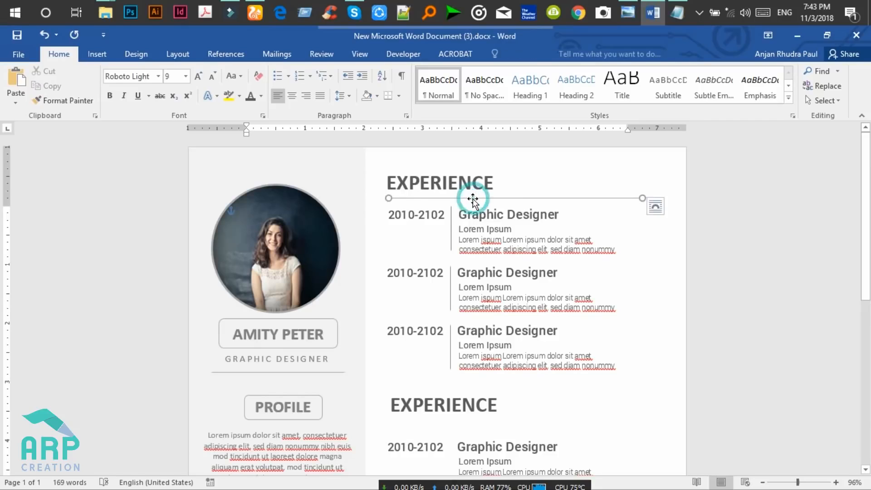
left_click(451, 229)
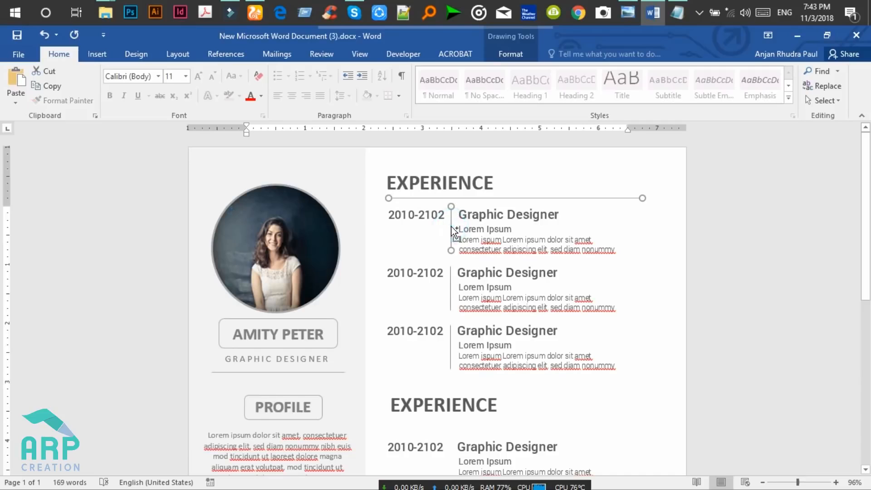
scroll(2, 259, "down", 1)
scroll(2, 259, "down", 2)
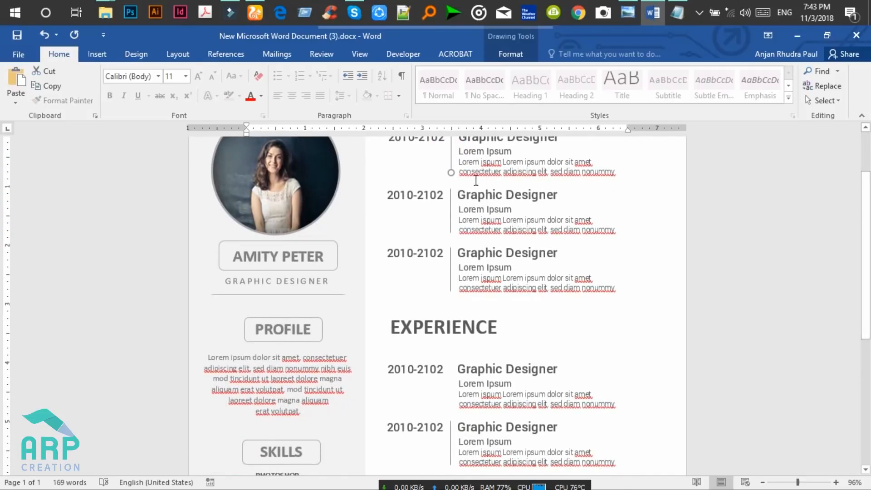
left_click_drag(451, 159, 451, 372)
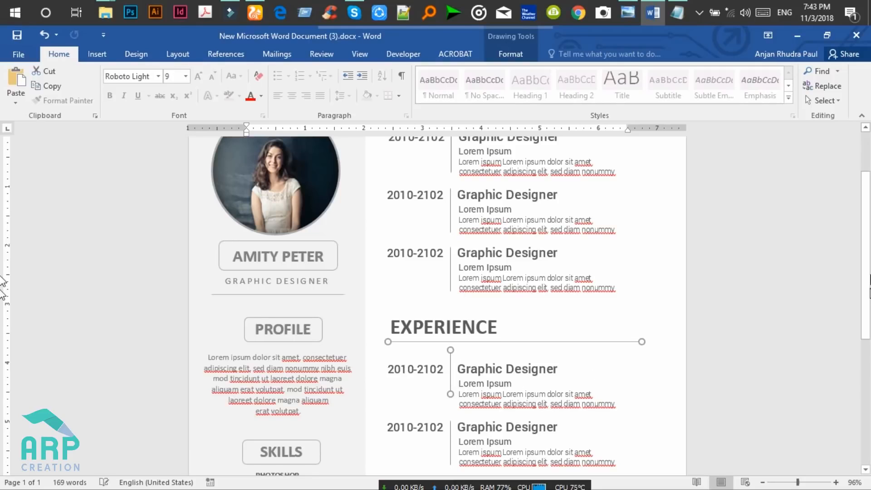
left_click_drag(866, 274, 865, 301)
left_click(513, 330)
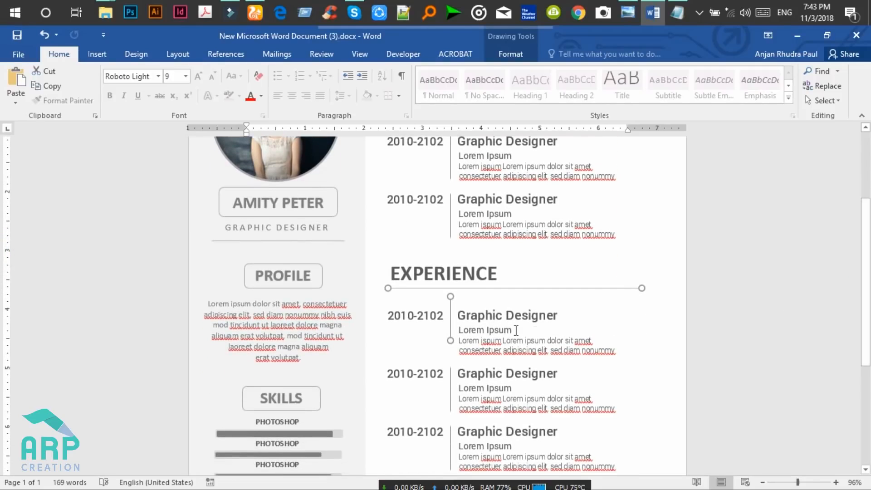
left_click(450, 305)
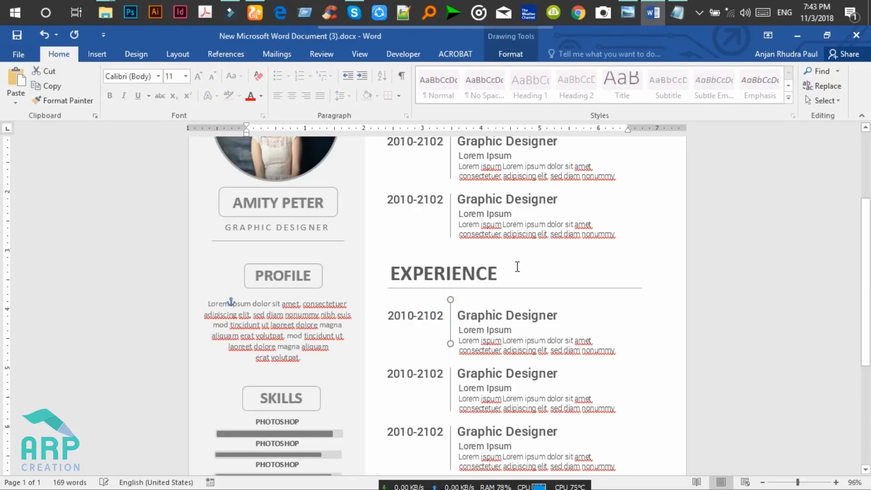
key("Down")
key("Down")
Retype the second section heading as EDUCATION.
left_click(502, 272)
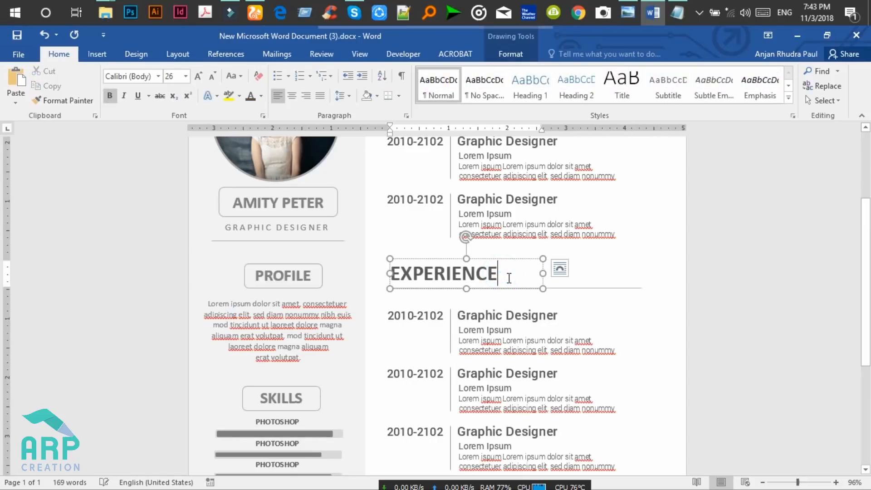
key("BackSpace")
key("BackSpace")
key("BackSpace")
key("BackSpace")
key("BackSpace")
key("BackSpace")
key("BackSpace")
key("BackSpace")
key("BackSpace")
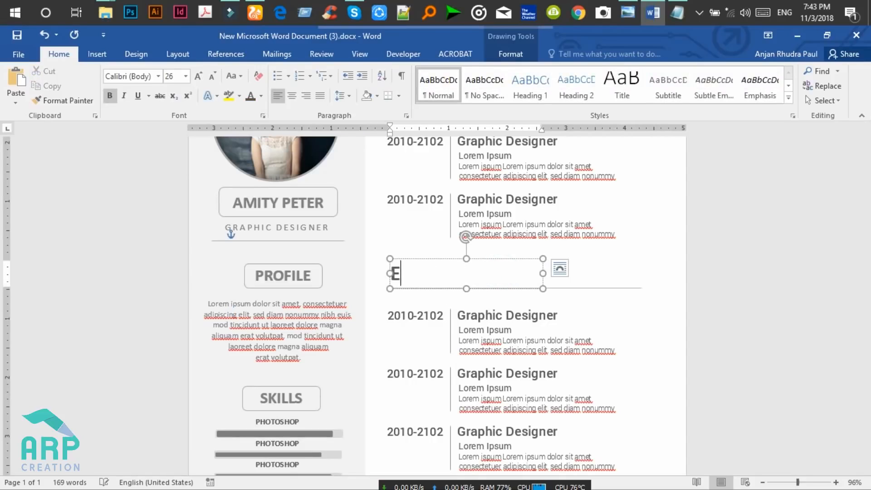
type("DUCATION")
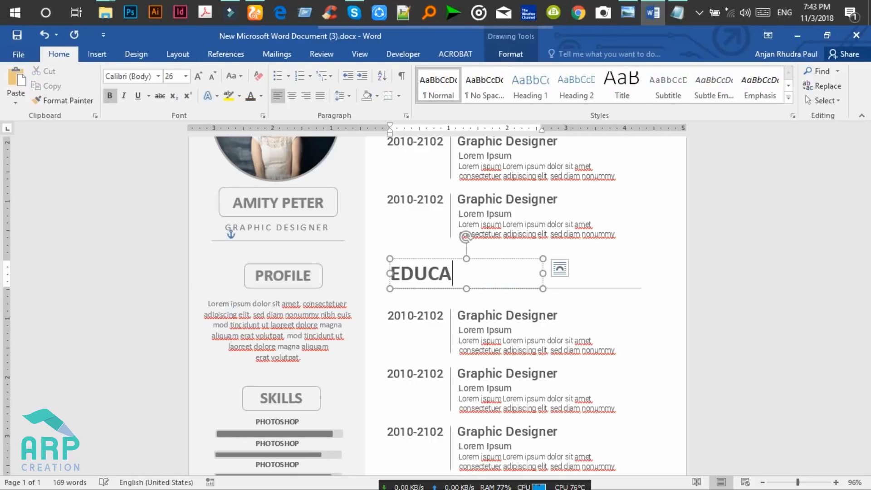
left_click(506, 319)
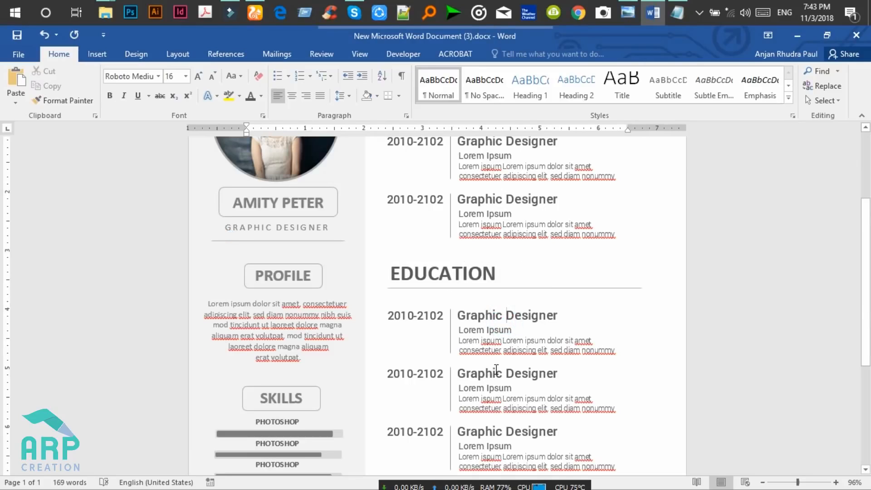
Compare the lower sections against the reference resume design image.
left_click(497, 400)
left_click(500, 329)
scroll(869, 278, "down", 5)
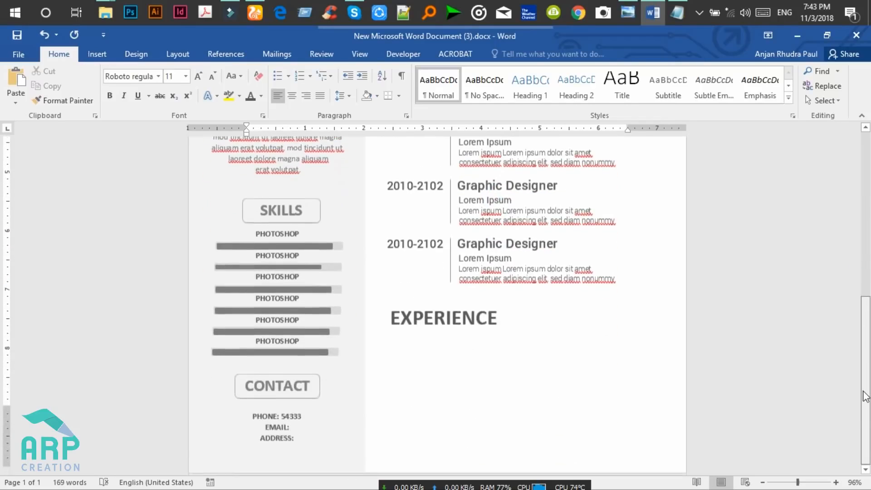
scroll(868, 333, "up", 5)
scroll(864, 349, "down", 5)
left_click_drag(864, 349, 864, 350)
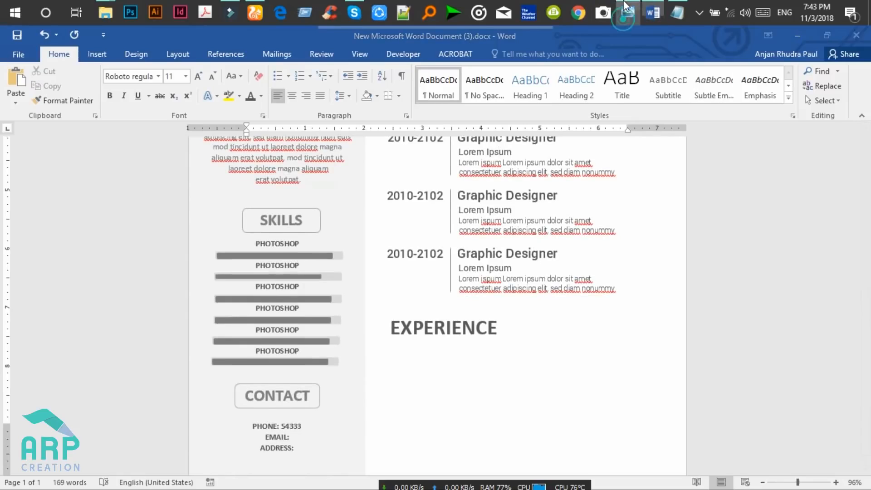
left_click(628, 14)
left_click_drag(515, 328, 514, 165)
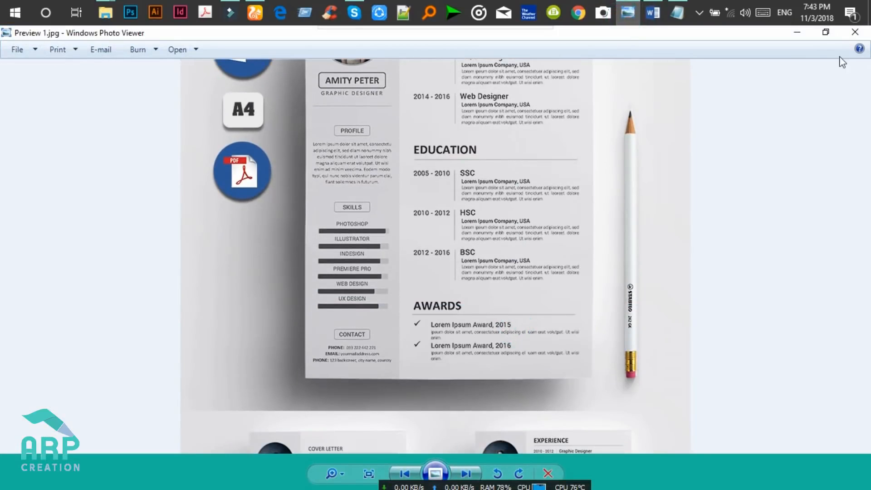
left_click(796, 32)
left_click_drag(864, 302, 865, 311)
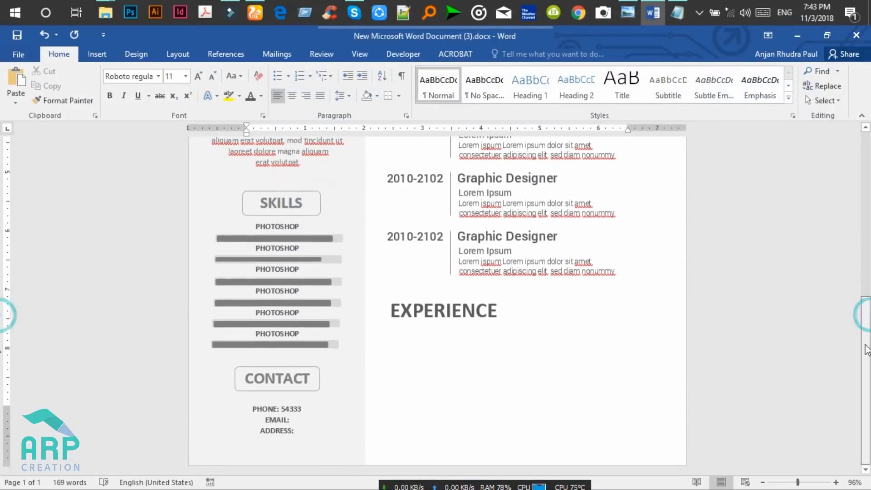
Replace the bottom heading's EXPERIENCE text with AWARDS.
left_click(484, 319)
left_click_drag(495, 307, 373, 307)
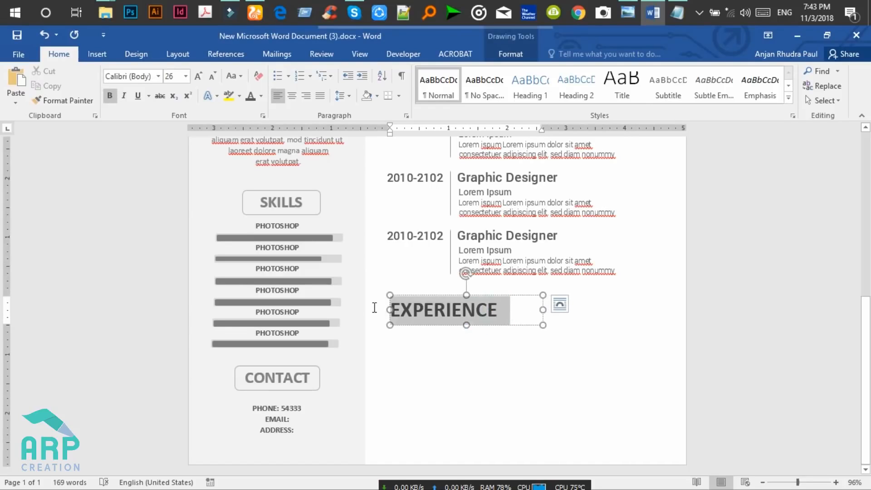
type("AWARDS")
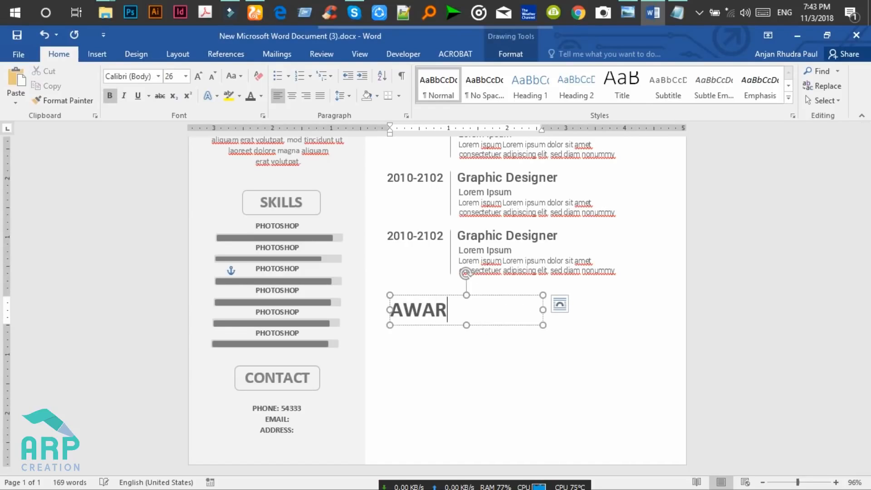
left_click(417, 355)
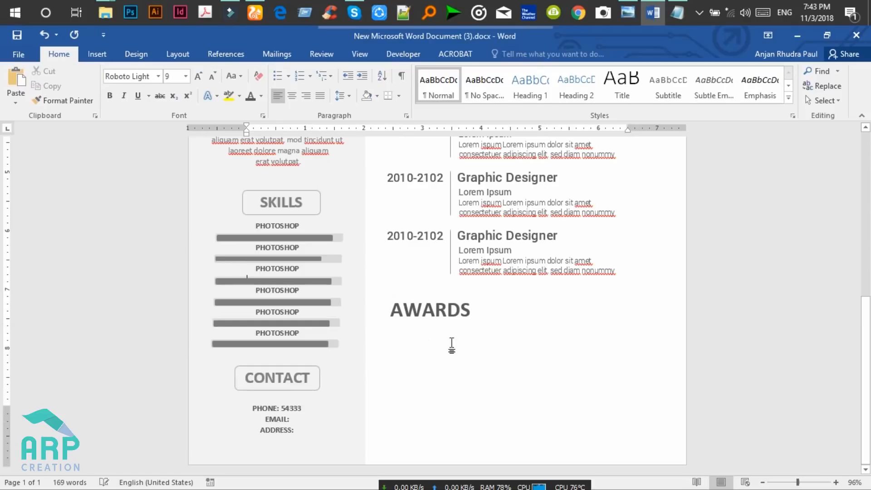
left_click(633, 267)
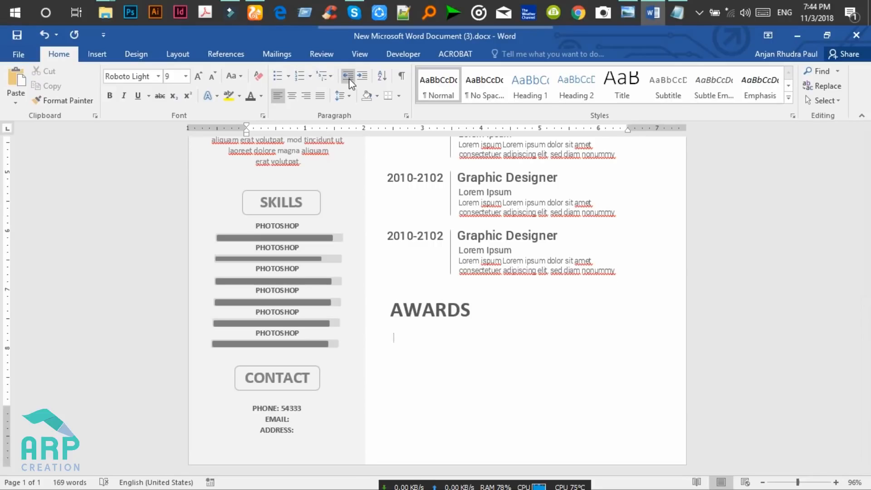
Apply checkmark bullets under AWARDS and begin the first item with 'IOR'.
left_click(288, 76)
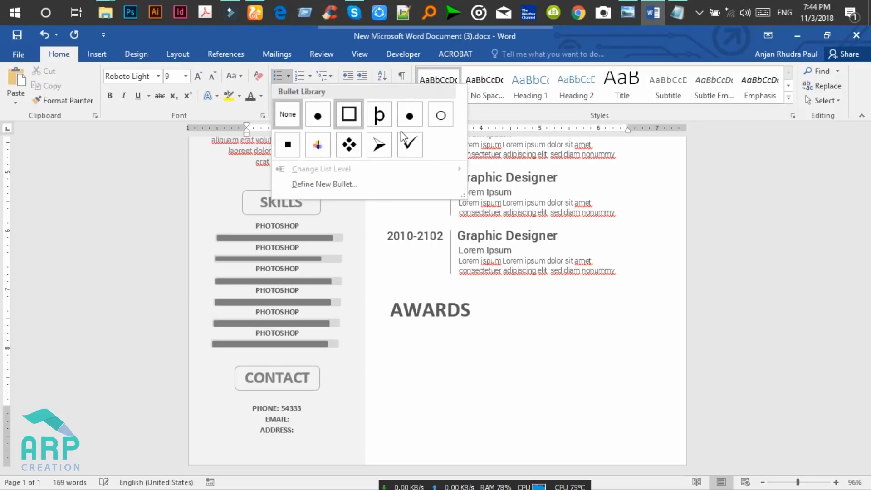
left_click(409, 145)
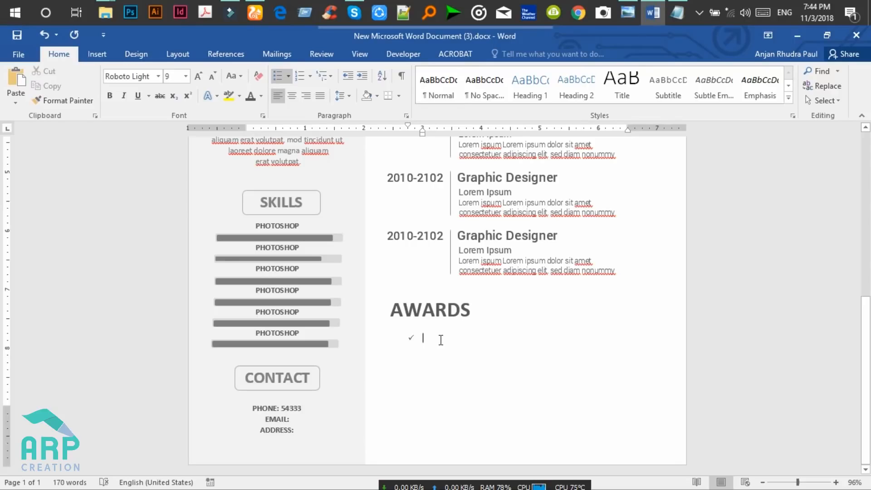
type("IOR")
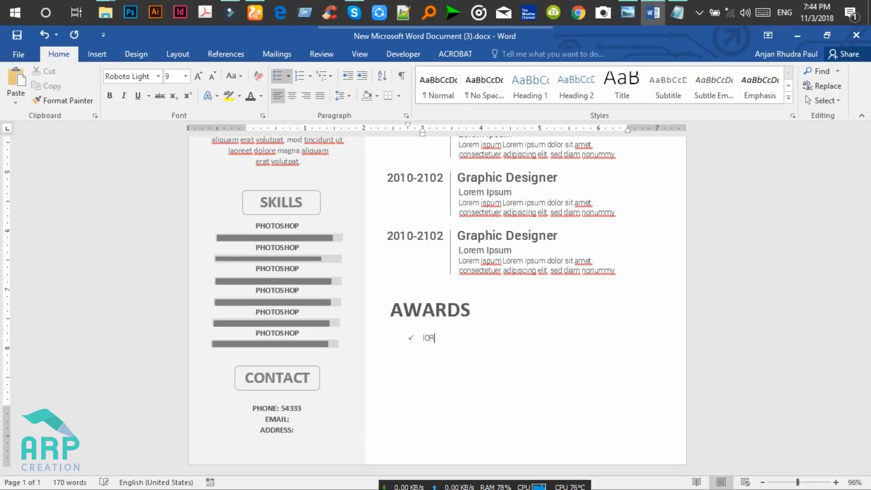
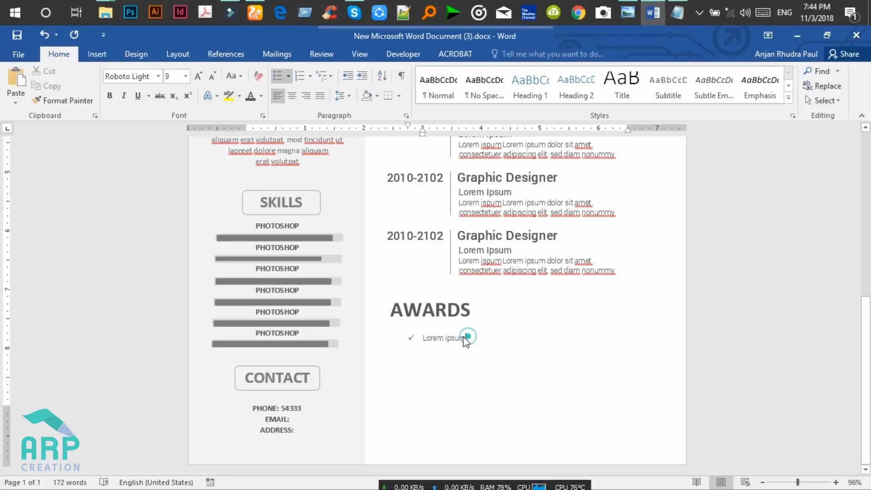
Set the 'Lorem ipsum' award entry to Roboto Regular at 11 pt.
left_click_drag(464, 337, 410, 340)
left_click(151, 76)
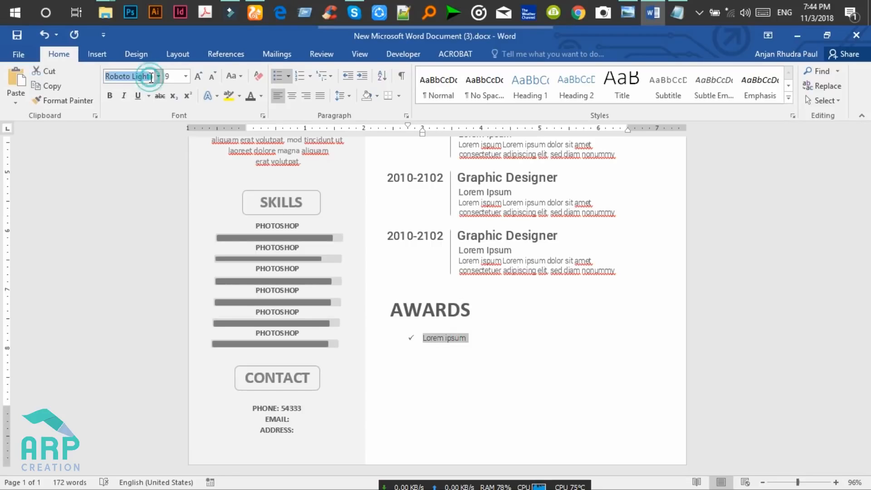
type("Riobo")
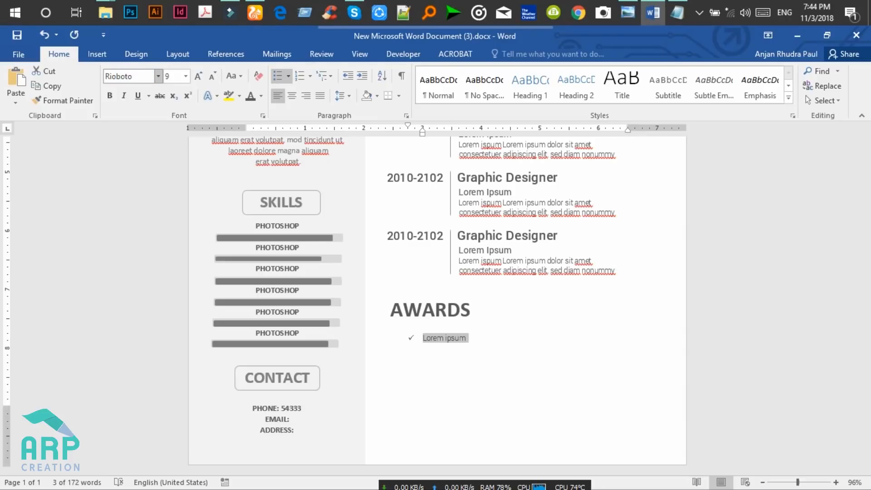
type("obotore")
key("BackSpace")
type("regula")
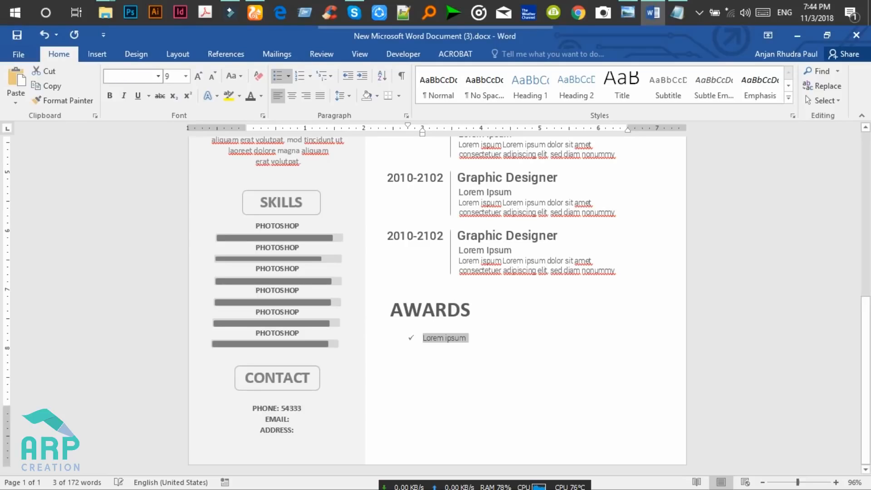
left_click(172, 76)
type("11")
key("Return")
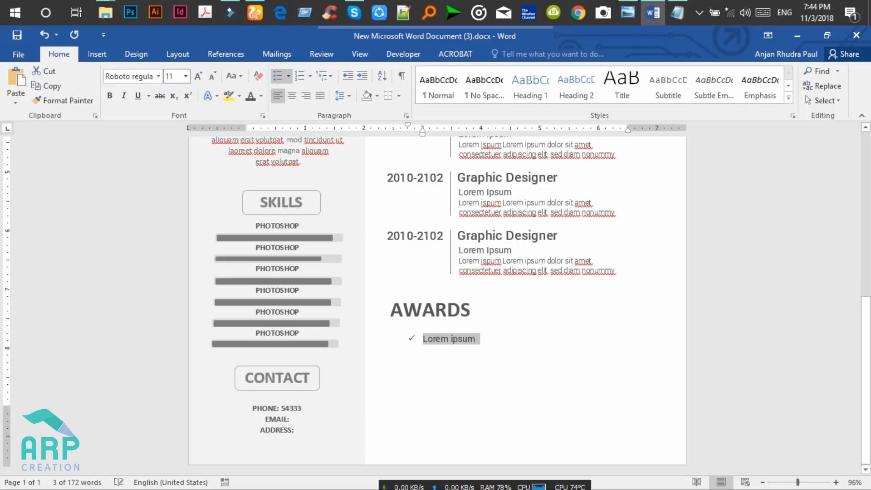
Move the award entry's left indent so it aligns under the AWARDS heading.
left_click(430, 341)
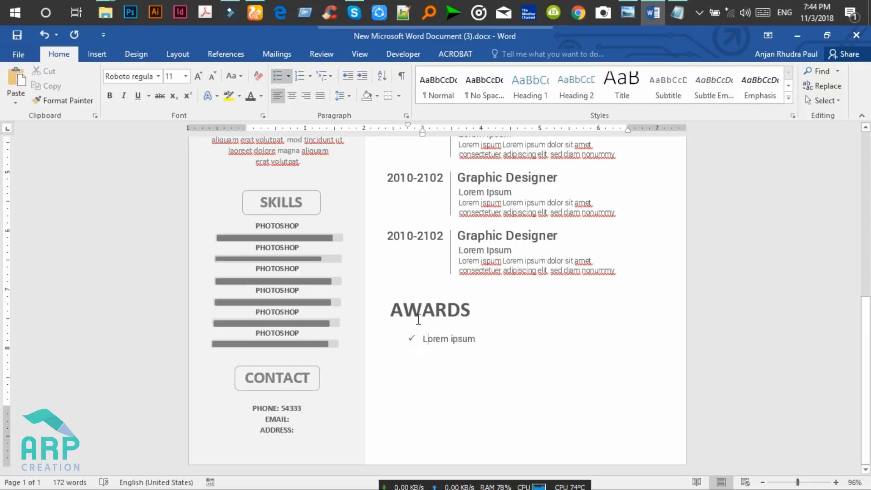
left_click(421, 338)
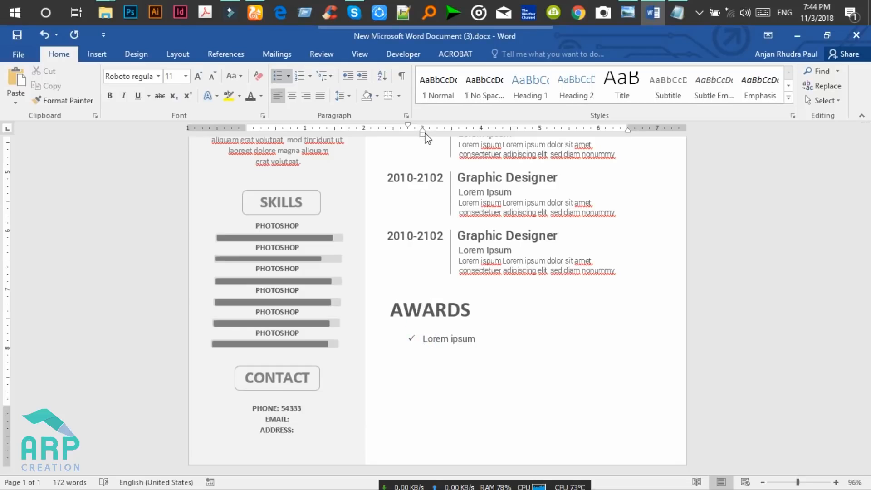
left_click_drag(423, 136, 406, 144)
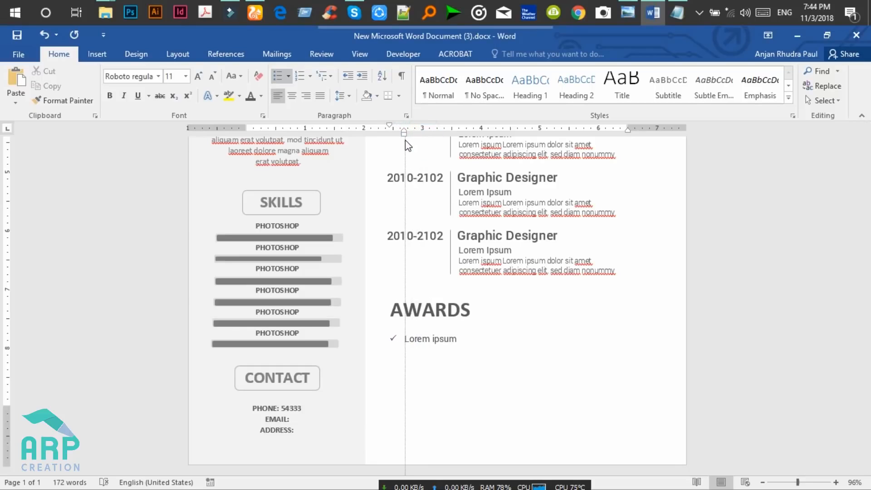
left_click(457, 338)
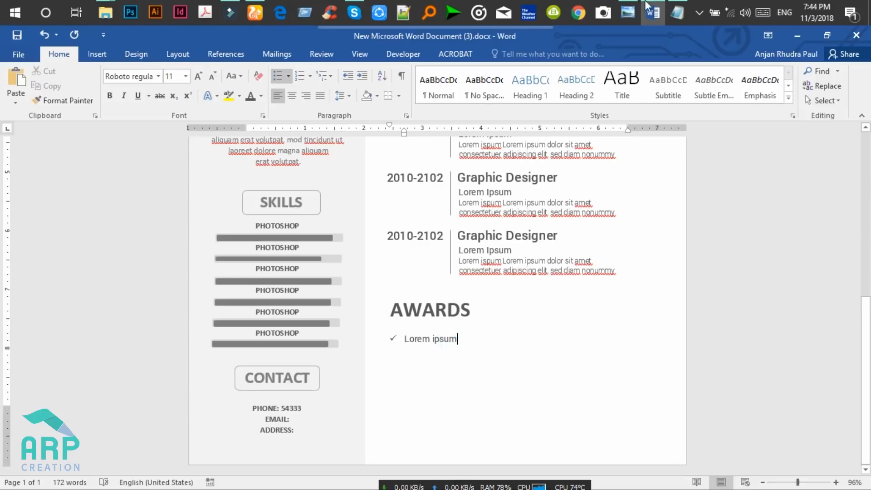
Select the Notepad filler text starting at 'piscing', then return to Word.
left_click(677, 12)
left_click_drag(710, 59, 519, 59)
left_click_drag(347, 59, 255, 59)
key("ctrl+c")
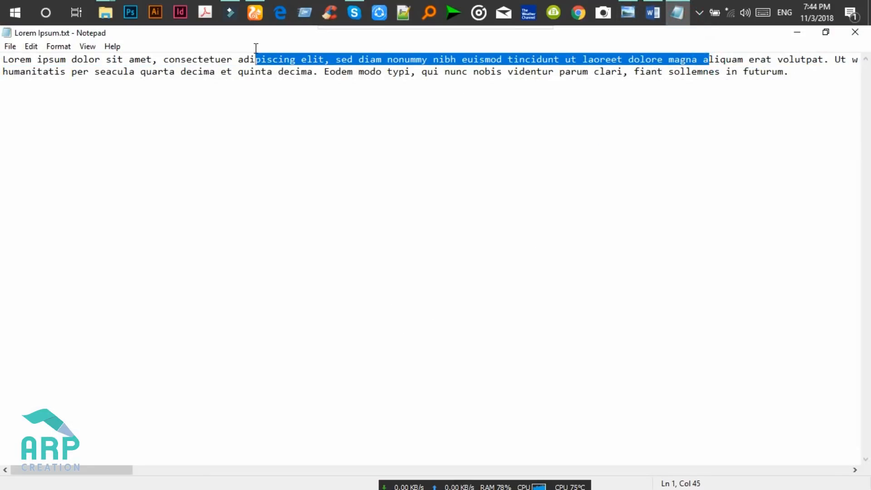
left_click(627, 13)
left_click(627, 12)
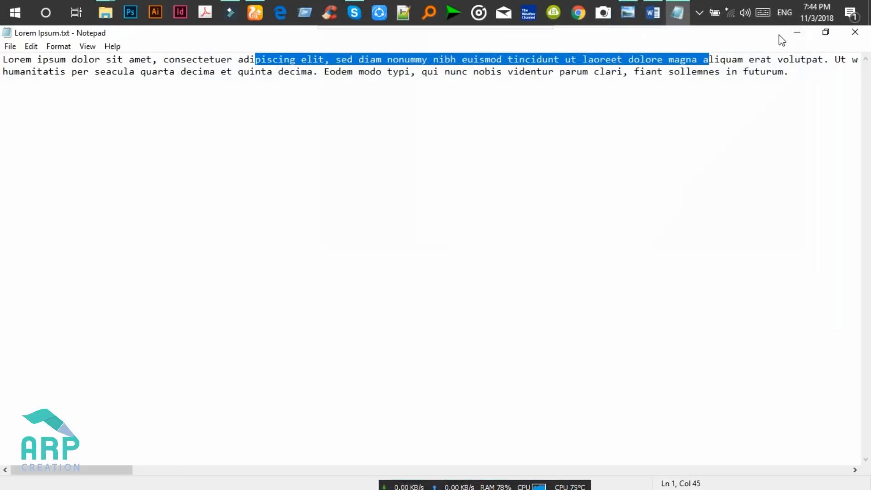
left_click(795, 36)
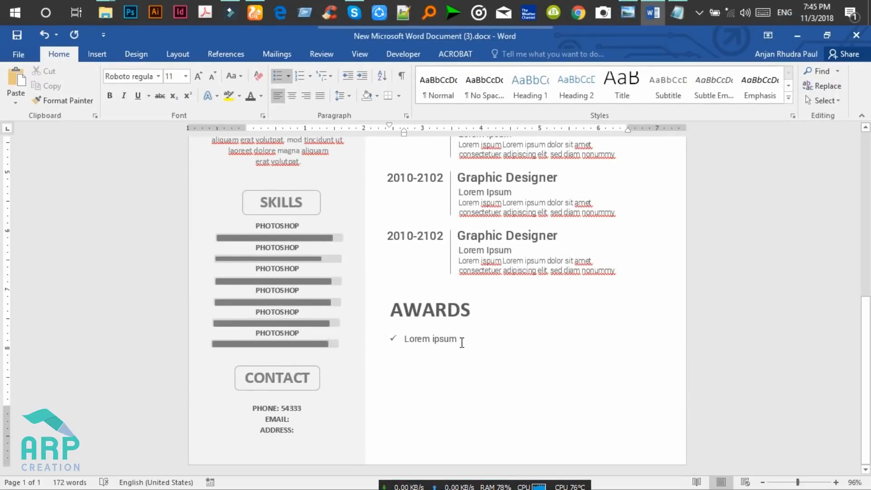
Paste filler after 'Lorem ipsum', align it under the heading, and add an unbulleted filler line below.
key("ctrl+v")
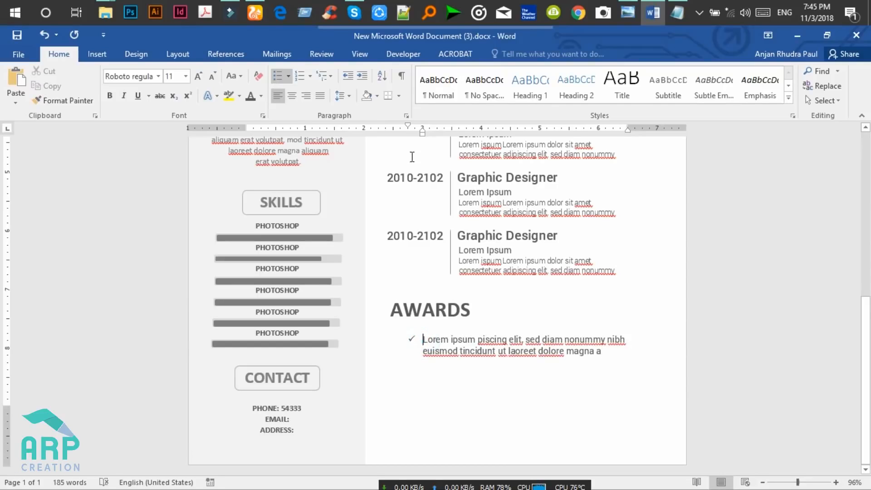
left_click_drag(423, 134, 404, 142)
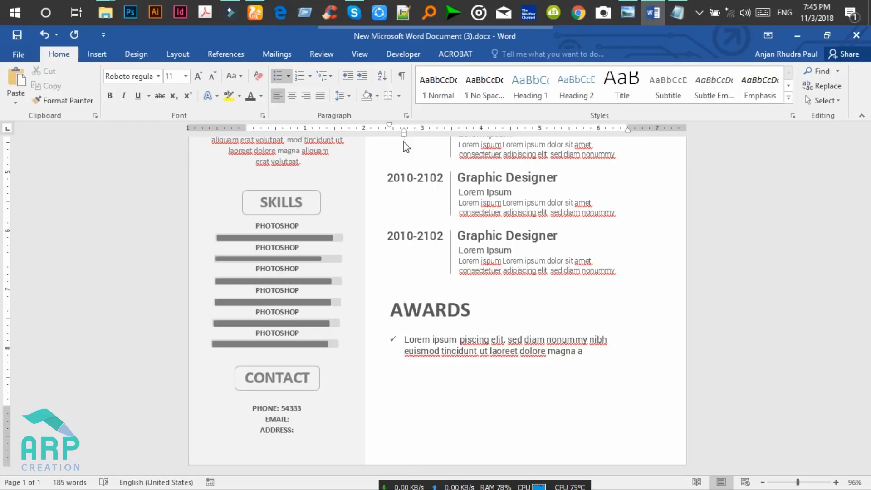
left_click(588, 350)
key("Return")
key("BackSpace")
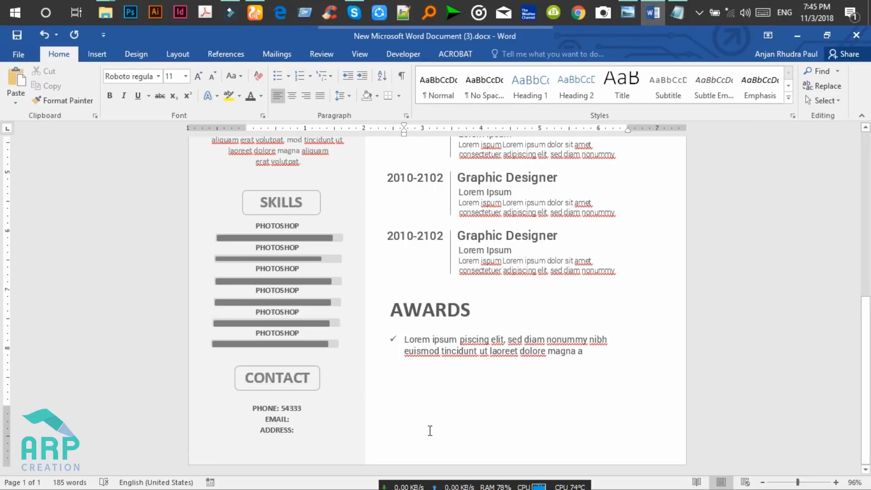
key("ctrl+v")
Format the new description line as 9 pt Roboto Light.
left_click_drag(511, 375, 403, 363)
left_click(179, 77)
type("9")
key("Return")
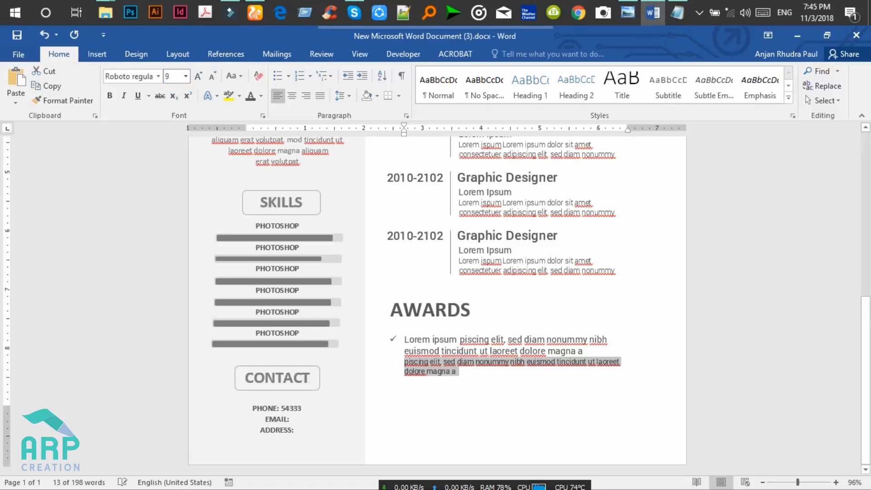
left_click(132, 76)
type("Rob")
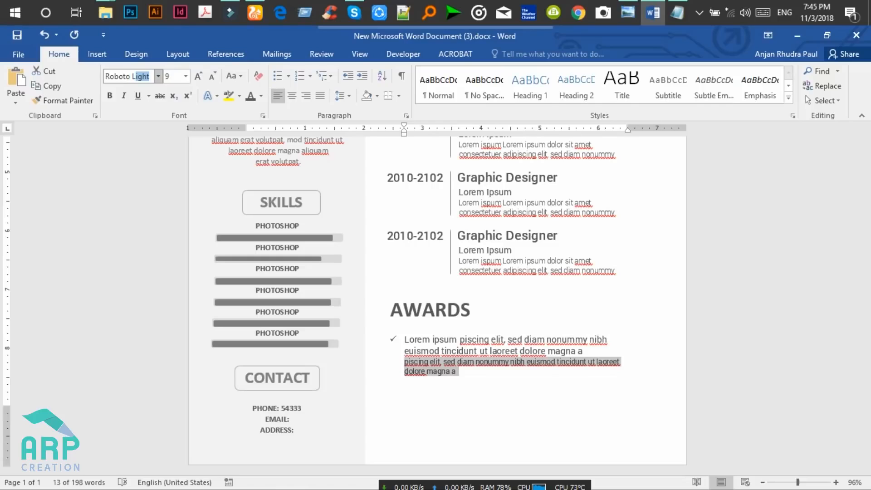
type("oto L")
key("Return")
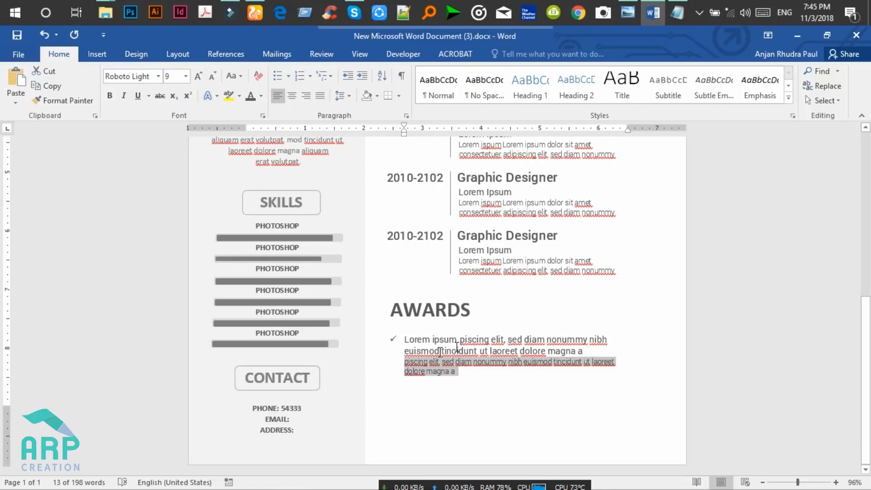
Insert an empty line above the description and compare it with the reference design.
left_click(404, 363)
key("Return")
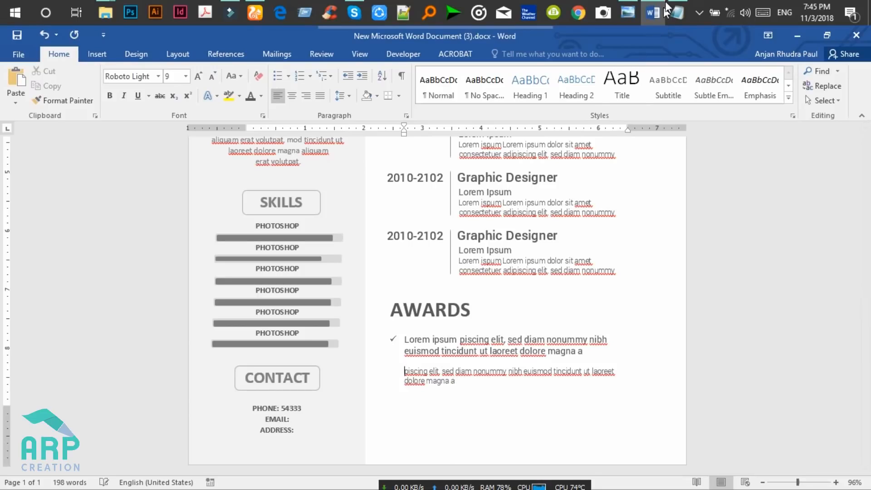
left_click(633, 7)
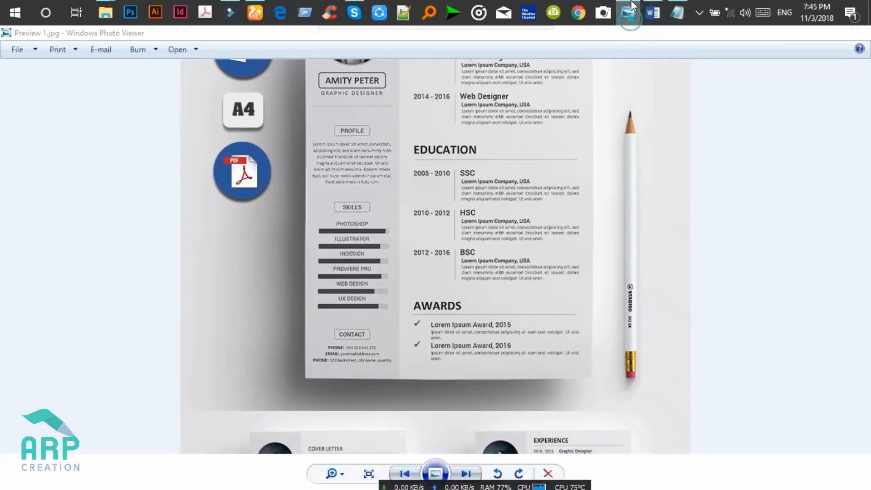
left_click(629, 13)
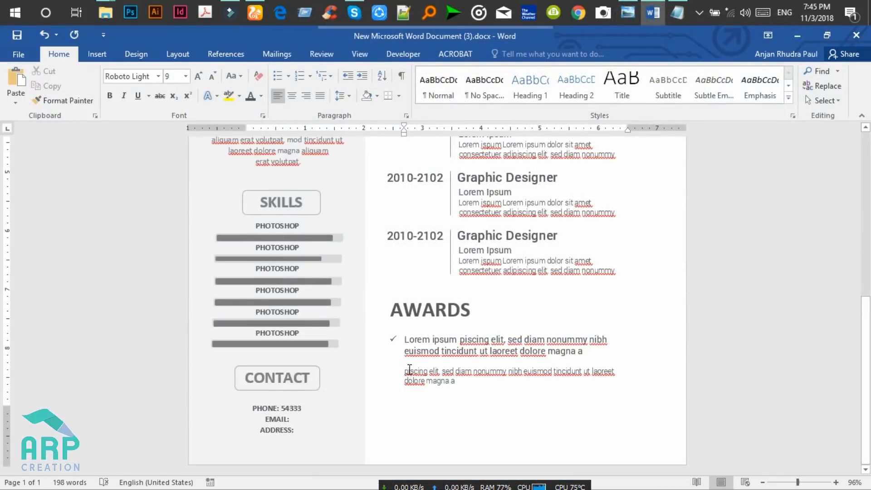
Delete the empty line and leftover filler words so the description sits under the bullet.
key("BackSpace")
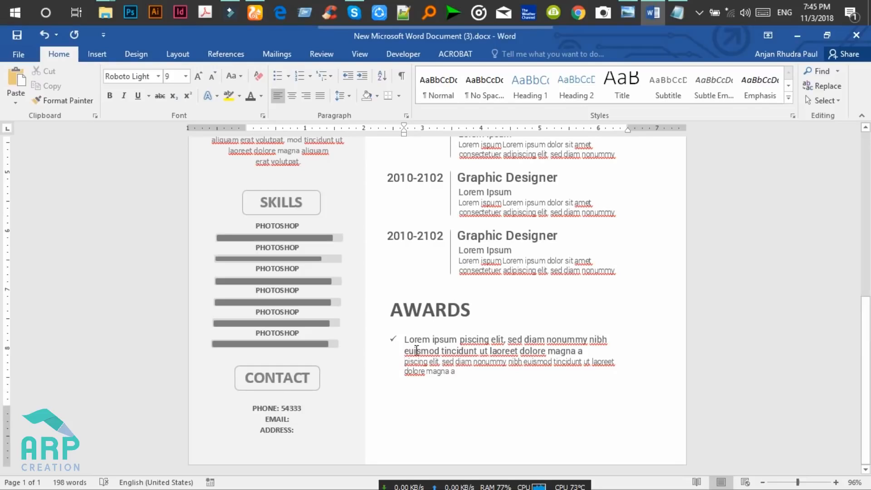
left_click_drag(409, 350, 586, 353)
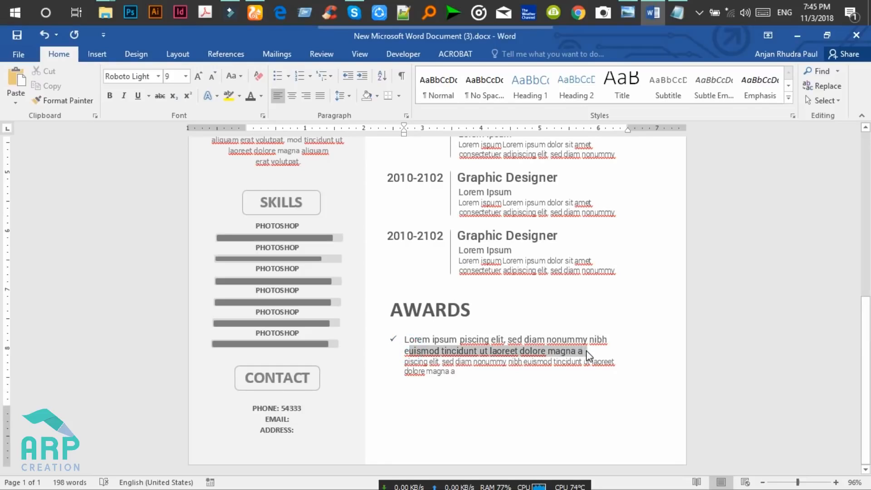
key("BackSpace")
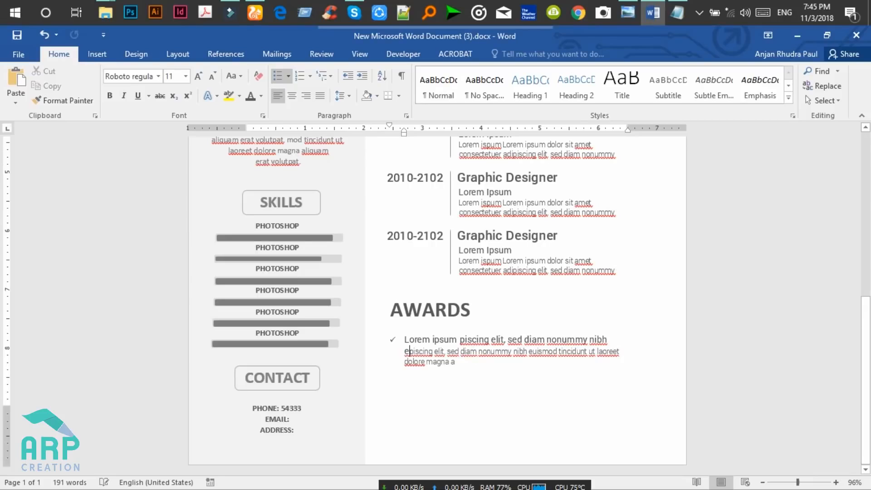
key("BackSpace")
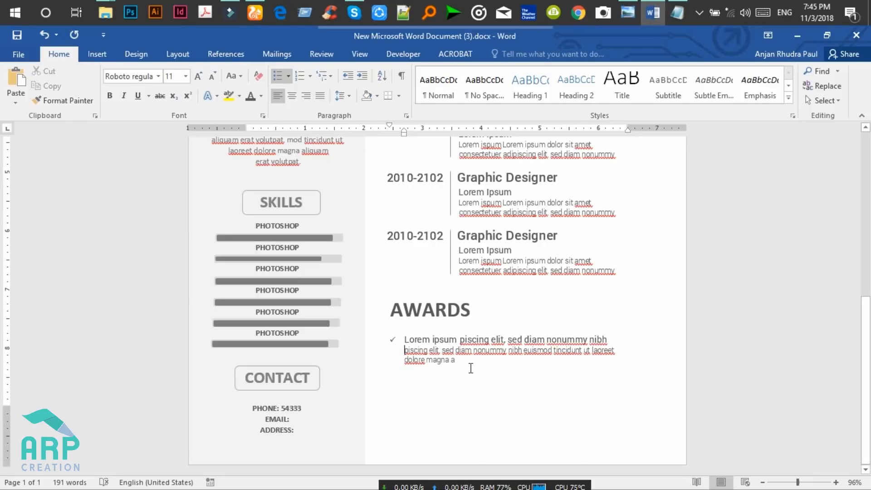
Set the whole first award entry's line spacing to 1.15.
left_click_drag(463, 361, 402, 340)
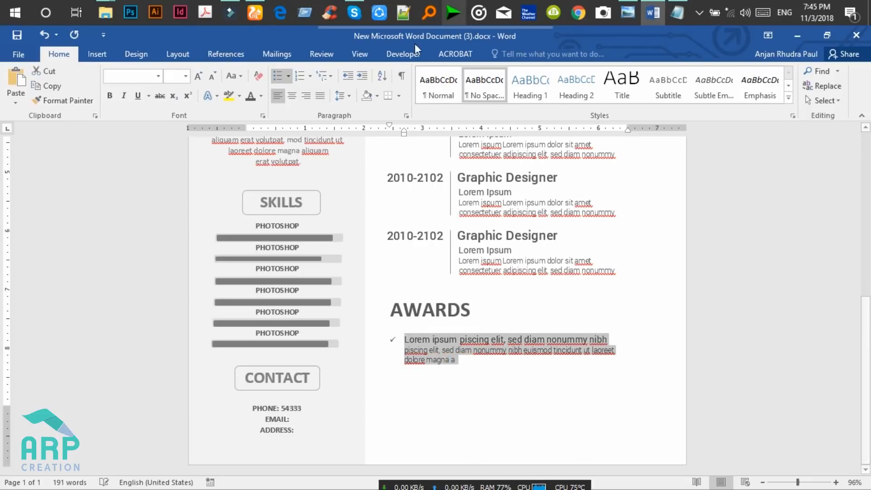
left_click(343, 95)
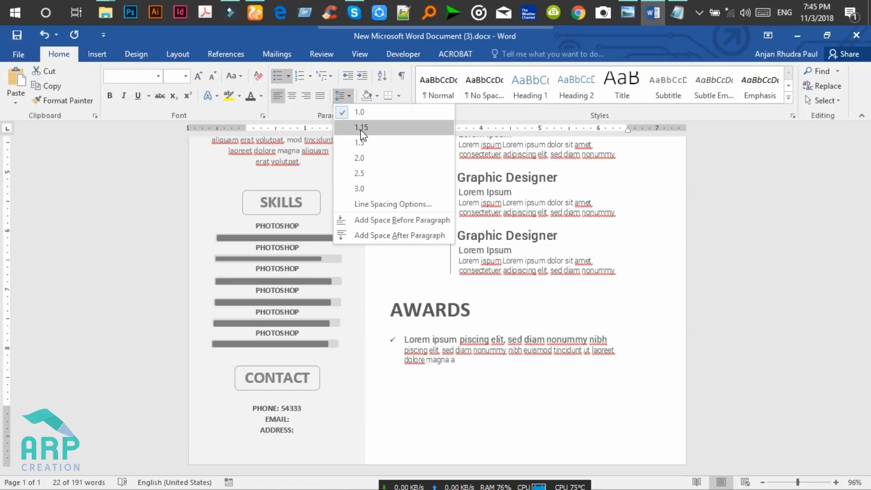
left_click(361, 127)
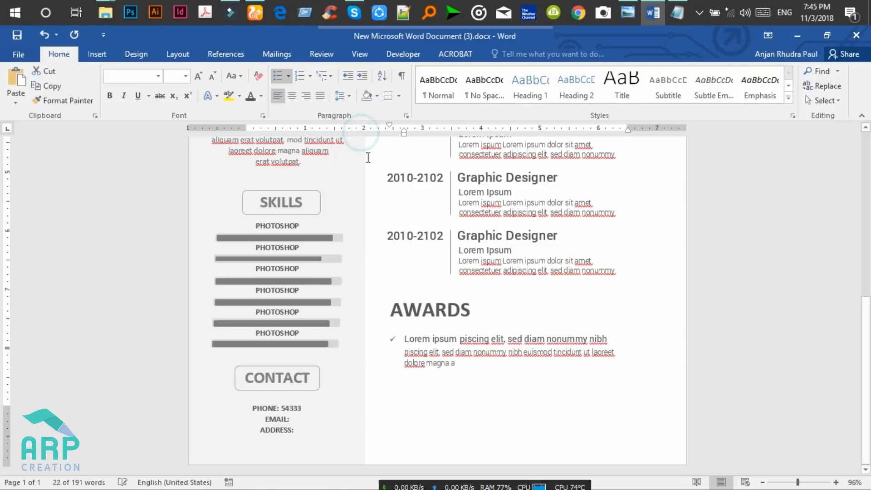
left_click(467, 367)
left_click_drag(467, 367, 400, 340)
key("ctrl+c")
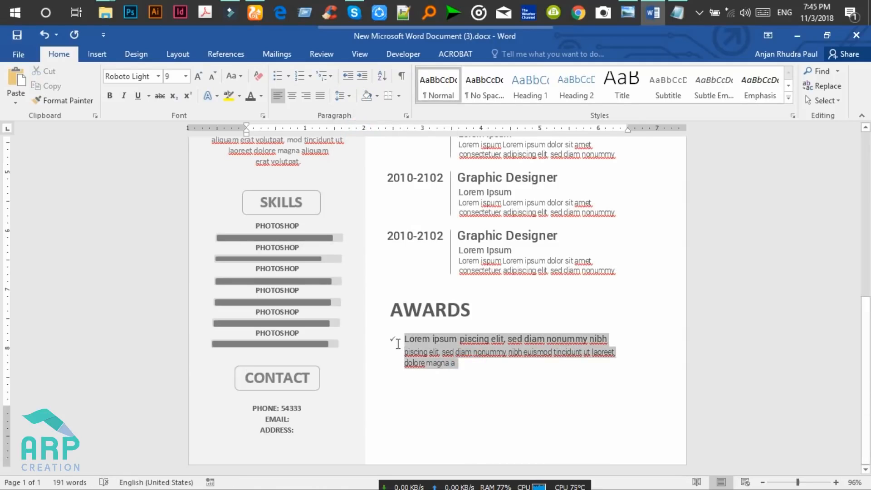
left_click(465, 367)
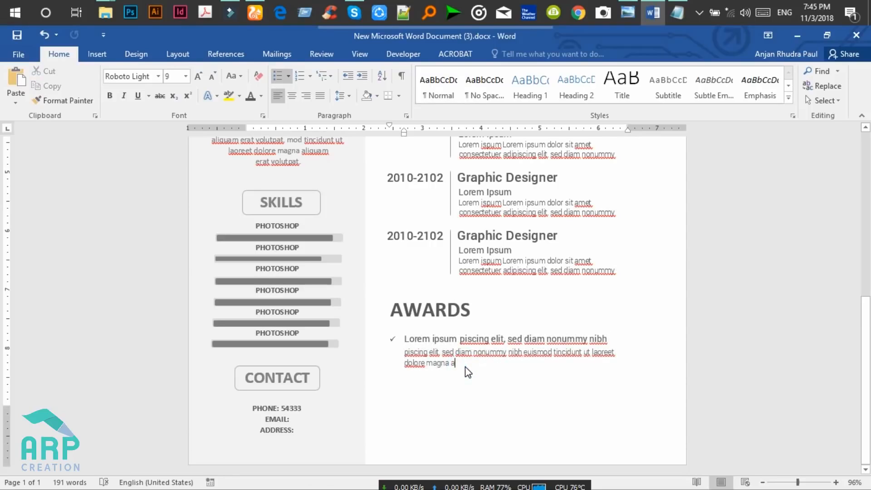
Paste a copy of the award as a second checkmark entry and trim its stray trailing letter.
key("Return")
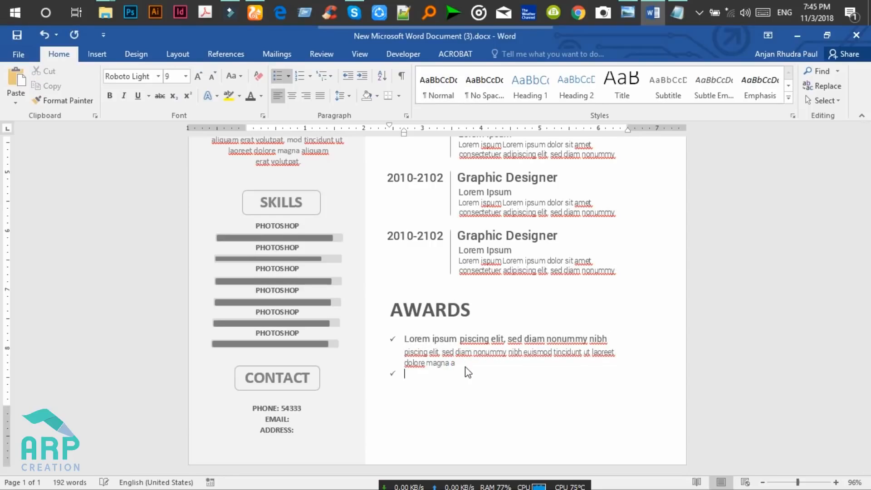
key("ctrl+v")
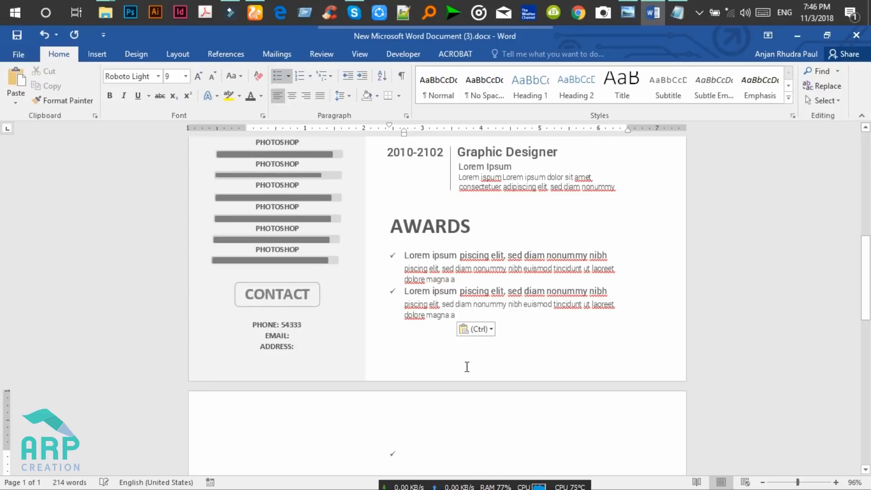
left_click(406, 454)
left_click(452, 365)
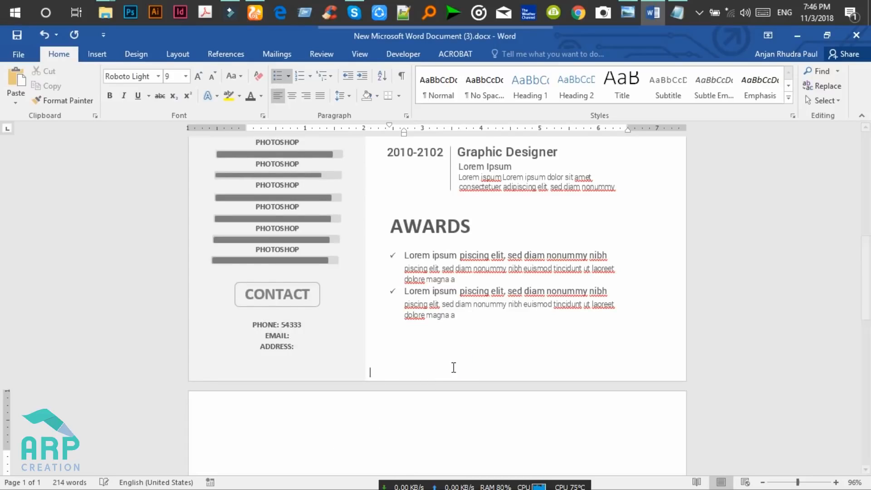
left_click(455, 315)
key("BackSpace")
key("BackSpace")
Delete the empty second page so the résumé fits on one page.
left_click(434, 315)
left_click(435, 448)
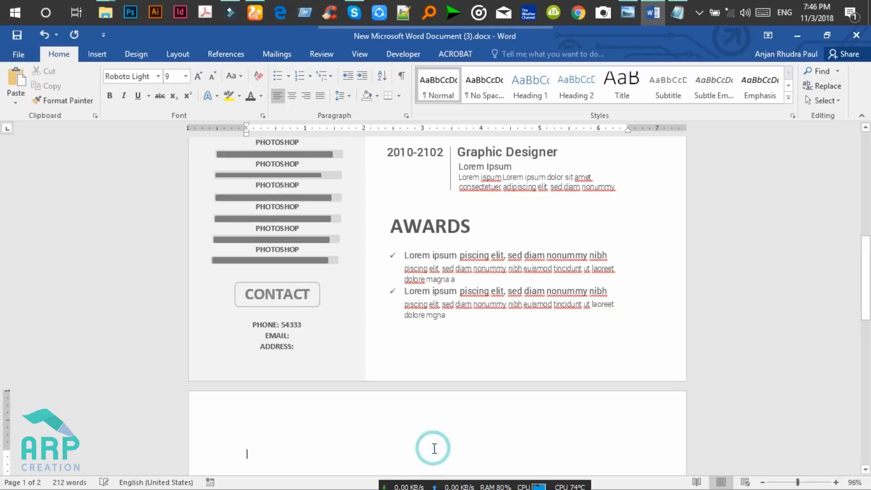
key("BackSpace")
mouse_move(867, 331)
left_mouse_down()
mouse_move(869, 320)
mouse_move(870, 346)
left_mouse_up()
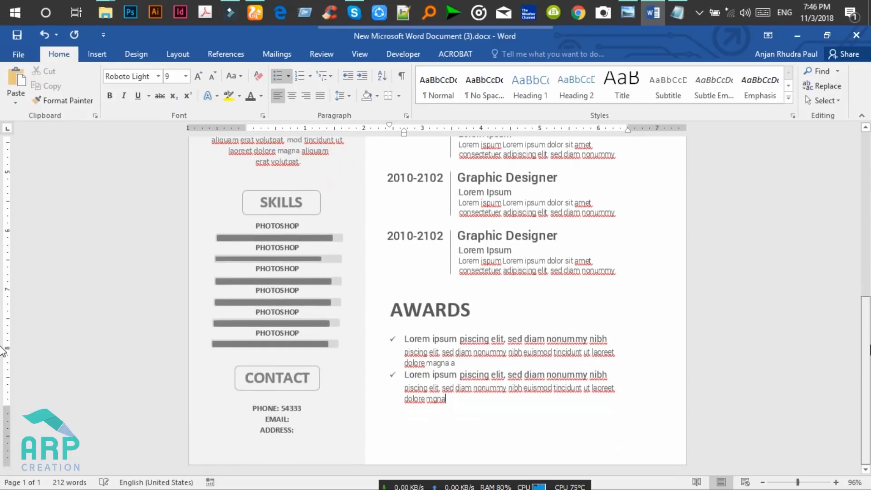
Drag the AWARDS heading box slightly lower, undoing an extra empty line added above the bullets.
left_click(442, 310)
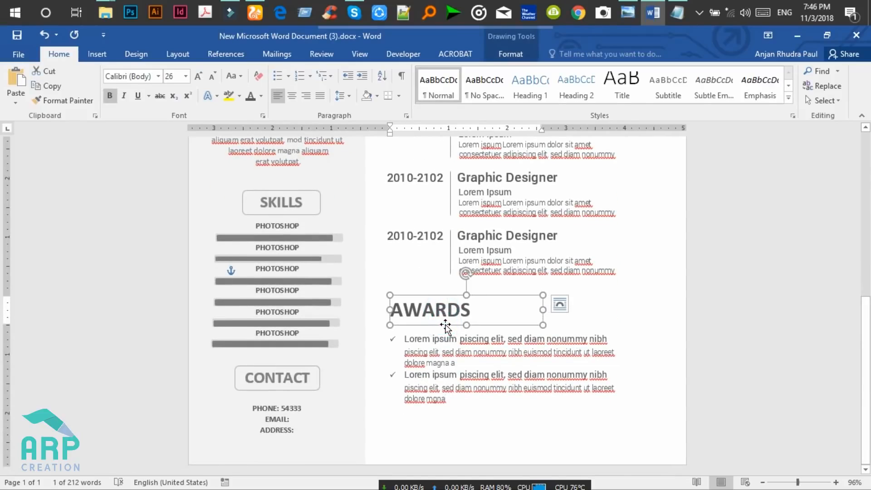
left_click_drag(446, 325, 440, 331)
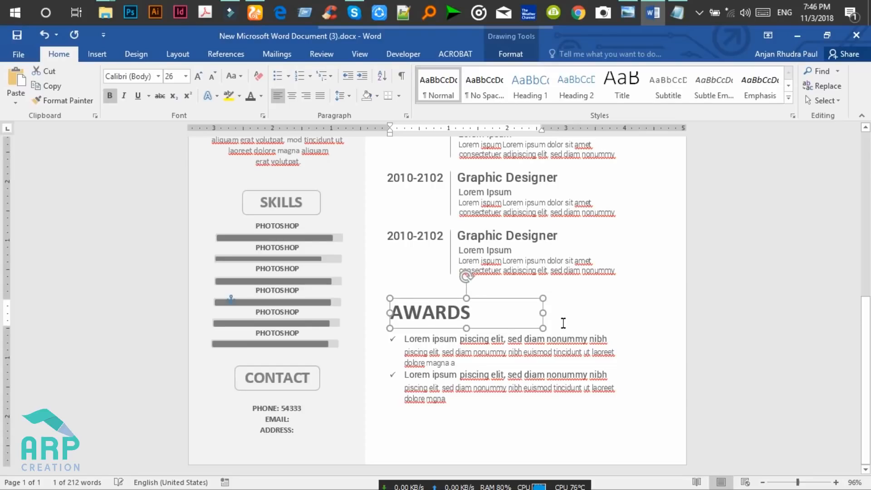
key("Escape")
key("Return")
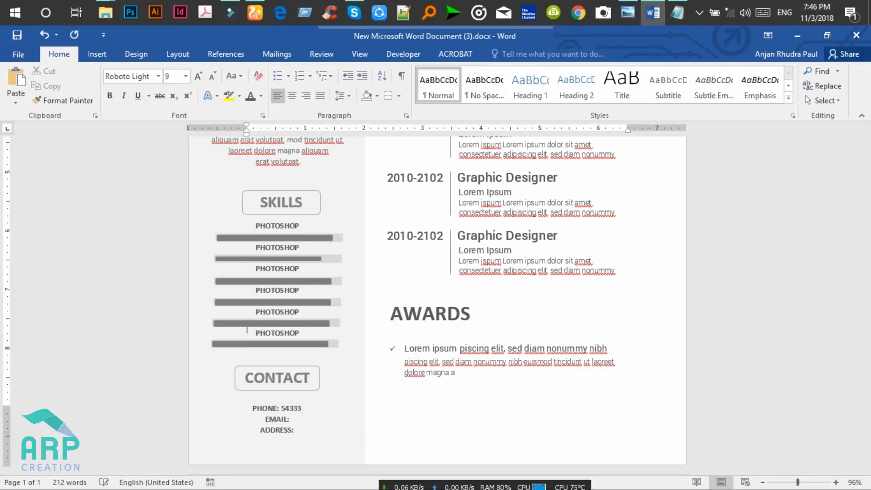
key("ctrl+z")
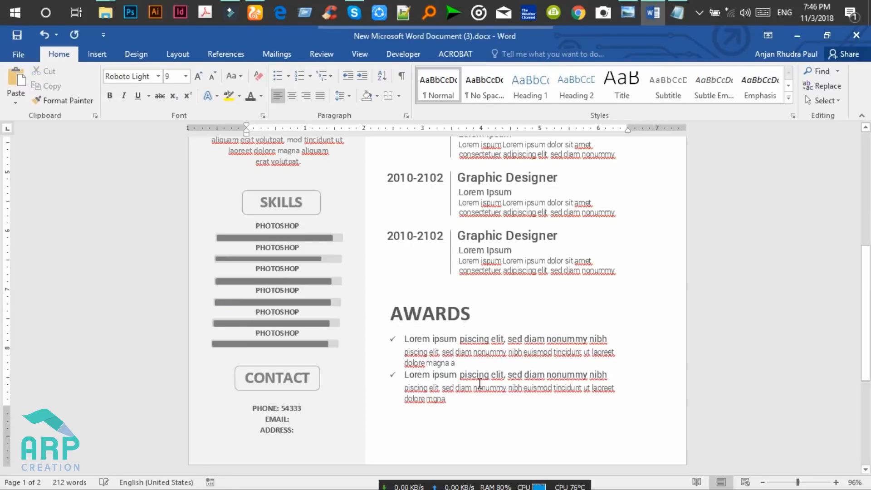
left_click(6, 412)
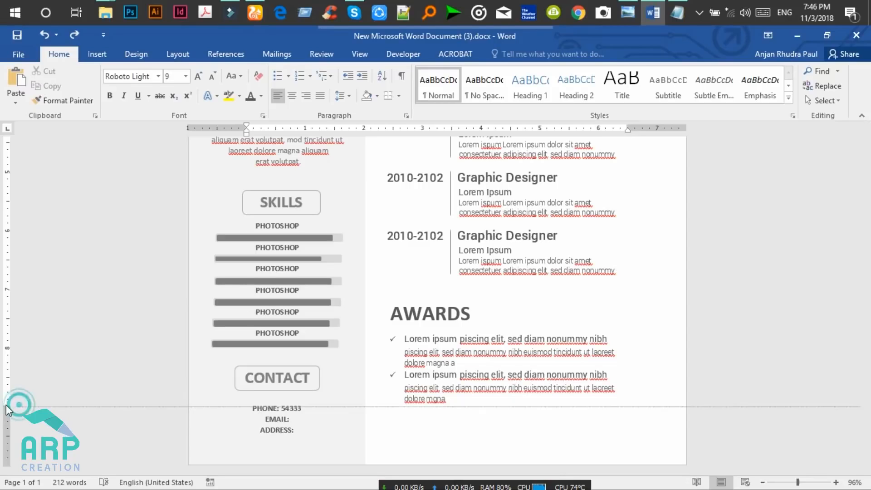
left_click_drag(6, 415, 6, 426)
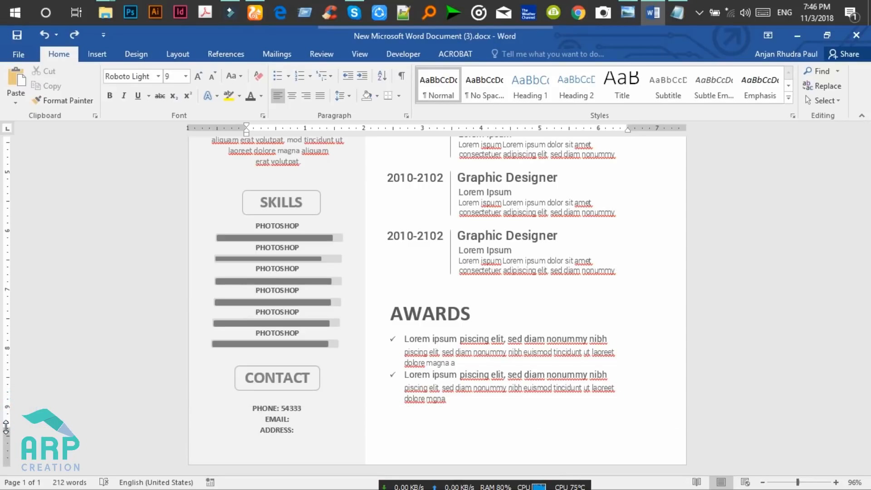
Nudge the AWARDS heading box down one step with the Down arrow key.
left_click(505, 321)
left_click(580, 325)
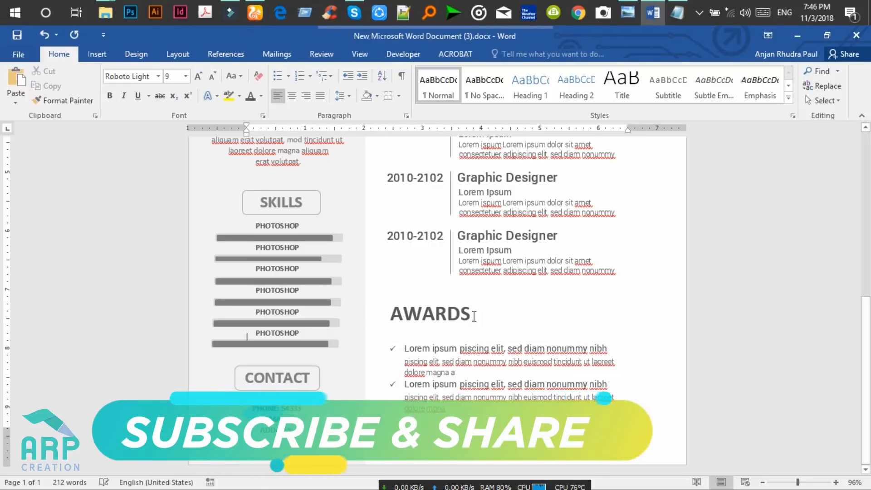
left_click(435, 313)
left_click(455, 328)
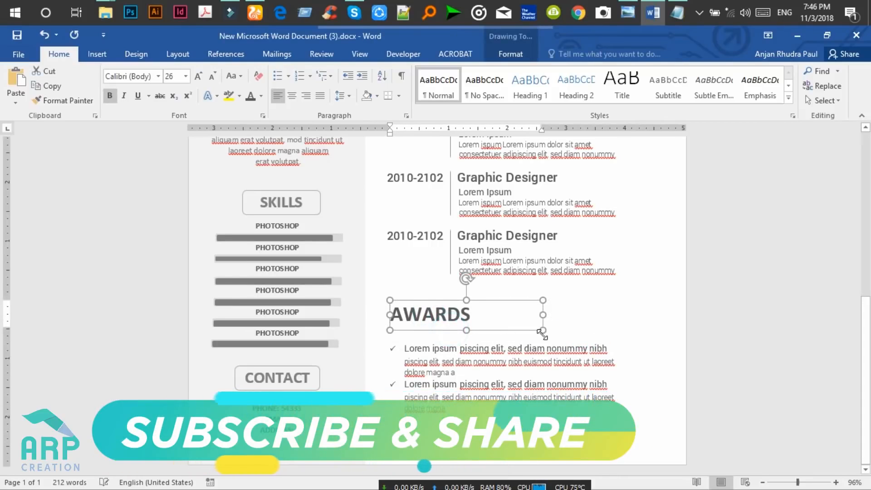
key("Down")
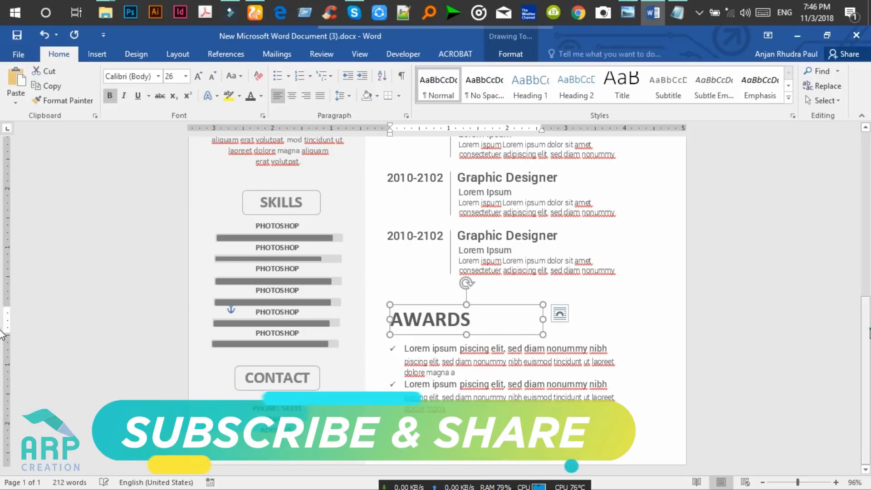
scroll(672, 328, "up", 1)
left_click(611, 328)
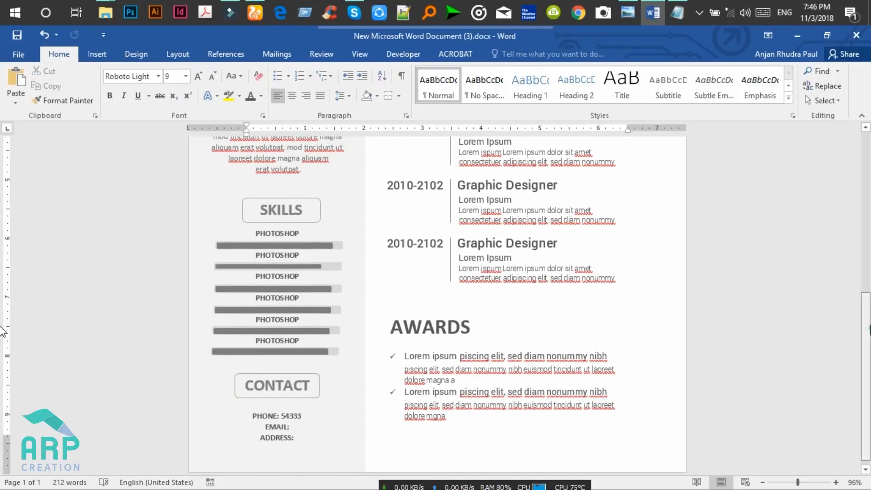
scroll(3, 331, "up", 12)
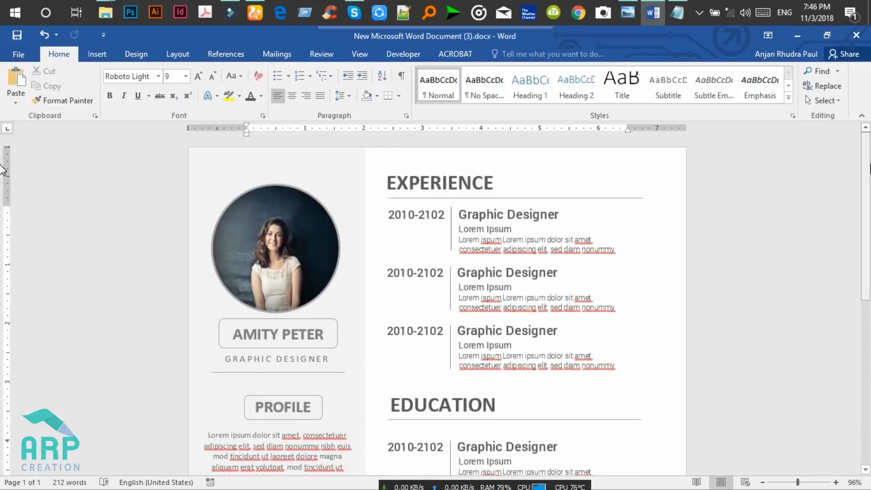
scroll(3, 170, "down", 10)
scroll(2, 179, "up", 7)
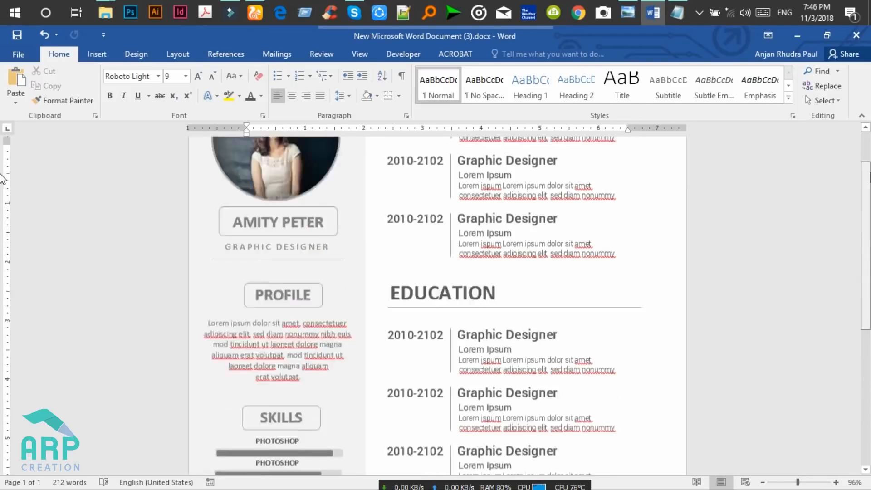
scroll(3, 179, "up", 2)
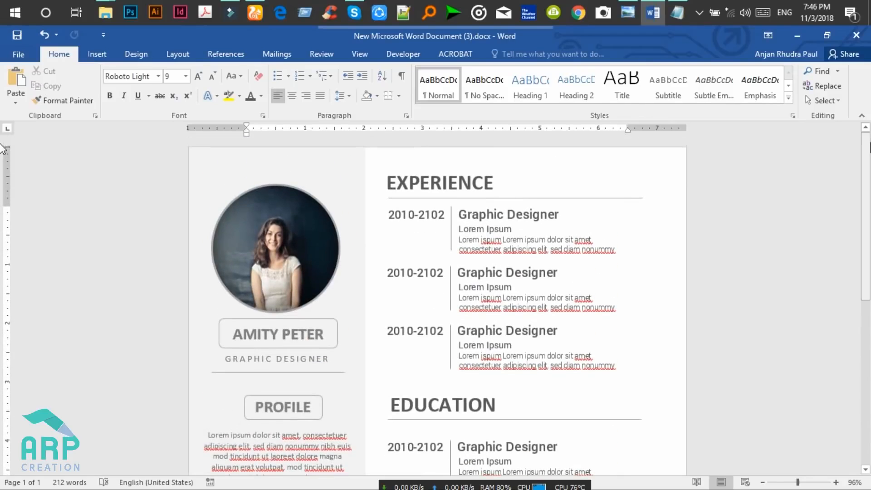
Minimize Word and refresh the Windows desktop.
left_click(807, 37)
right_click(410, 64)
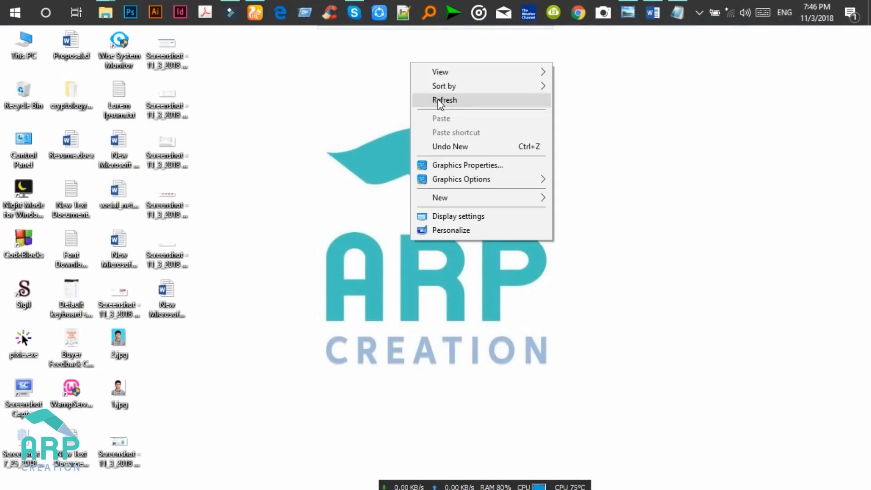
left_click(439, 101)
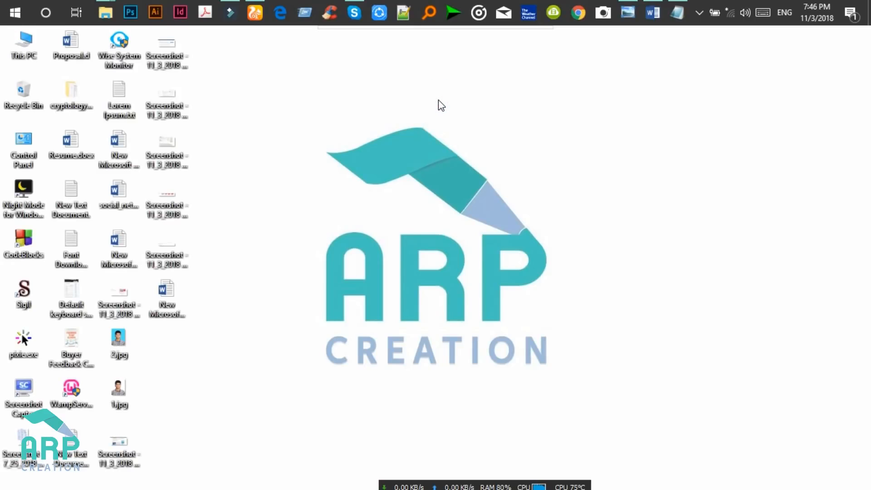